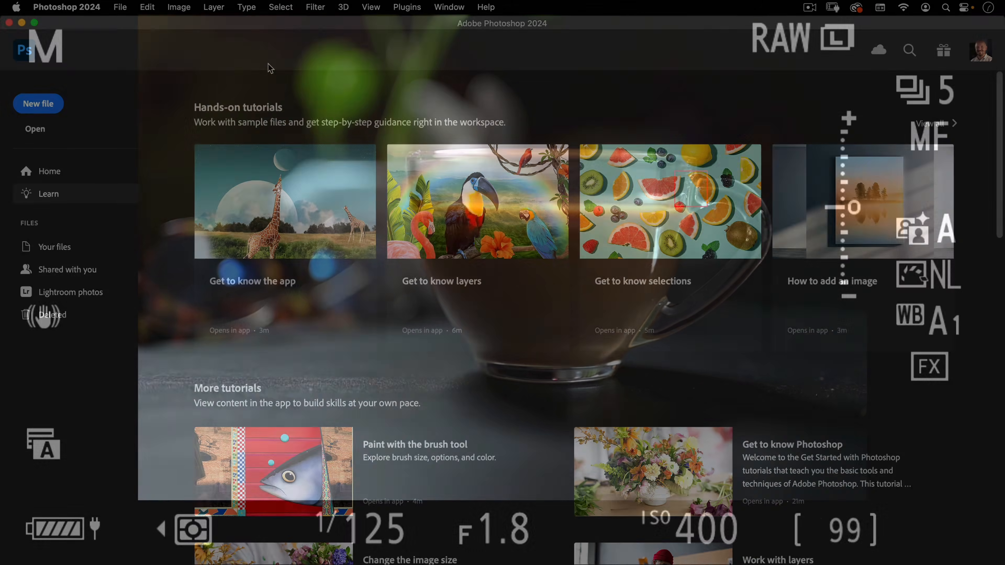
Bring up the file opening dialog and sort the assets folder by name in ascending order
{"action": "left_click", "coordinate": [269, 66]}
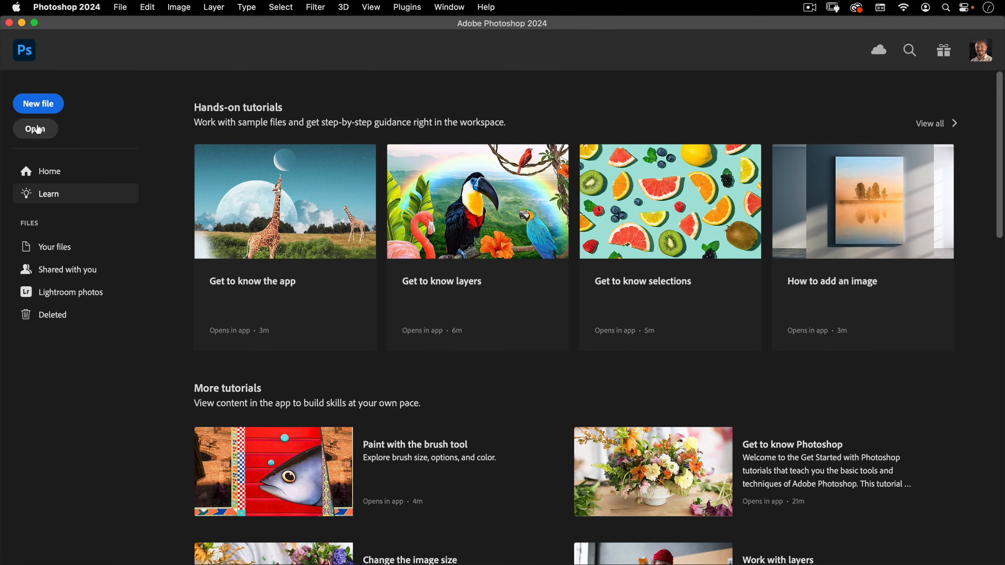
{"action": "left_click", "coordinate": [118, 8]}
{"action": "left_click", "coordinate": [115, 35]}
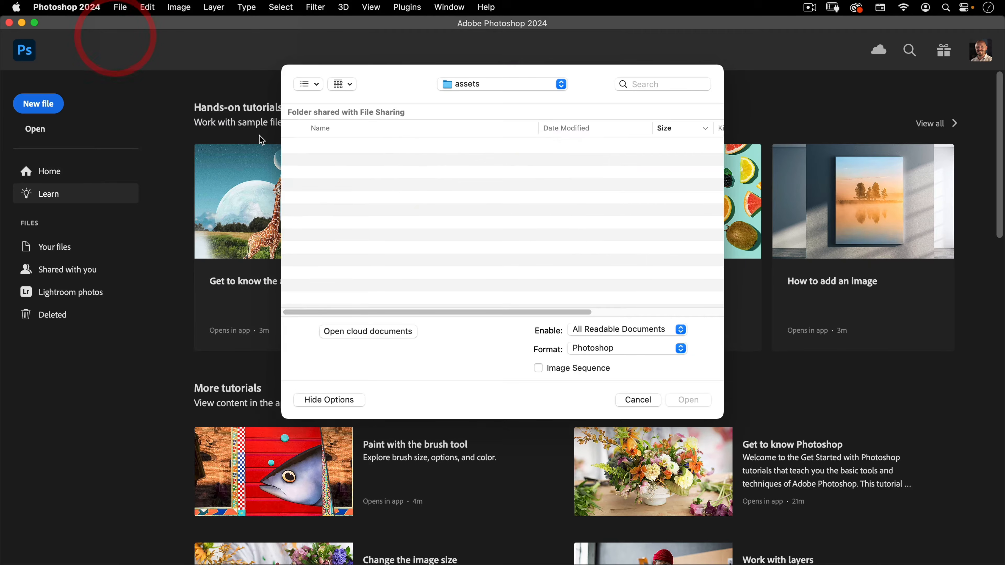
{"action": "left_click", "coordinate": [384, 129]}
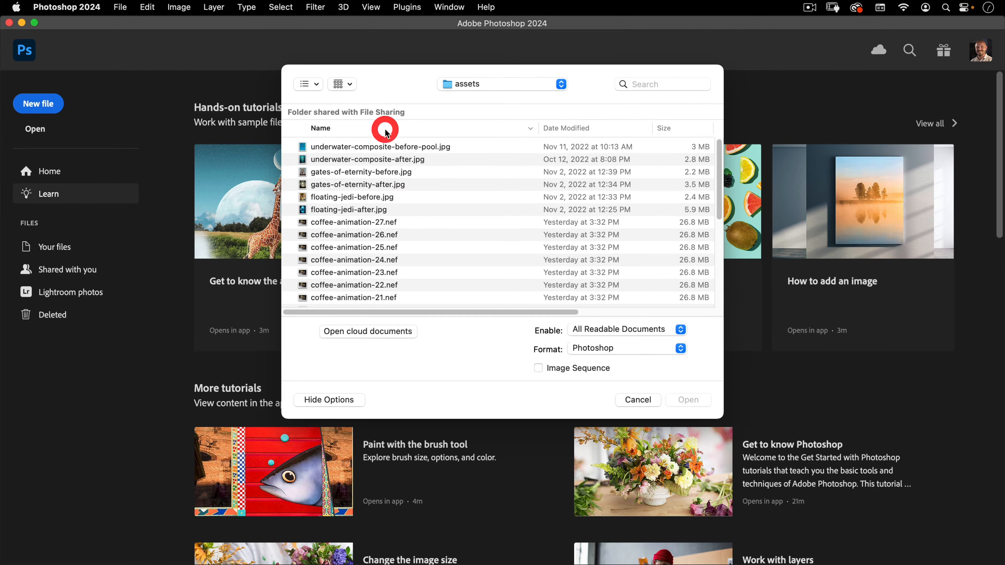
{"action": "scroll", "coordinate": [381, 240], "scroll_direction": "down", "scroll_amount": 5}
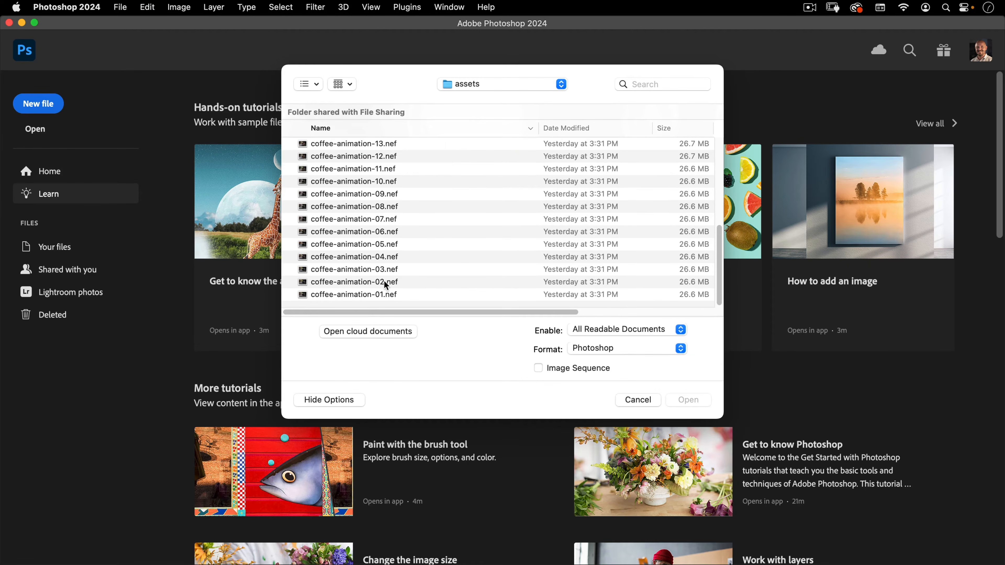
{"action": "left_click", "coordinate": [366, 129]}
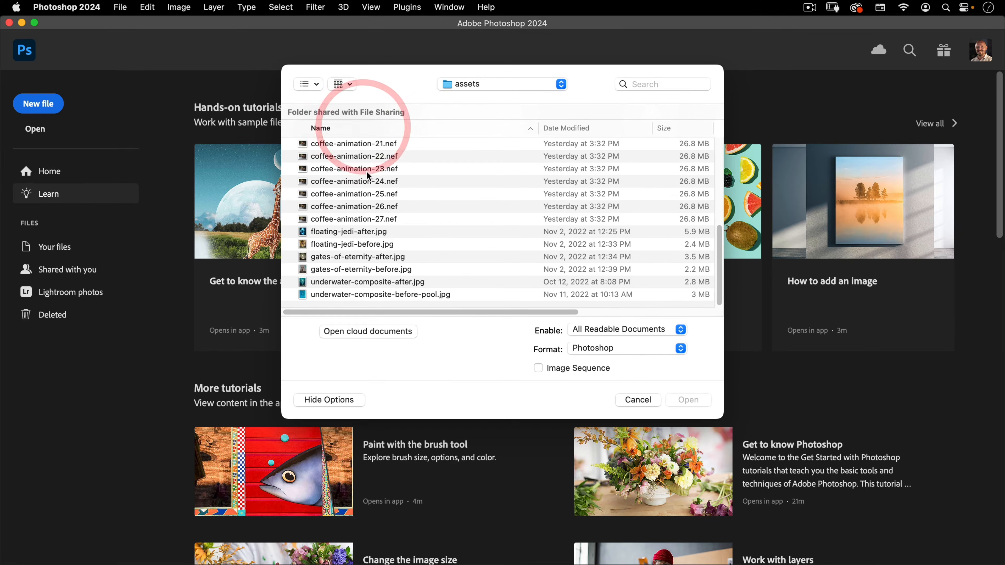
Open the raw files coffee-animation-01.nef through coffee-animation-27.nef together in Camera Raw
{"action": "scroll", "coordinate": [366, 178], "scroll_direction": "up", "scroll_amount": 3}
{"action": "left_click", "coordinate": [379, 146]}
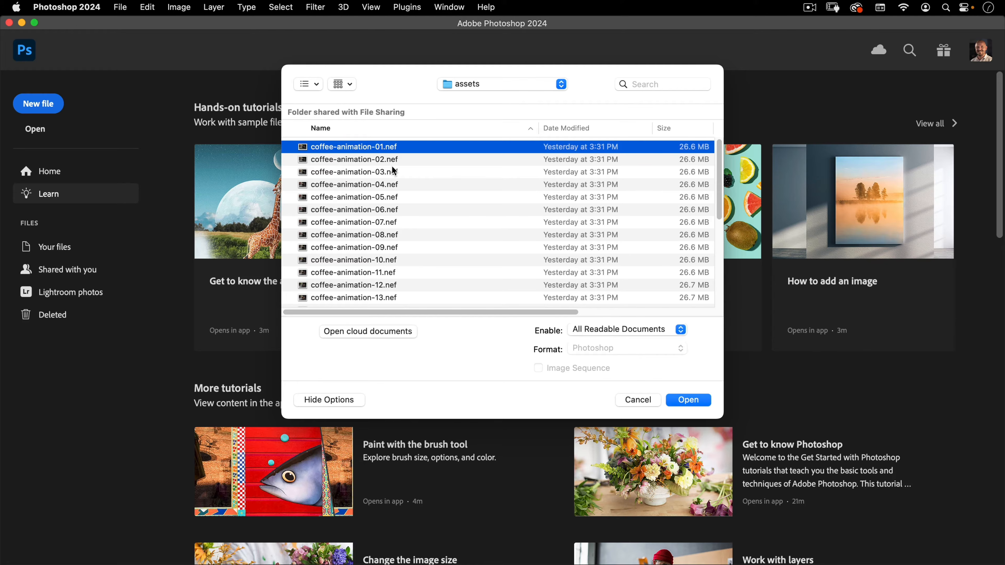
{"action": "scroll", "coordinate": [398, 178], "scroll_direction": "down", "scroll_amount": 10}
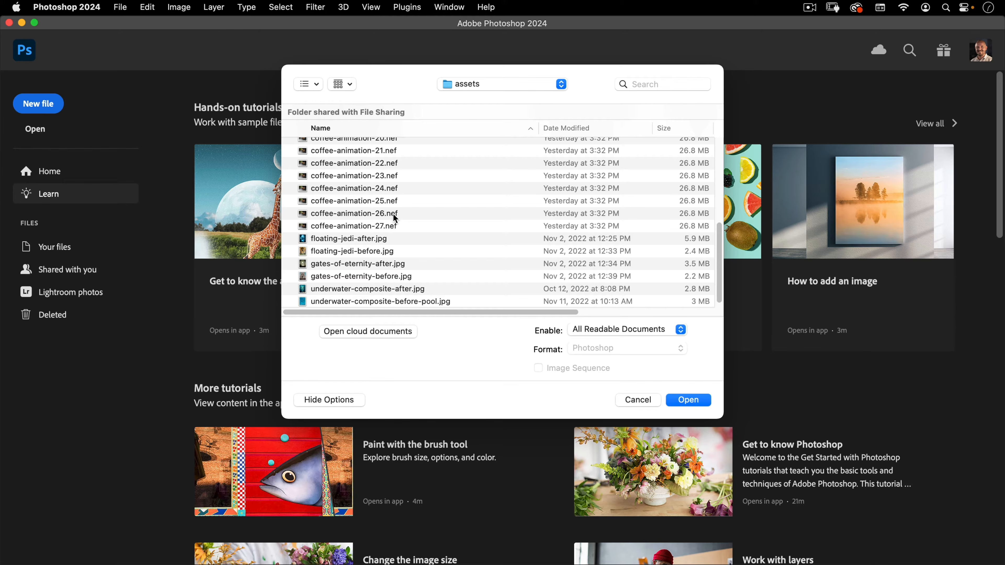
{"action": "left_click", "coordinate": [392, 227], "text": "shift"}
{"action": "scroll", "coordinate": [390, 222], "scroll_direction": "up", "scroll_amount": 10}
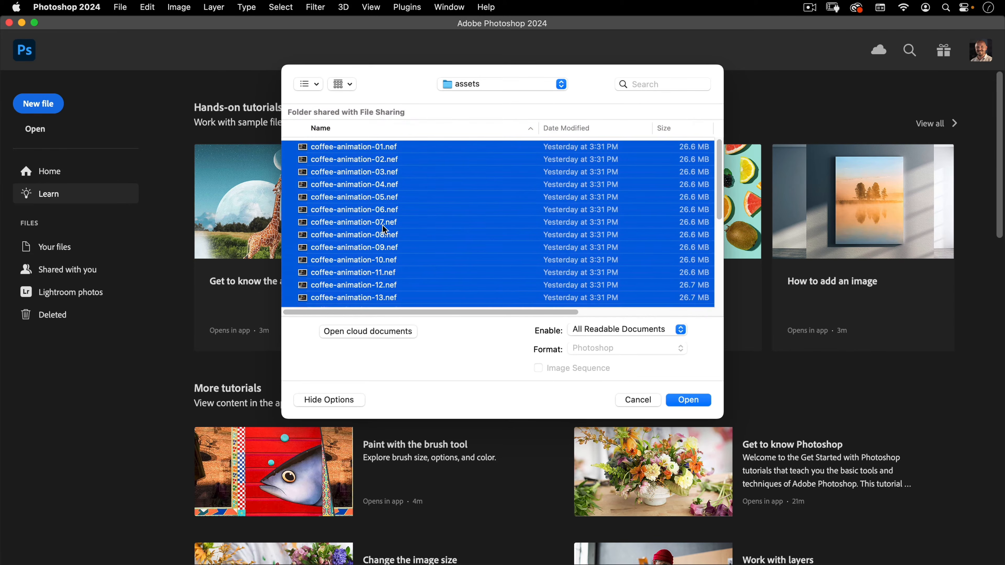
{"action": "scroll", "coordinate": [393, 233], "scroll_direction": "down", "scroll_amount": 10}
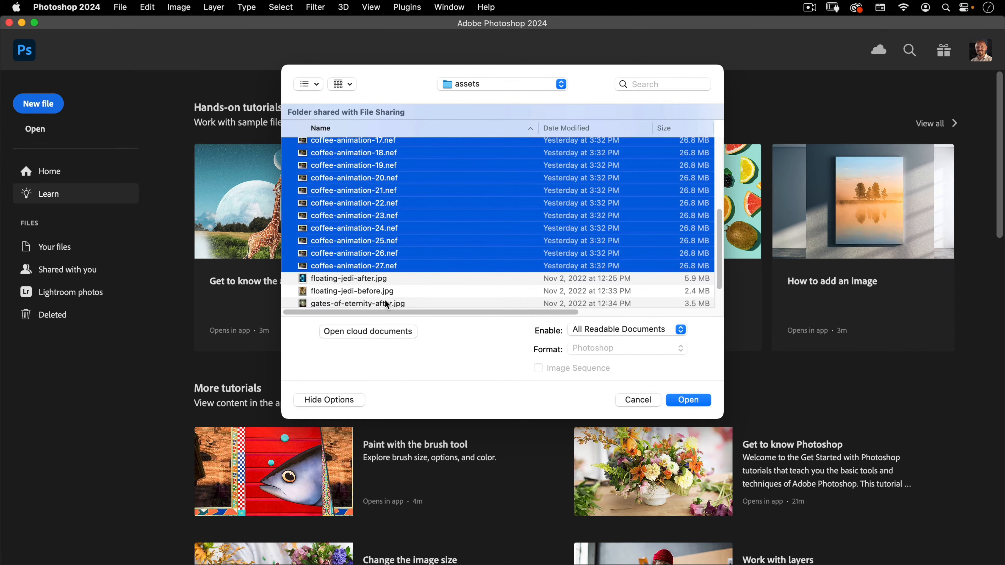
{"action": "left_click", "coordinate": [689, 401]}
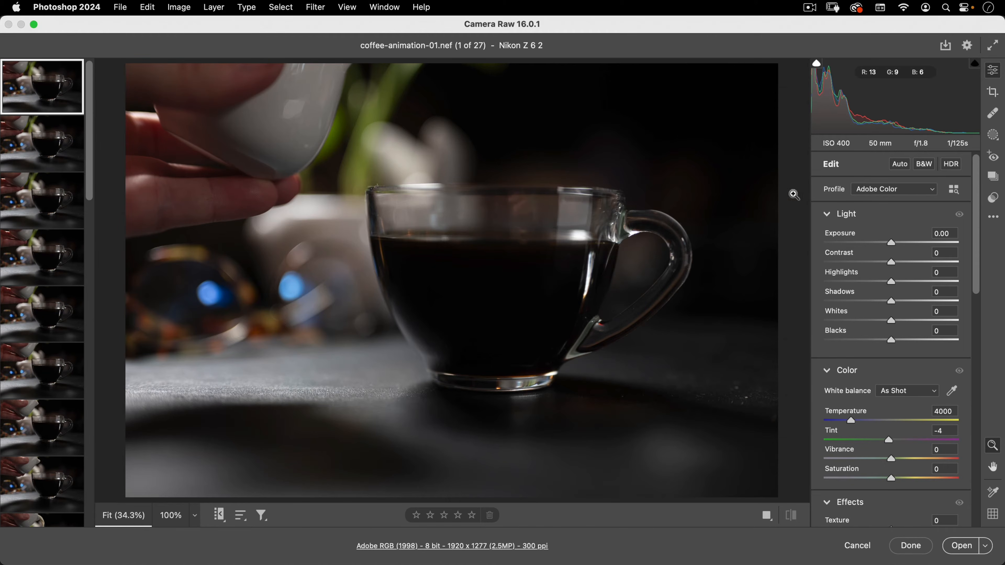
Collapse all edit sections, expand only Light, Color and Effects, and examine their adjustment sliders
{"action": "left_click", "coordinate": [826, 214], "text": "super"}
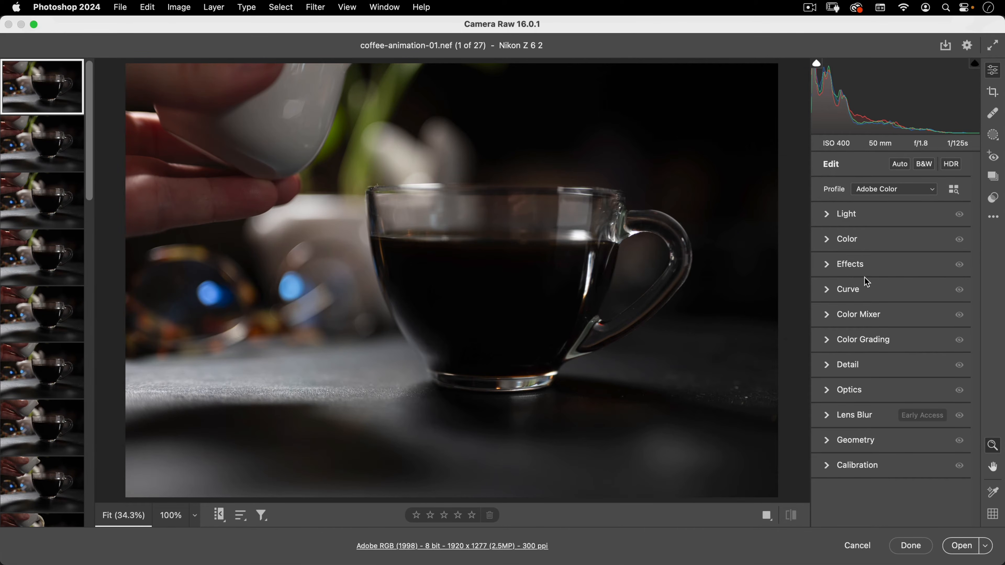
{"action": "left_click", "coordinate": [828, 214]}
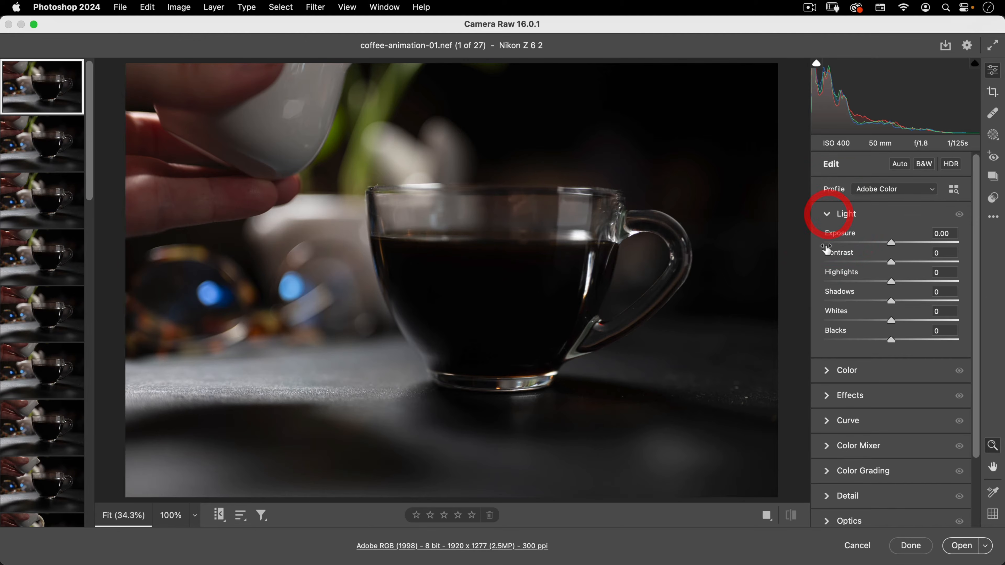
{"action": "left_click", "coordinate": [826, 369]}
{"action": "left_click", "coordinate": [828, 491]}
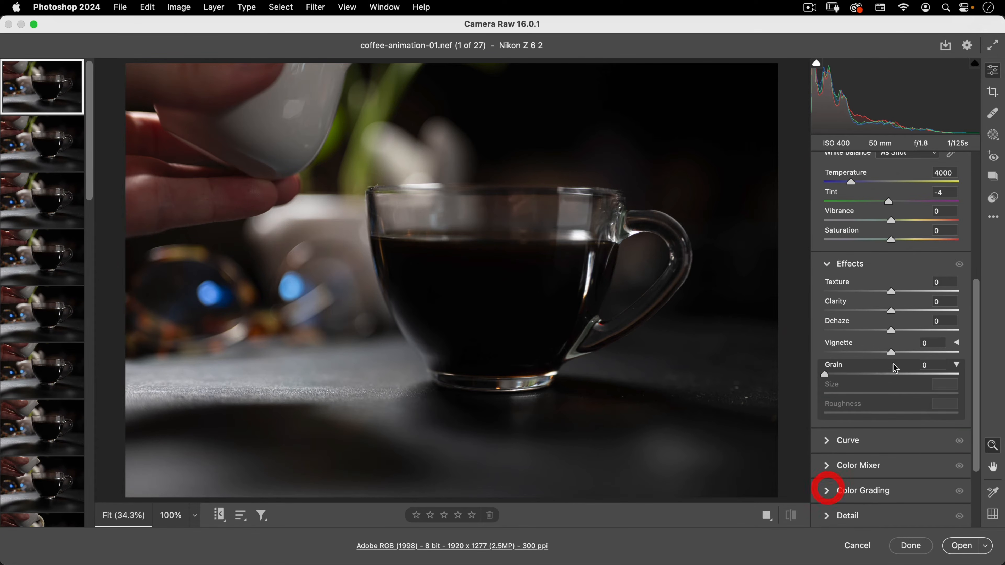
{"action": "scroll", "coordinate": [898, 341], "scroll_direction": "up", "scroll_amount": 5}
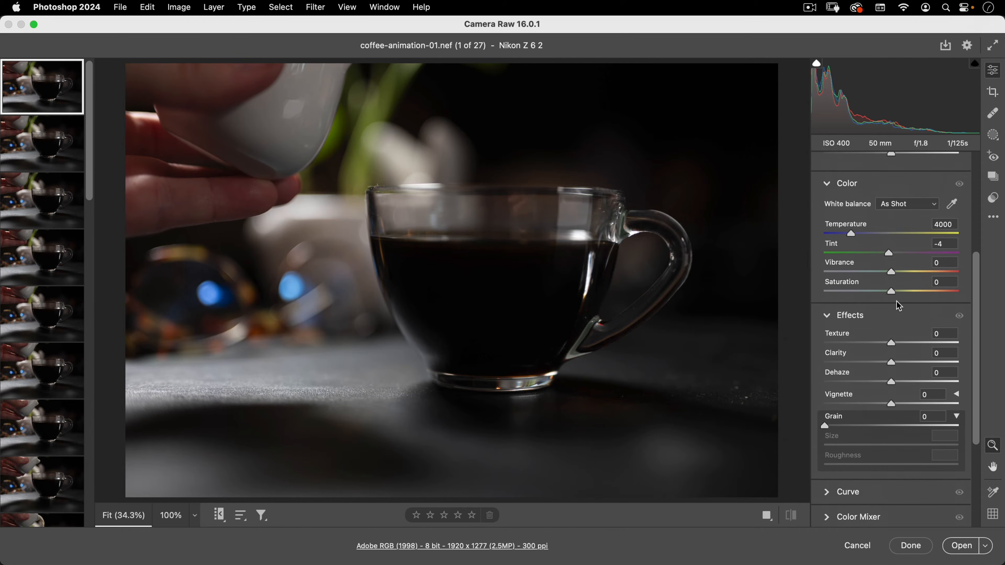
{"action": "scroll", "coordinate": [890, 316], "scroll_direction": "up", "scroll_amount": 4}
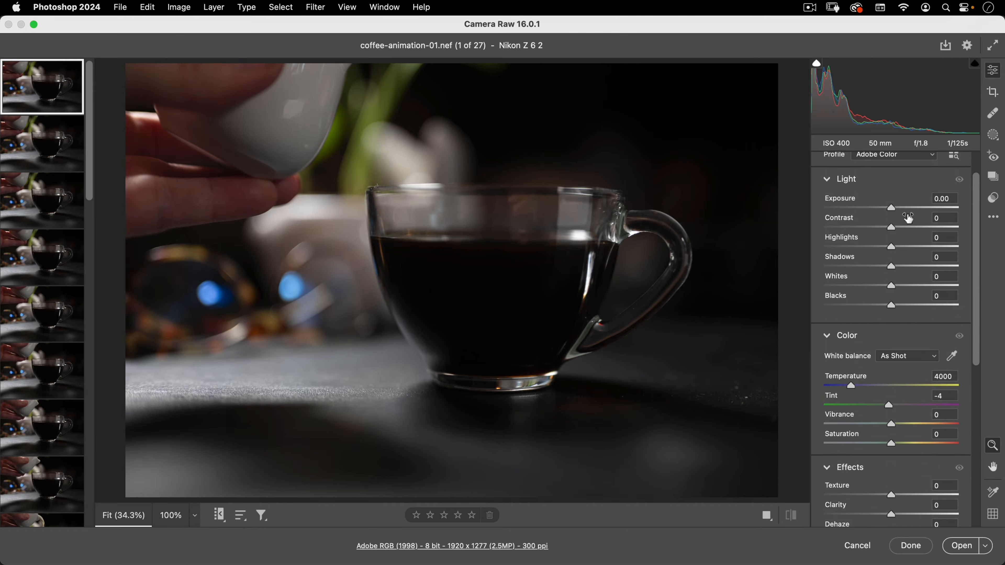
{"action": "scroll", "coordinate": [901, 244], "scroll_direction": "up", "scroll_amount": 2}
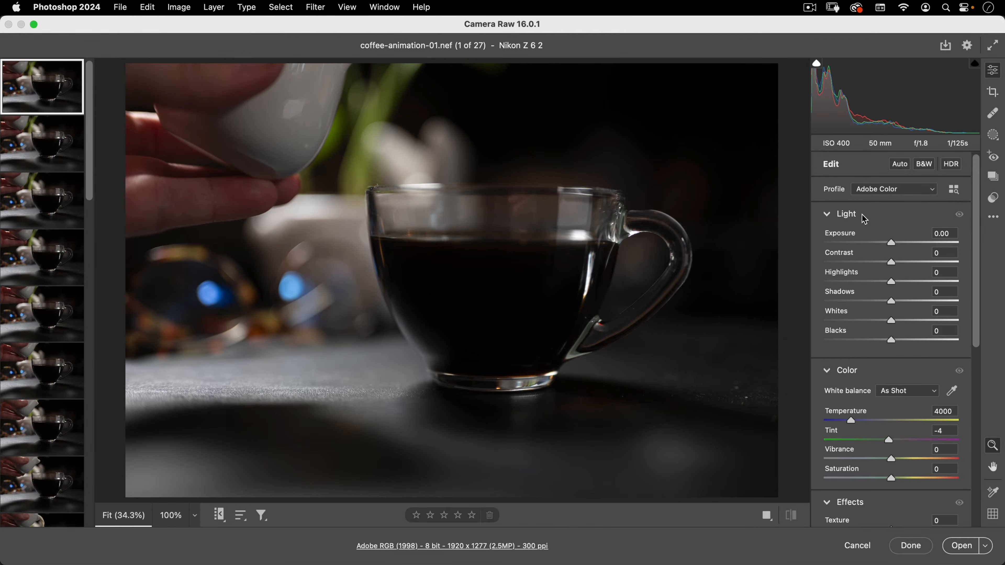
{"action": "scroll", "coordinate": [866, 229], "scroll_direction": "down", "scroll_amount": 6}
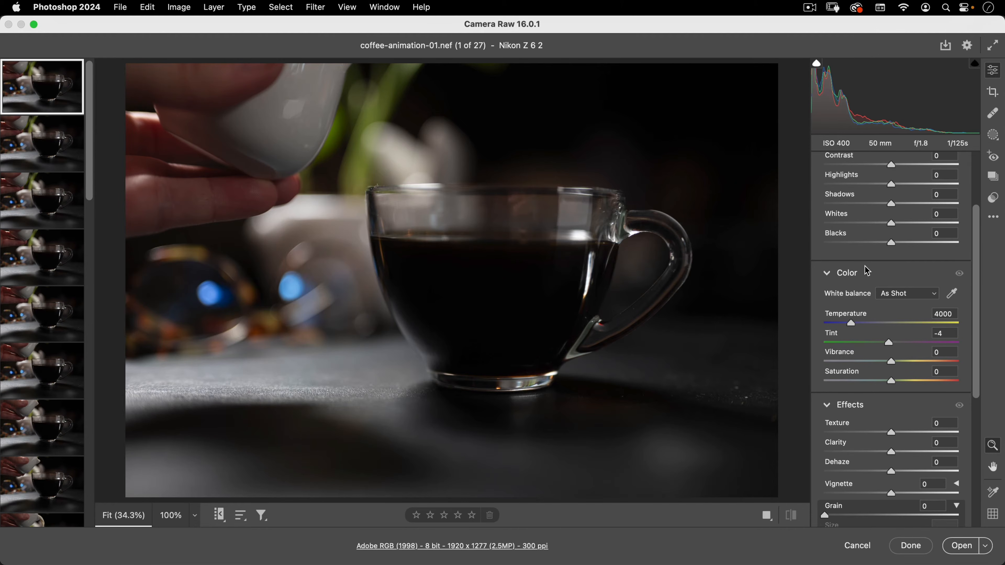
{"action": "scroll", "coordinate": [874, 250], "scroll_direction": "down", "scroll_amount": 2}
{"action": "scroll", "coordinate": [878, 255], "scroll_direction": "down", "scroll_amount": 5}
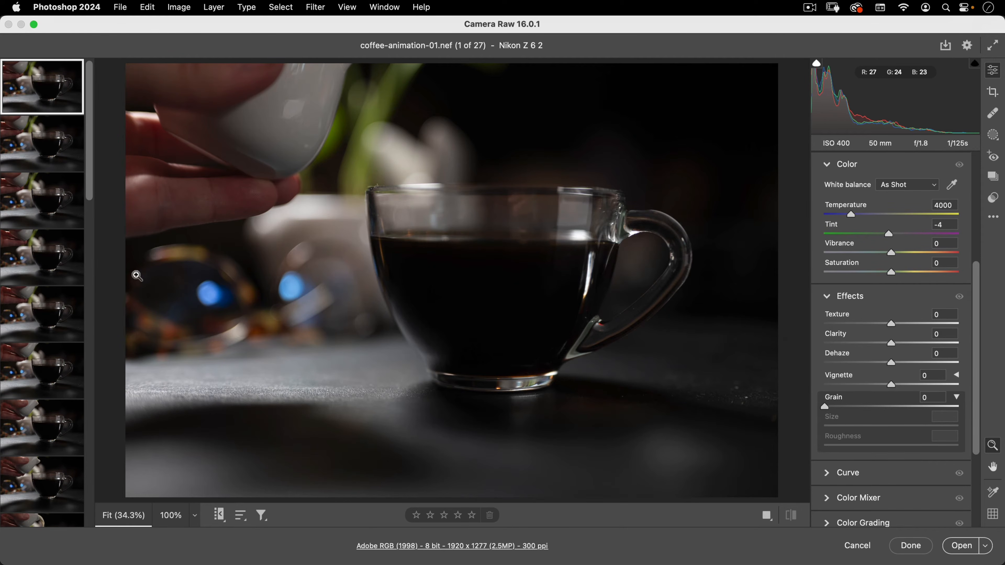
Select coffee-animation-13.nef in the filmstrip and collapse every edit section except Light
{"action": "left_click_drag", "start_coordinate": [95, 166], "coordinate": [94, 342]}
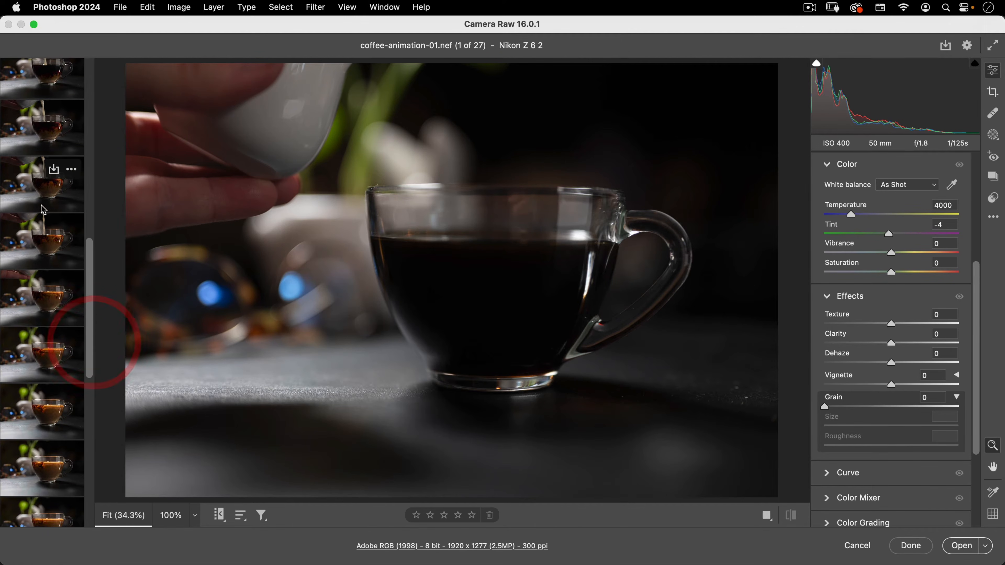
{"action": "left_click", "coordinate": [46, 192]}
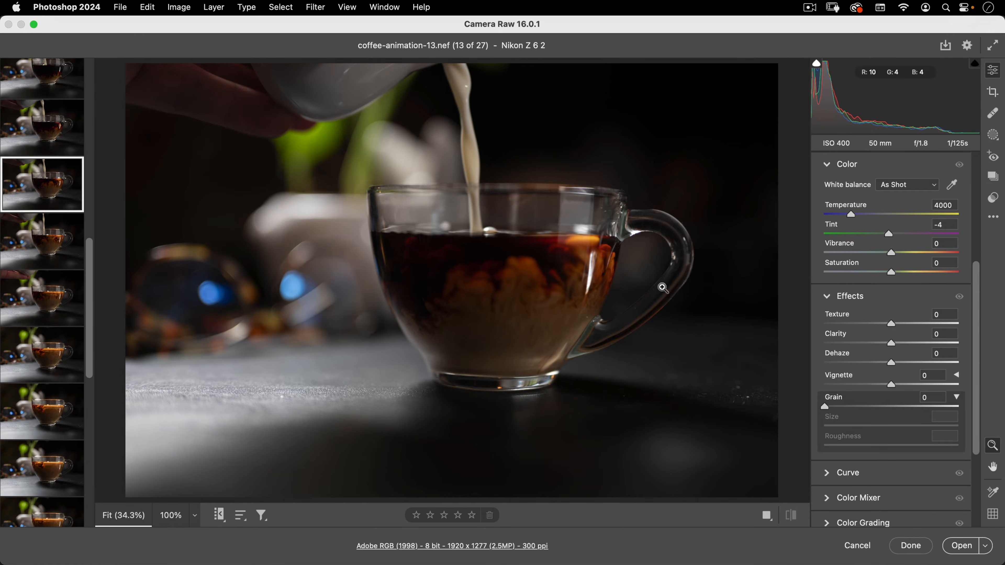
{"action": "left_click", "coordinate": [826, 165]}
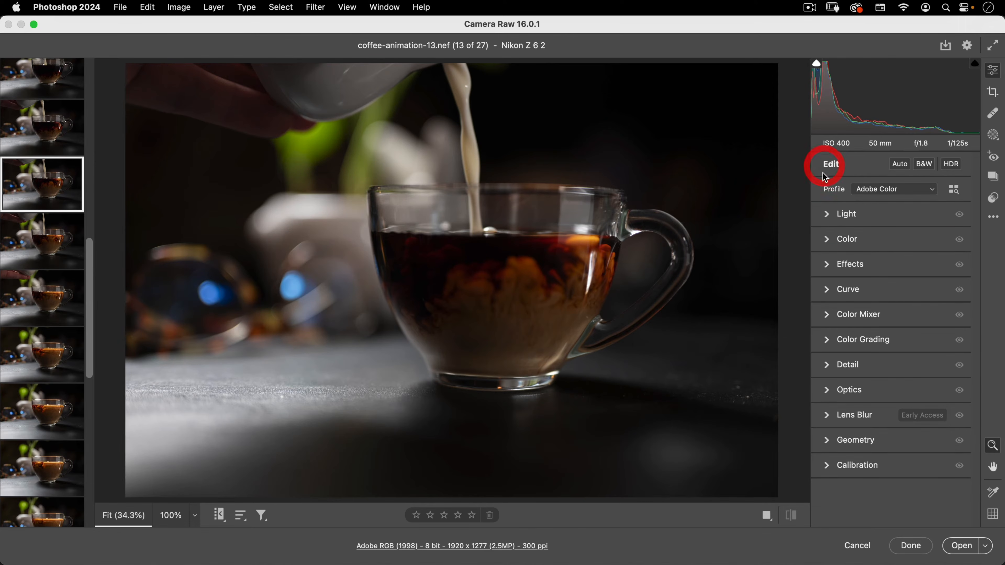
{"action": "left_click", "coordinate": [827, 214]}
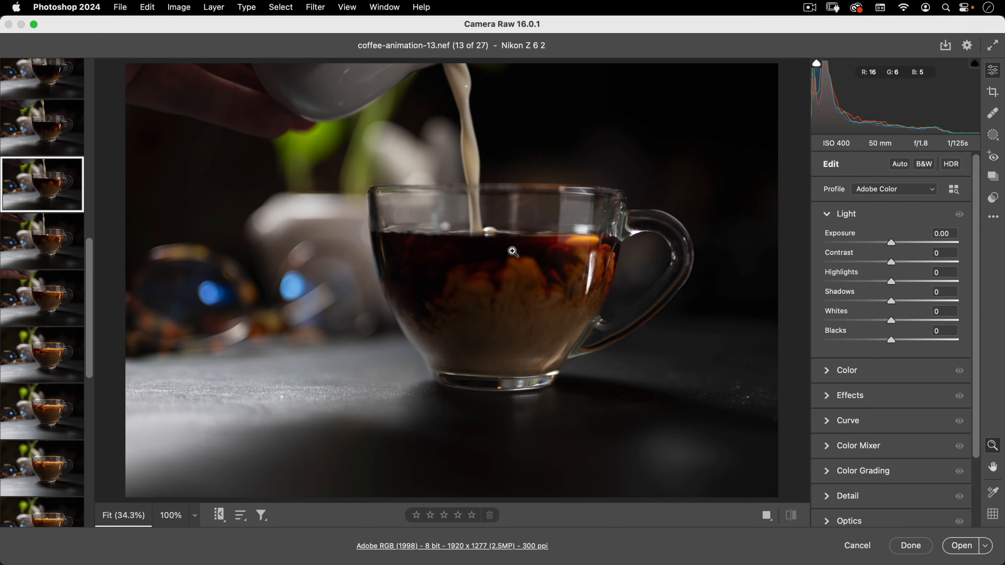
Brighten coffee-animation-13.nef with Exposure +1.60, Highlights -50 and Shadows +34
{"action": "left_click_drag", "start_coordinate": [892, 244], "coordinate": [919, 246]}
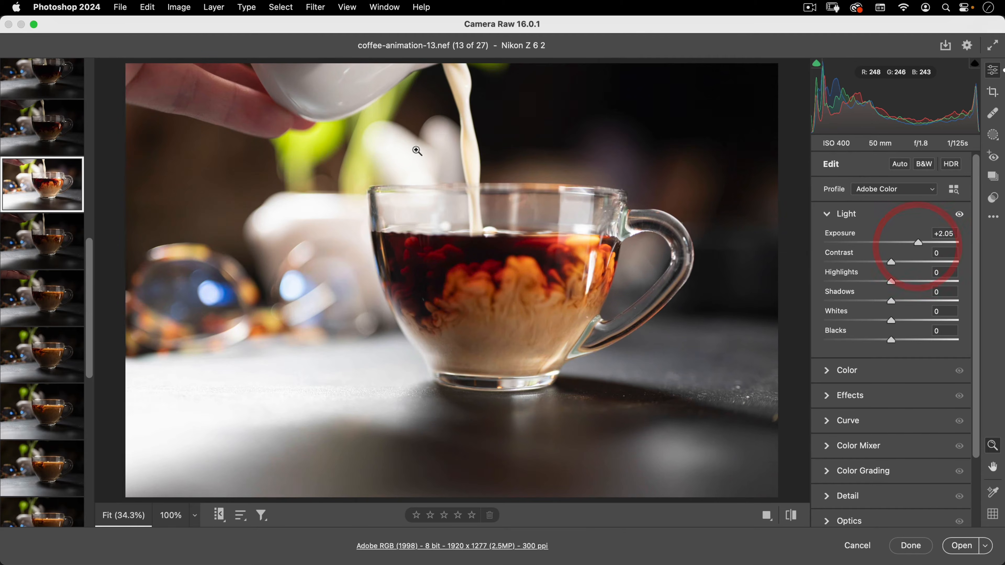
{"action": "left_click_drag", "start_coordinate": [918, 243], "coordinate": [911, 245]}
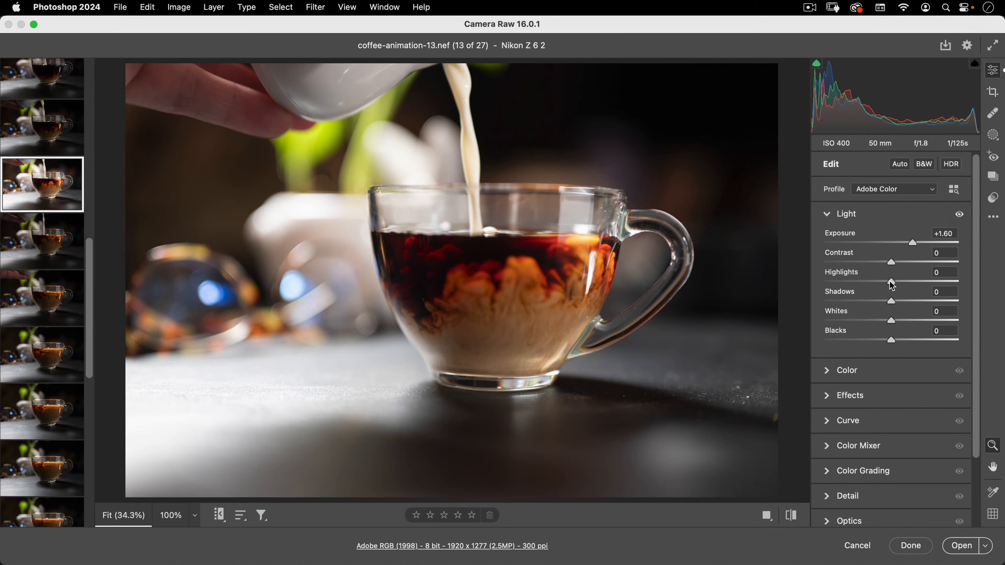
{"action": "left_click_drag", "start_coordinate": [892, 283], "coordinate": [917, 301]}
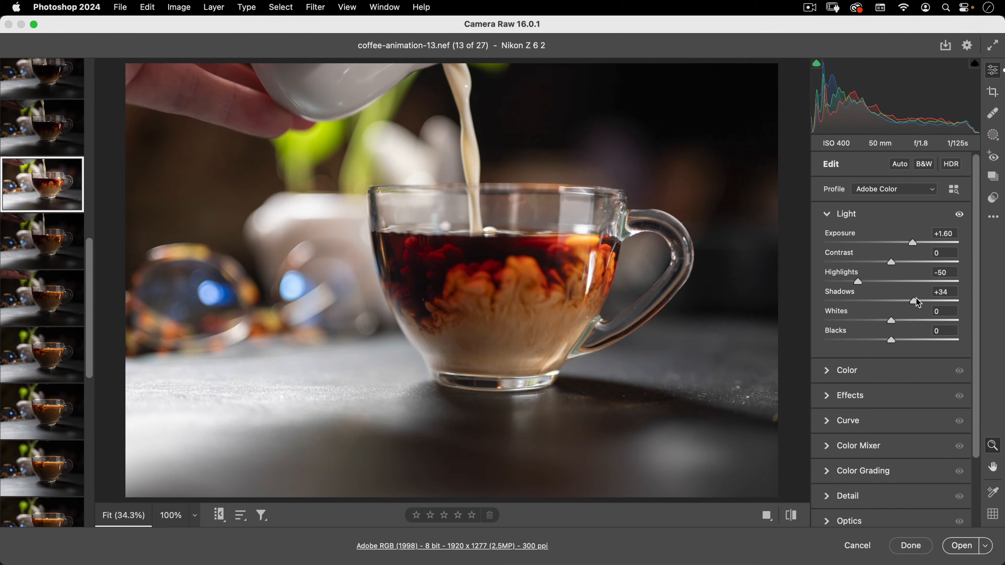
{"action": "left_click", "coordinate": [649, 281]}
Select all 27 images and synchronize the edits of coffee-animation-13.nef to them using the Default subset
{"action": "left_click", "coordinate": [27, 186]}
{"action": "left_click", "coordinate": [20, 187]}
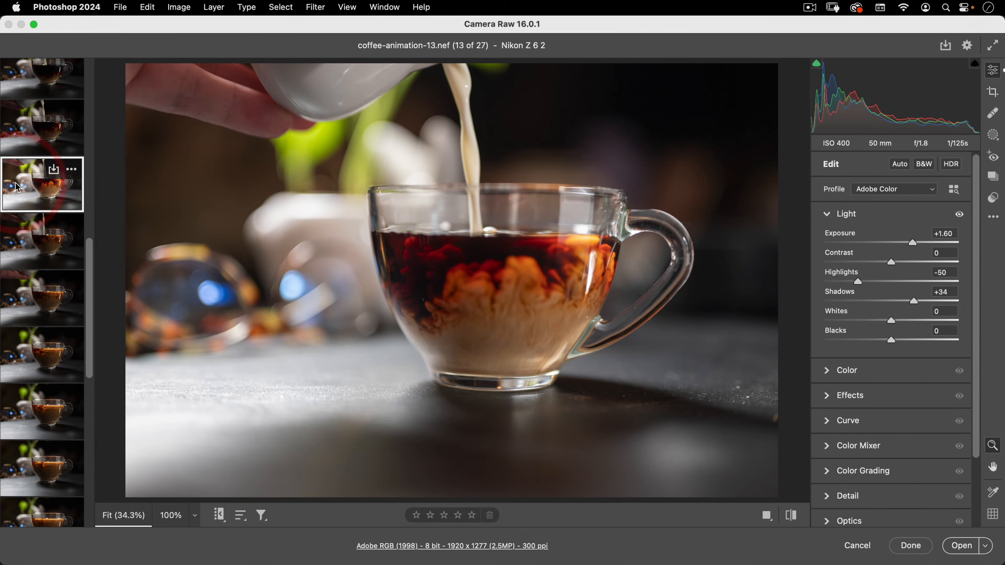
{"action": "key", "text": "super+a"}
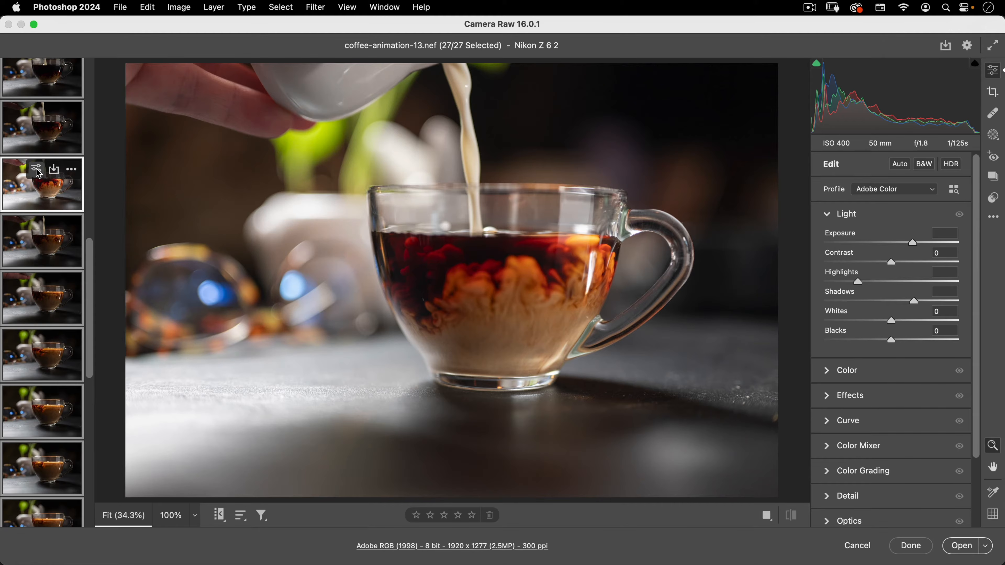
{"action": "left_click", "coordinate": [37, 171]}
{"action": "left_click_drag", "start_coordinate": [523, 68], "coordinate": [471, 80]}
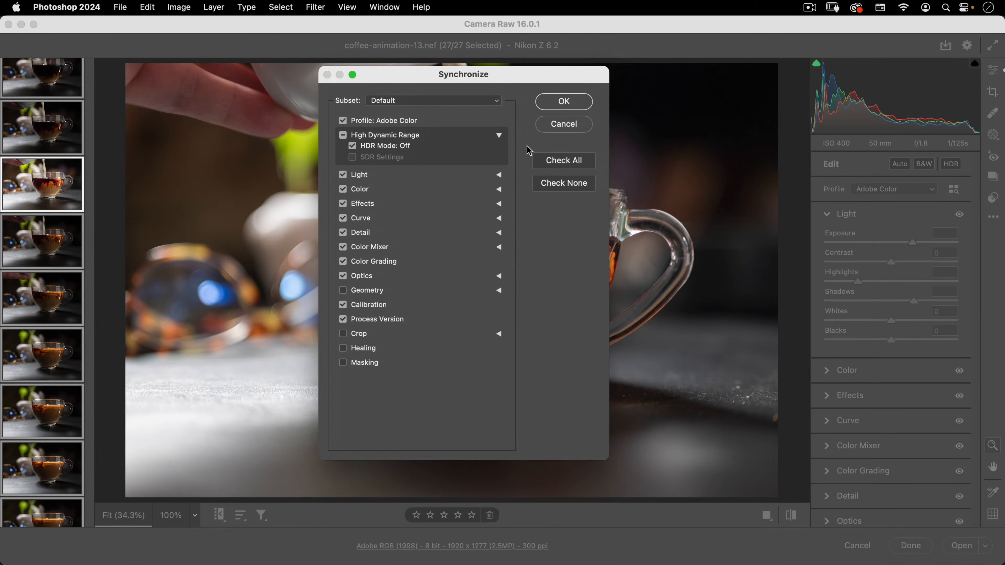
{"action": "left_click", "coordinate": [559, 104]}
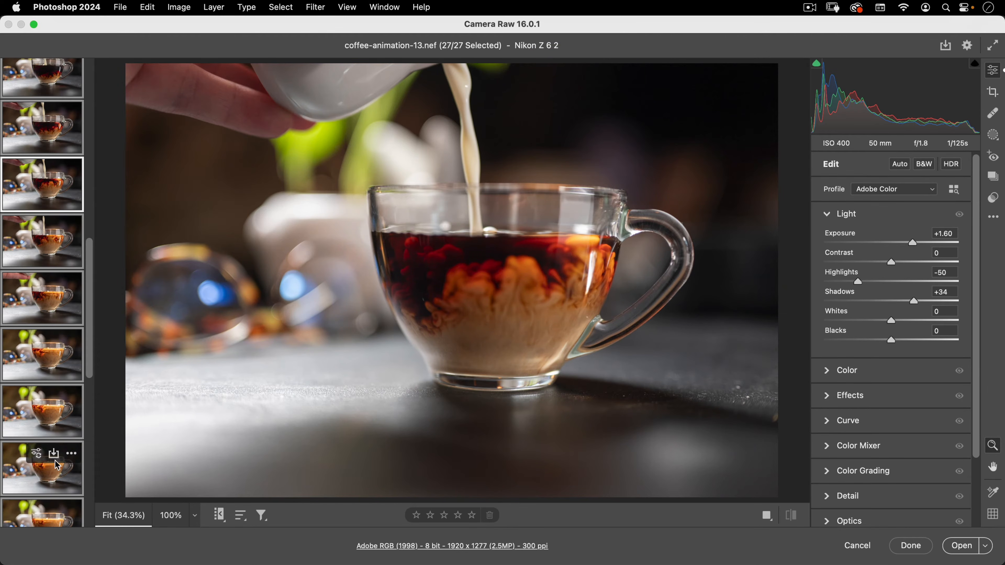
Go back to coffee-animation-01.nef at the start of the filmstrip to check its synchronized adjustments
{"action": "scroll", "coordinate": [45, 356], "scroll_direction": "up", "scroll_amount": 3}
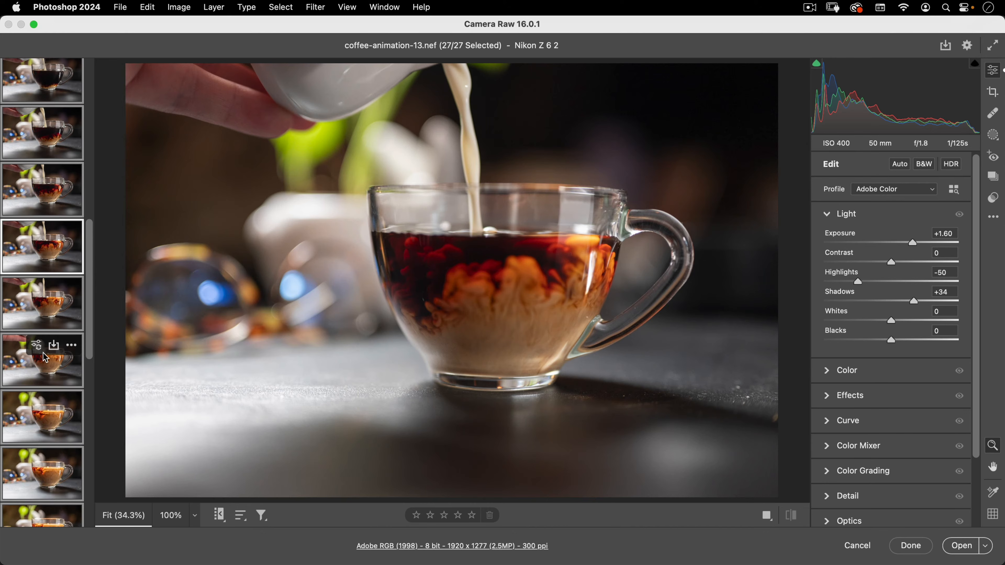
{"action": "left_click_drag", "start_coordinate": [92, 288], "coordinate": [102, 87]}
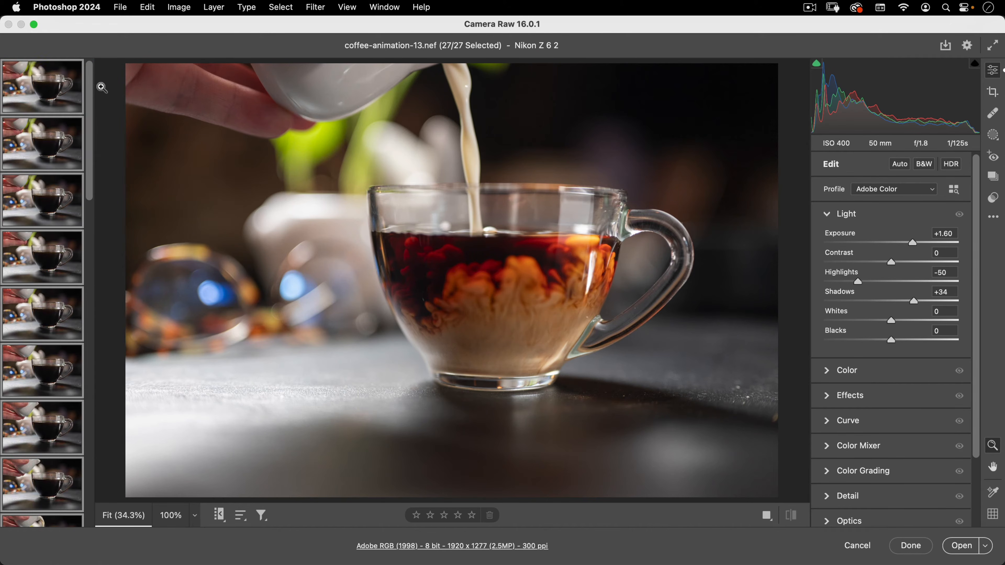
{"action": "left_click", "coordinate": [50, 89]}
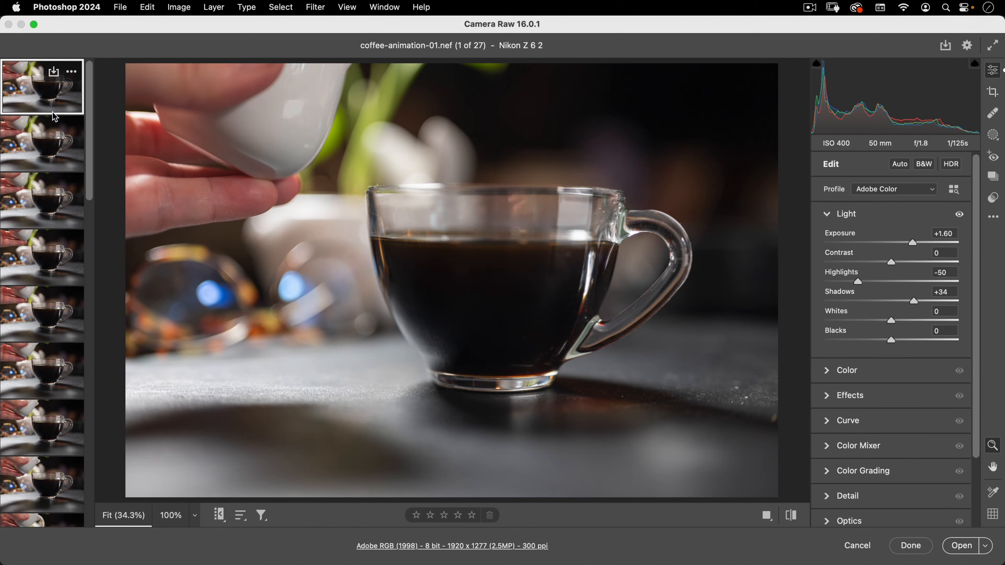
Select all 27 images and review their workflow output preferences, closing them without changes
{"action": "key", "text": "super+a"}
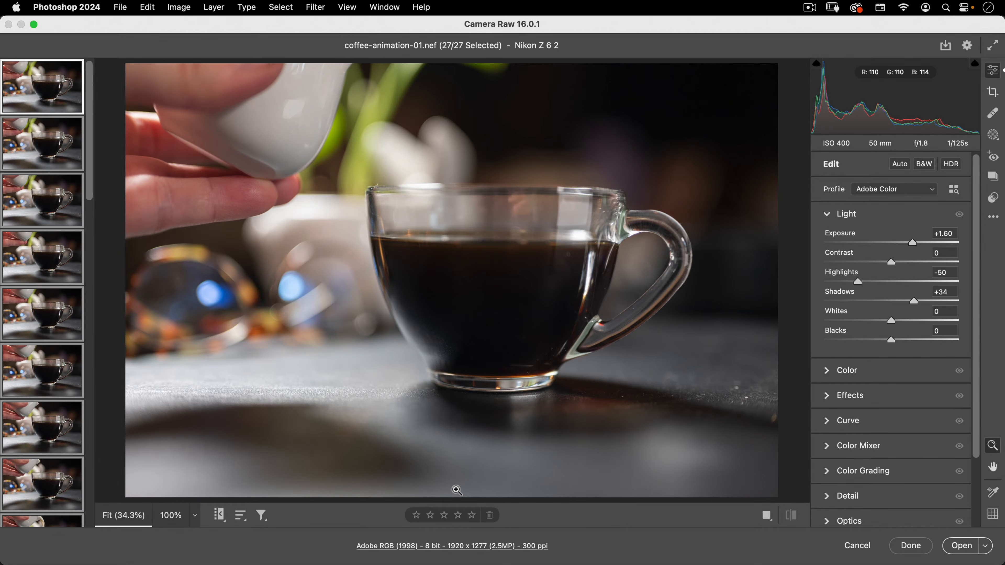
{"action": "left_click", "coordinate": [463, 550]}
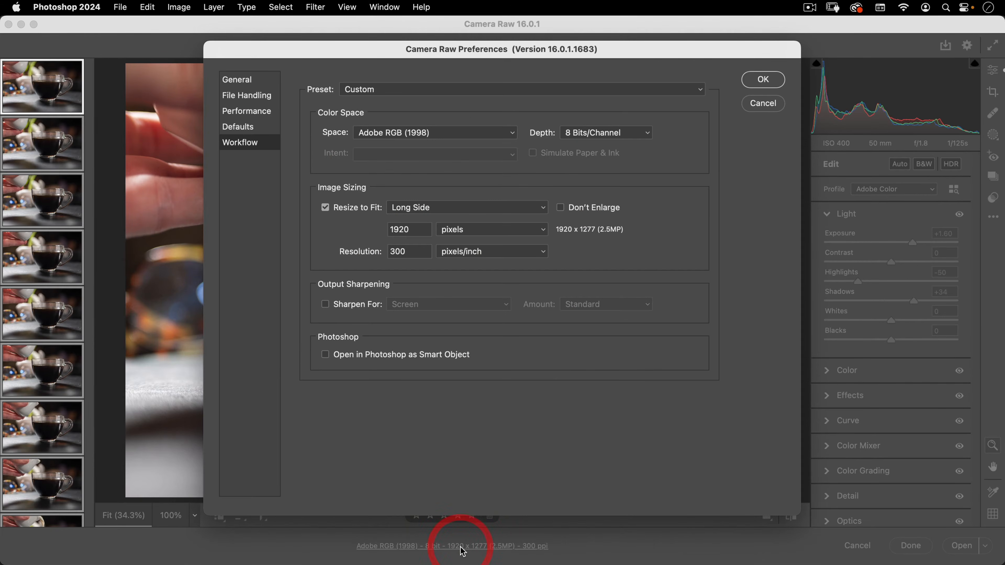
{"action": "left_click_drag", "start_coordinate": [522, 57], "coordinate": [490, 68]}
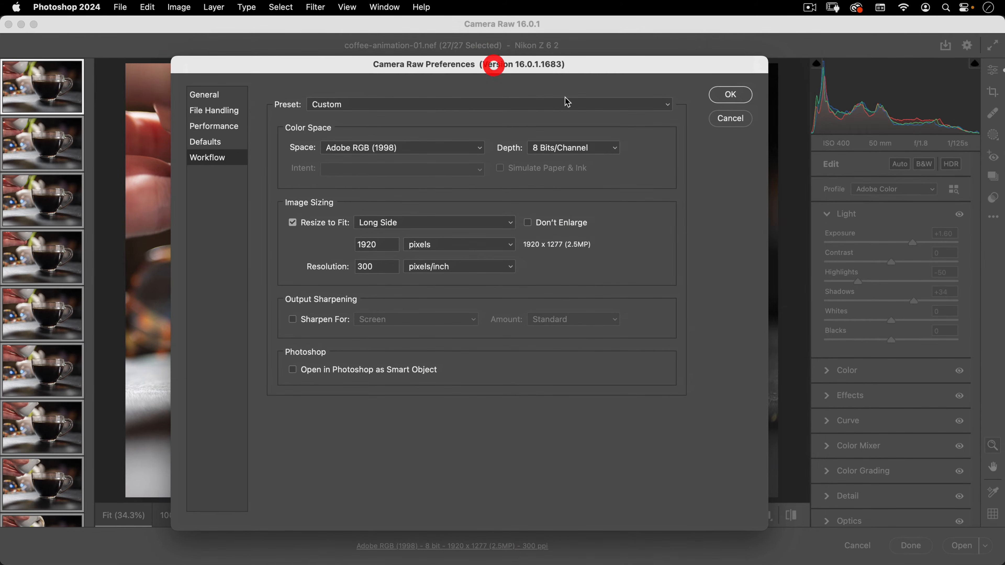
{"action": "left_click", "coordinate": [736, 119]}
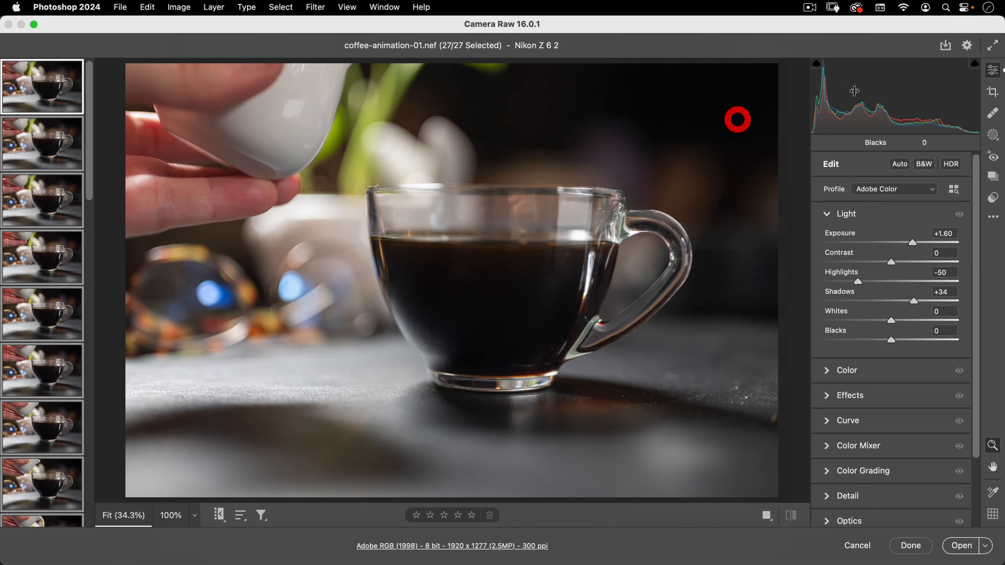
{"action": "left_click", "coordinate": [967, 46]}
{"action": "left_click", "coordinate": [763, 103]}
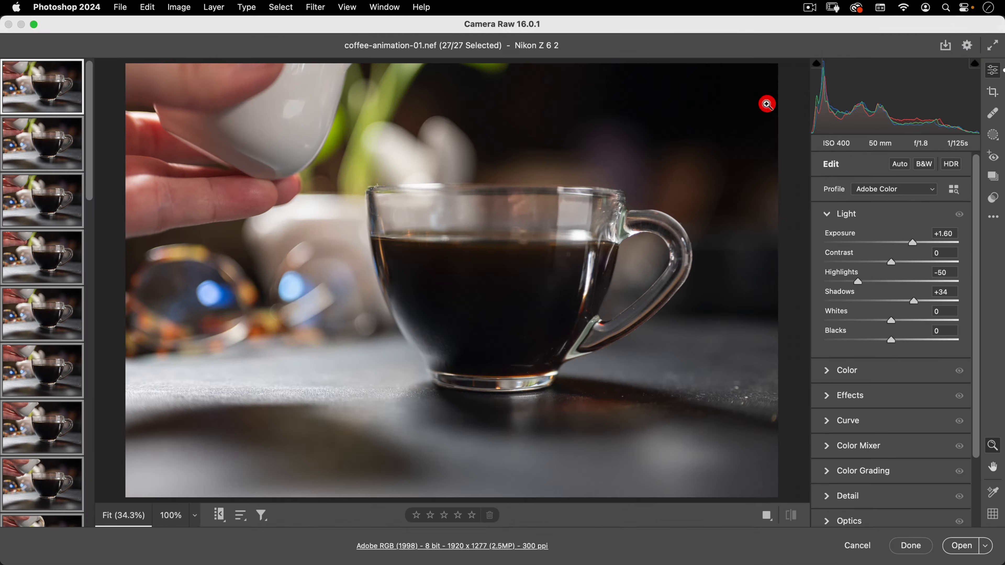
In the Workflow preferences, try a depth of 16 Bits/Channel and set it back to 8 Bits/Channel
{"action": "key", "text": "super+k"}
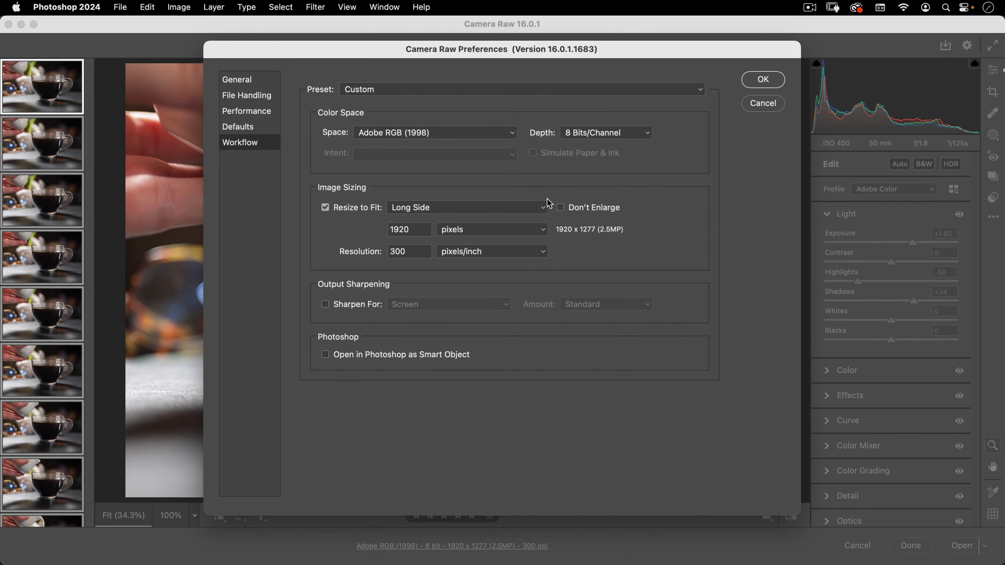
{"action": "left_click_drag", "start_coordinate": [405, 56], "coordinate": [384, 53]}
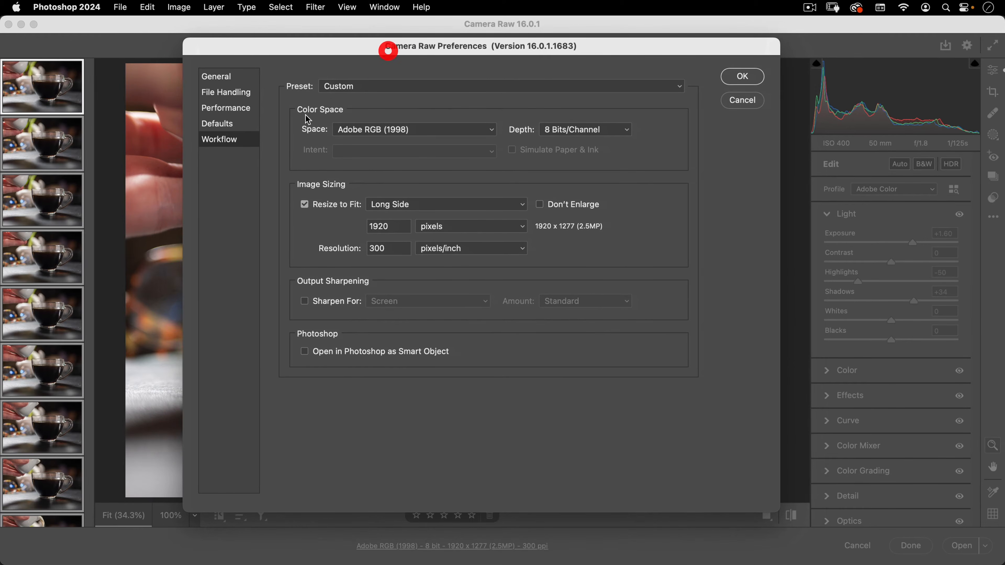
{"action": "left_click", "coordinate": [232, 75]}
{"action": "left_click", "coordinate": [219, 140]}
{"action": "left_click", "coordinate": [603, 132]}
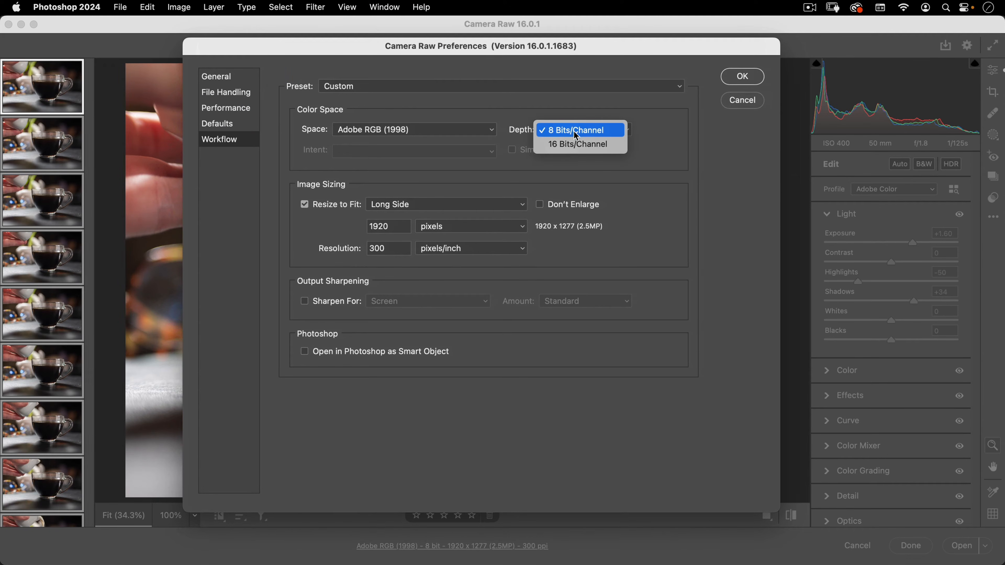
{"action": "left_click", "coordinate": [569, 144]}
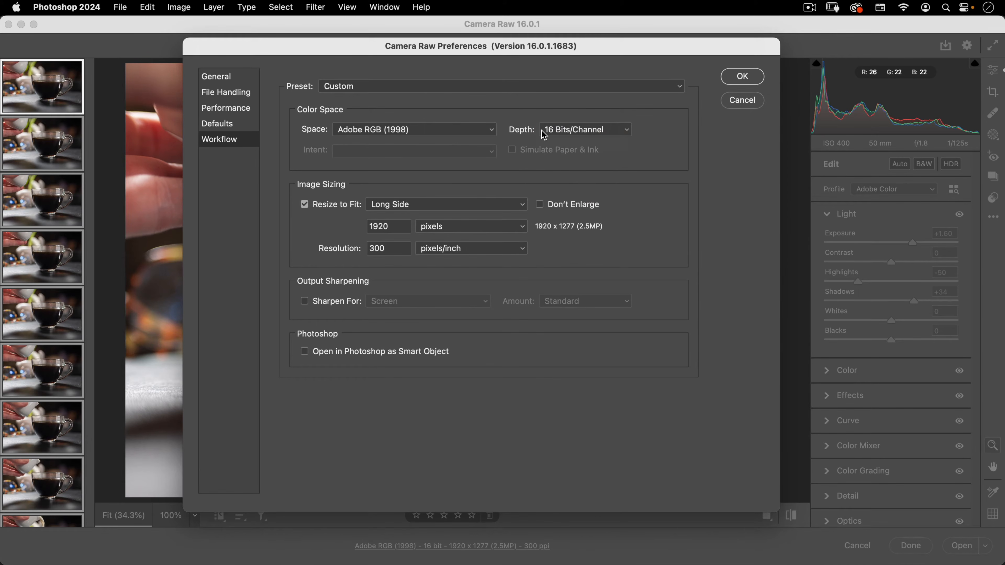
{"action": "left_click", "coordinate": [564, 134]}
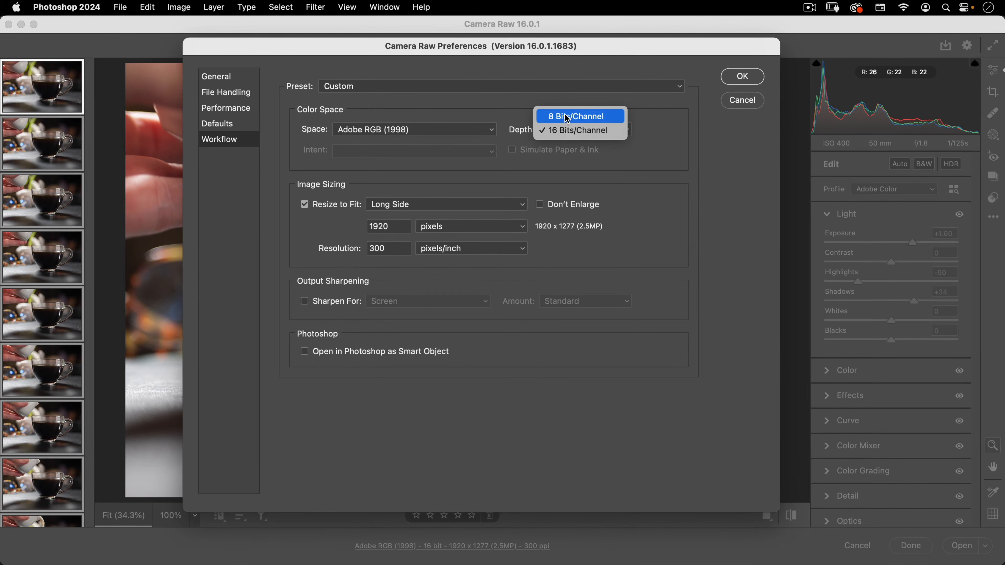
{"action": "left_click", "coordinate": [554, 112]}
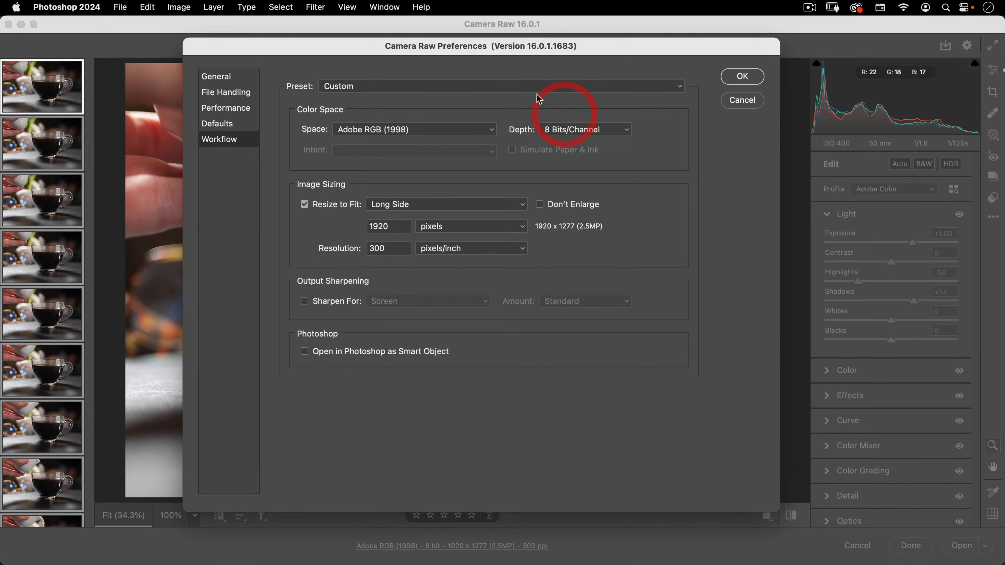
Set the workflow image sizing to resize to fit the Long Side at 1920 pixels and accept the preferences
{"action": "left_click", "coordinate": [316, 204]}
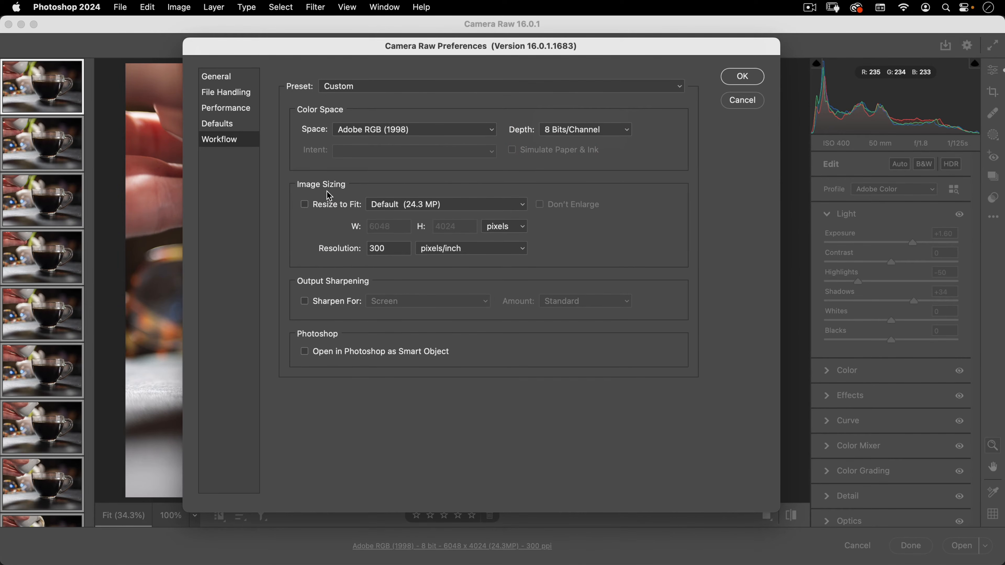
{"action": "left_click", "coordinate": [328, 206]}
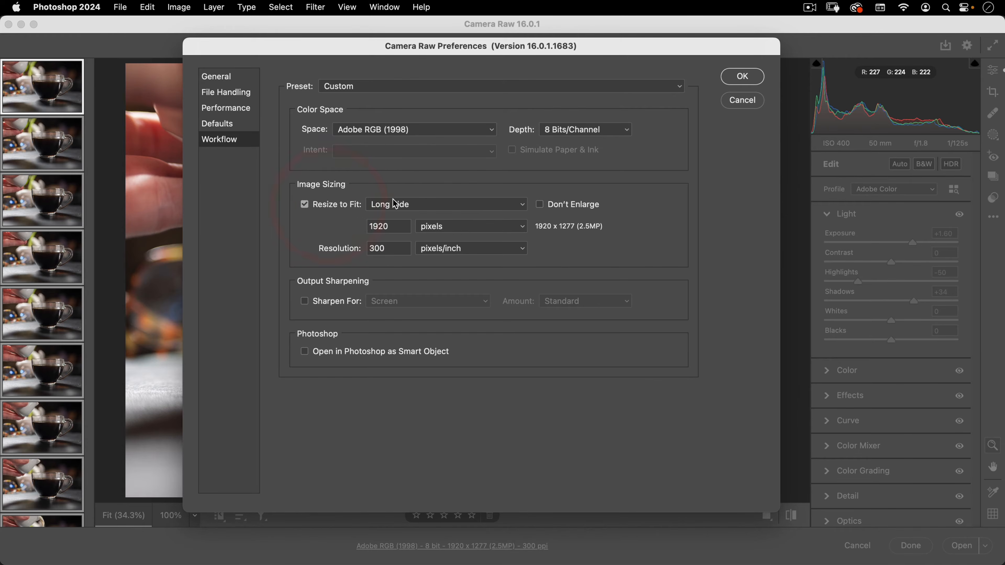
{"action": "left_click", "coordinate": [402, 206]}
{"action": "left_click", "coordinate": [405, 206]}
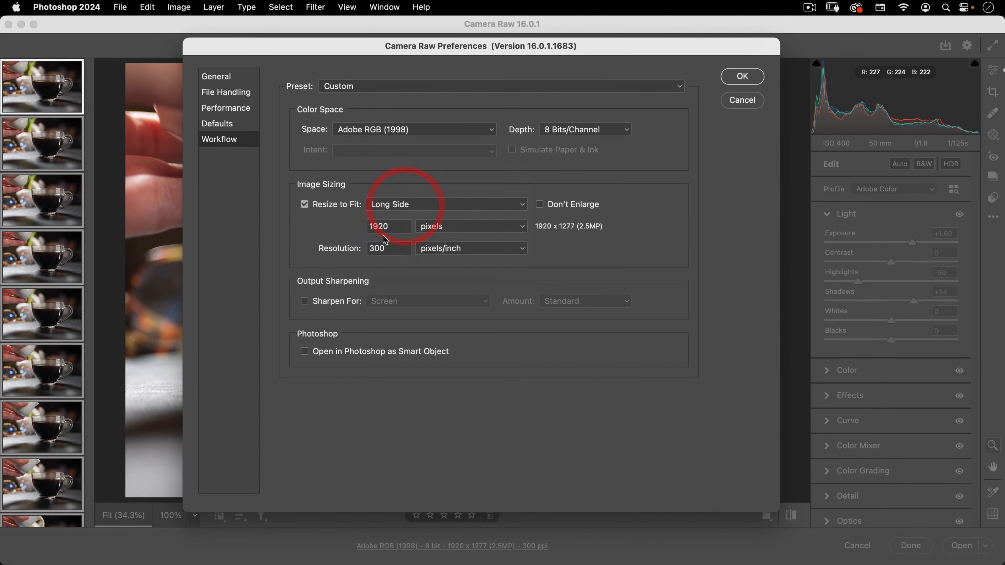
{"action": "left_click", "coordinate": [394, 227]}
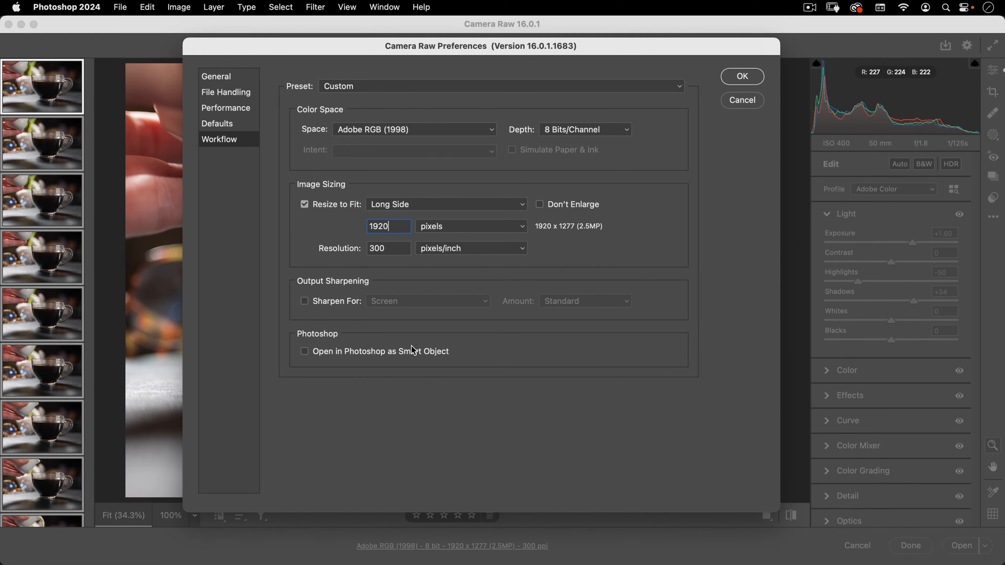
{"action": "left_click", "coordinate": [741, 82]}
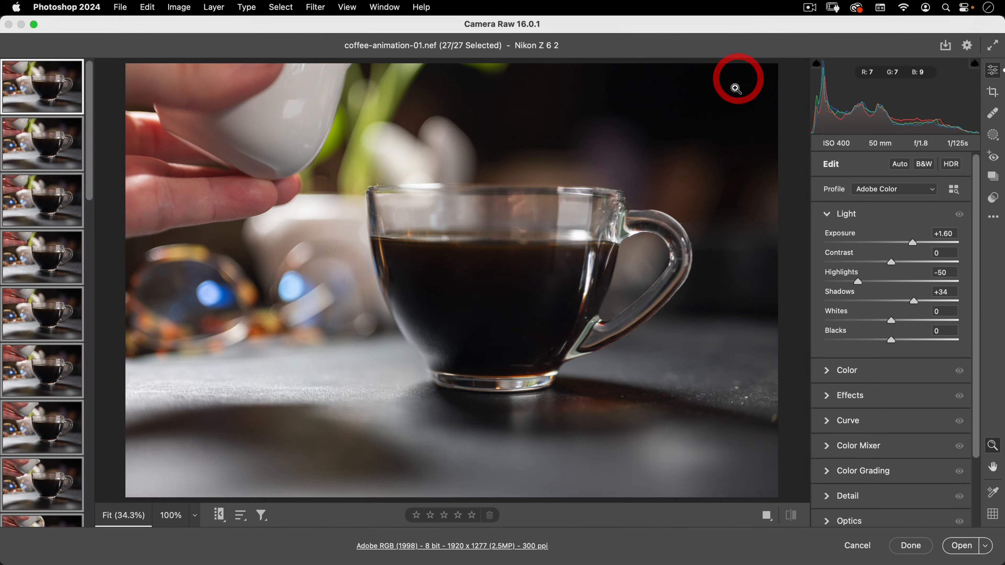
Select all 27 images and open them in Photoshop
{"action": "left_click", "coordinate": [47, 106]}
{"action": "key", "text": "super+a"}
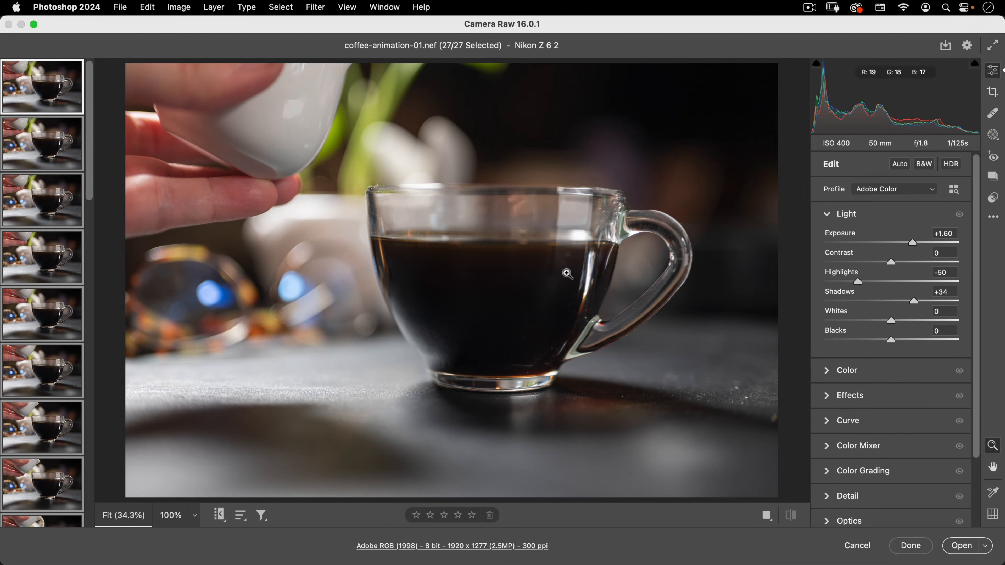
{"action": "left_click", "coordinate": [962, 547]}
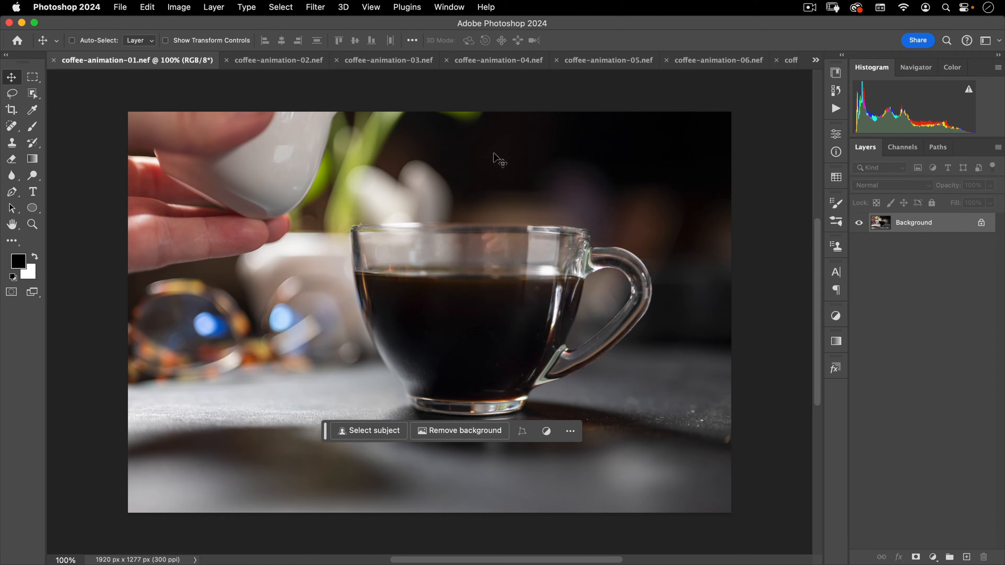
Look through the open documents coffee-animation-02.nef to coffee-animation-05.nef and return to coffee-animation-01.nef
{"action": "left_click", "coordinate": [269, 63]}
{"action": "left_click", "coordinate": [370, 61]}
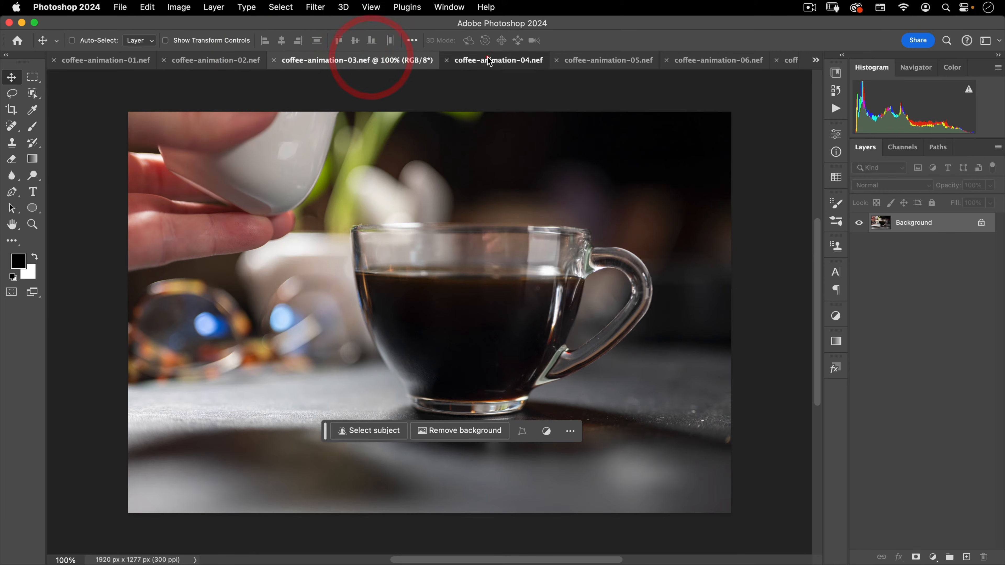
{"action": "left_click", "coordinate": [488, 59]}
{"action": "left_click", "coordinate": [608, 61]}
{"action": "left_click", "coordinate": [85, 61]}
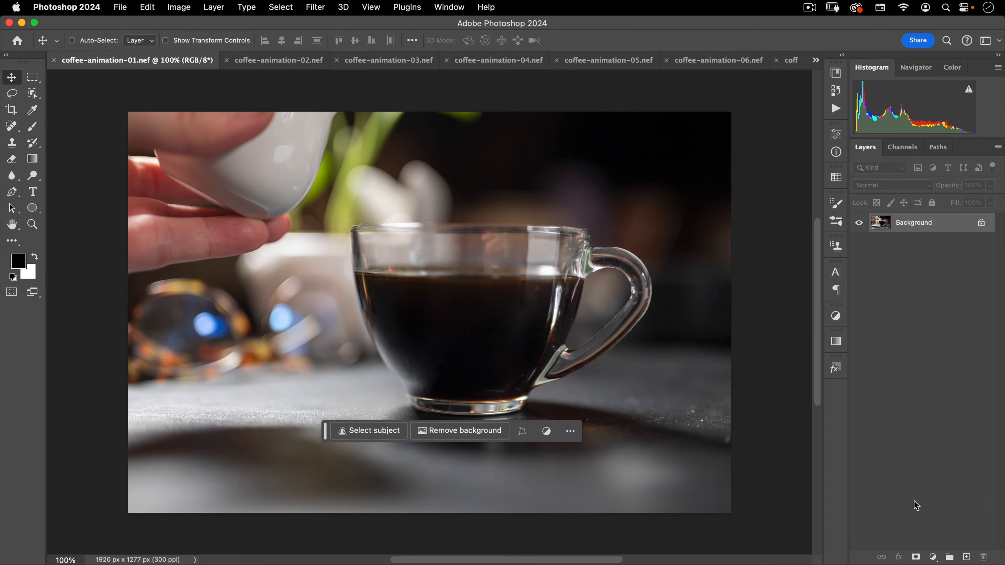
Photomerge all open files into one layered document using the Auto layout with Blend Images Together turned off
{"action": "left_click", "coordinate": [120, 9]}
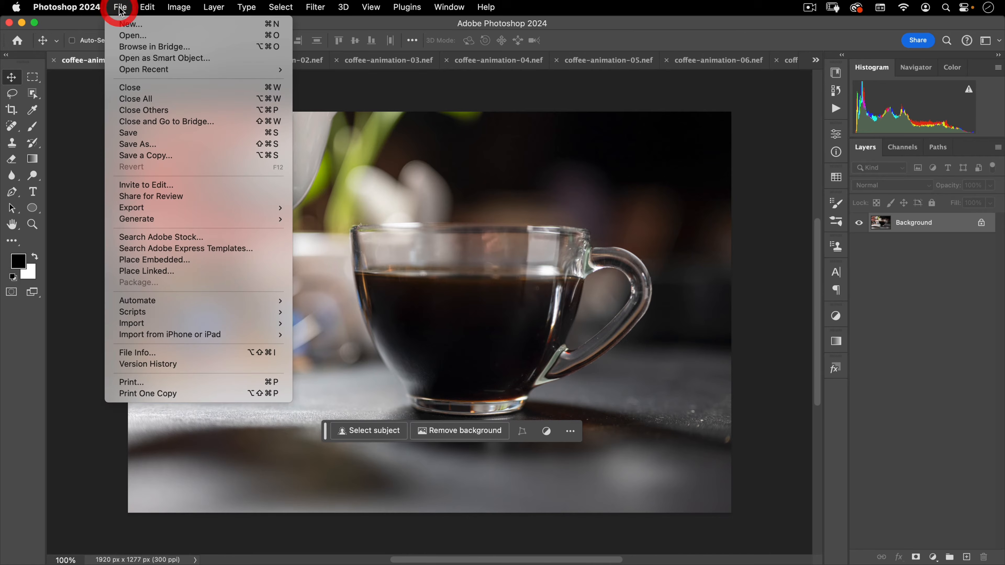
{"action": "mouse_move", "coordinate": [138, 303]}
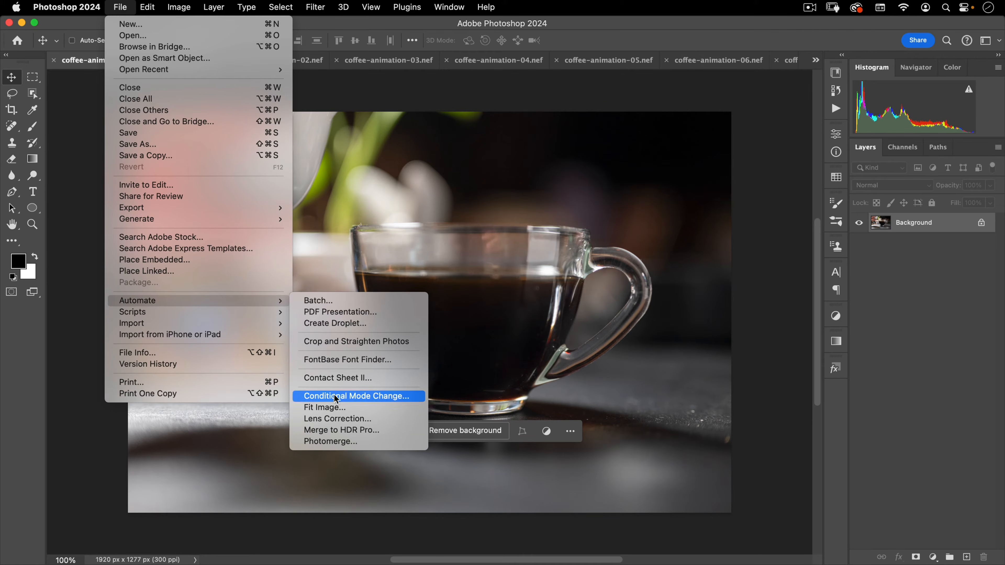
{"action": "left_click", "coordinate": [341, 442]}
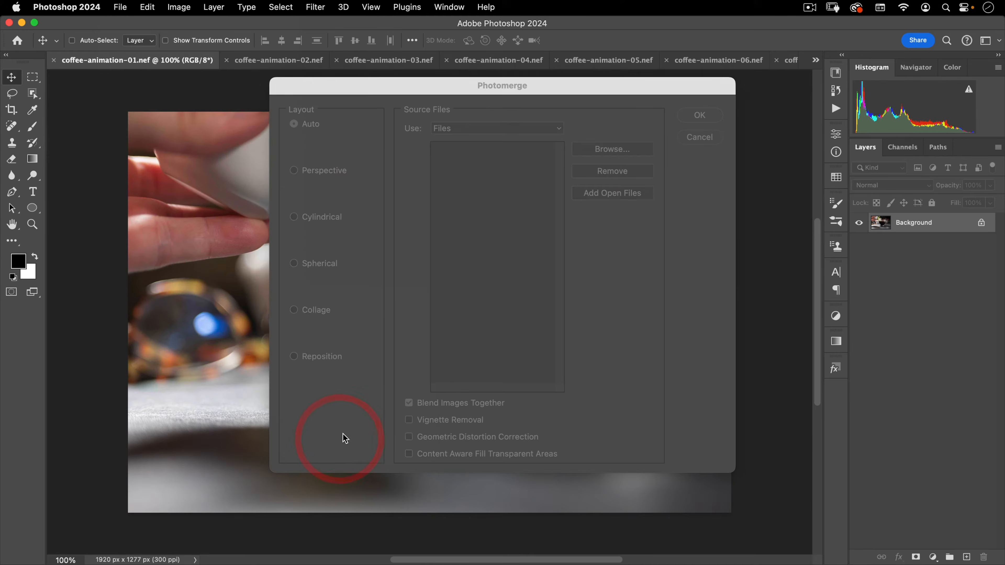
{"action": "left_click_drag", "start_coordinate": [465, 89], "coordinate": [413, 83]}
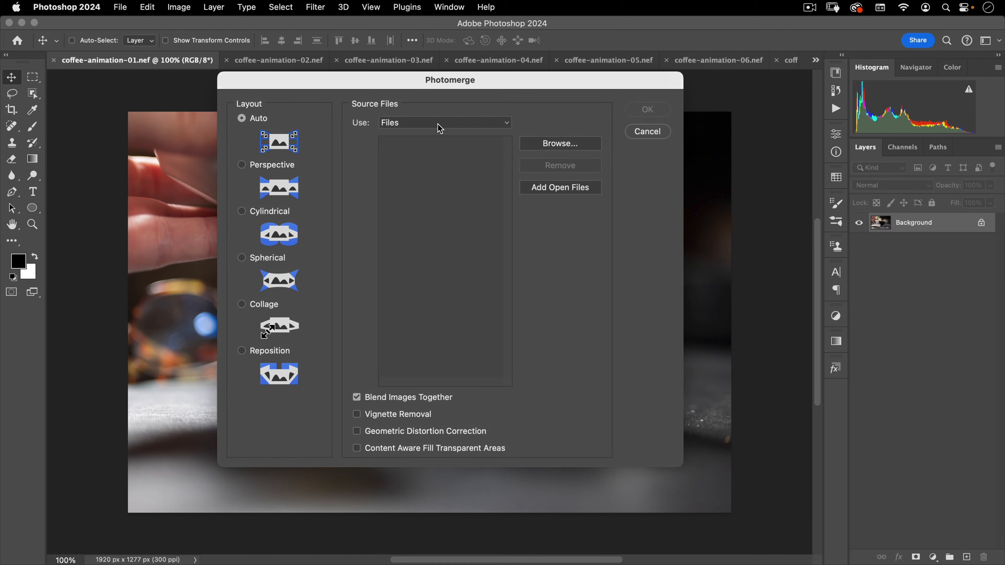
{"action": "left_click", "coordinate": [552, 193]}
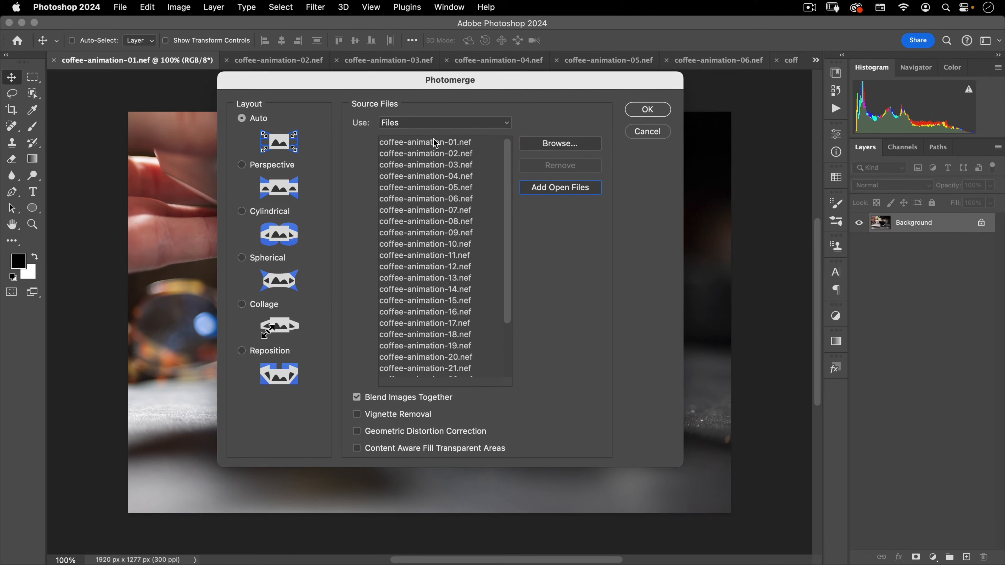
{"action": "left_click_drag", "start_coordinate": [508, 199], "coordinate": [513, 149]}
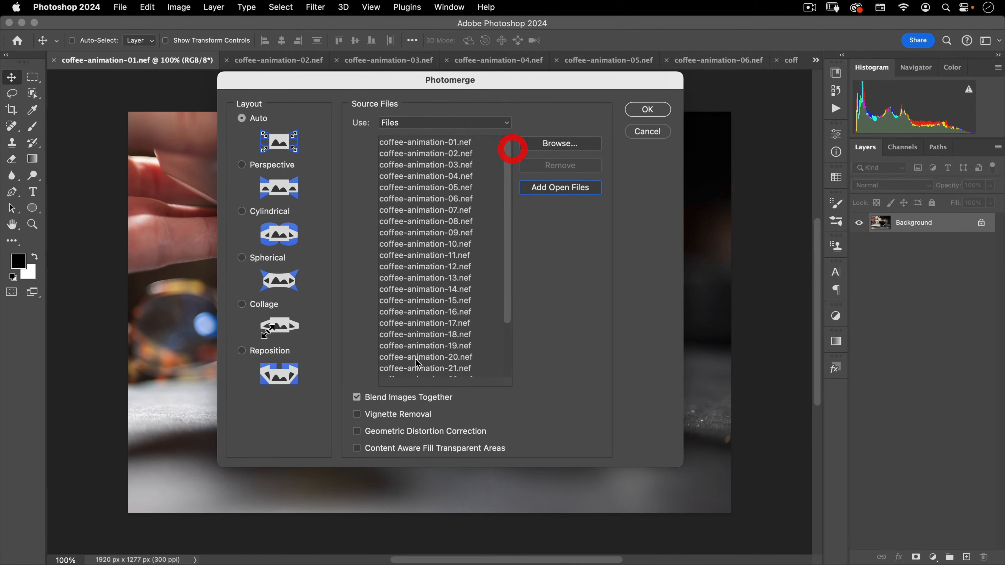
{"action": "left_click", "coordinate": [392, 402]}
{"action": "left_click", "coordinate": [646, 111]}
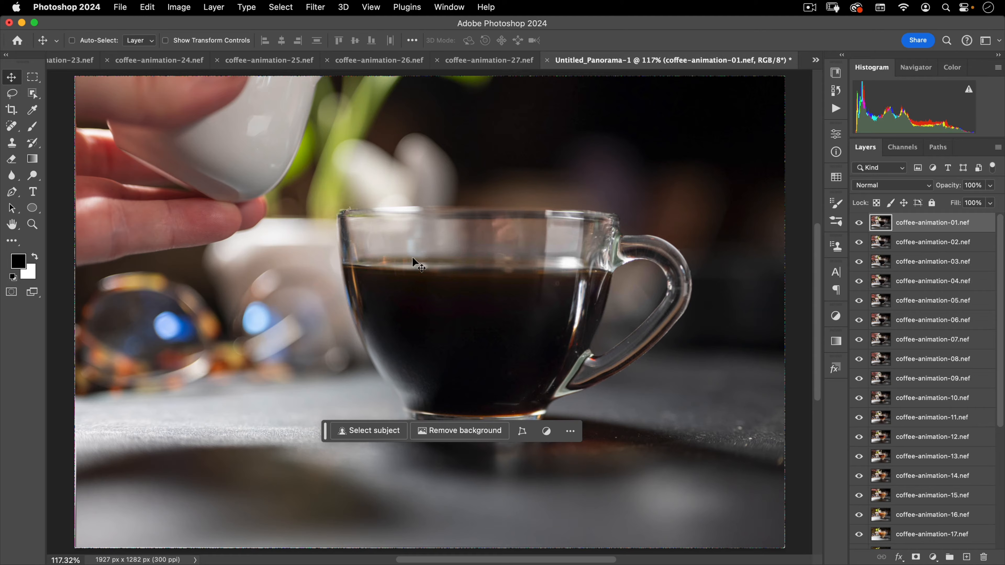
Examine the merged document's layer stack from coffee-animation-01.nef down to coffee-animation-27.nef
{"action": "scroll", "coordinate": [907, 301], "scroll_direction": "down", "scroll_amount": 5}
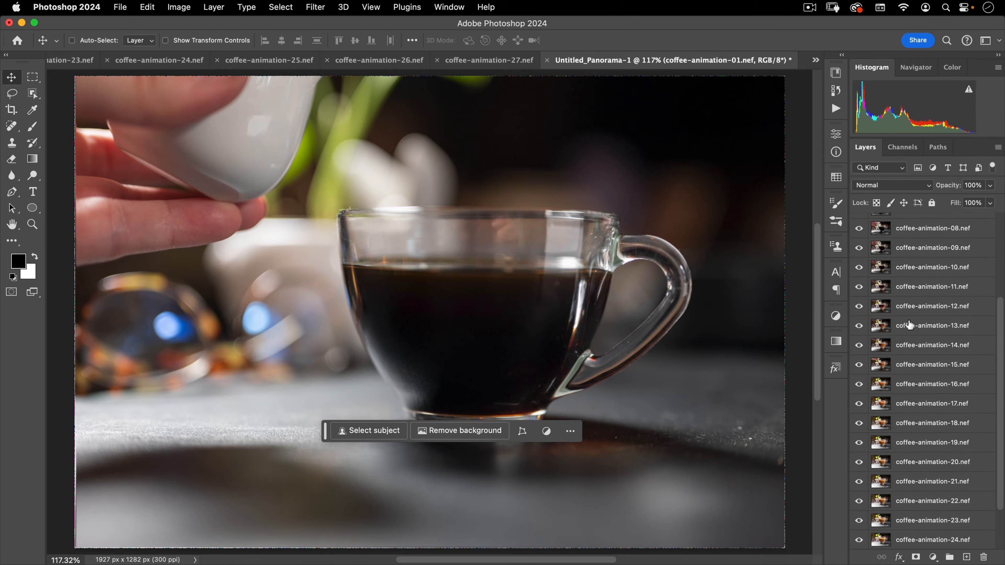
{"action": "scroll", "coordinate": [910, 321], "scroll_direction": "up", "scroll_amount": 5}
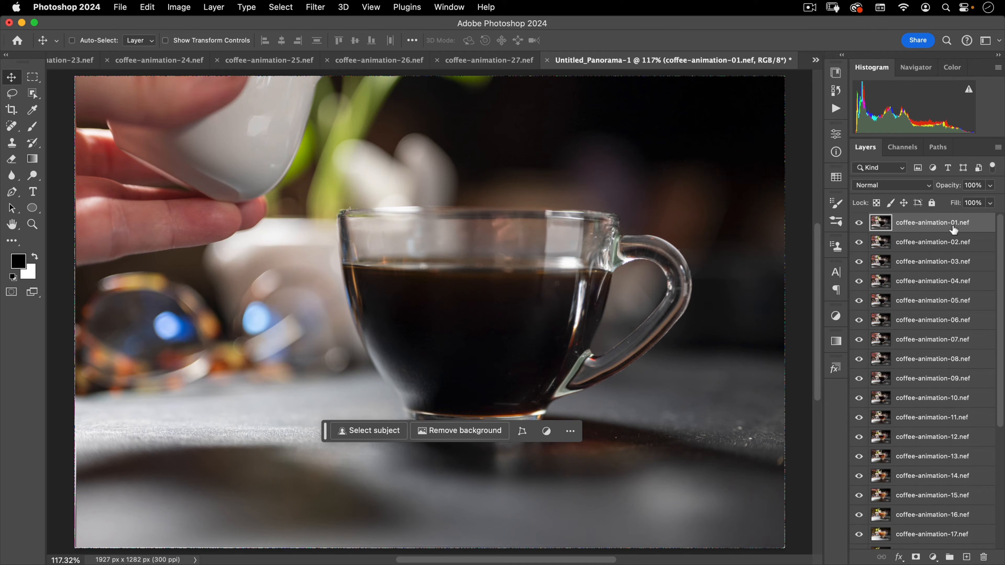
{"action": "scroll", "coordinate": [945, 238], "scroll_direction": "down", "scroll_amount": 3}
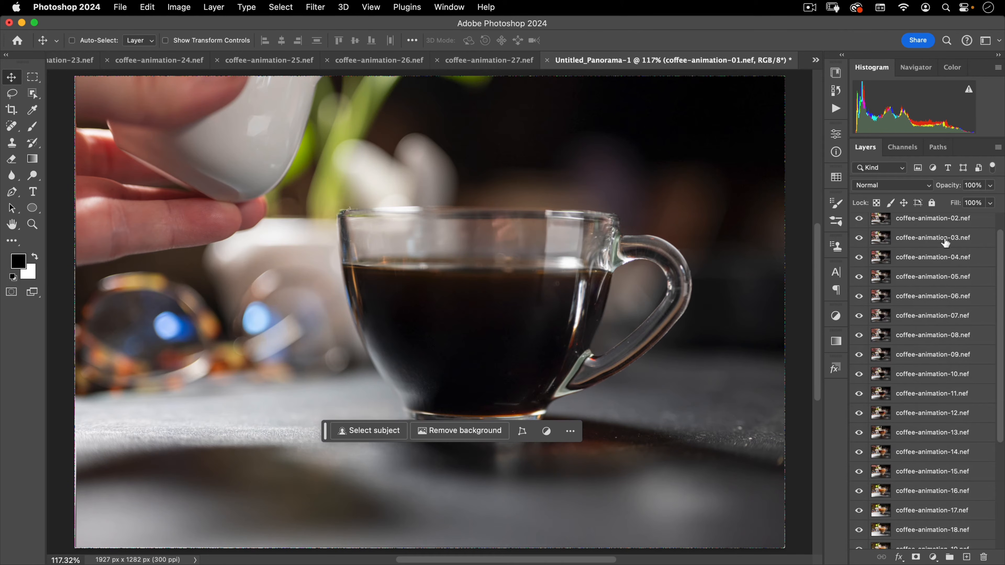
{"action": "scroll", "coordinate": [945, 246], "scroll_direction": "down", "scroll_amount": 2}
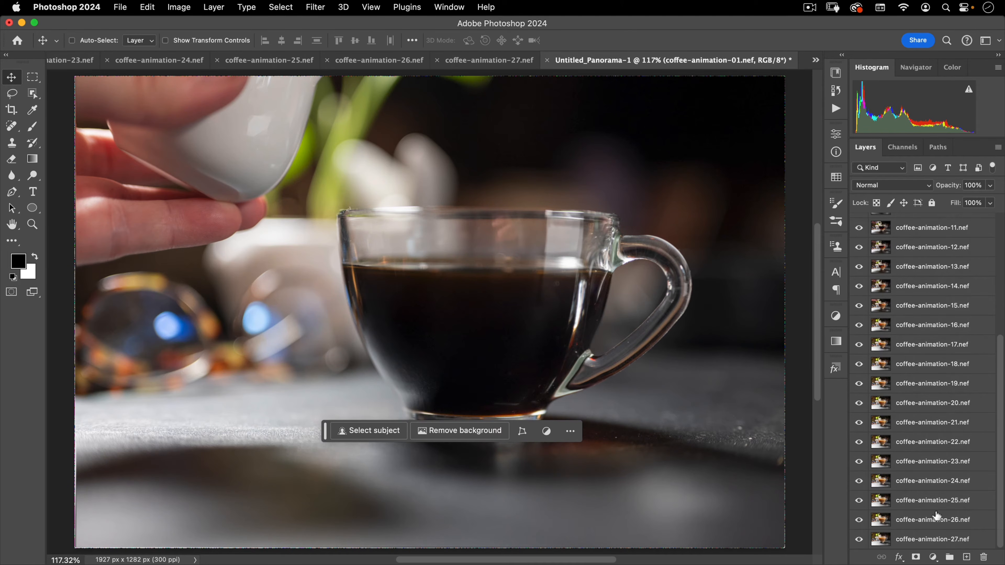
{"action": "scroll", "coordinate": [956, 464], "scroll_direction": "up", "scroll_amount": 5}
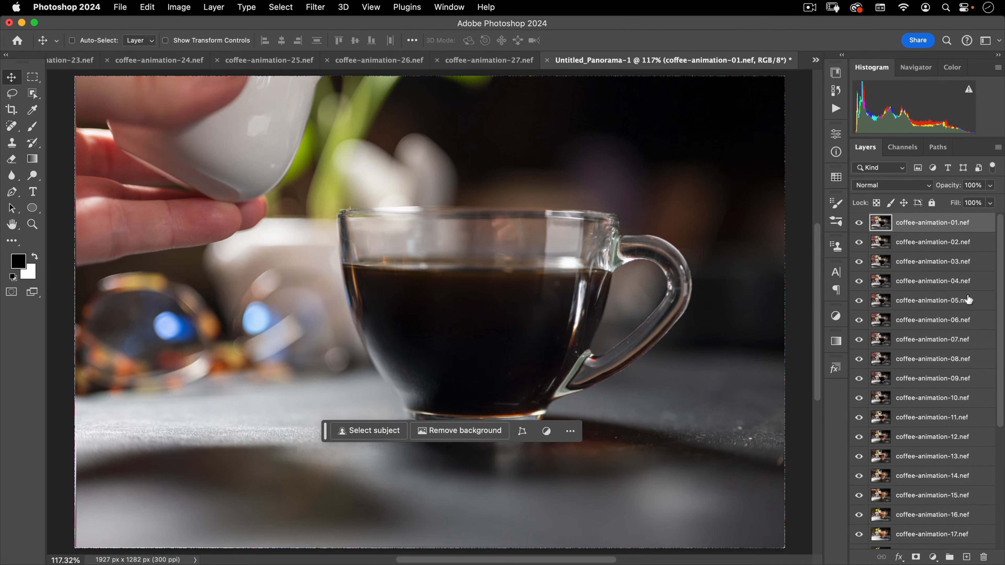
Toggle the visibility of layers coffee-animation-01.nef and coffee-animation-02.nef to check frame alignment and edges, leaving coffee-animation-01.nef hidden
{"action": "left_click", "coordinate": [857, 227]}
{"action": "left_click", "coordinate": [857, 242]}
{"action": "left_click", "coordinate": [858, 225]}
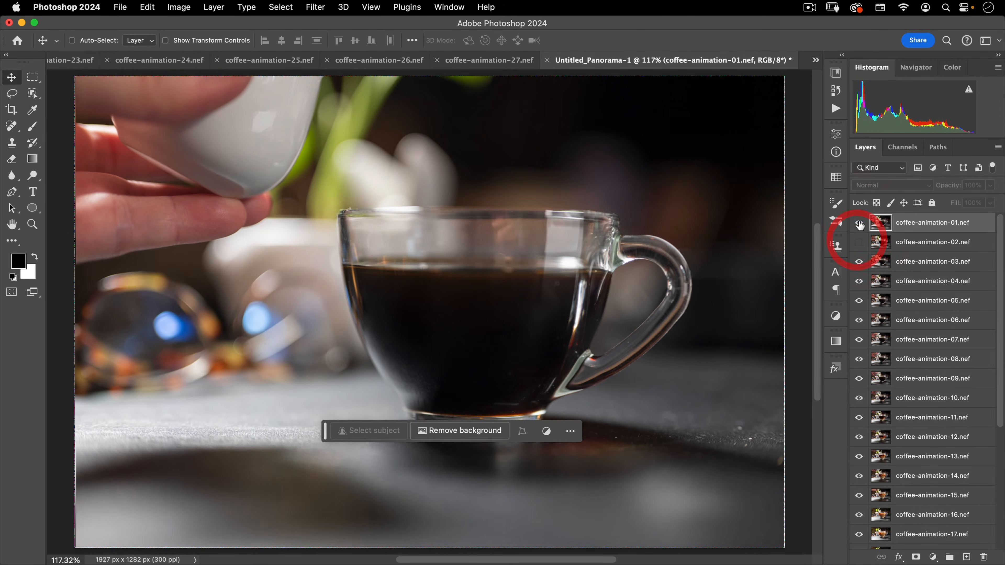
{"action": "left_click", "coordinate": [858, 241]}
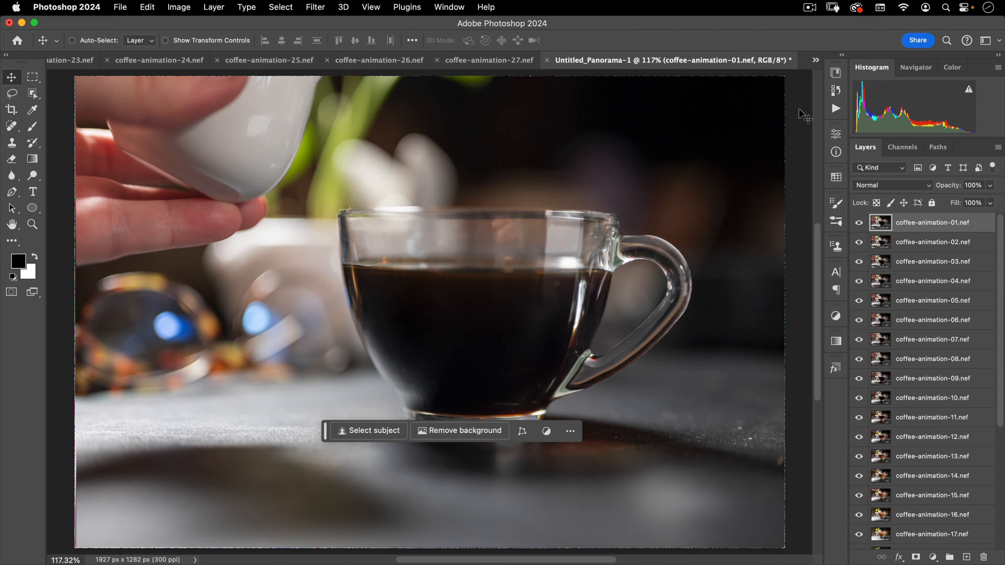
{"action": "left_click", "coordinate": [859, 227]}
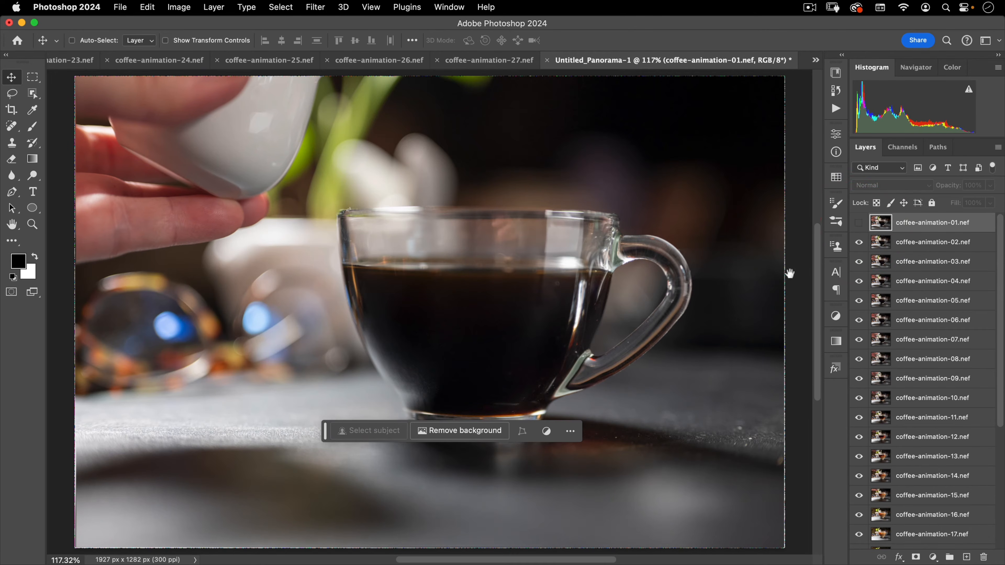
Examine the merged image's right edge up close for transparent gaps and make layer coffee-animation-01.nef visible again
{"action": "left_click_drag", "start_coordinate": [786, 270], "coordinate": [906, 218]}
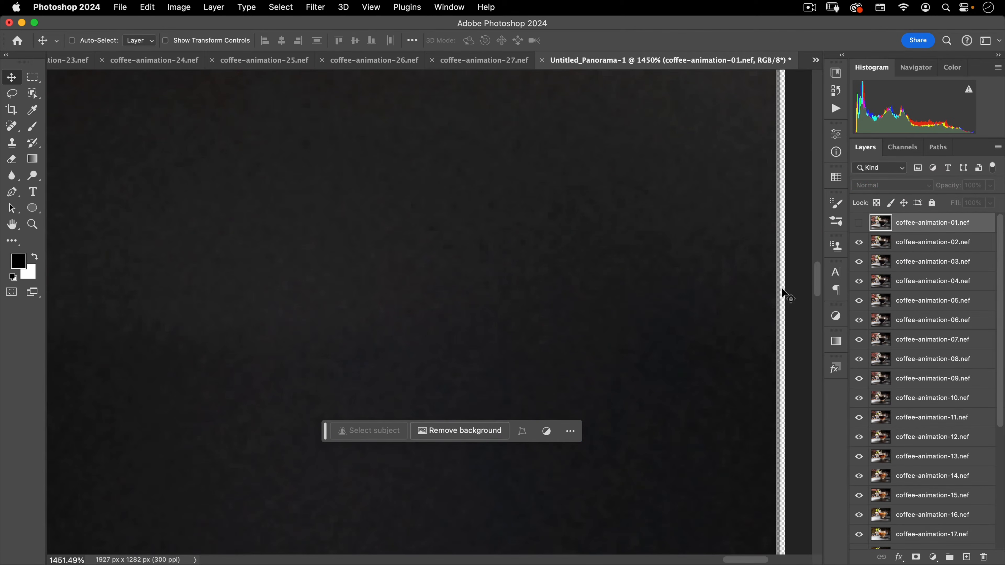
{"action": "left_click_drag", "start_coordinate": [460, 262], "coordinate": [352, 296]}
{"action": "left_click_drag", "start_coordinate": [407, 300], "coordinate": [521, 343]}
{"action": "left_click", "coordinate": [858, 224]}
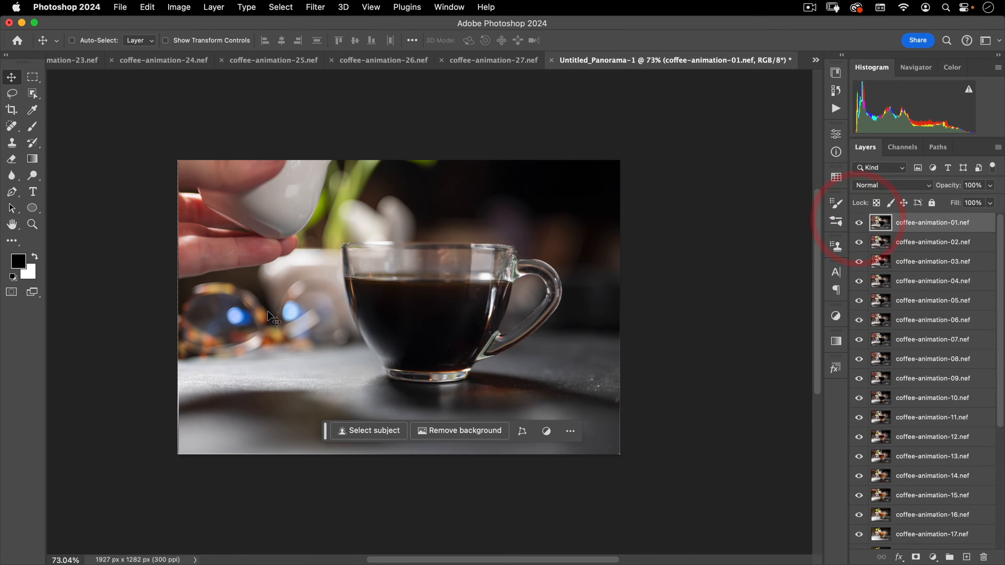
{"action": "left_click_drag", "start_coordinate": [427, 273], "coordinate": [438, 270]}
{"action": "left_click_drag", "start_coordinate": [443, 261], "coordinate": [441, 282]}
{"action": "left_click", "coordinate": [470, 264]}
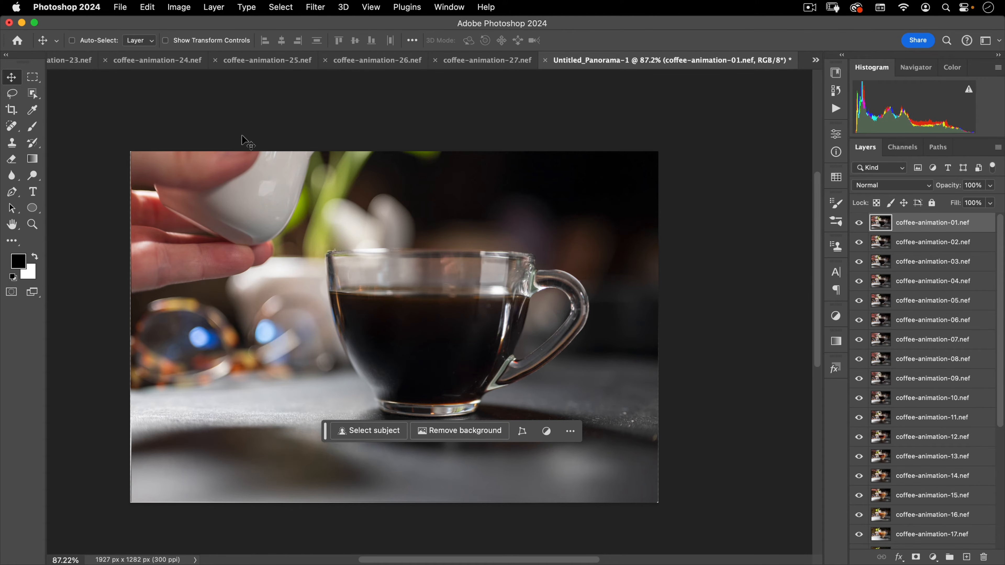
Start a crop with the 1 : 1 (Square) ratio and reposition the image so the coffee cup sits centred in the frame
{"action": "left_click", "coordinate": [11, 110]}
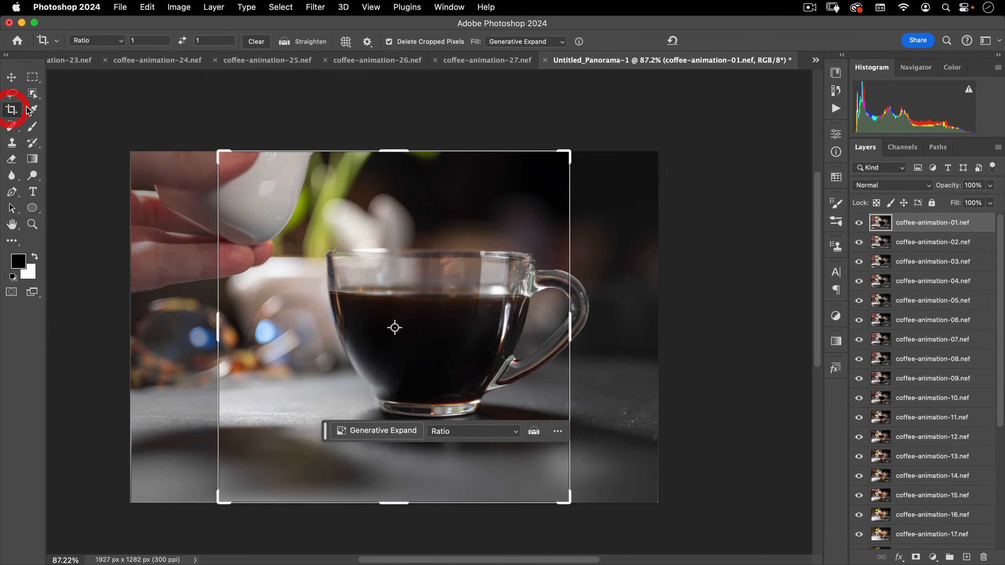
{"action": "left_click", "coordinate": [85, 41]}
{"action": "left_click", "coordinate": [97, 10]}
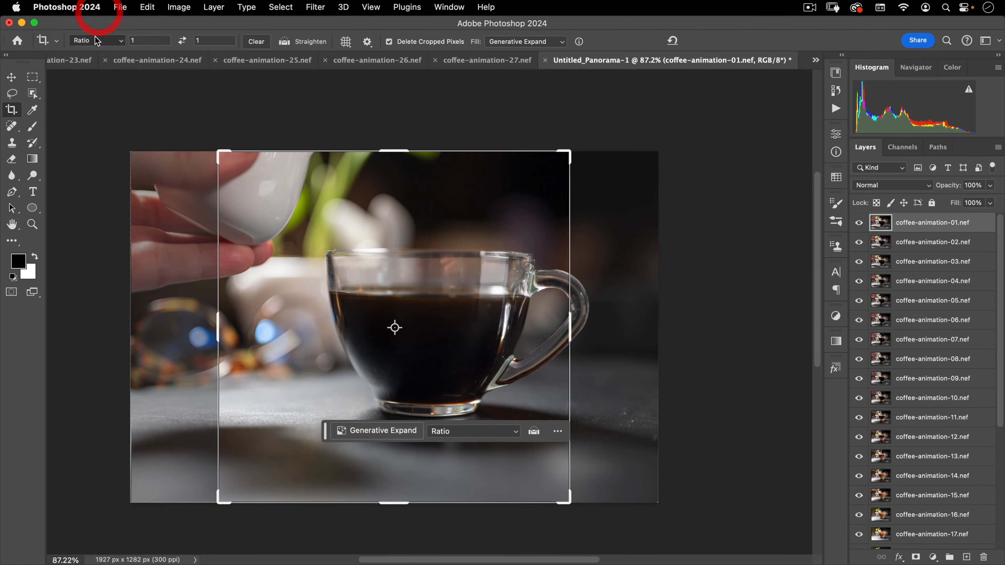
{"action": "left_click", "coordinate": [96, 41]}
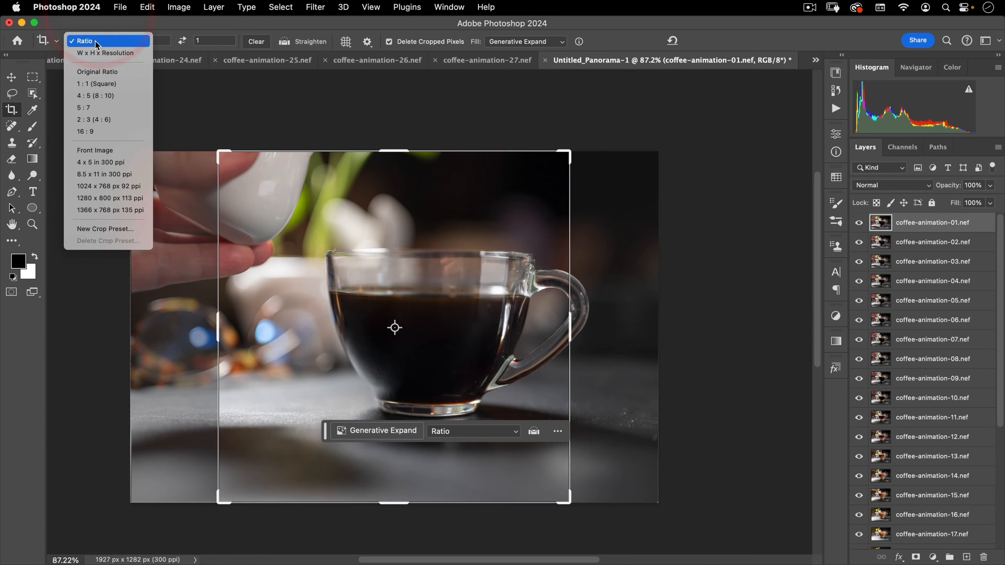
{"action": "left_click", "coordinate": [92, 85]}
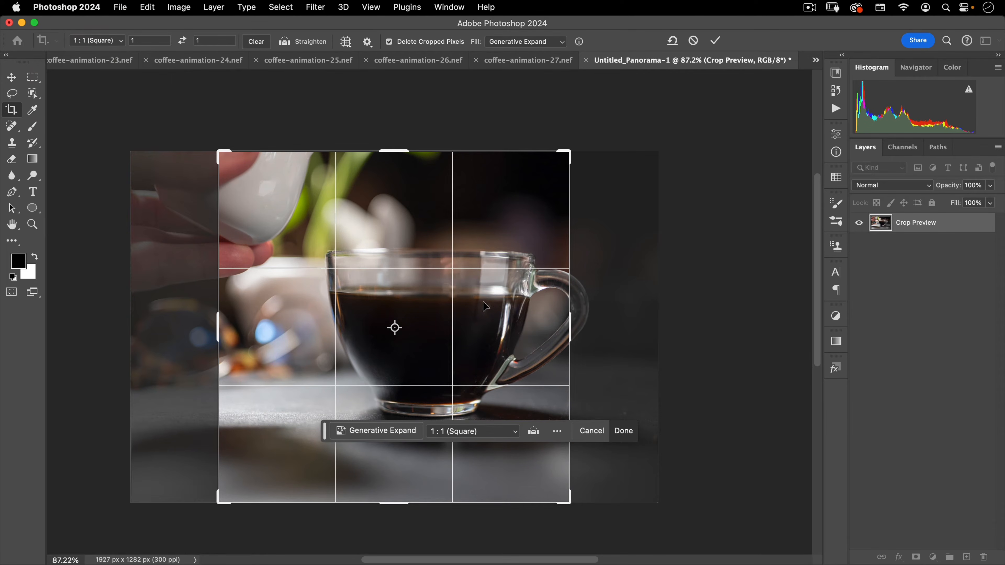
{"action": "left_click_drag", "start_coordinate": [502, 319], "coordinate": [461, 318]}
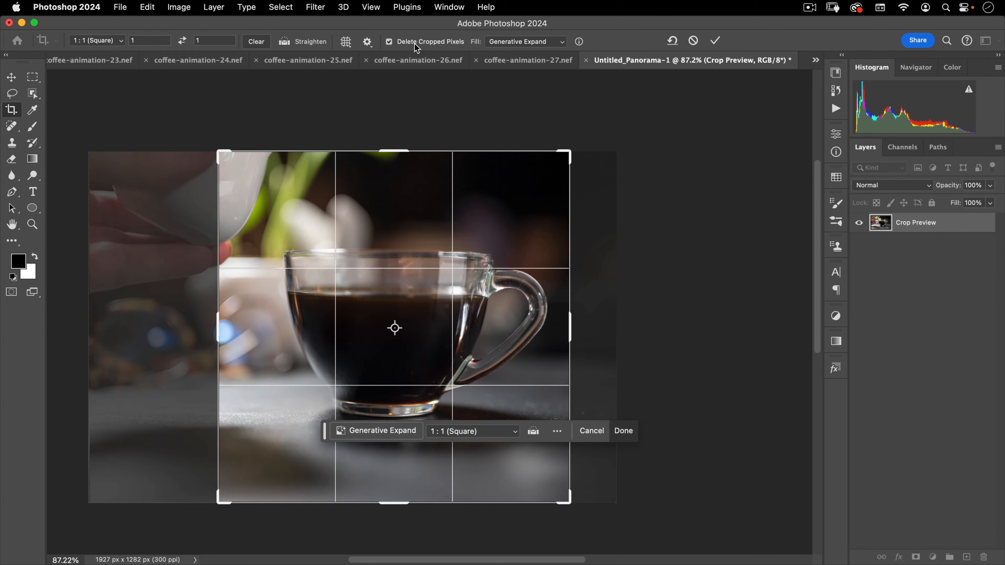
Set the crop fill to Transparent, turn off Delete Cropped Pixels, and crop to a tighter square of about 1183 x 1184 px around the cup
{"action": "left_click", "coordinate": [515, 42]}
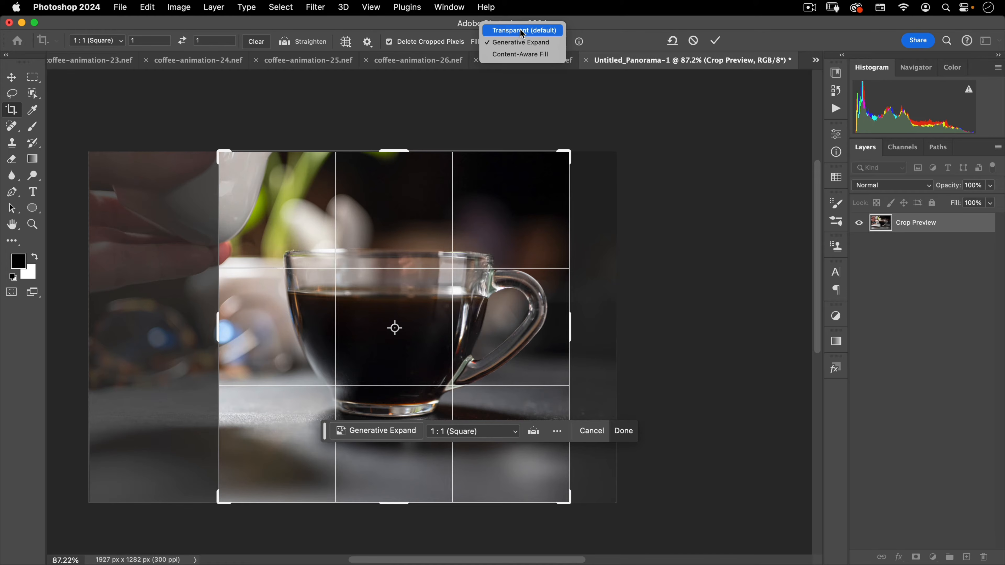
{"action": "left_click", "coordinate": [523, 32]}
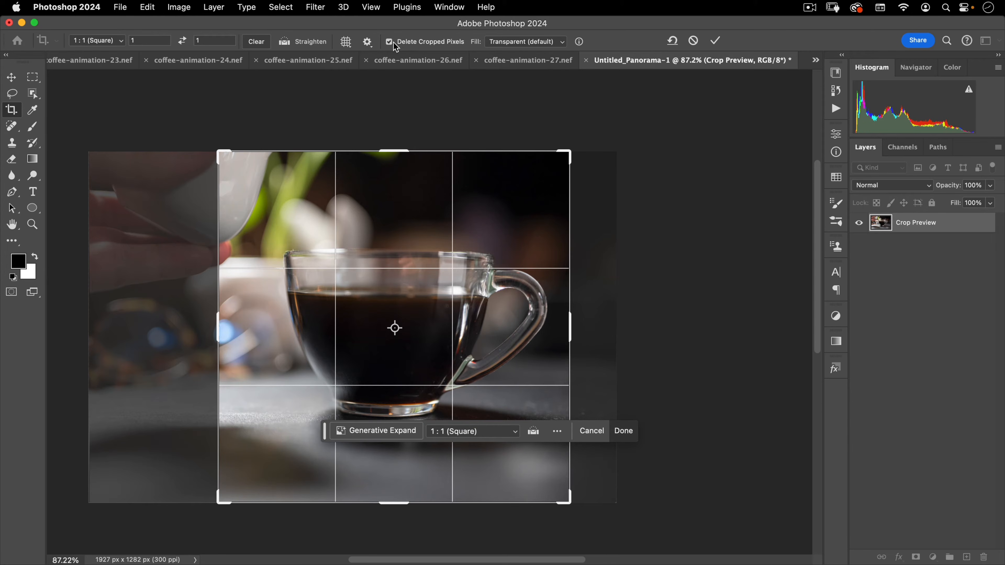
{"action": "left_click", "coordinate": [410, 42]}
{"action": "left_click_drag", "start_coordinate": [395, 152], "coordinate": [396, 162]}
{"action": "left_click_drag", "start_coordinate": [511, 268], "coordinate": [505, 276]}
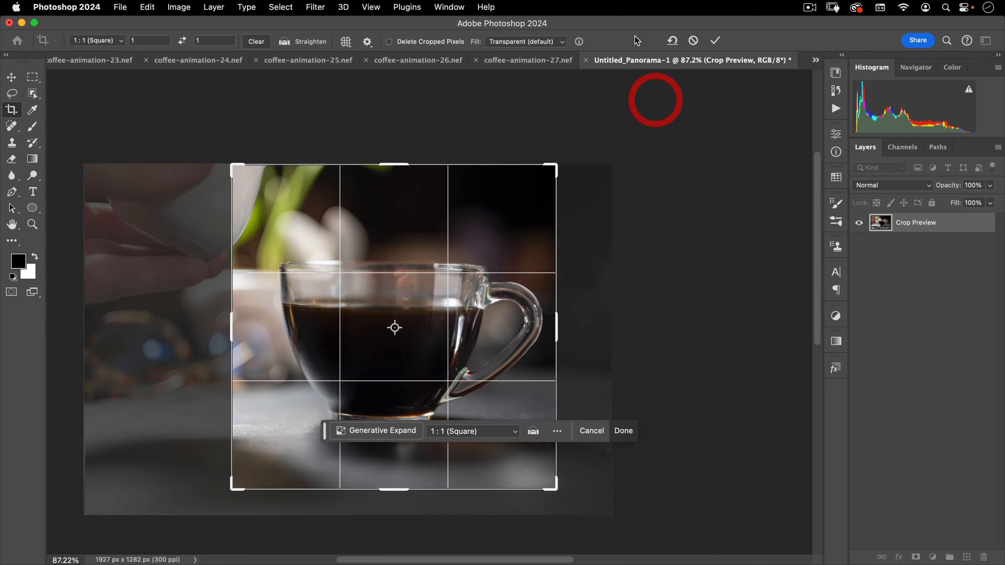
{"action": "left_click", "coordinate": [715, 41]}
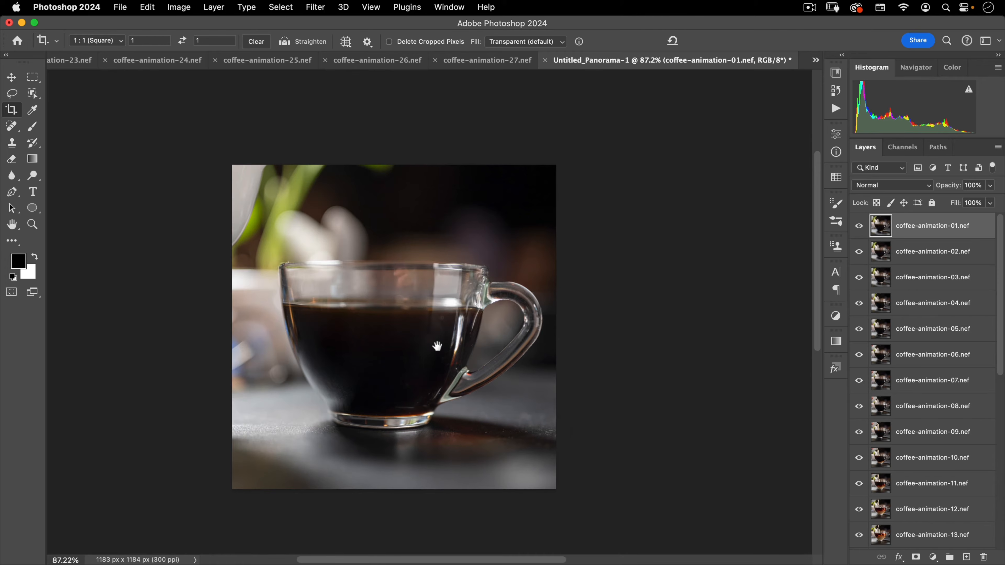
Show the Timeline and create a frame animation from the cropped document
{"action": "left_click_drag", "start_coordinate": [431, 353], "coordinate": [466, 302]}
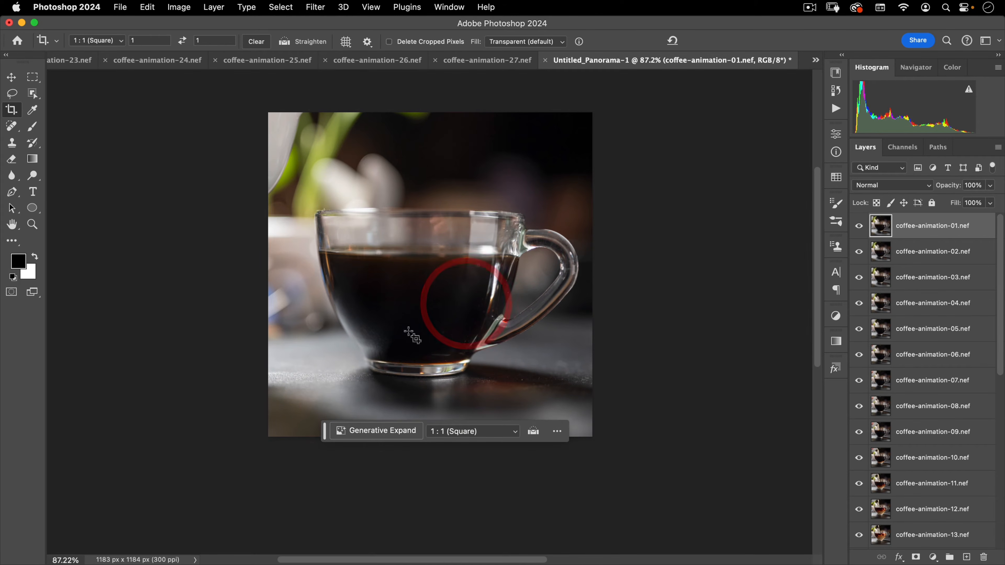
{"action": "left_click_drag", "start_coordinate": [326, 435], "coordinate": [326, 453]}
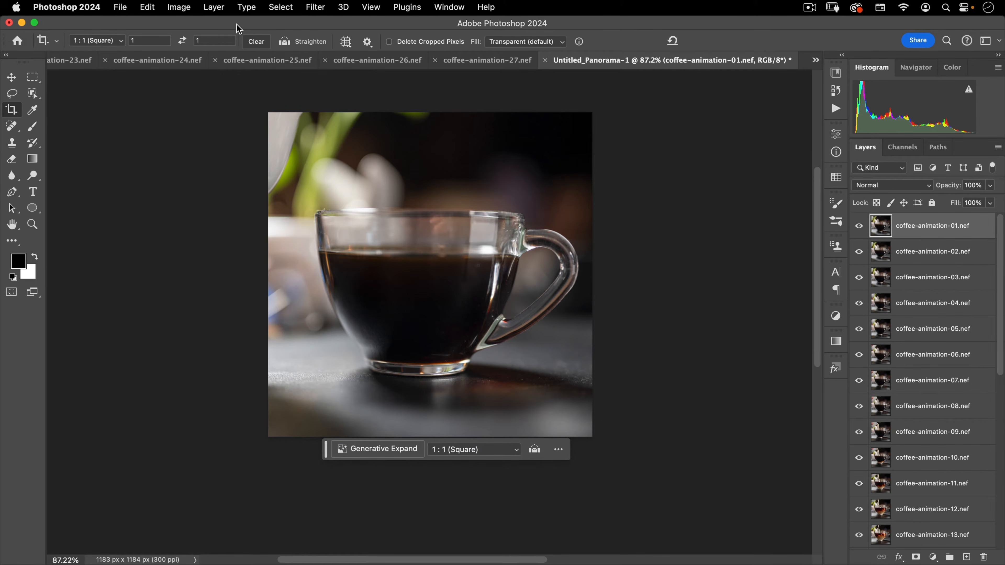
{"action": "left_click", "coordinate": [279, 7]}
{"action": "mouse_move", "coordinate": [449, 7]}
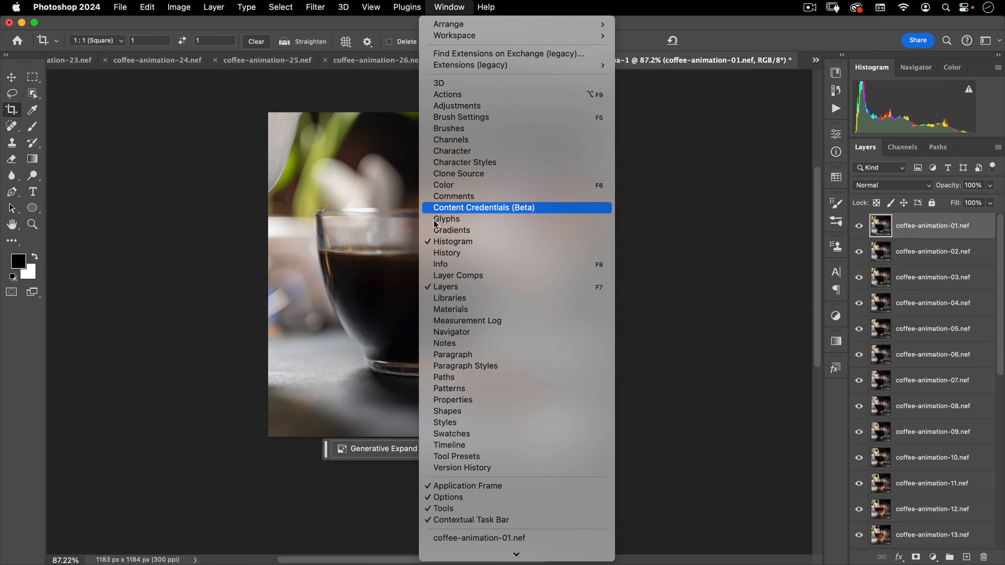
{"action": "left_click", "coordinate": [445, 445]}
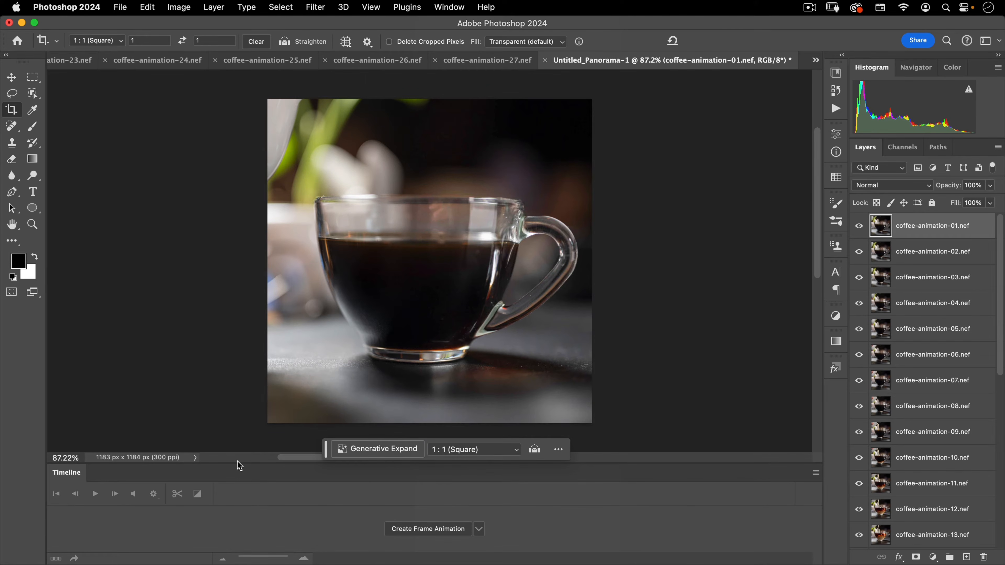
{"action": "left_click", "coordinate": [479, 530]}
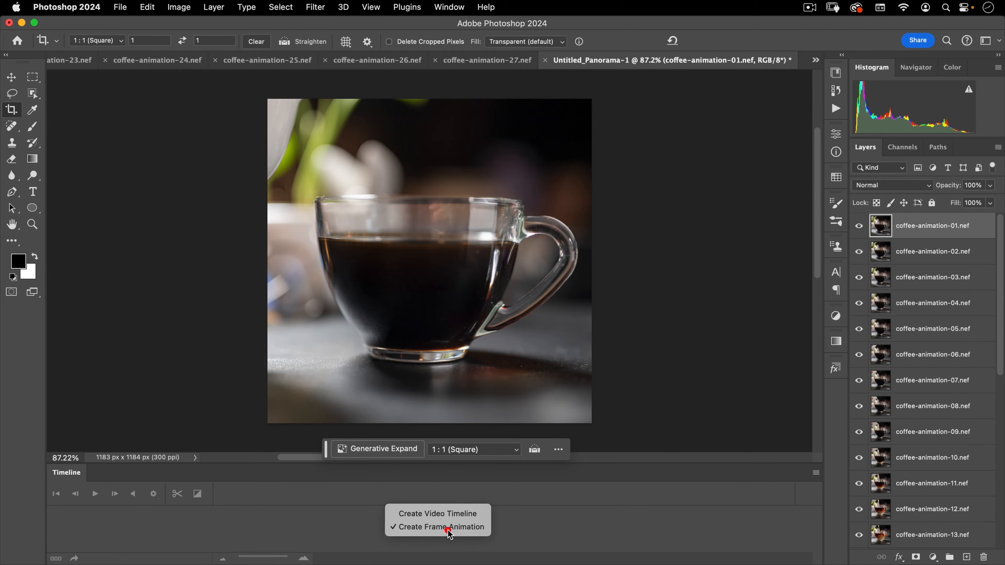
{"action": "left_click", "coordinate": [438, 527]}
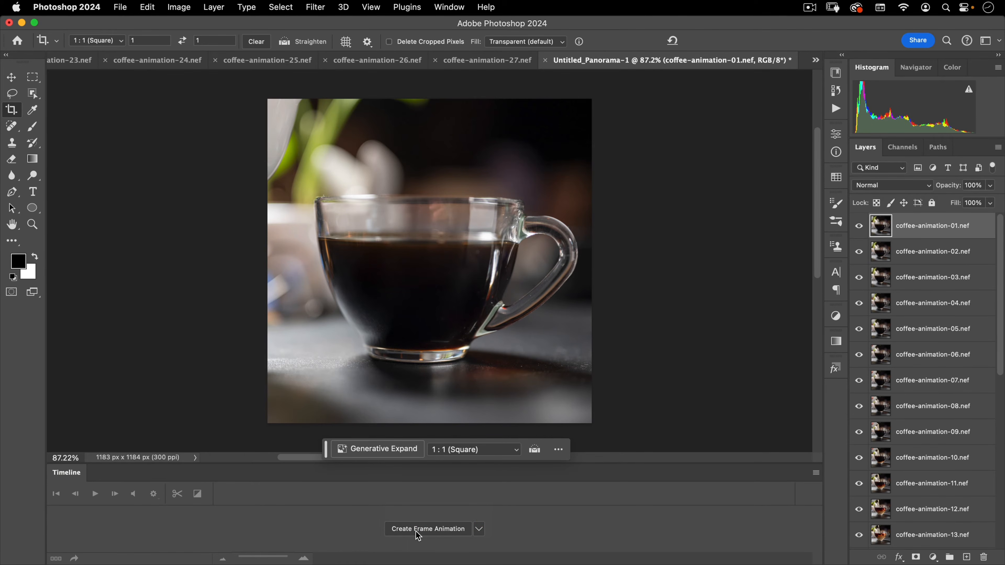
{"action": "left_click", "coordinate": [415, 531]}
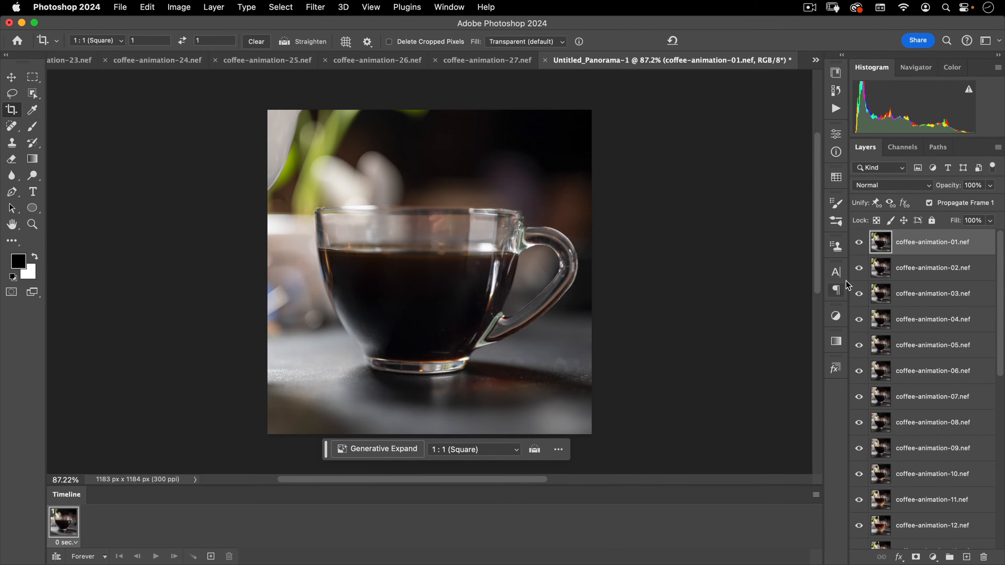
Try building frames by hand, hiding coffee-animation-01.nef and coffee-animation-02.nef in turn and adding a new frame after each
{"action": "left_click", "coordinate": [858, 244]}
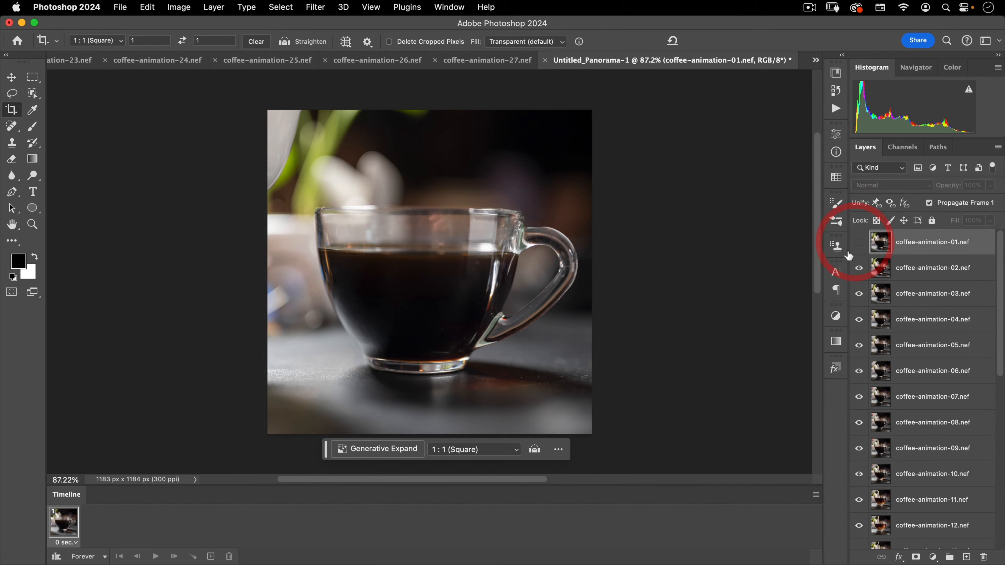
{"action": "left_click", "coordinate": [211, 556]}
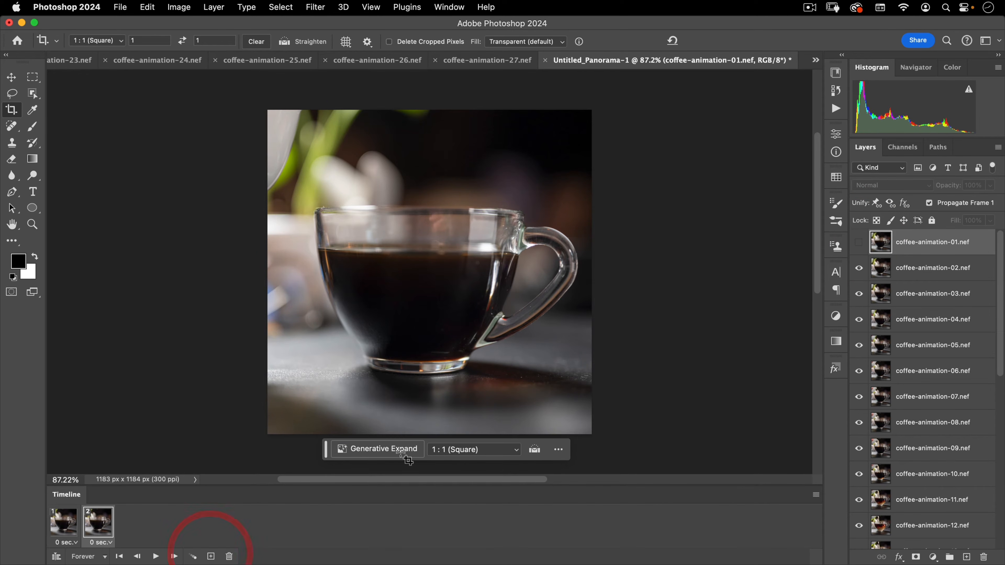
{"action": "left_click", "coordinate": [859, 270]}
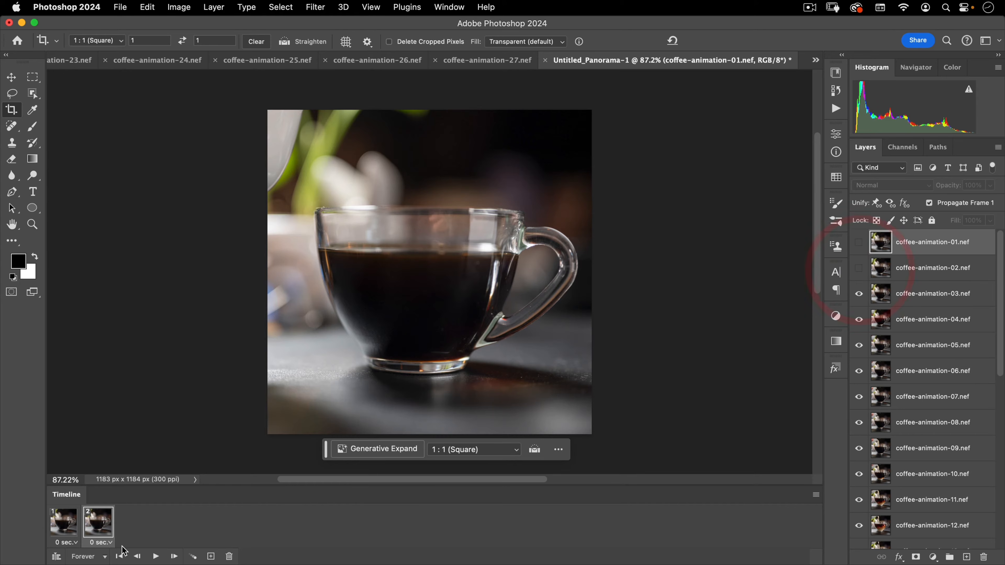
{"action": "left_click", "coordinate": [210, 557]}
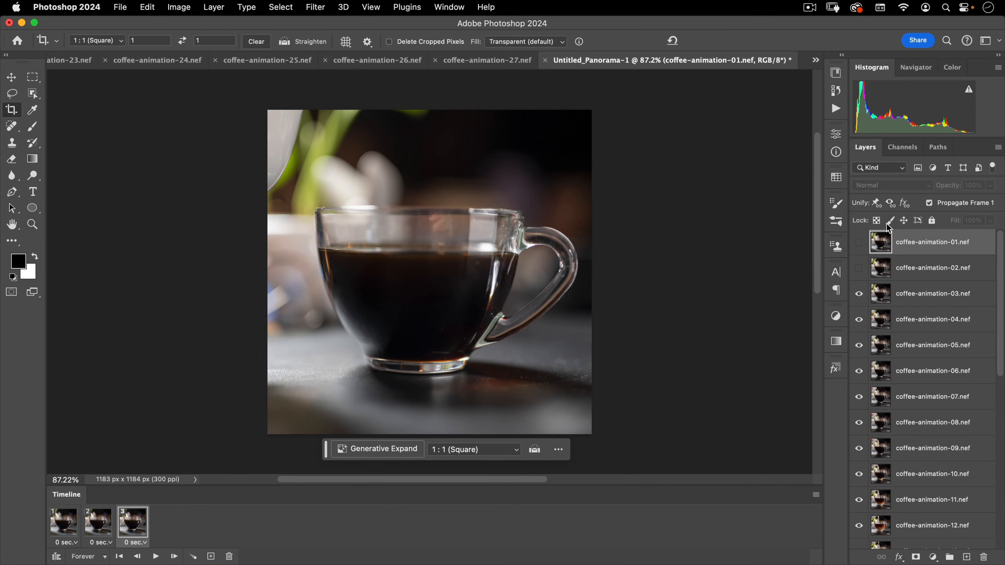
Delete the two manually added frames and make layer coffee-animation-01.nef visible again in the first frame
{"action": "left_click", "coordinate": [229, 557]}
{"action": "left_click", "coordinate": [489, 213]}
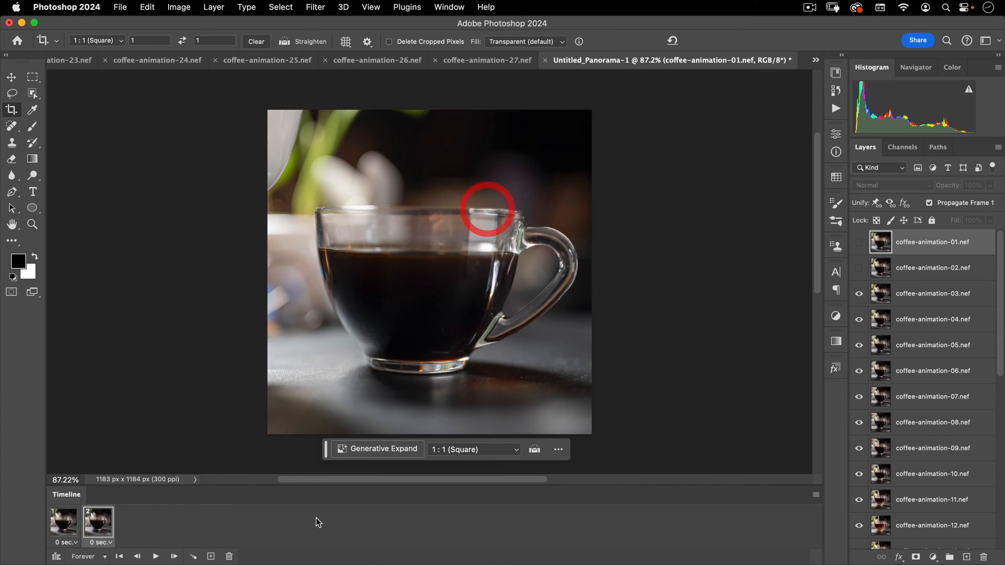
{"action": "left_click", "coordinate": [229, 556]}
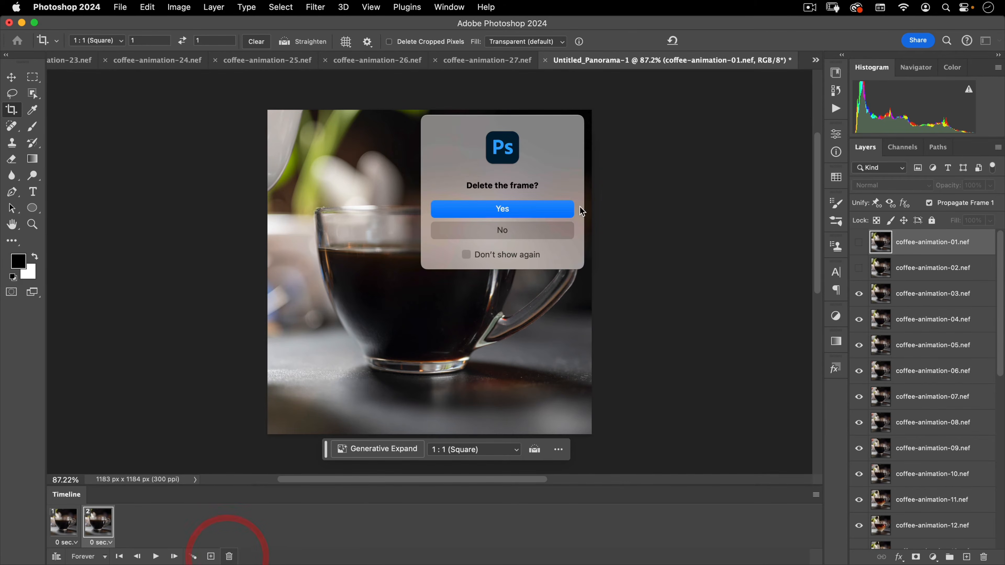
{"action": "left_click", "coordinate": [538, 209]}
{"action": "left_click", "coordinate": [857, 238]}
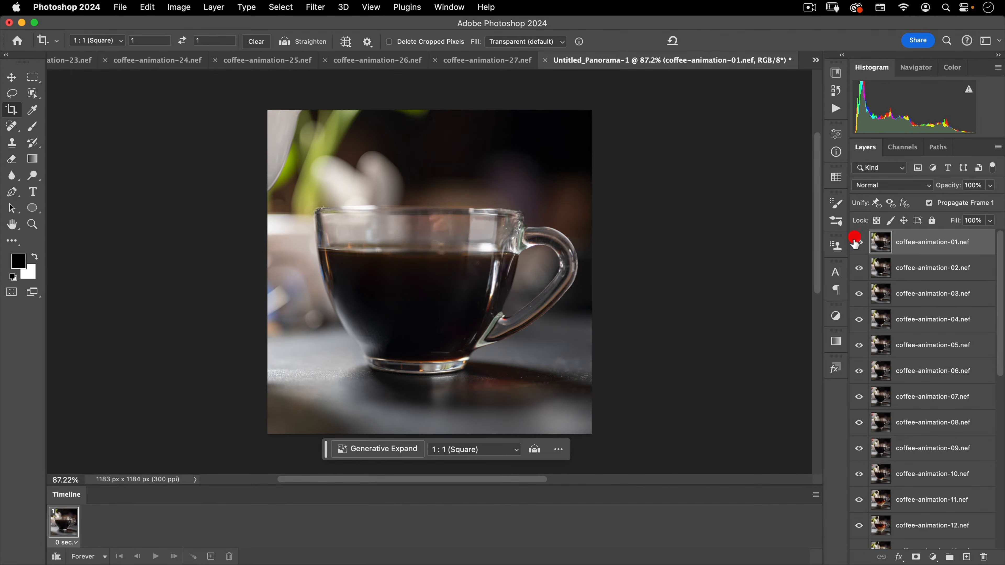
Make animation frames from all the layers and play the animation to preview the frame order
{"action": "left_click", "coordinate": [817, 495]}
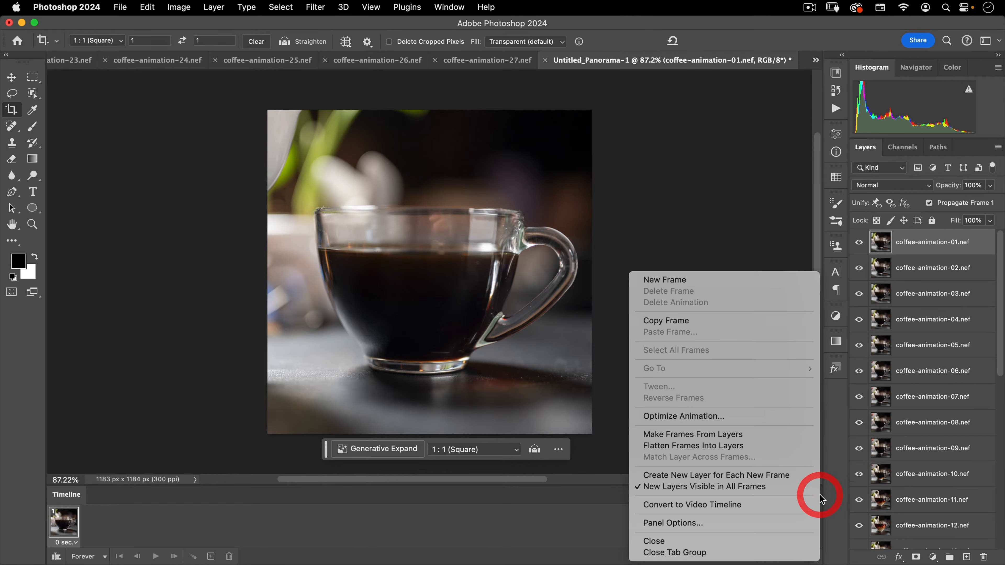
{"action": "left_click", "coordinate": [689, 435]}
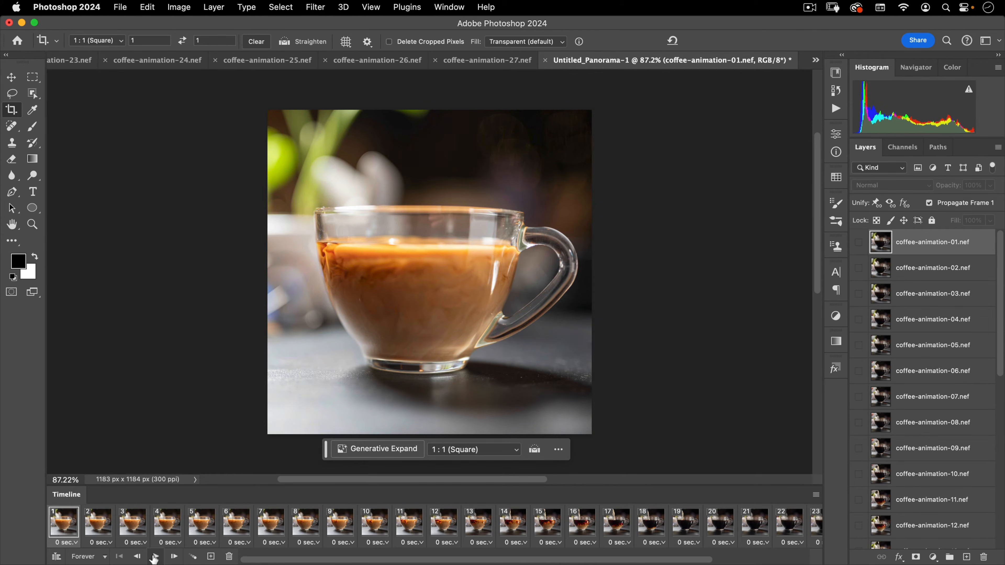
{"action": "left_click", "coordinate": [154, 557]}
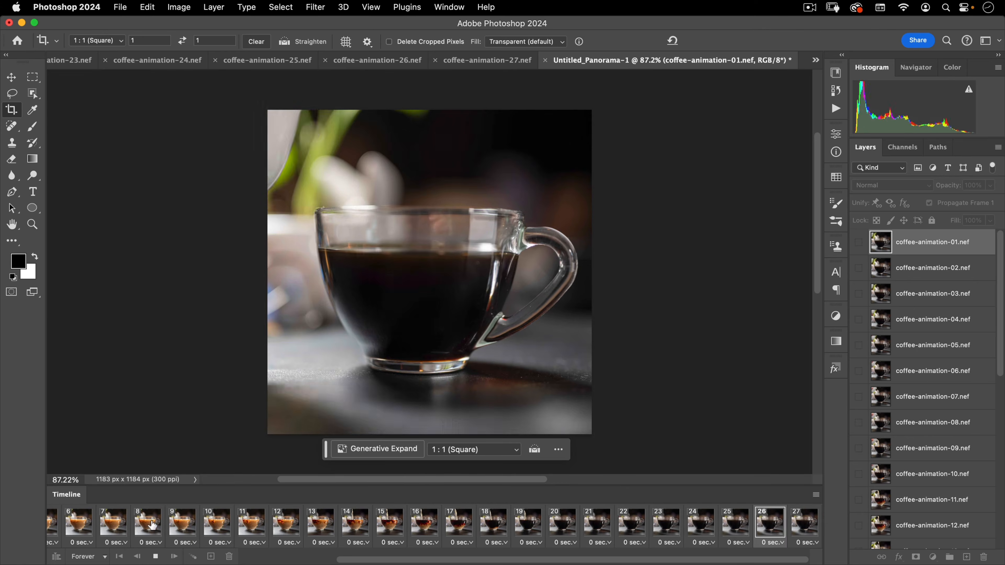
{"action": "left_click", "coordinate": [156, 557]}
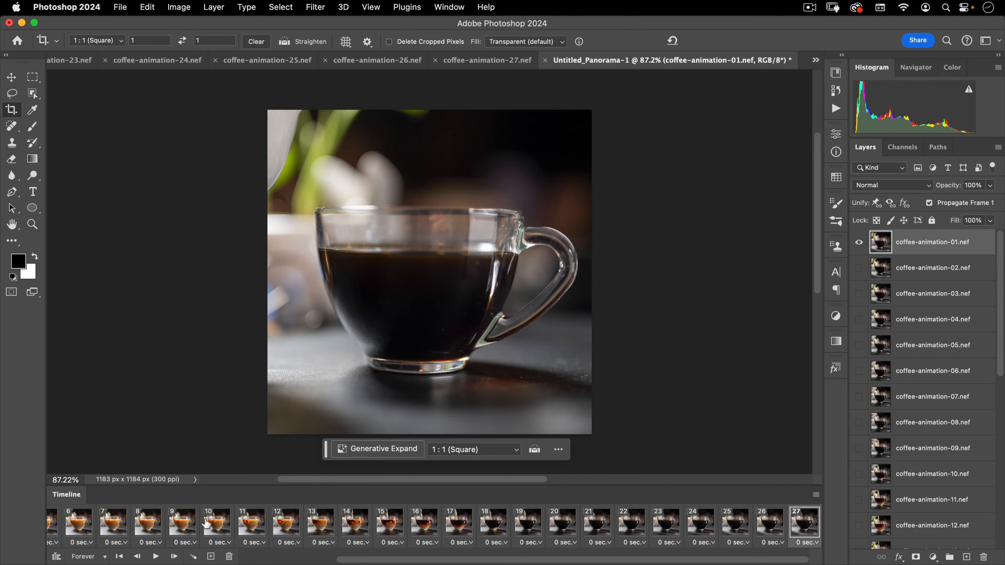
Reverse the order of the animation frames and preview the playback again, stopping it at the end
{"action": "mouse_move", "coordinate": [215, 523]}
{"action": "left_mouse_down"}
{"action": "mouse_move", "coordinate": [408, 535]}
{"action": "mouse_move", "coordinate": [213, 521]}
{"action": "left_mouse_up"}
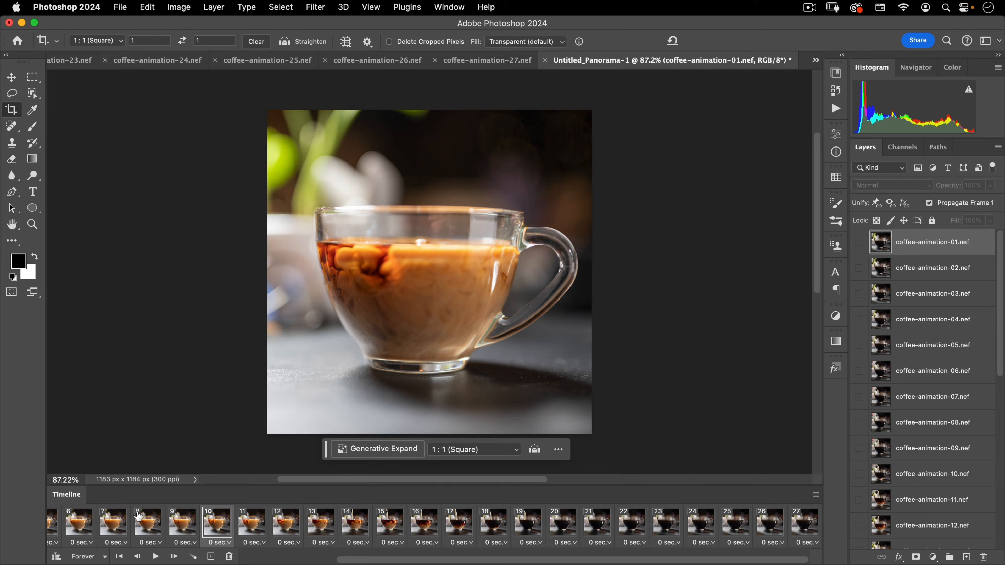
{"action": "left_click", "coordinate": [816, 494]}
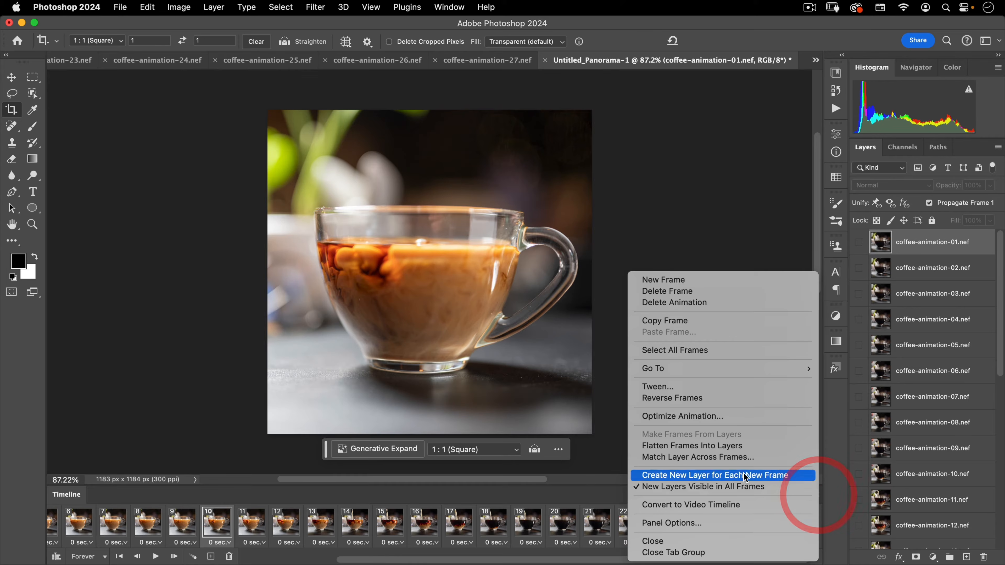
{"action": "left_click", "coordinate": [699, 400]}
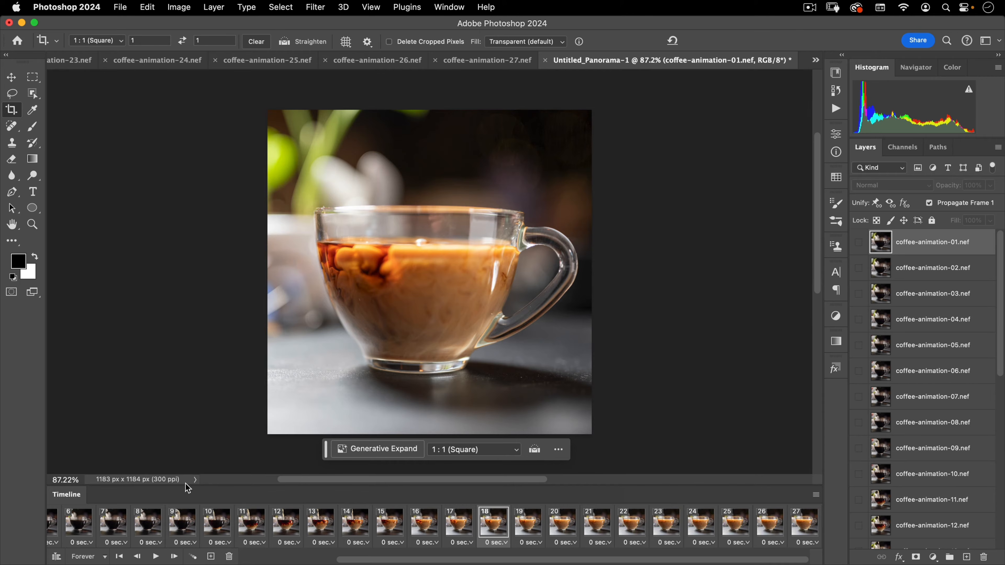
{"action": "left_click", "coordinate": [155, 557]}
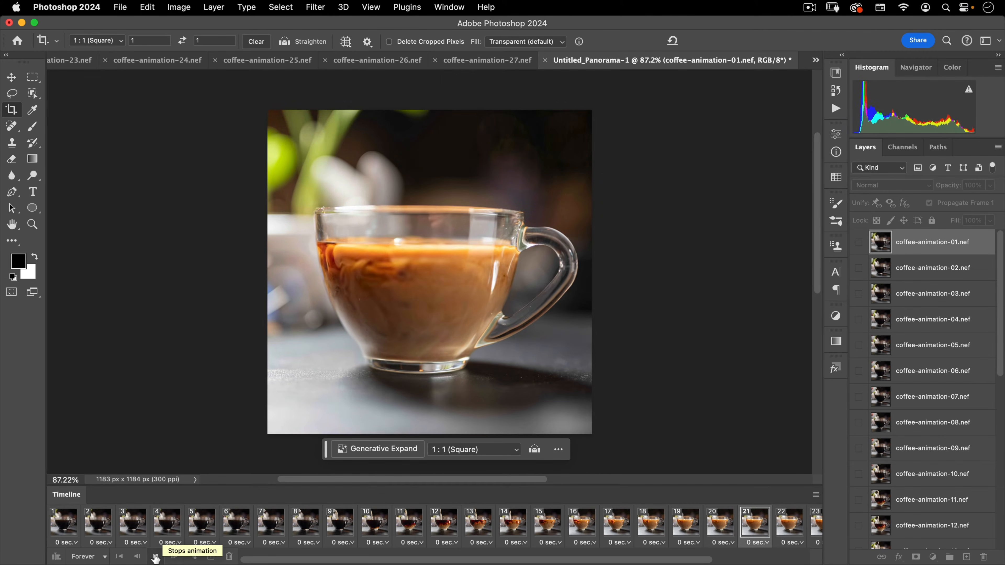
{"action": "left_click", "coordinate": [156, 558]}
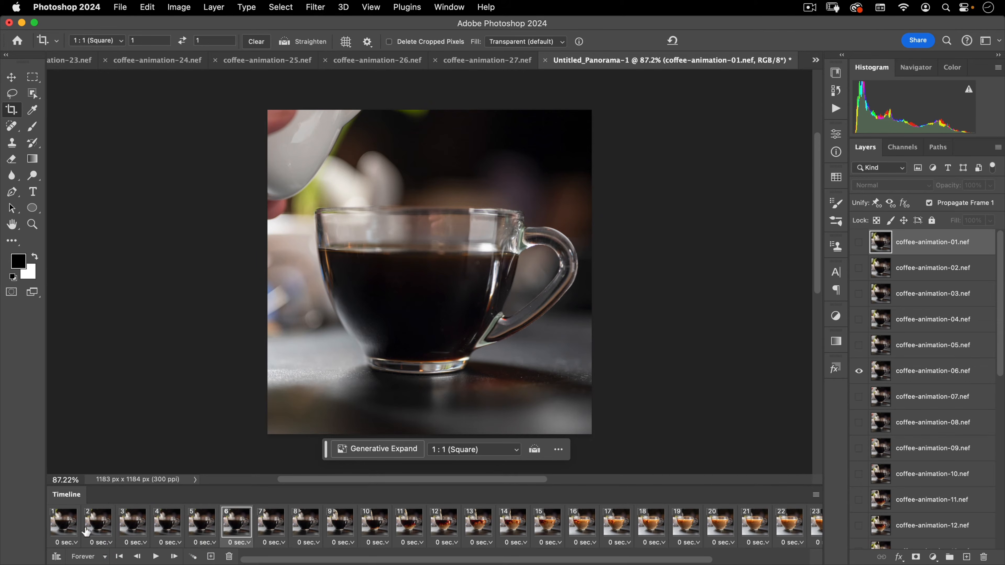
Play the animation from the first frame to preview its speed, stopping playback partway through the loop
{"action": "left_click", "coordinate": [62, 523]}
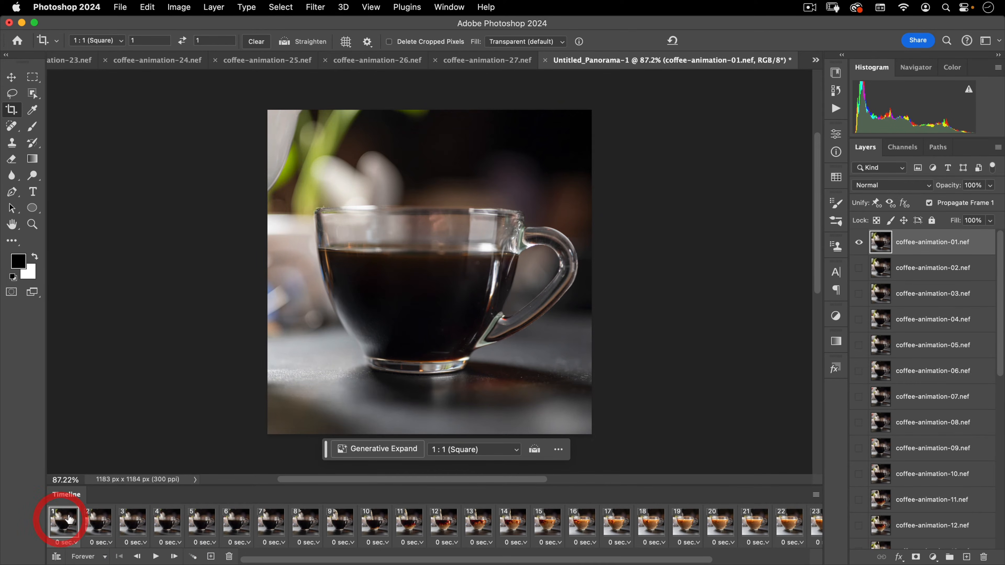
{"action": "left_click", "coordinate": [73, 543]}
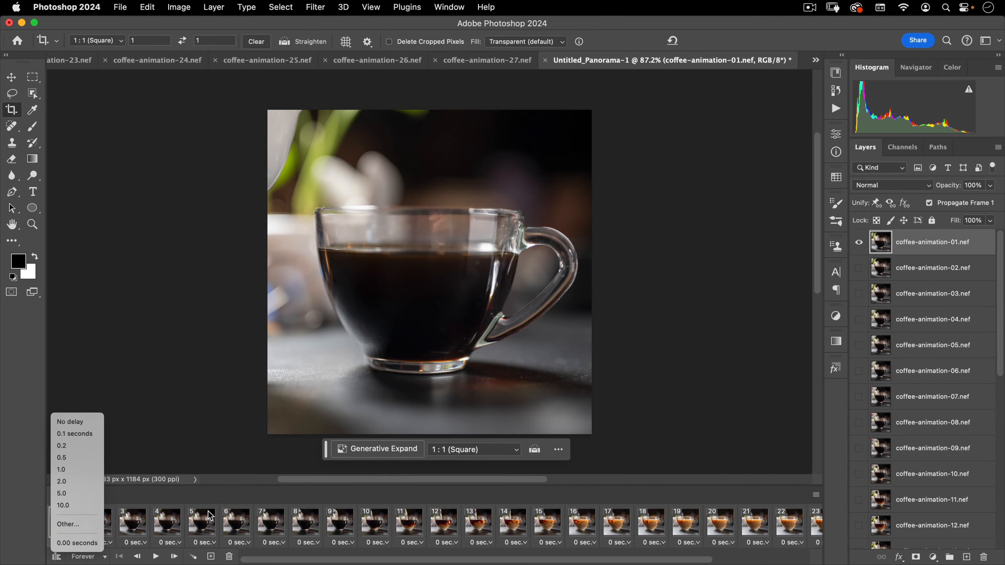
{"action": "left_click", "coordinate": [182, 531]}
{"action": "left_click", "coordinate": [155, 557]}
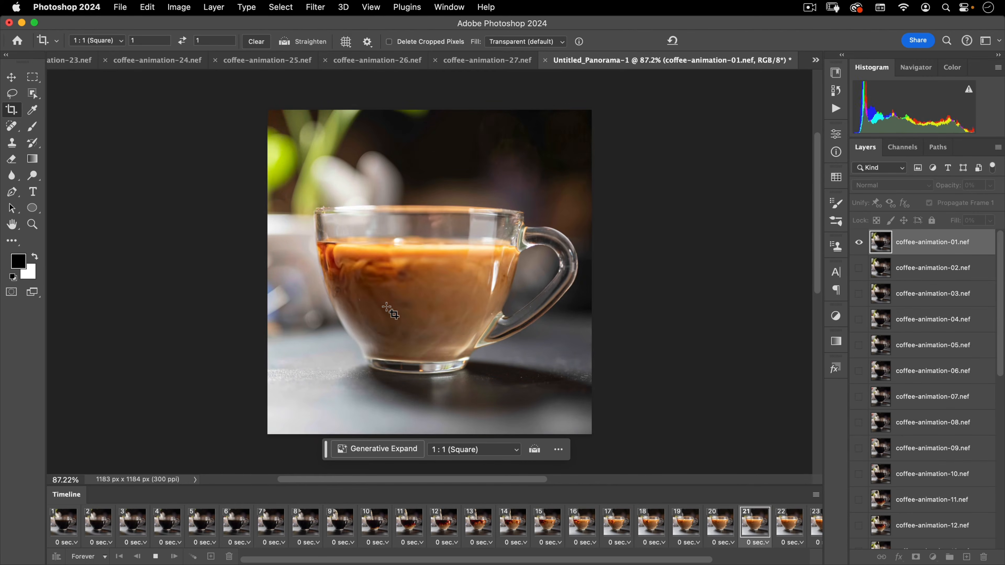
{"action": "left_click", "coordinate": [156, 556]}
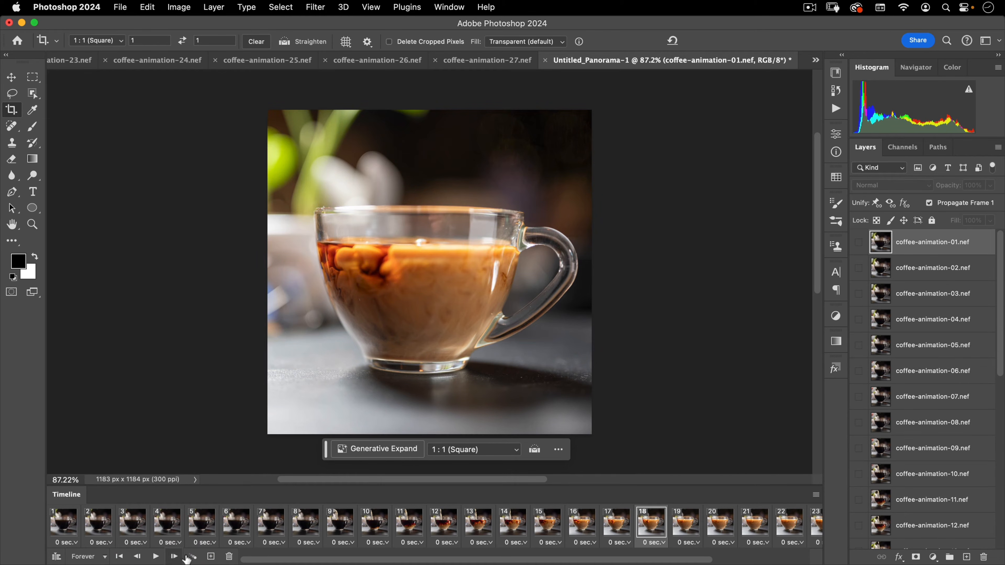
Step backward and forward through the animation frames one at a time to examine the milk pour
{"action": "left_click", "coordinate": [138, 558]}
{"action": "left_click", "coordinate": [138, 558]}
{"action": "left_click", "coordinate": [137, 557]}
{"action": "left_click", "coordinate": [138, 557]}
{"action": "left_click", "coordinate": [175, 556]}
{"action": "left_click", "coordinate": [174, 557]}
{"action": "left_click", "coordinate": [174, 557]}
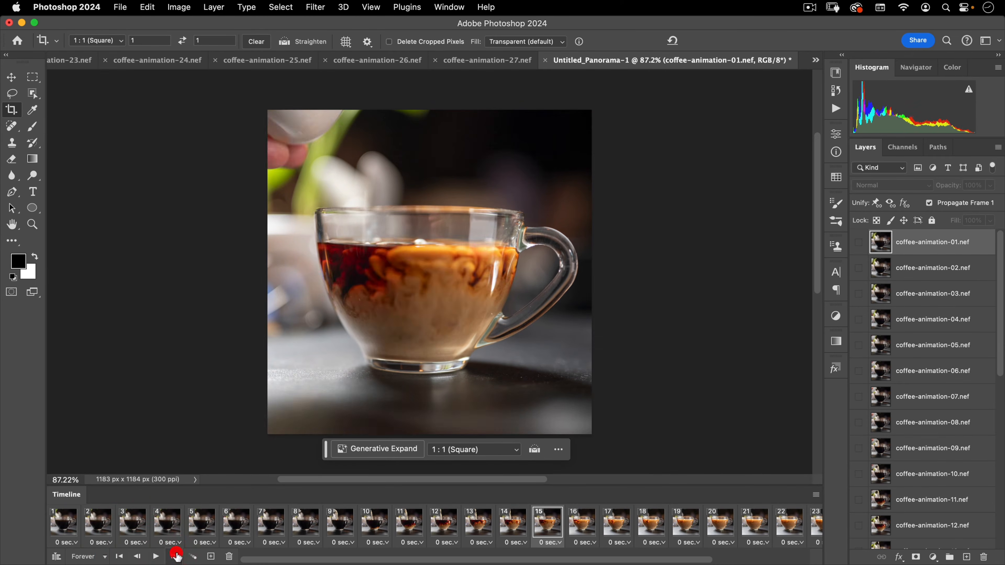
{"action": "left_click", "coordinate": [175, 557]}
{"action": "left_click", "coordinate": [138, 557]}
{"action": "left_click", "coordinate": [138, 557]}
{"action": "left_click", "coordinate": [138, 556]}
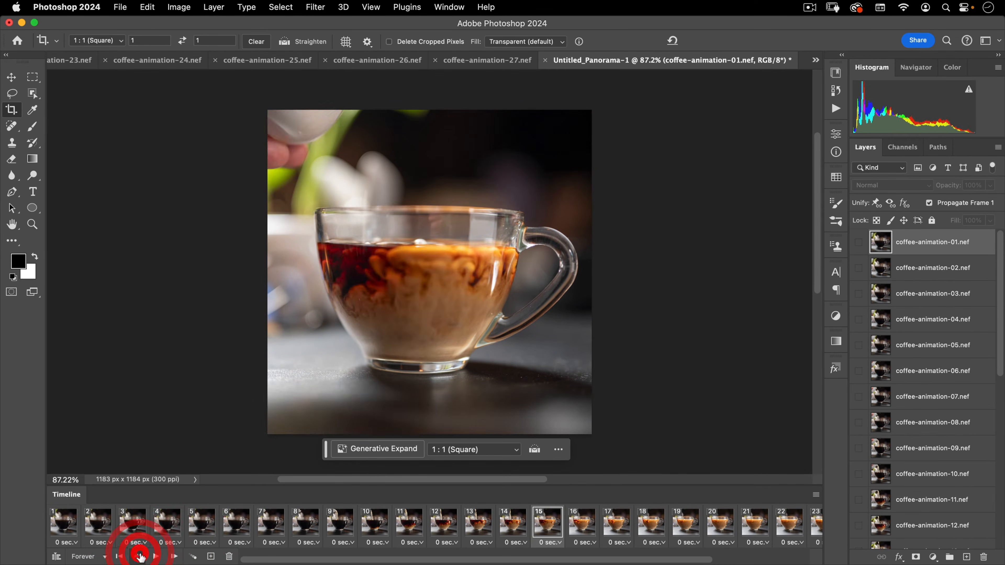
{"action": "left_click", "coordinate": [138, 556]}
{"action": "left_click", "coordinate": [138, 556]}
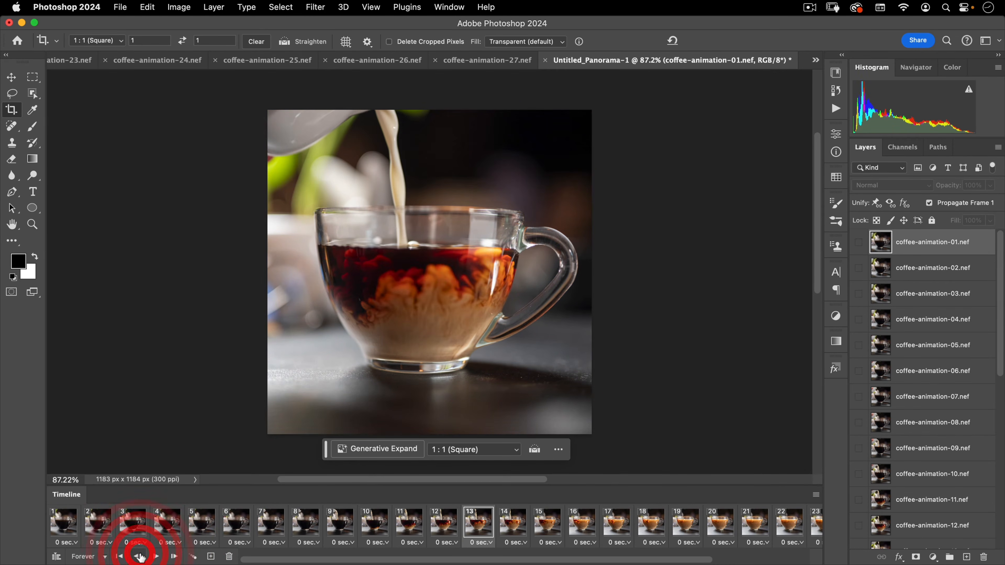
Return to the first animation frame and set its delay to 0.5 seconds
{"action": "left_click", "coordinate": [119, 557]}
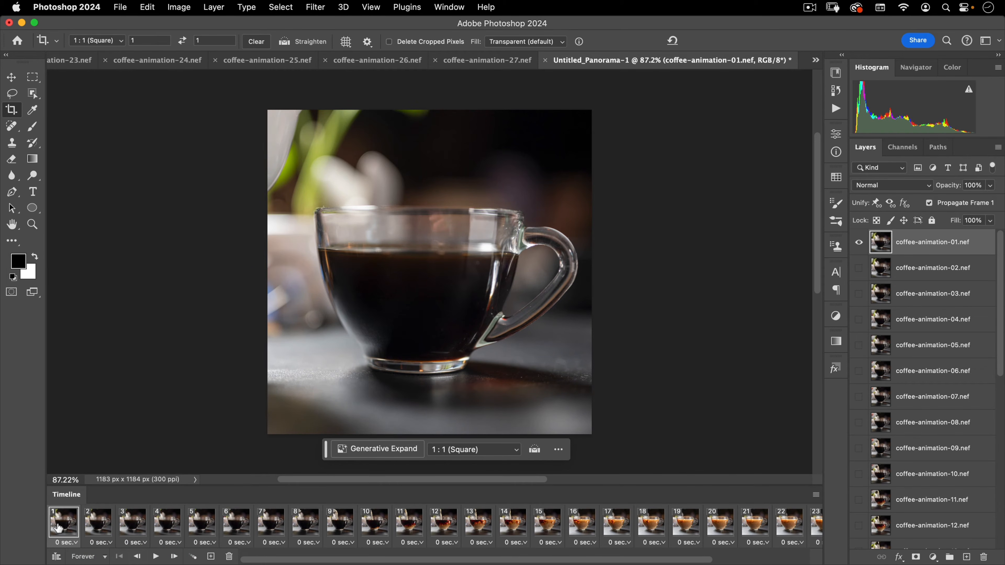
{"action": "left_click", "coordinate": [72, 545]}
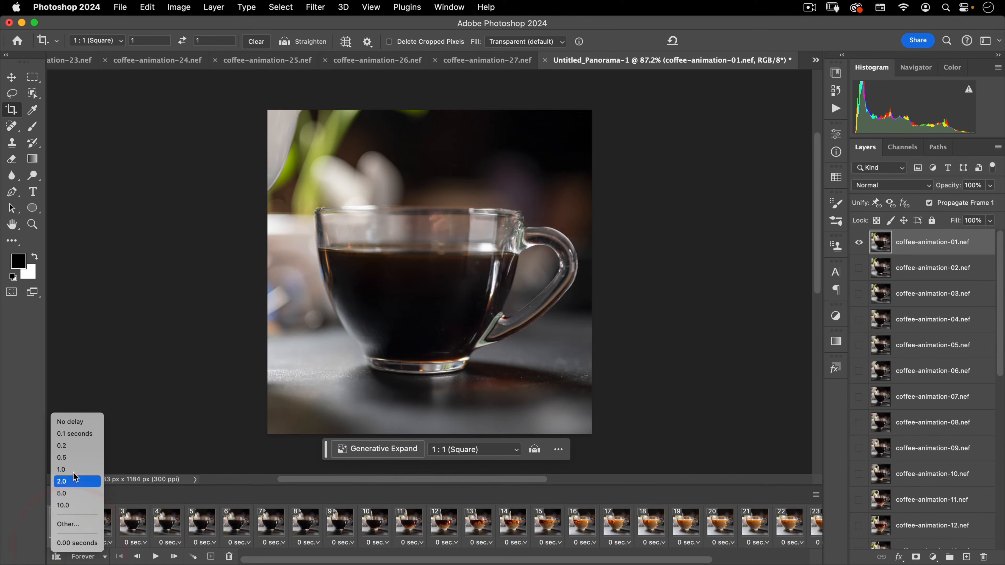
{"action": "left_click", "coordinate": [80, 460]}
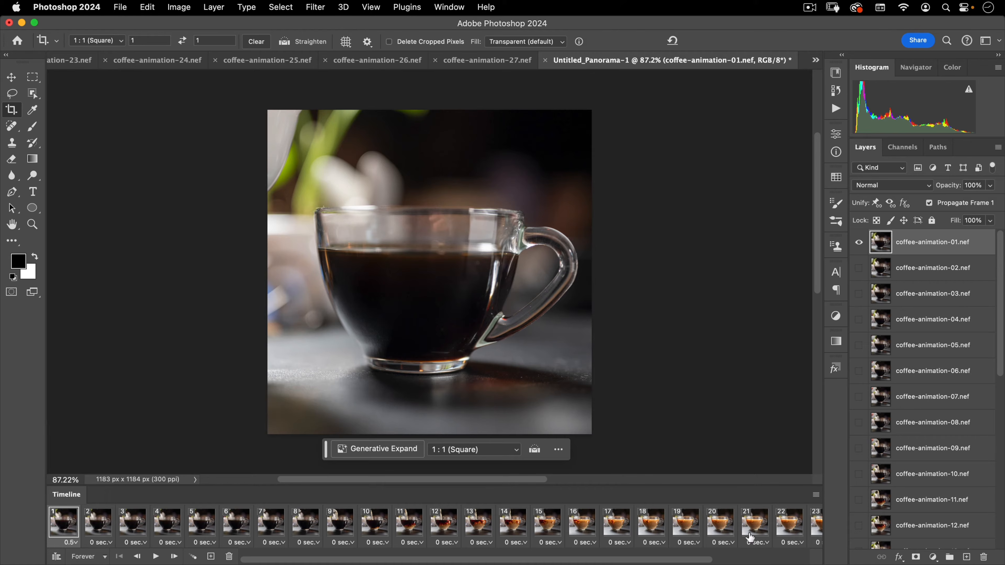
Set the delay of the last frame, frame 27, to 1.0 second and preview the animation playback
{"action": "left_click_drag", "start_coordinate": [627, 561], "coordinate": [760, 561]}
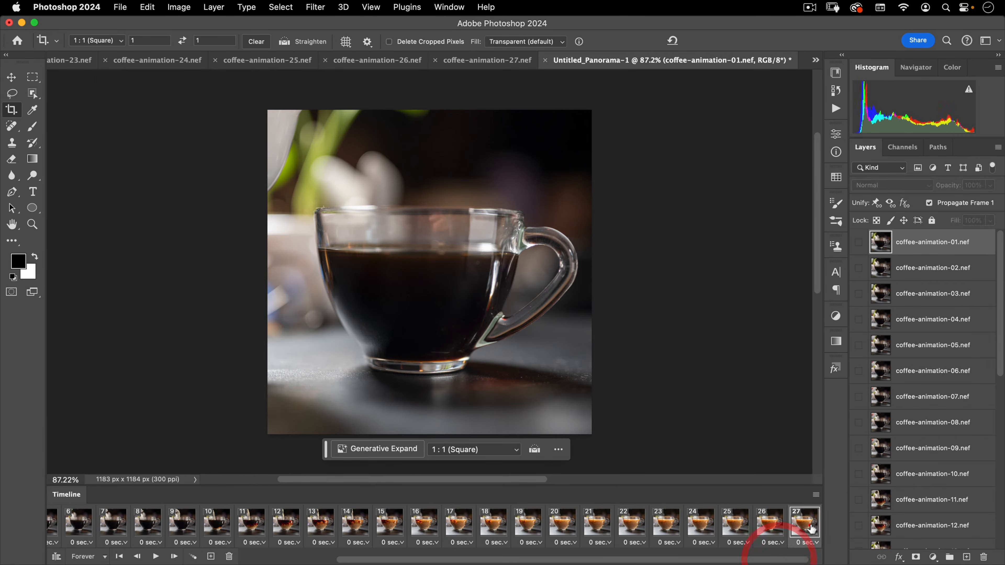
{"action": "left_click", "coordinate": [805, 523]}
{"action": "left_click", "coordinate": [808, 543]}
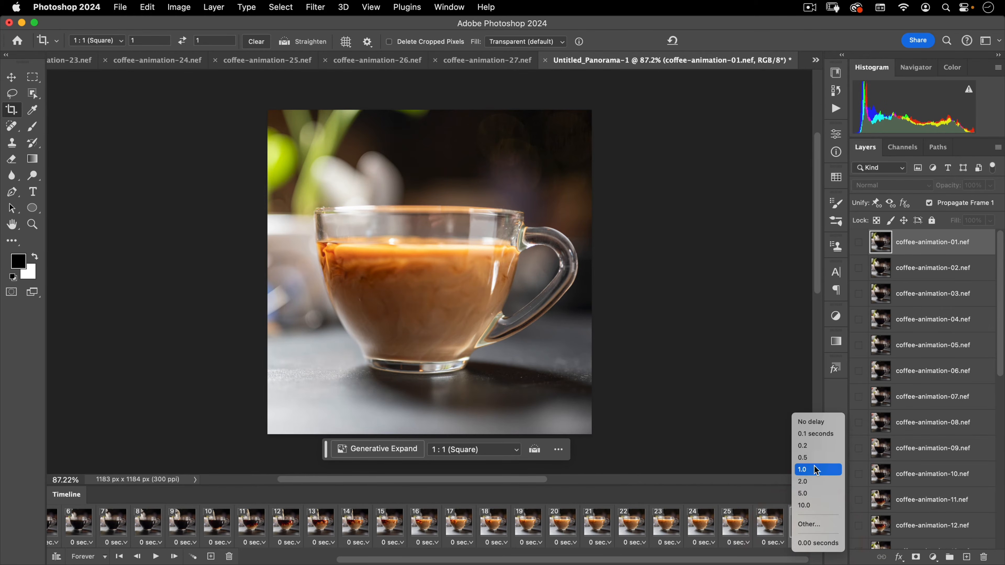
{"action": "left_click", "coordinate": [816, 470]}
{"action": "left_click", "coordinate": [154, 557]}
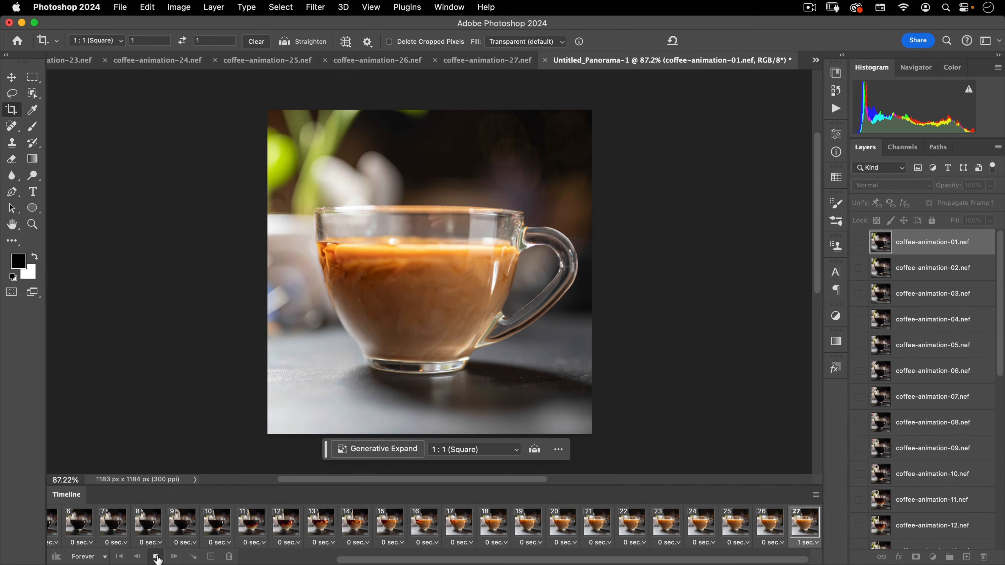
{"action": "left_click", "coordinate": [157, 556]}
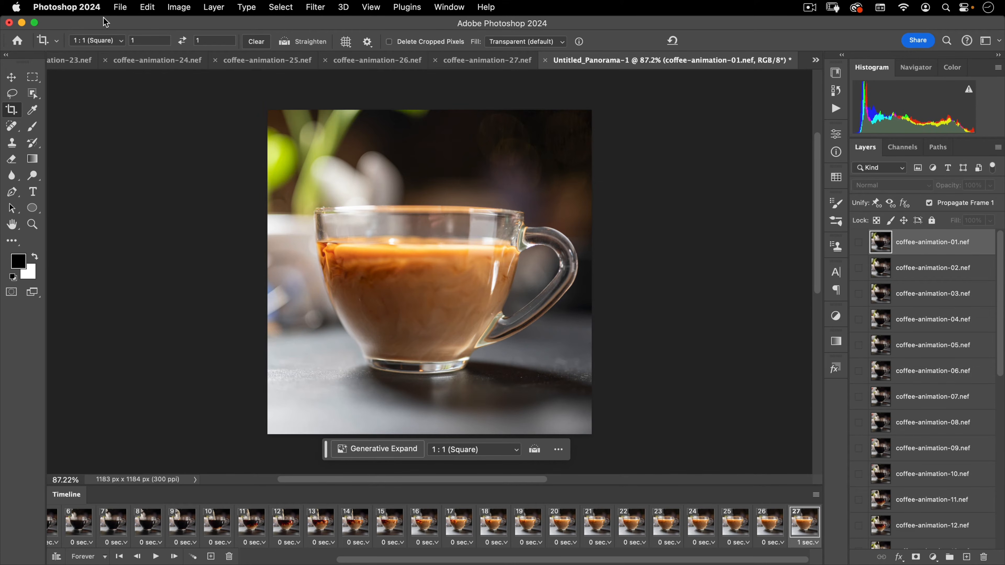
Start a Render Video export of the animation and name the output file coffee pour.mp4
{"action": "left_click", "coordinate": [120, 7]}
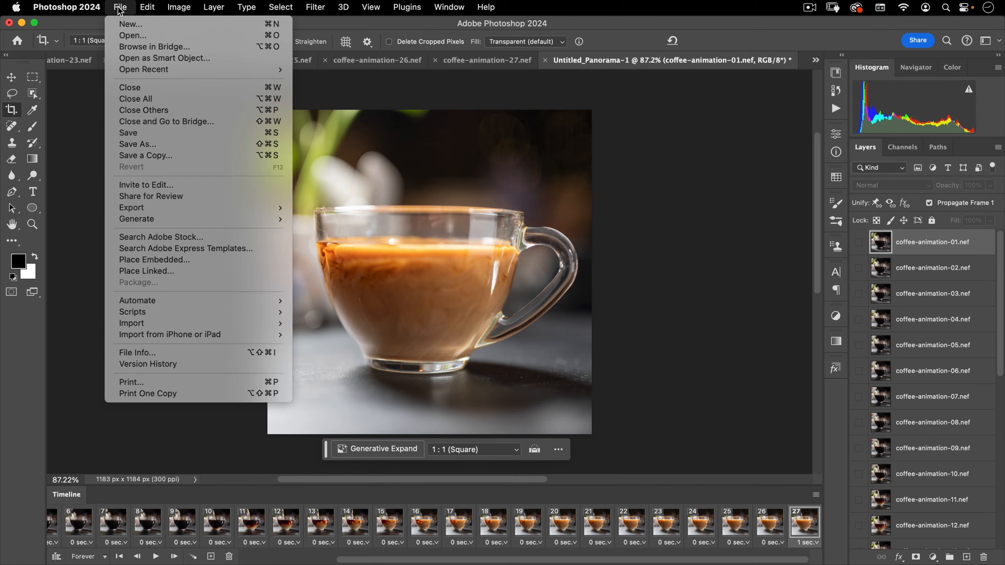
{"action": "mouse_move", "coordinate": [131, 208]}
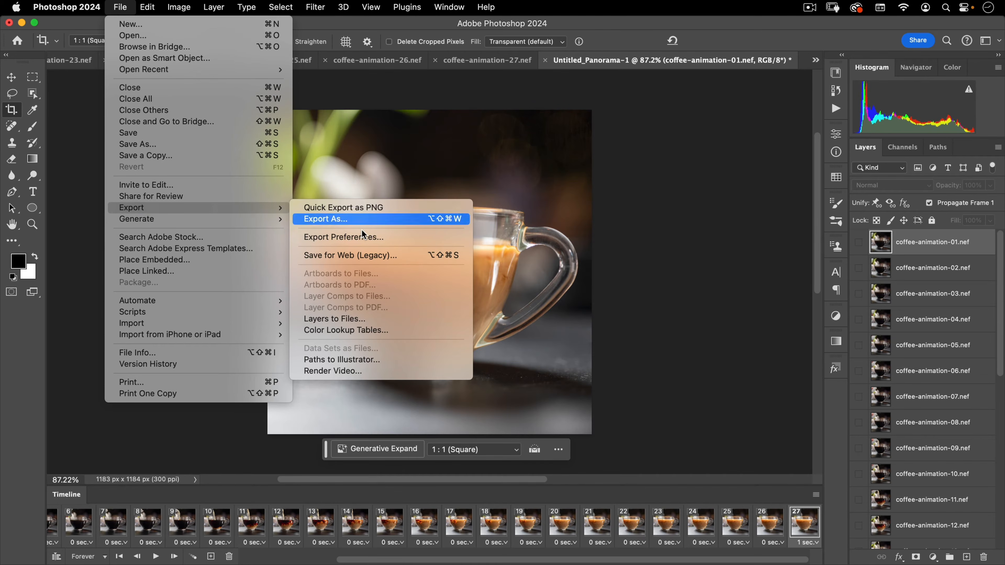
{"action": "left_click", "coordinate": [333, 370]}
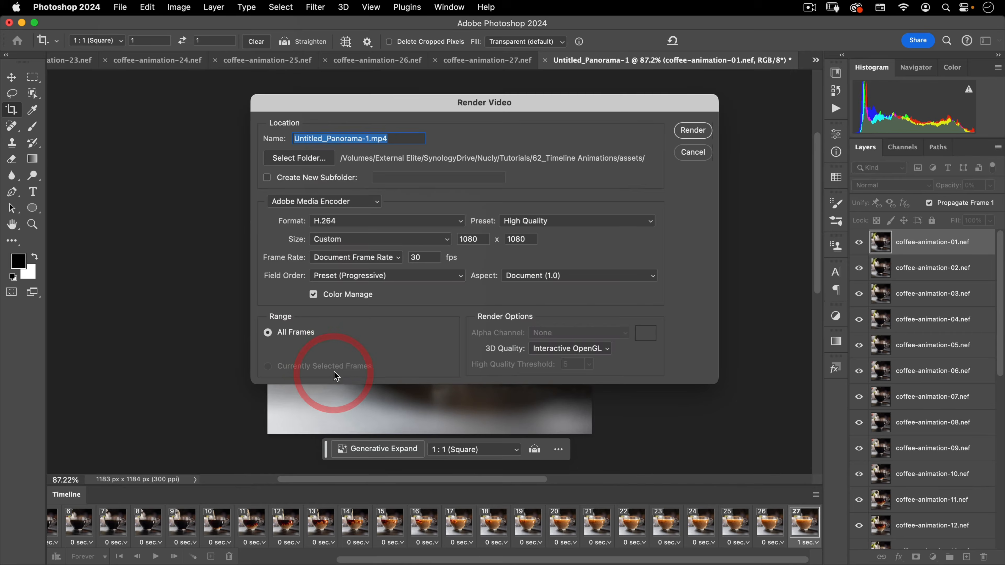
{"action": "left_click_drag", "start_coordinate": [401, 109], "coordinate": [470, 126]}
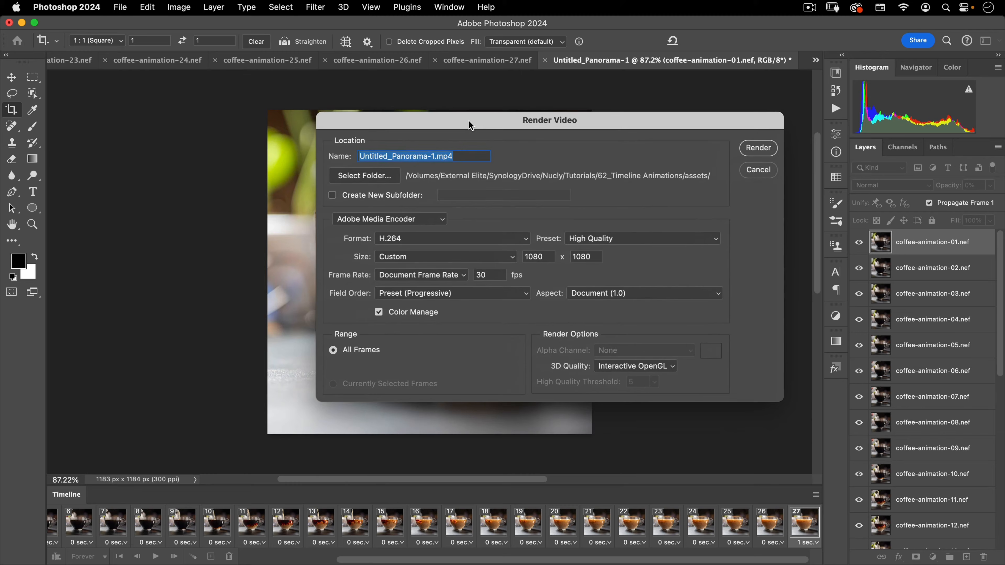
{"action": "left_click", "coordinate": [437, 156]}
{"action": "key", "text": "shift+super+Left"}
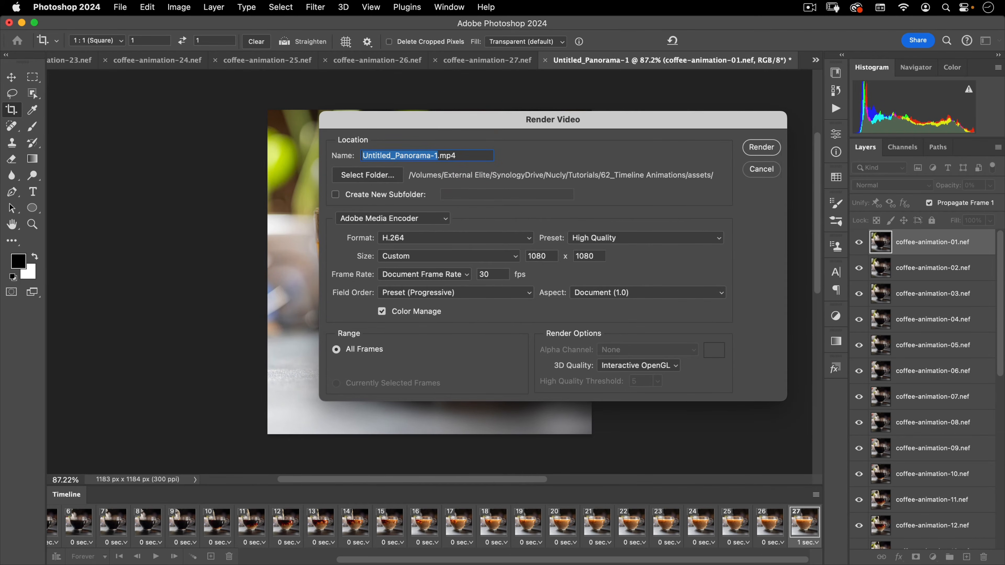
{"action": "type", "text": "coffee pour"}
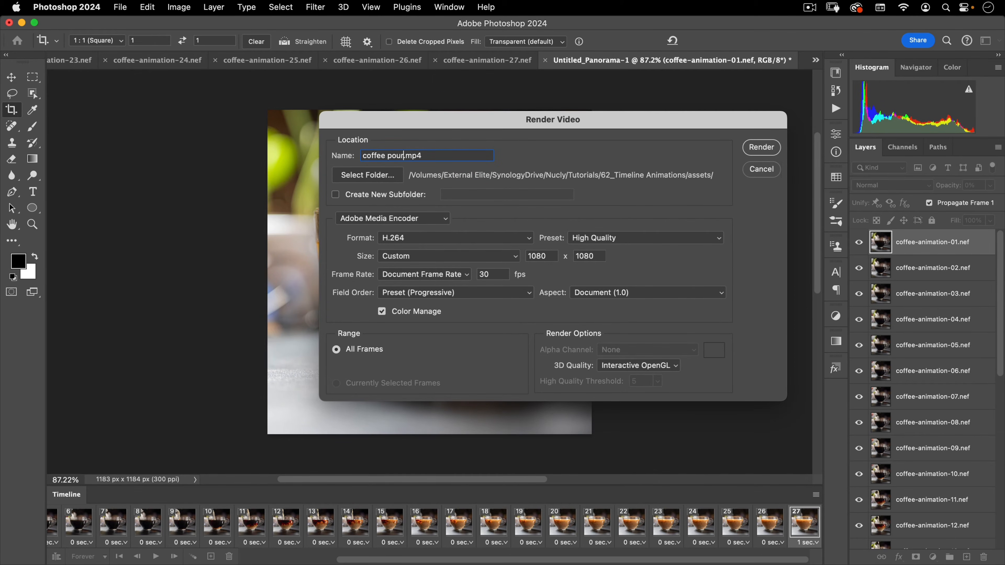
Choose Adobe Media Encoder as the video encoder and H.264 as the format
{"action": "left_click", "coordinate": [392, 221]}
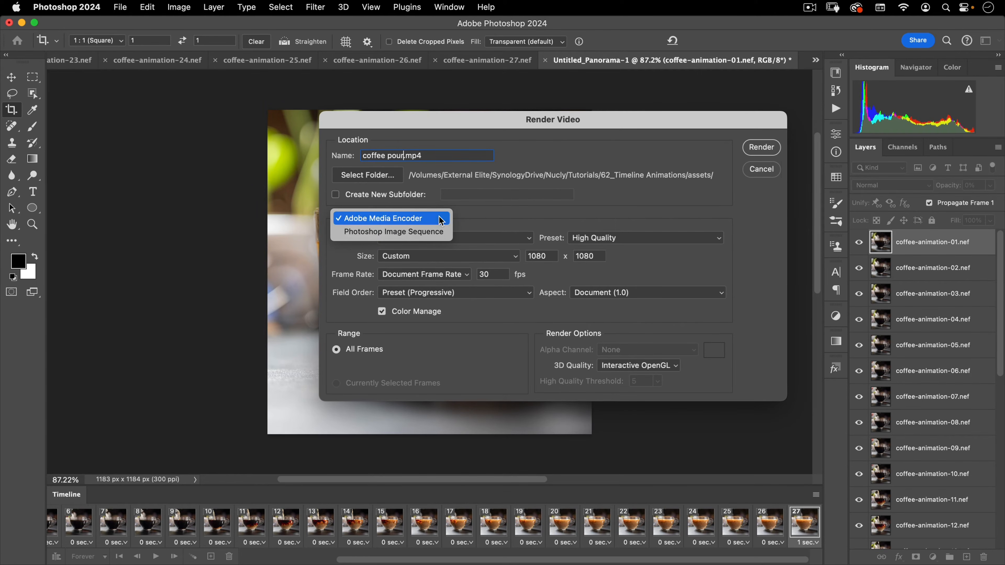
{"action": "left_click", "coordinate": [429, 220]}
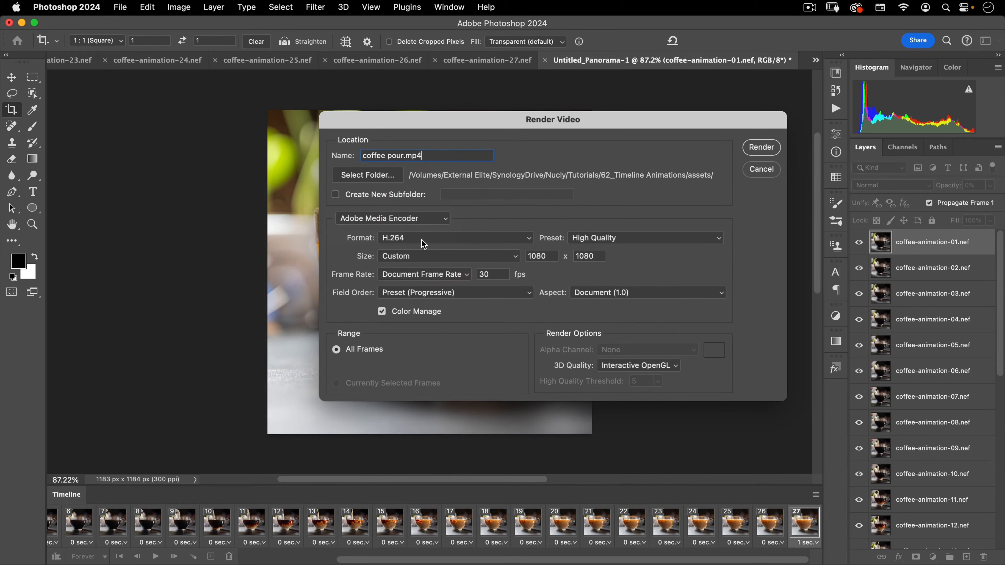
{"action": "left_click", "coordinate": [404, 243]}
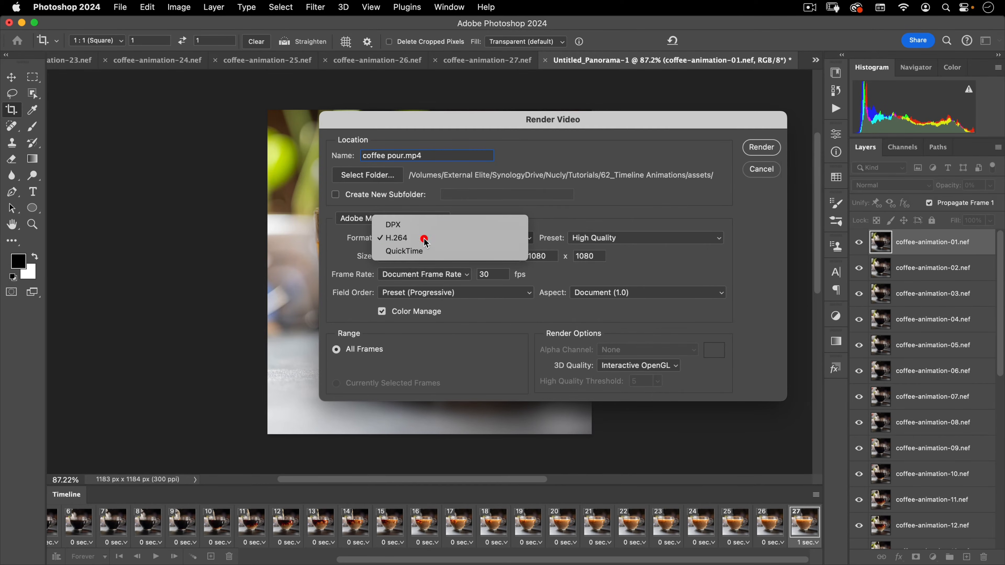
{"action": "left_click", "coordinate": [423, 237]}
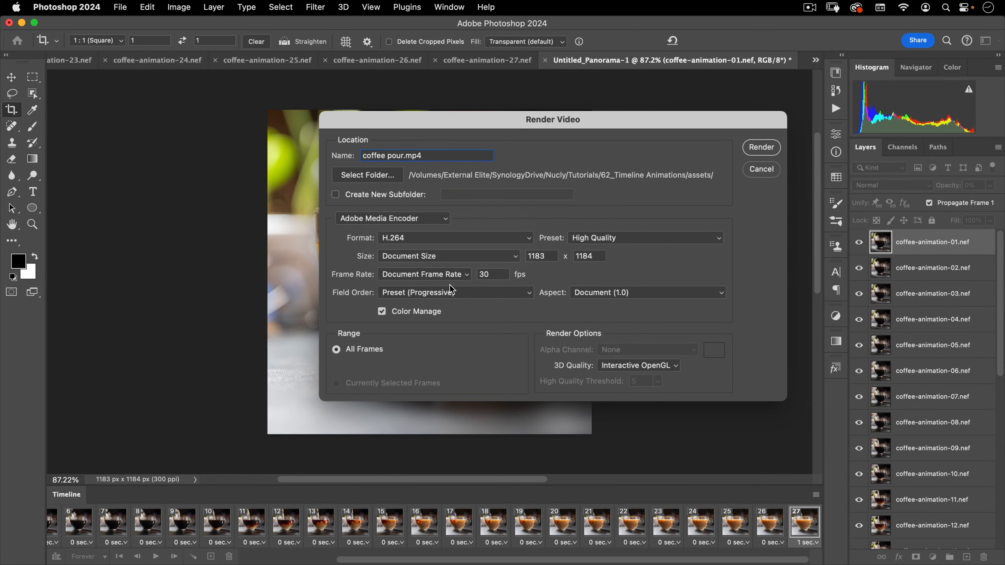
Set the video size to 1080 x 1080 and render all frames
{"action": "double_click", "coordinate": [549, 259]}
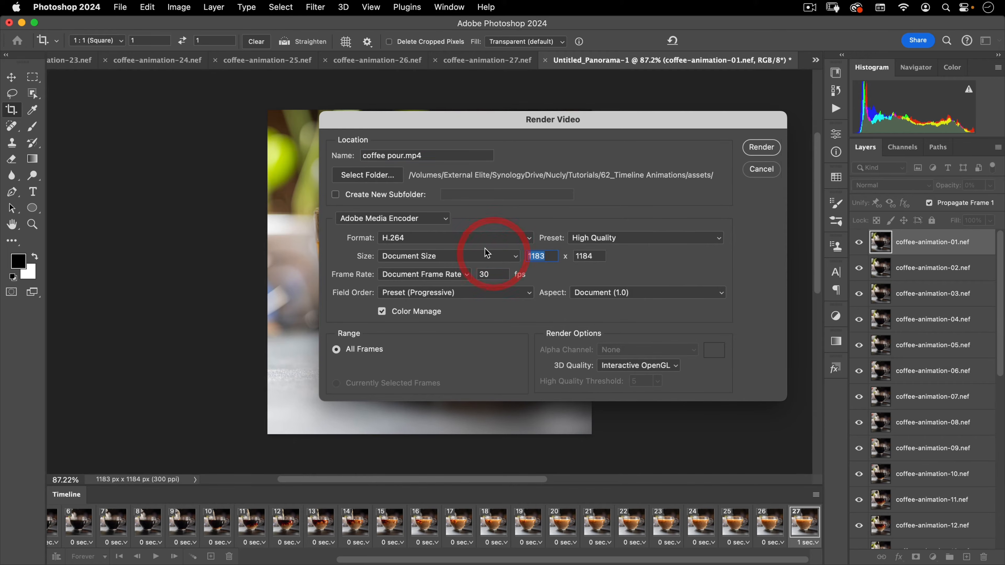
{"action": "type", "text": "1080"}
{"action": "key", "text": "Tab"}
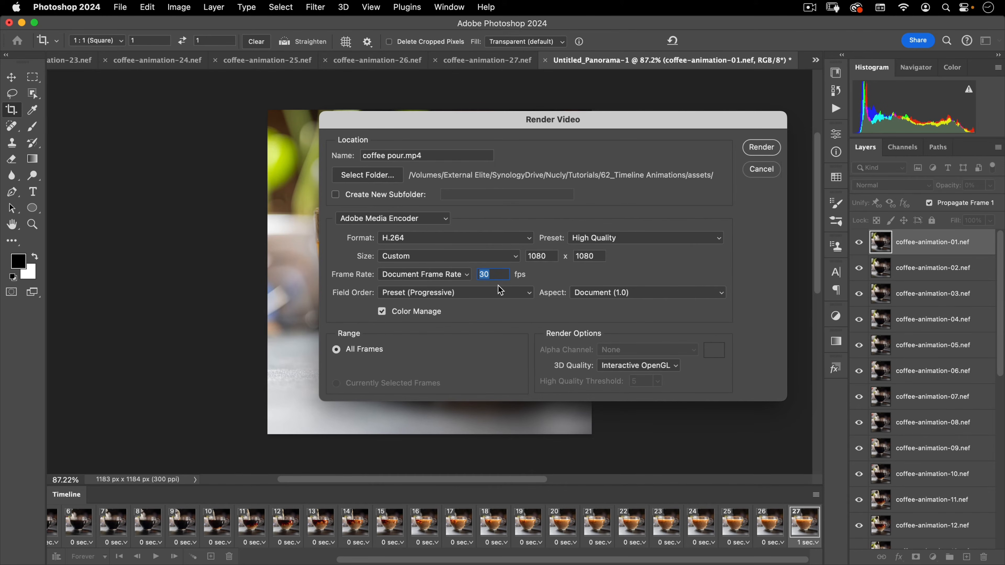
{"action": "left_click", "coordinate": [763, 147]}
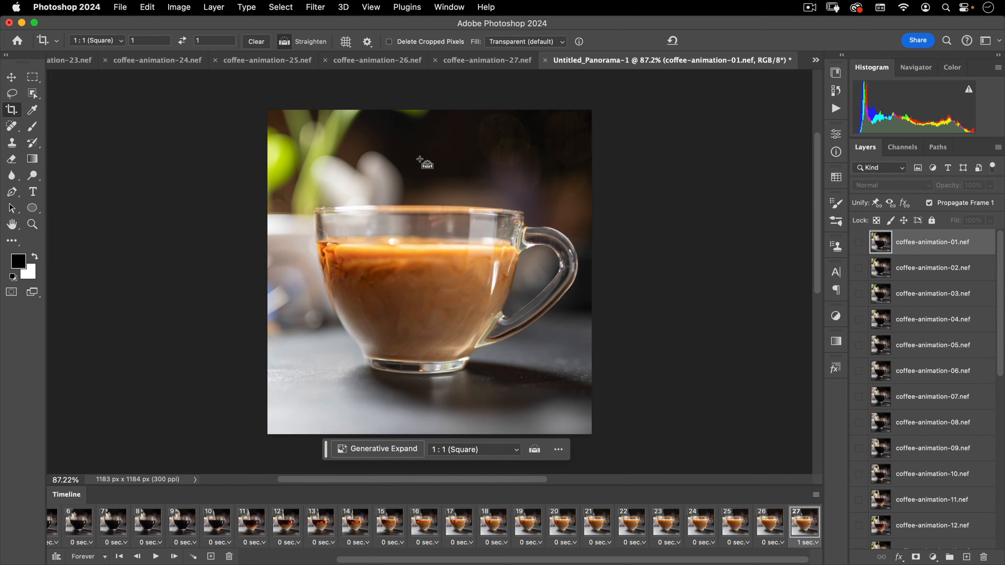
Switch to Finder, sort the assets folder by date modified, and preview coffee pour.mp4, closing the preview at the end
{"action": "key", "text": "super+Tab"}
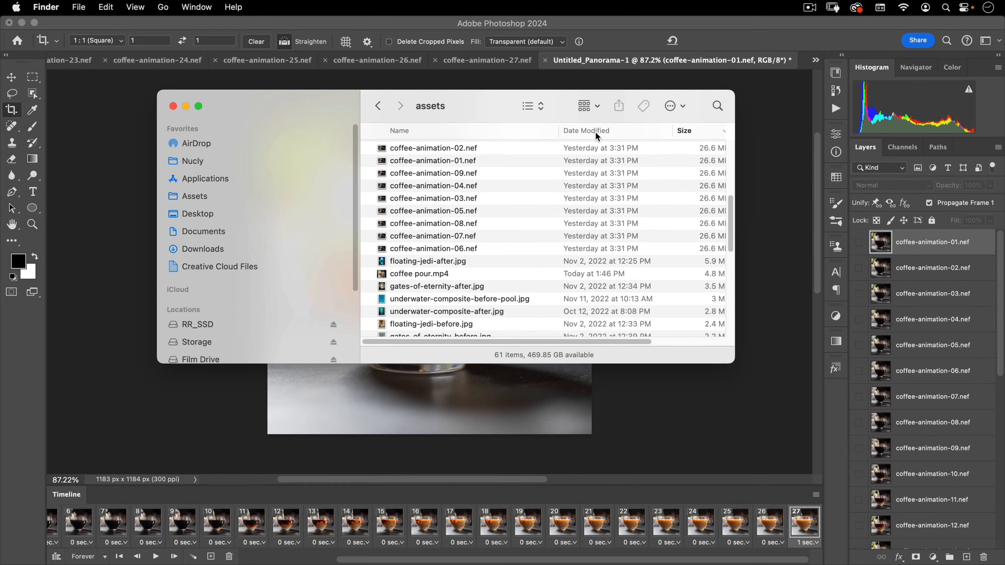
{"action": "left_click", "coordinate": [594, 131]}
{"action": "scroll", "coordinate": [563, 172], "scroll_direction": "up", "scroll_amount": 5}
{"action": "left_click", "coordinate": [463, 149]}
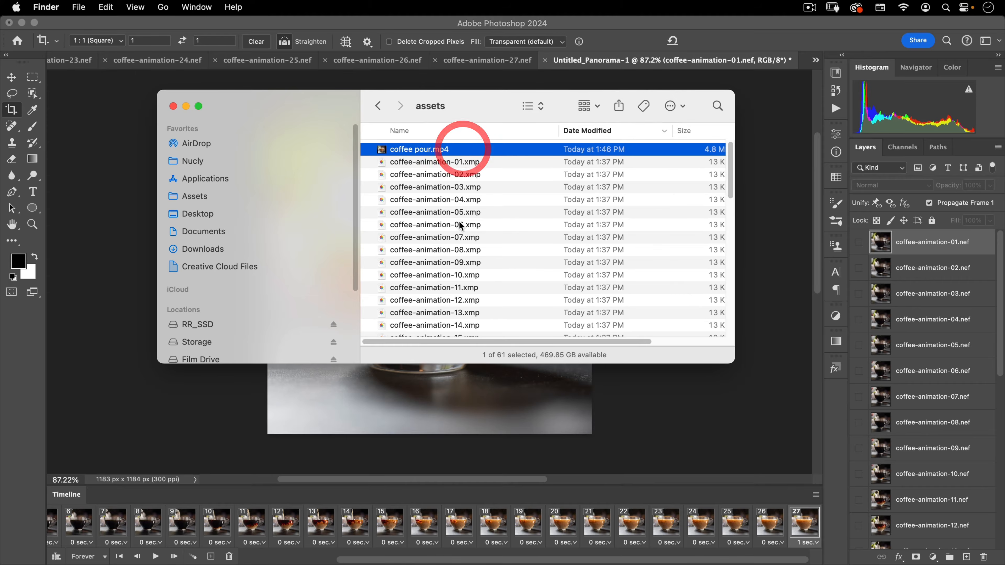
{"action": "key", "text": "space"}
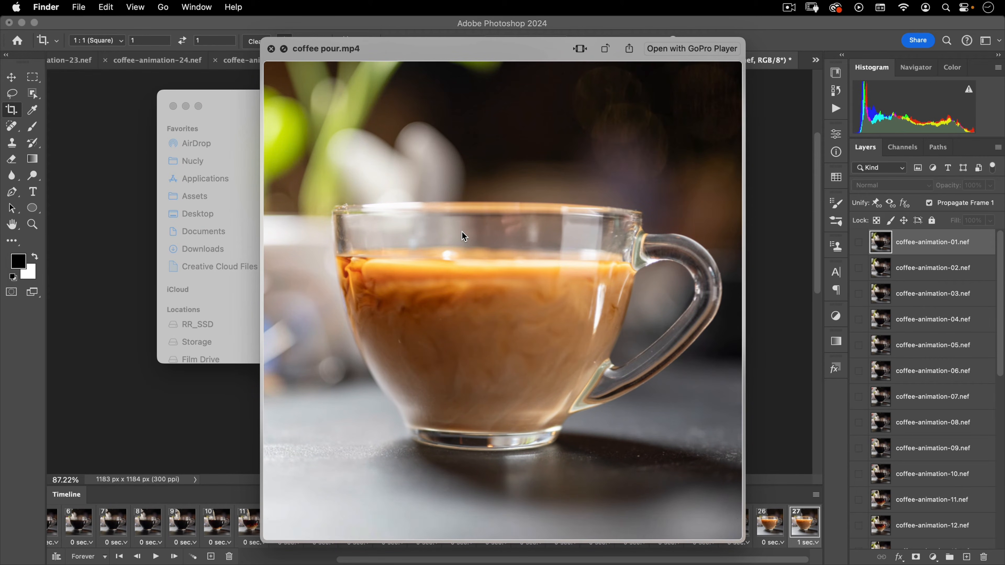
{"action": "left_click", "coordinate": [271, 50]}
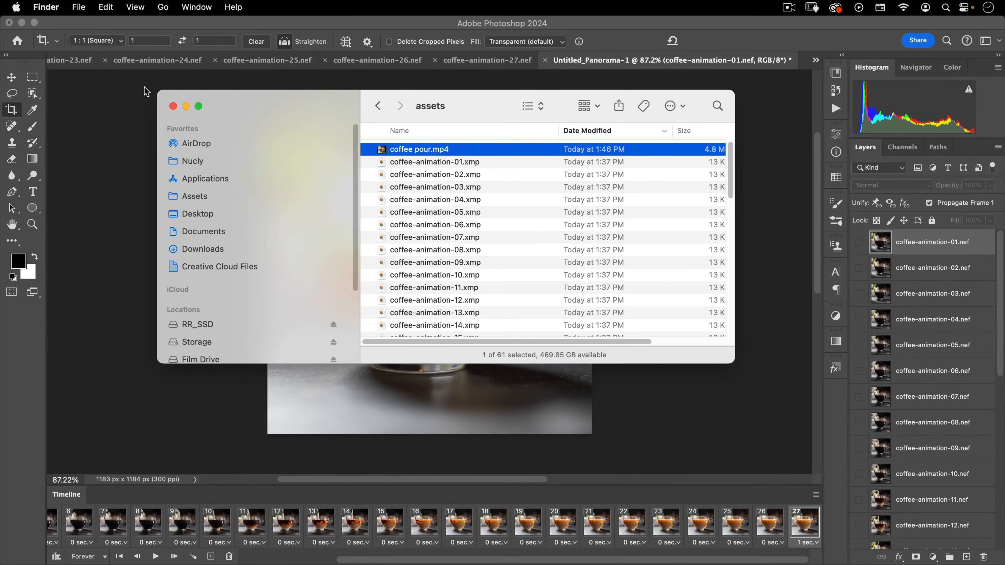
Switch back to Photoshop, select the Move tool and open the animation in Save for Web (Legacy)
{"action": "left_click", "coordinate": [144, 89]}
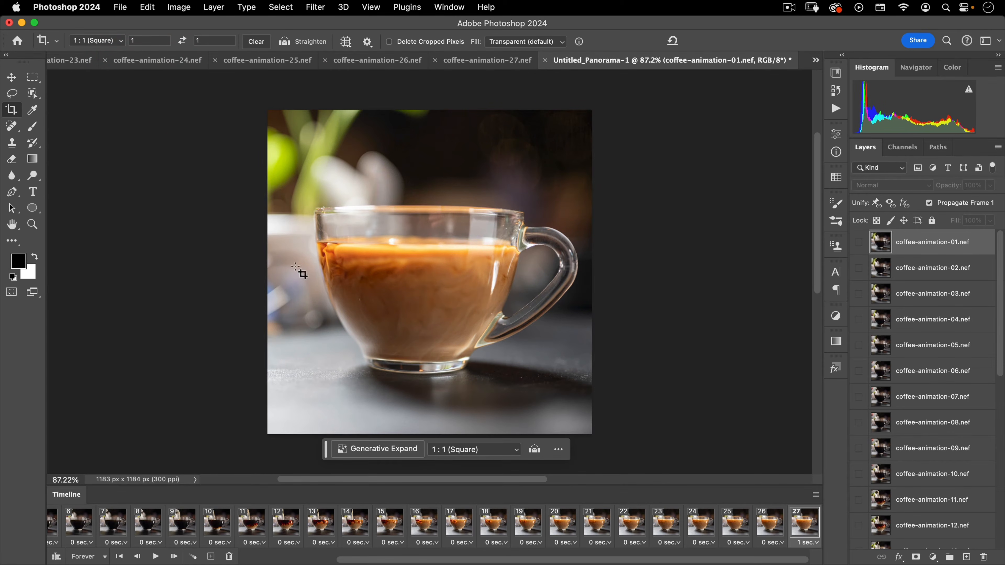
{"action": "left_click", "coordinate": [11, 78]}
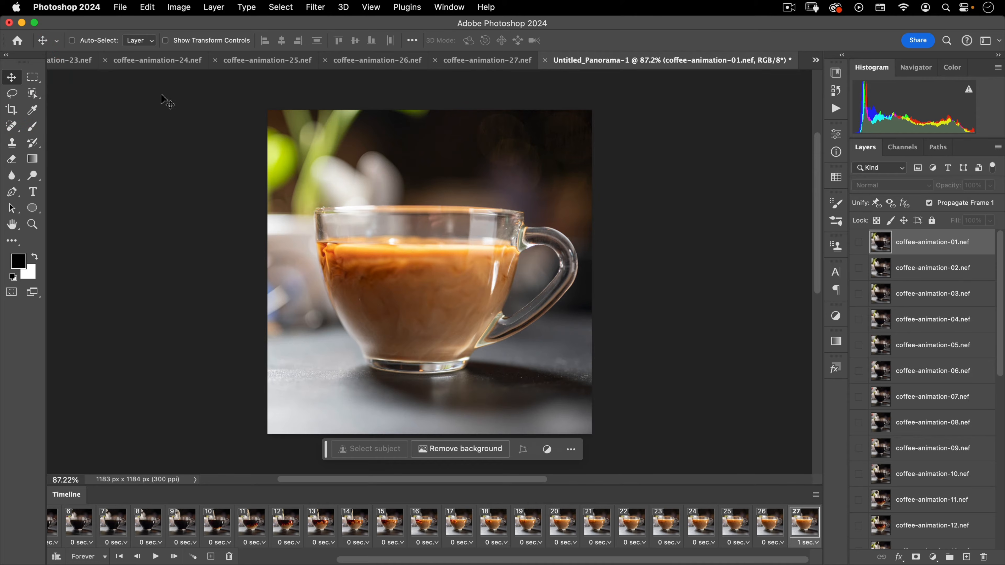
{"action": "left_click", "coordinate": [120, 7]}
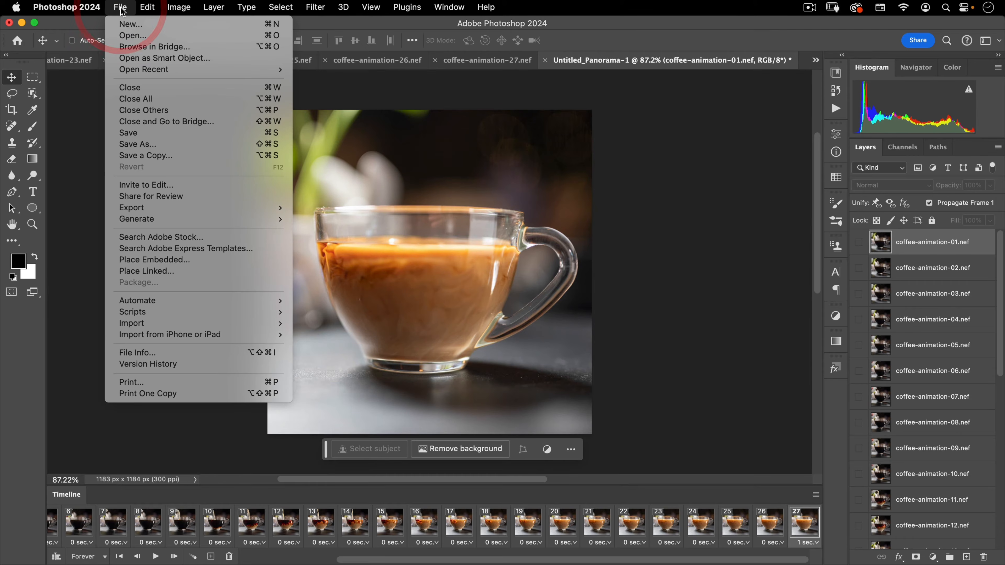
{"action": "mouse_move", "coordinate": [142, 208]}
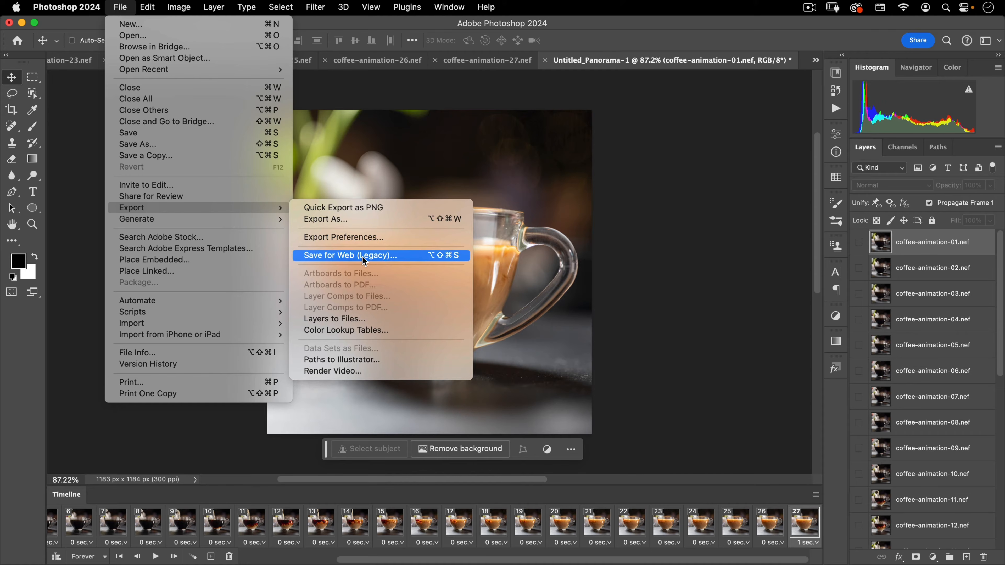
{"action": "left_click", "coordinate": [376, 257]}
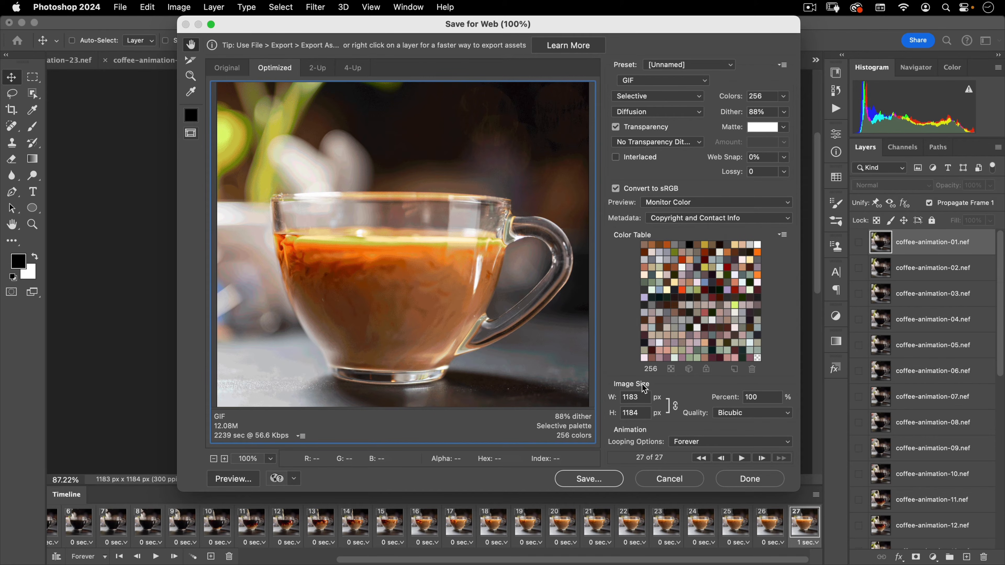
Try web export settings of 400 x 400 px with the GIF 128 Dithered preset
{"action": "type", "text": "400"}
{"action": "key", "text": "Tab"}
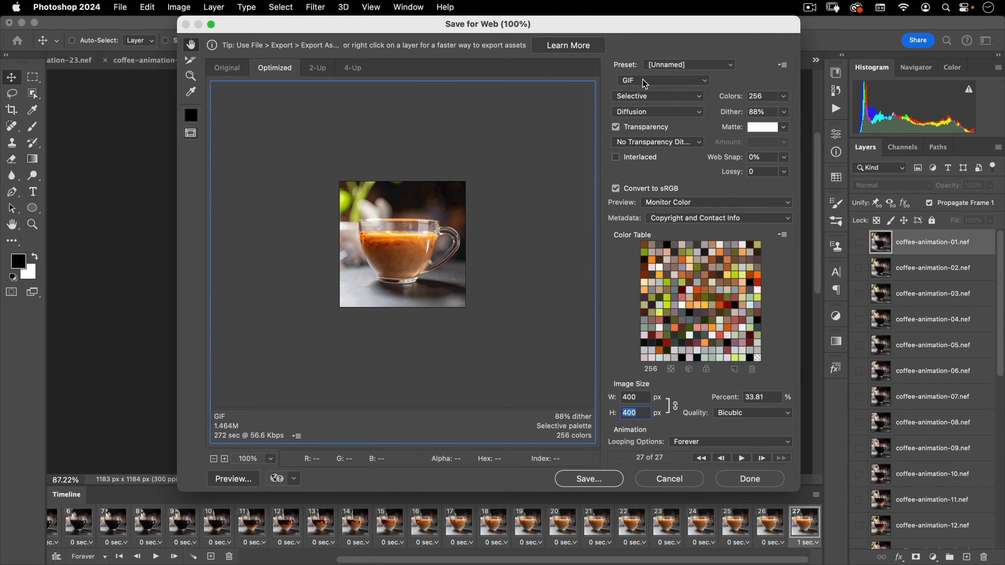
{"action": "left_click", "coordinate": [684, 66]}
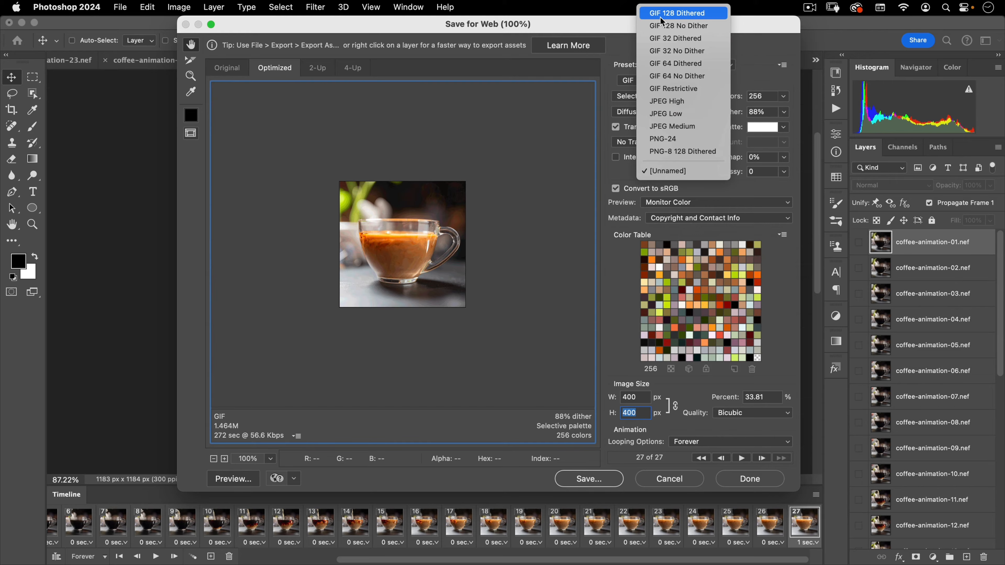
{"action": "left_click", "coordinate": [678, 18]}
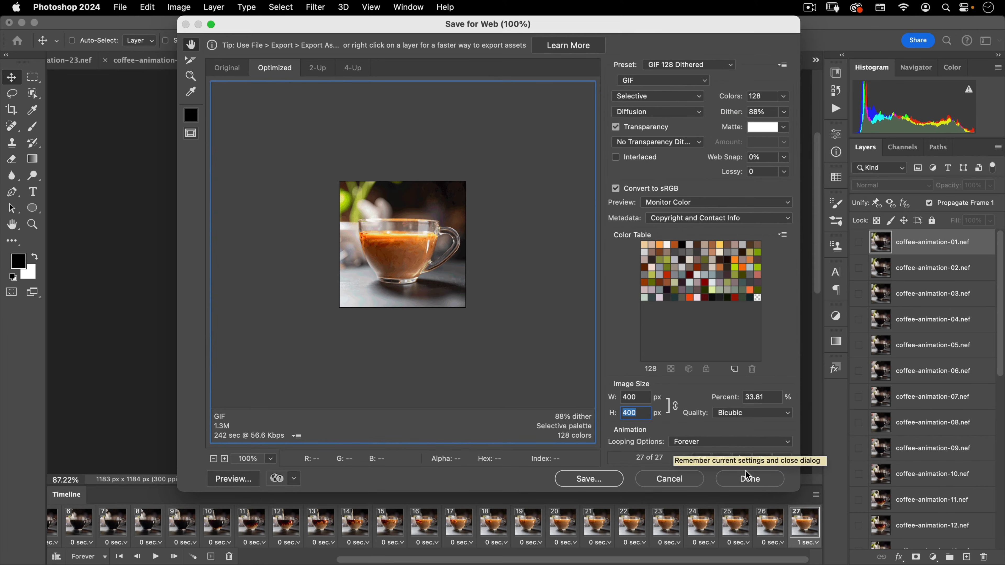
Play the GIF preview to check its speed, and cancel the web export
{"action": "left_click", "coordinate": [746, 461]}
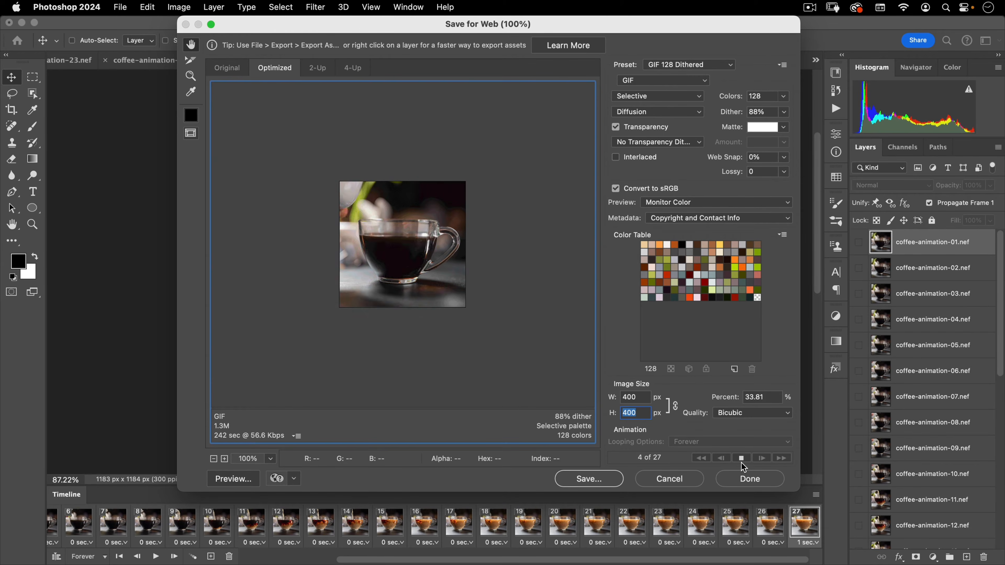
{"action": "left_click", "coordinate": [740, 461]}
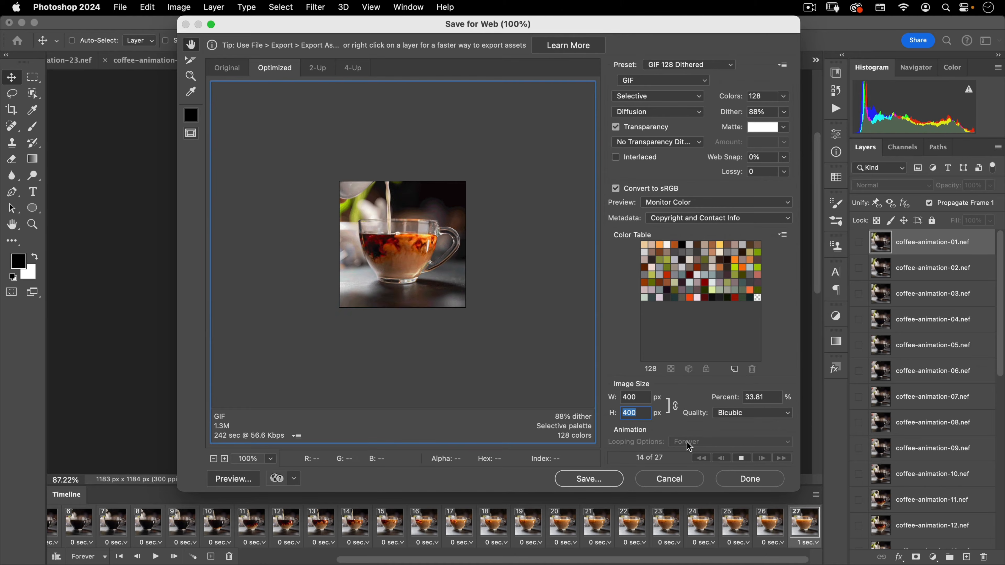
{"action": "left_click", "coordinate": [741, 457]}
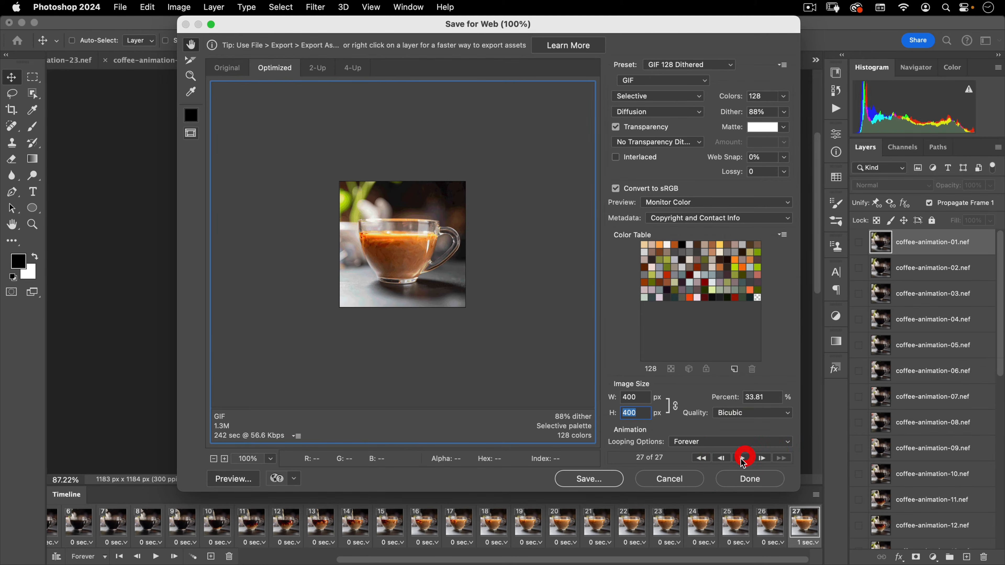
{"action": "left_click", "coordinate": [667, 480]}
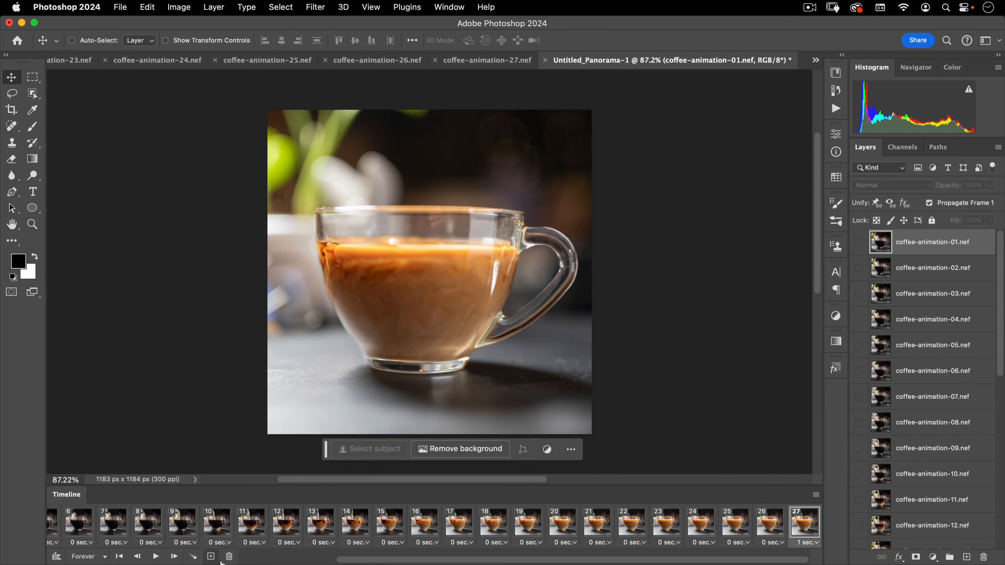
Try a 0.2 second delay on frames 2 through 26 and play the animation to check its speed
{"action": "left_click_drag", "start_coordinate": [368, 562], "coordinate": [273, 562]}
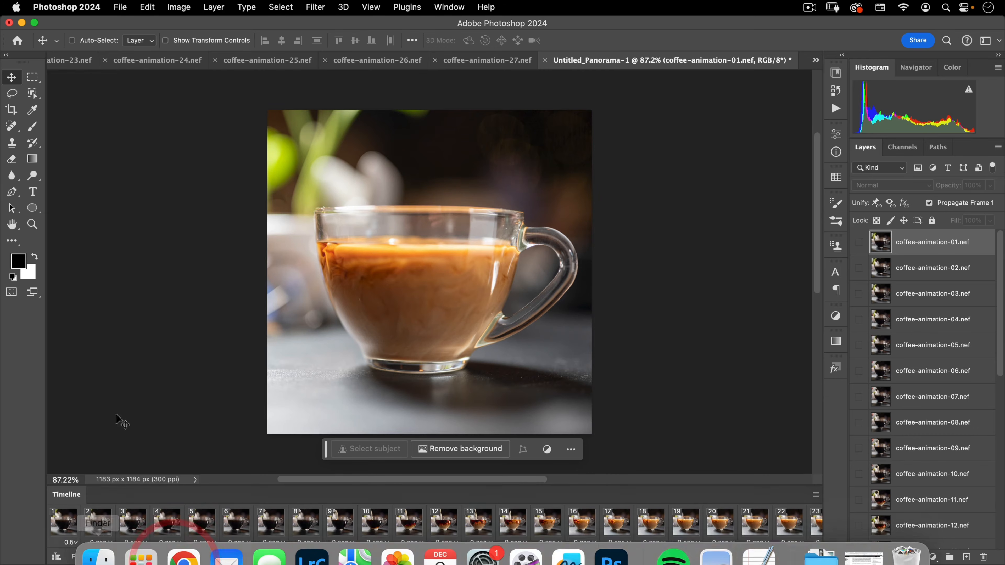
{"action": "left_click", "coordinate": [97, 516]}
{"action": "left_click_drag", "start_coordinate": [506, 562], "coordinate": [602, 562]}
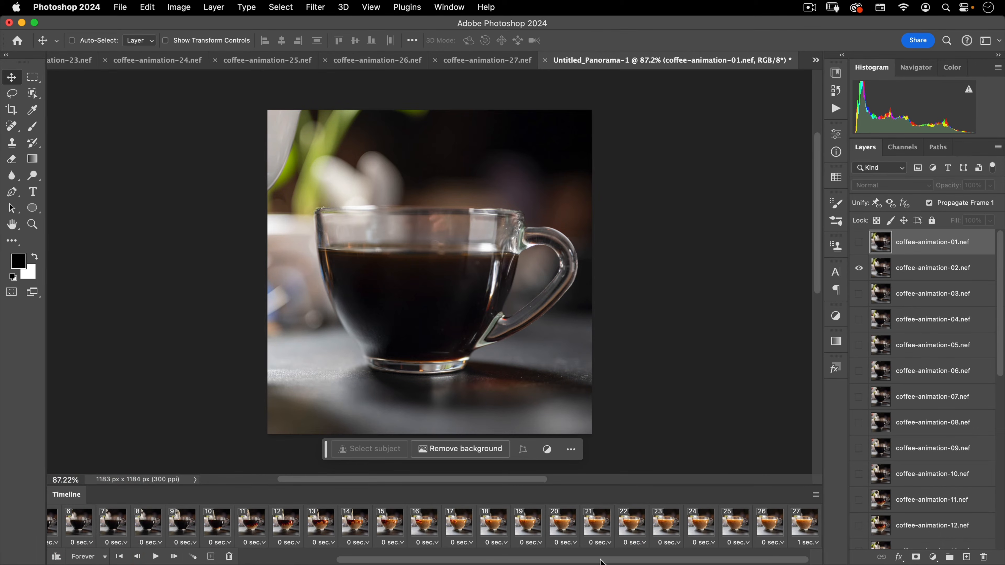
{"action": "left_click", "coordinate": [769, 522], "text": "shift"}
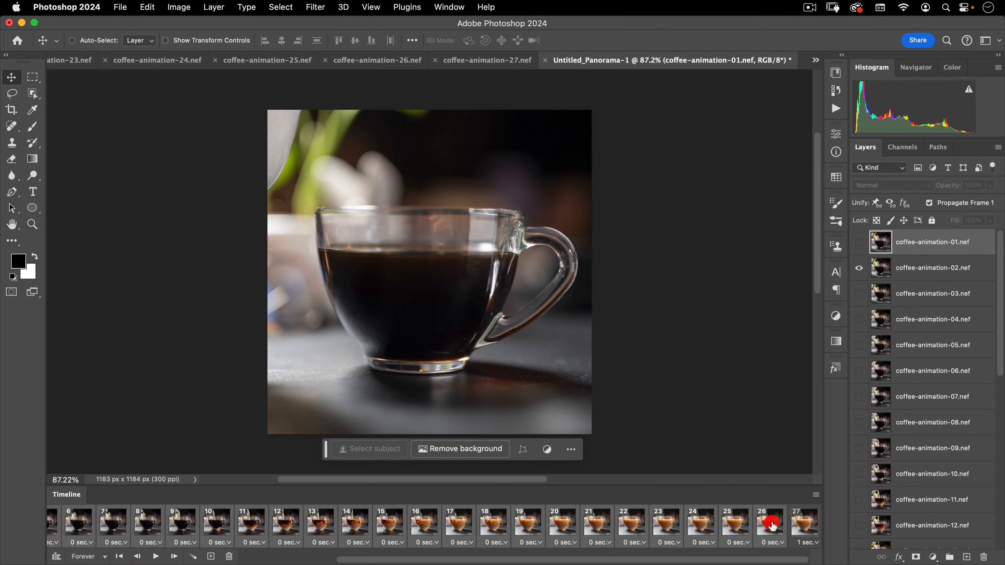
{"action": "left_click", "coordinate": [773, 542]}
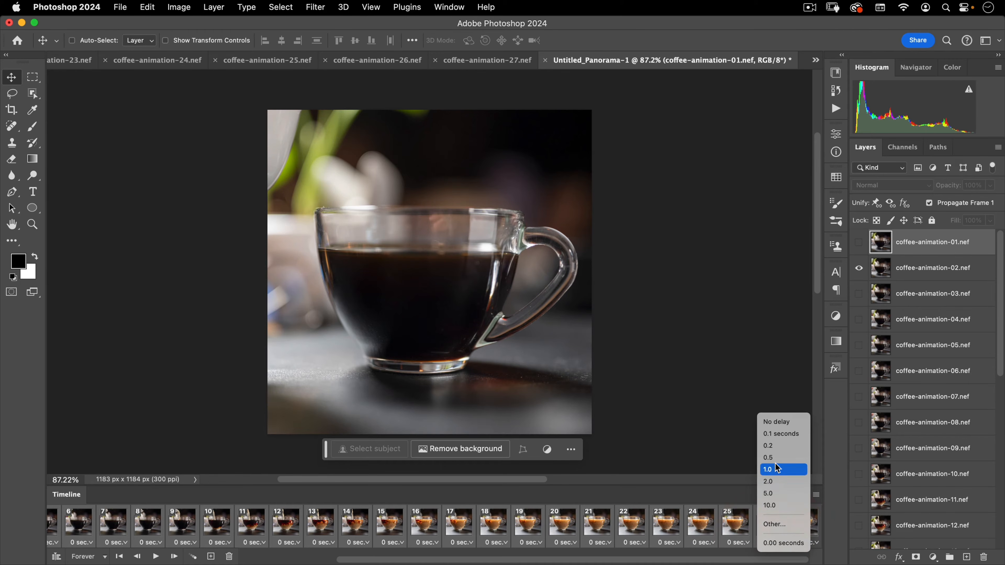
{"action": "left_click", "coordinate": [785, 448]}
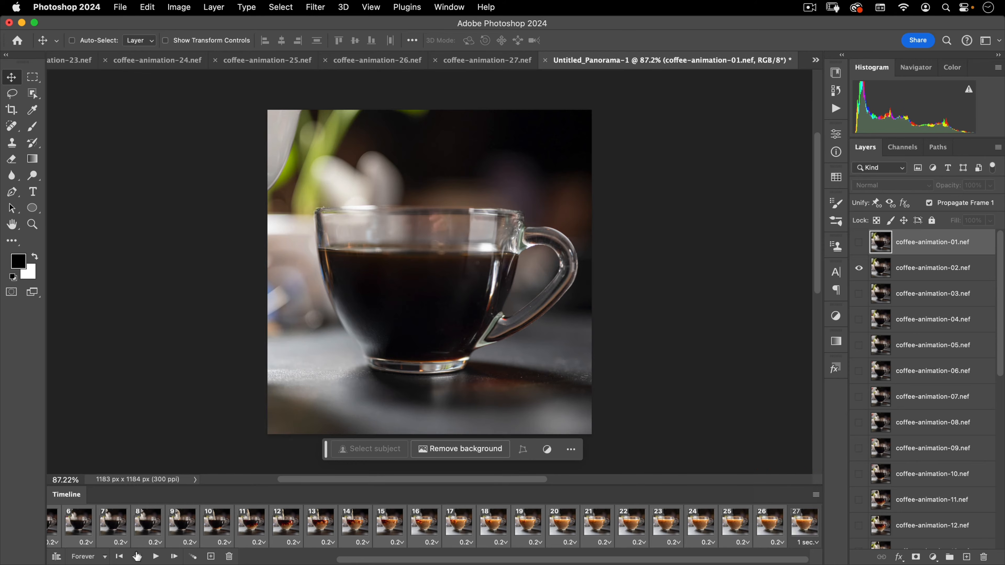
{"action": "left_click", "coordinate": [155, 557]}
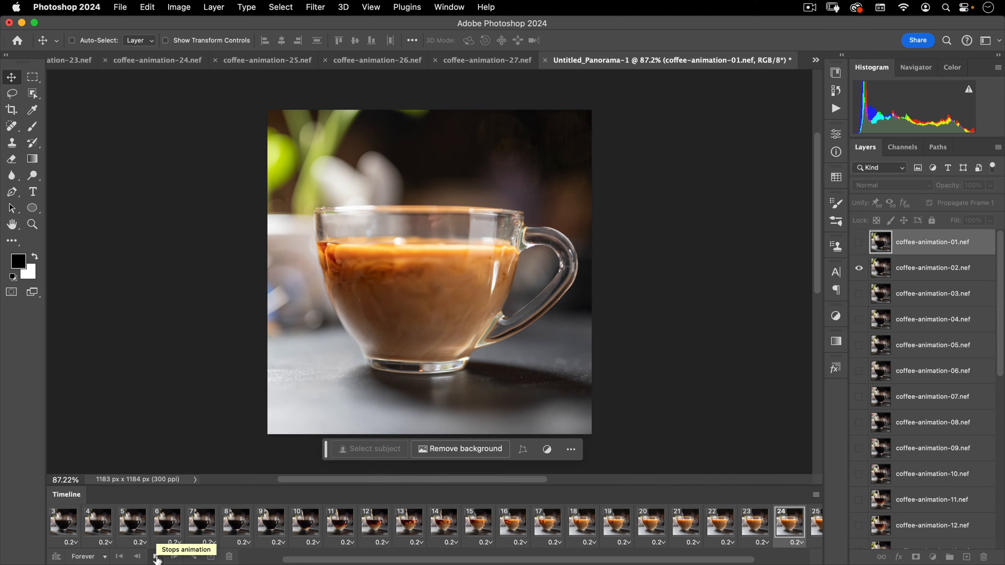
{"action": "left_click", "coordinate": [157, 557]}
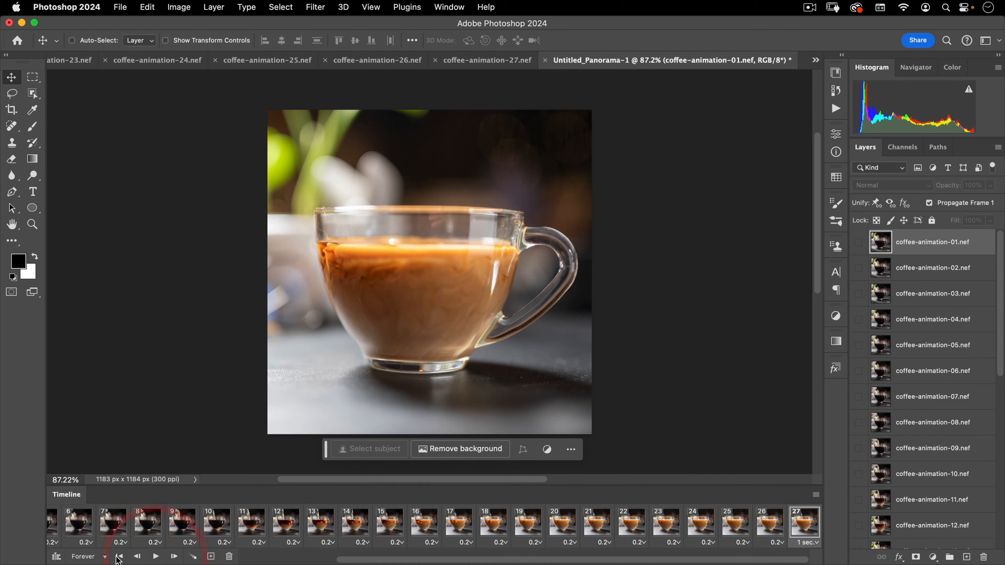
Set the delay of frames 2 through 26 to 0.1 seconds and play the animation to check it
{"action": "left_click_drag", "start_coordinate": [361, 560], "coordinate": [173, 557]}
{"action": "left_click", "coordinate": [99, 526]}
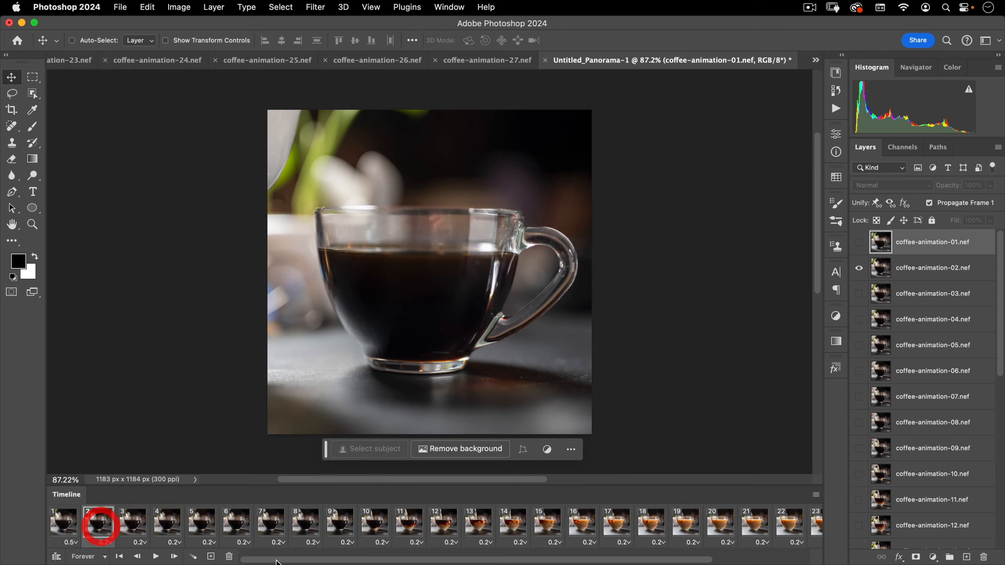
{"action": "left_click_drag", "start_coordinate": [369, 559], "coordinate": [675, 559]}
{"action": "left_click", "coordinate": [774, 524], "text": "shift"}
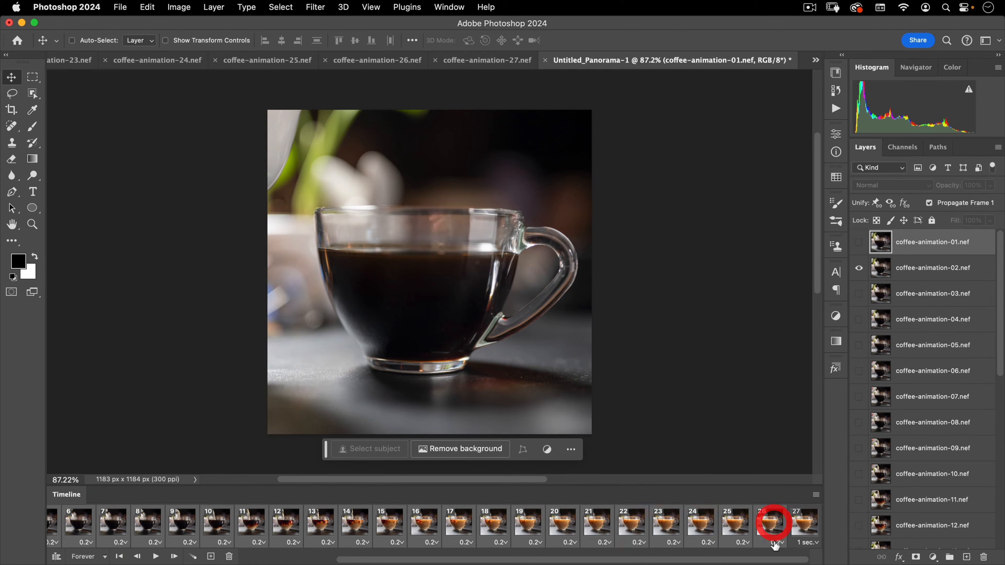
{"action": "left_click", "coordinate": [774, 543]}
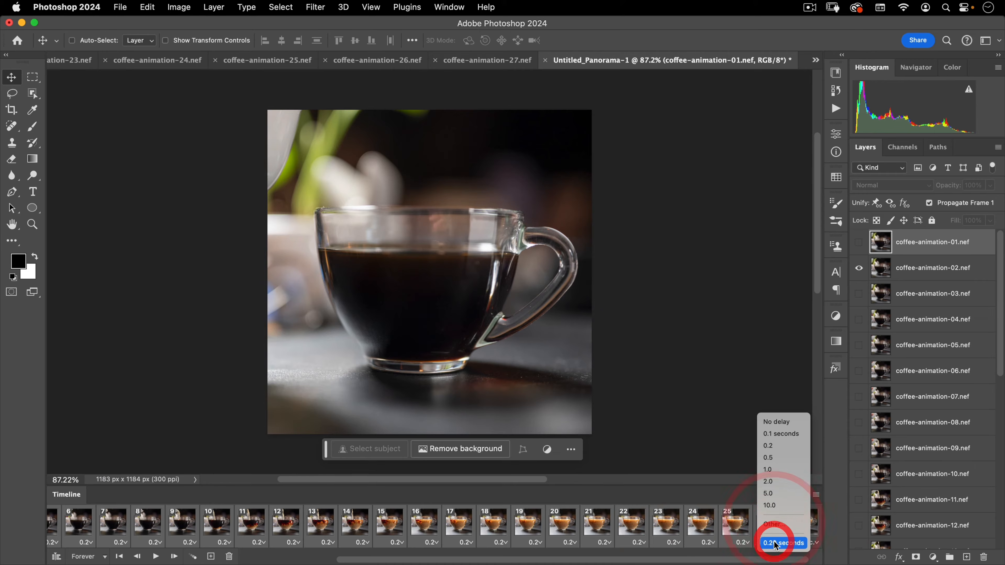
{"action": "left_click", "coordinate": [781, 434]}
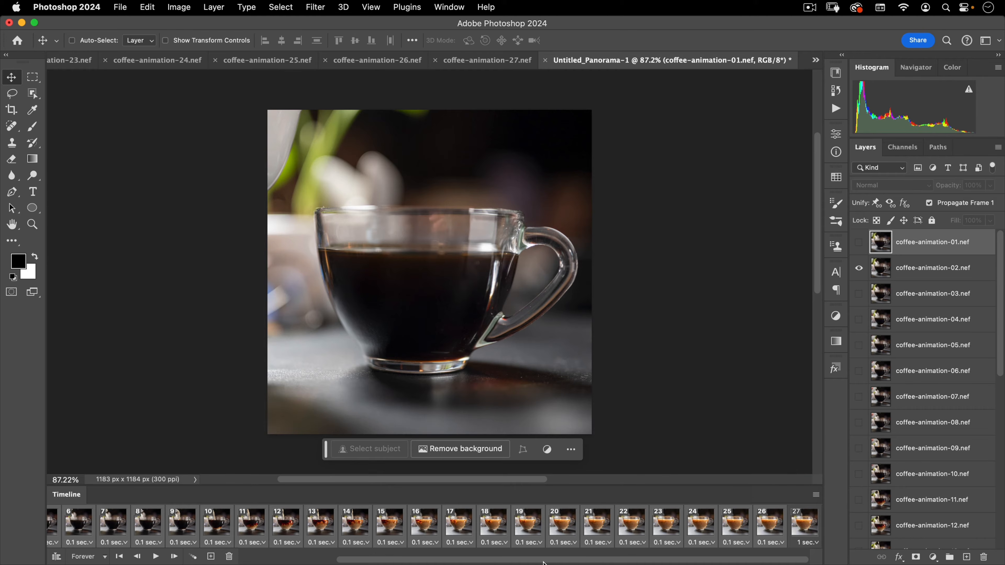
{"action": "left_click", "coordinate": [155, 557]}
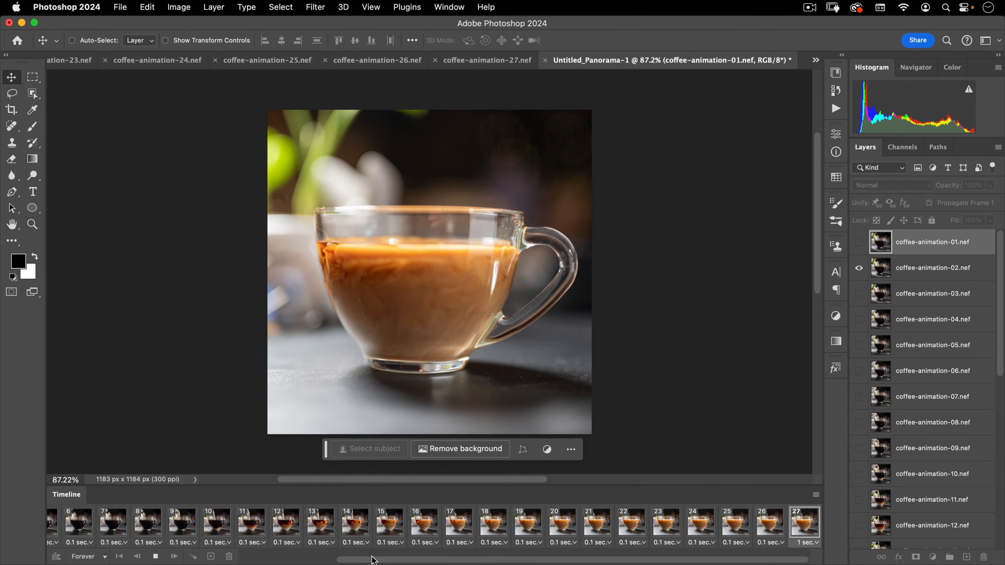
{"action": "left_click", "coordinate": [155, 557]}
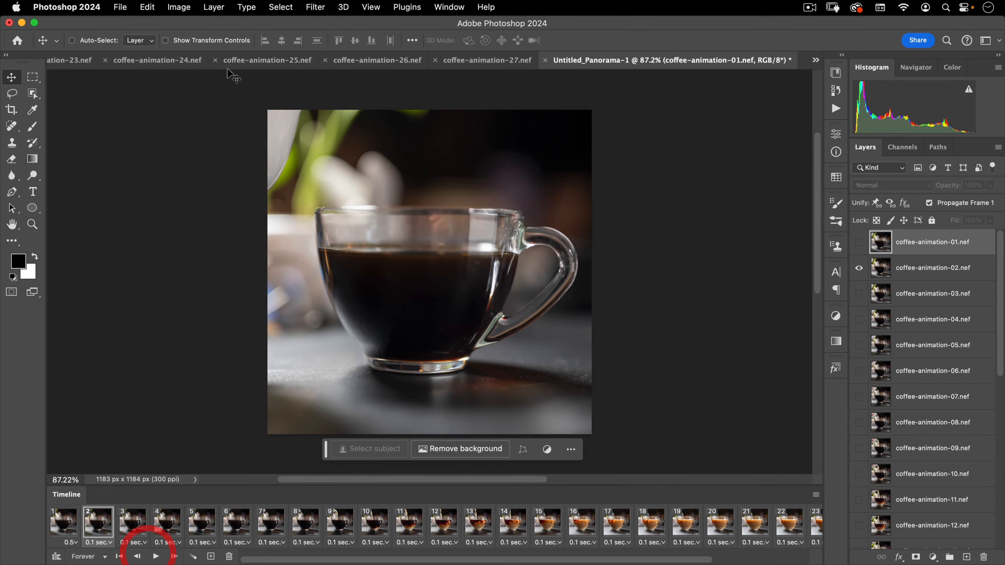
Open the retimed animation in Save for Web (Legacy) and play its GIF preview
{"action": "left_click", "coordinate": [121, 7]}
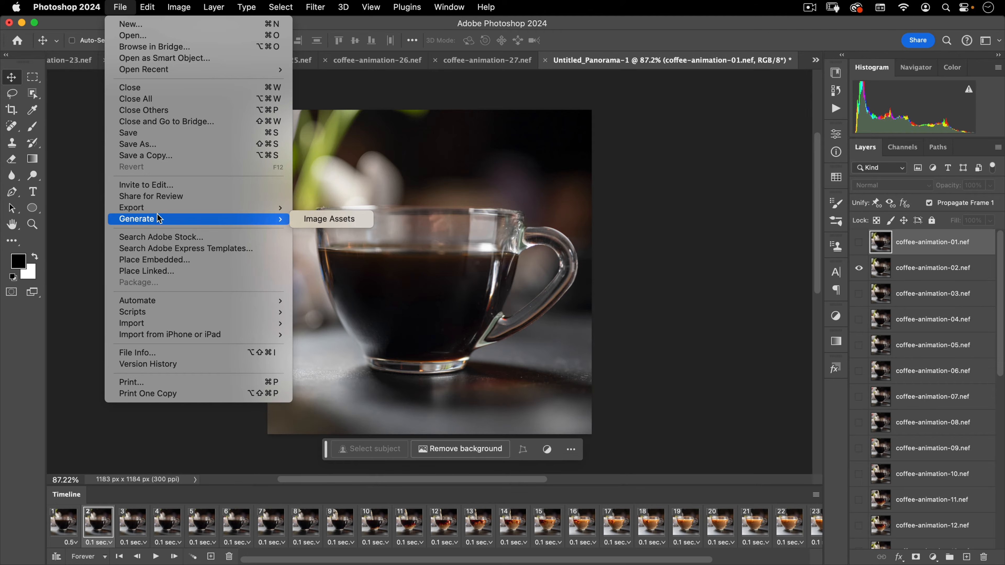
{"action": "mouse_move", "coordinate": [163, 208]}
{"action": "left_click", "coordinate": [366, 255]}
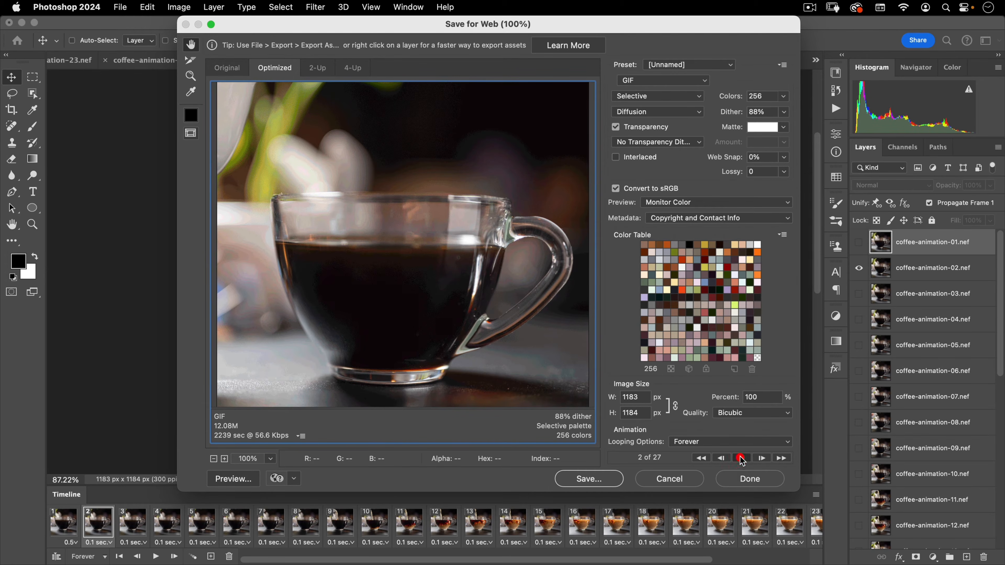
{"action": "left_click", "coordinate": [742, 458]}
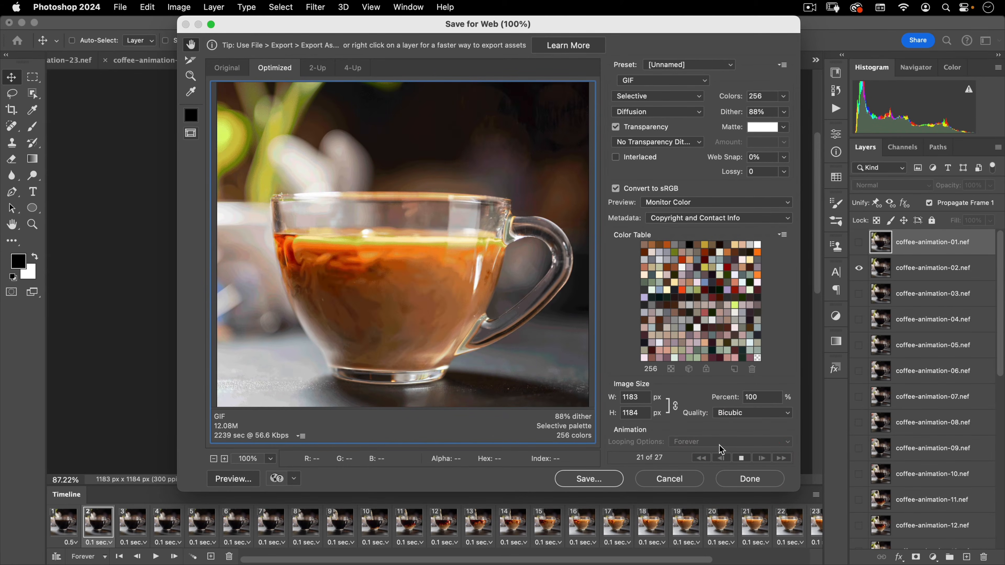
{"action": "left_click", "coordinate": [741, 458]}
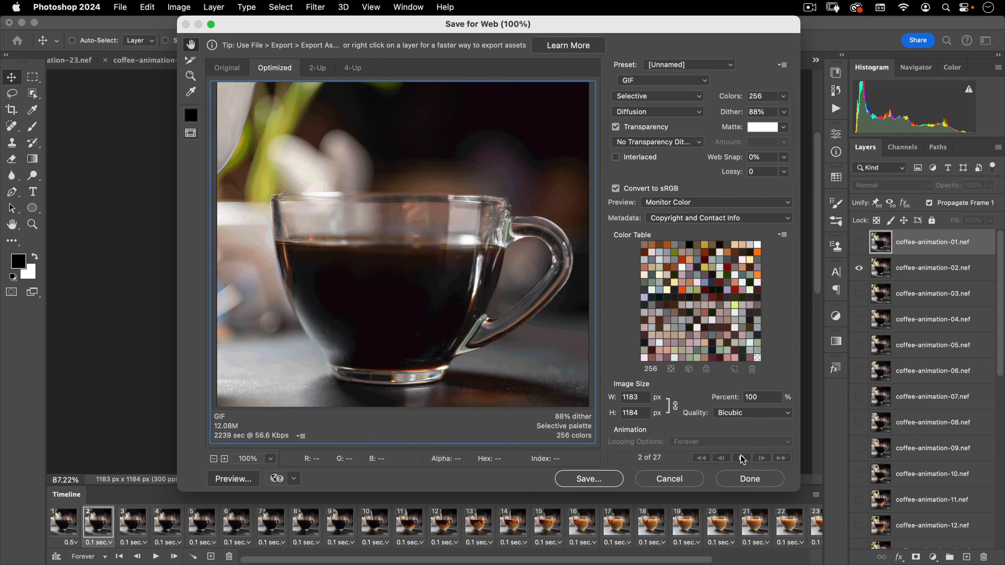
{"action": "left_click", "coordinate": [741, 458]}
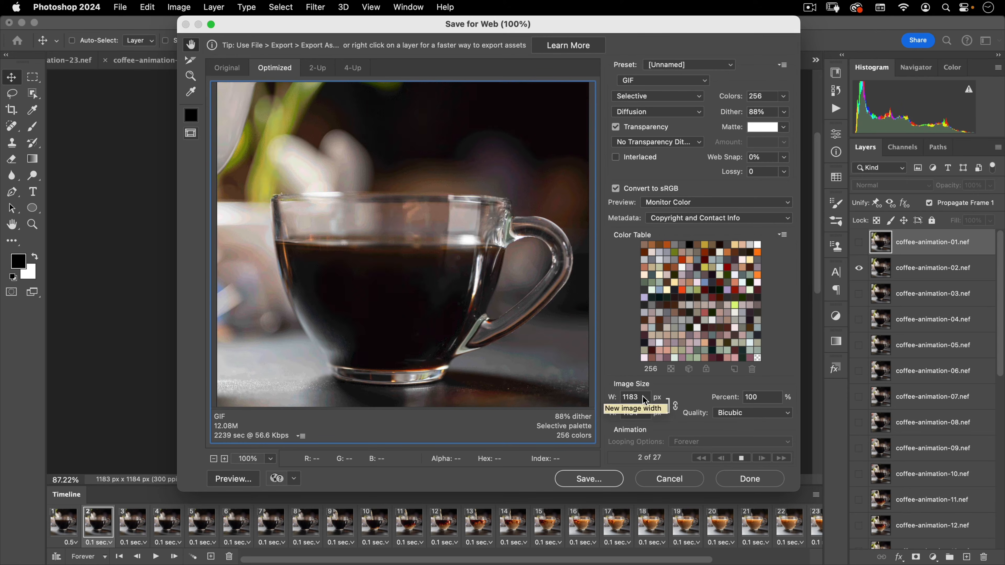
Resize the GIF export to 300 by 300 px and magnify its preview to 200%
{"action": "left_click_drag", "start_coordinate": [642, 398], "coordinate": [583, 393]}
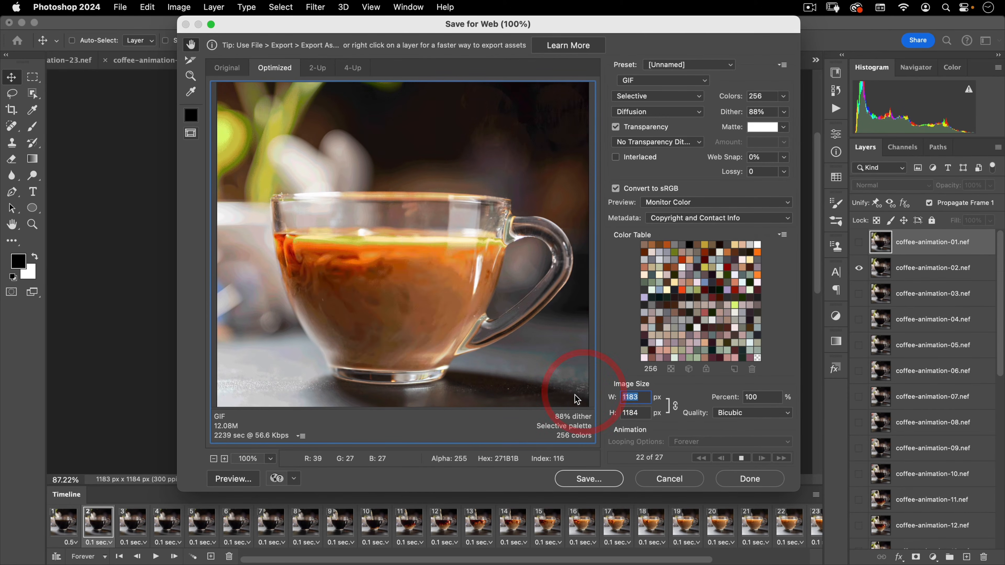
{"action": "type", "text": "300"}
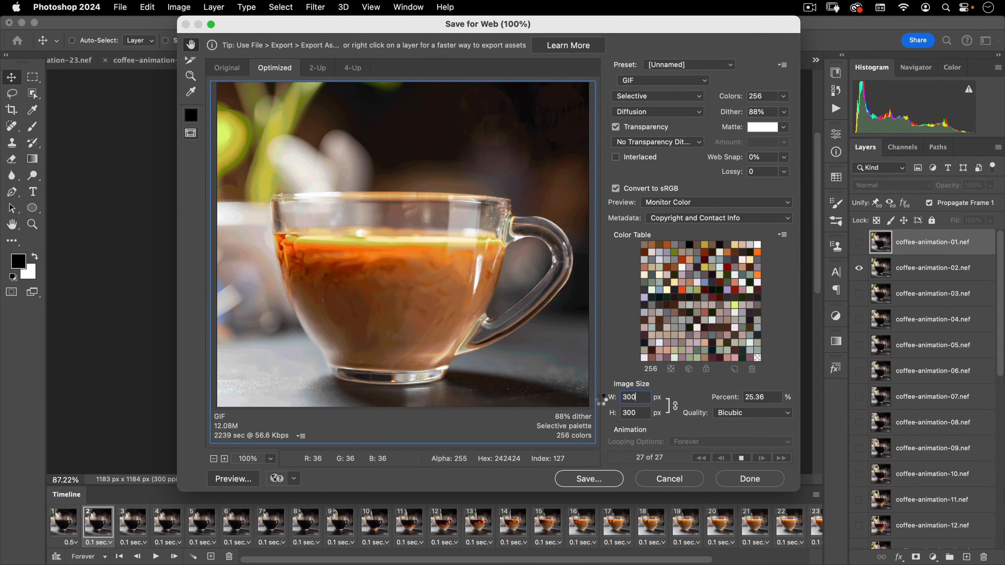
{"action": "key", "text": "Tab"}
{"action": "left_click", "coordinate": [272, 460]}
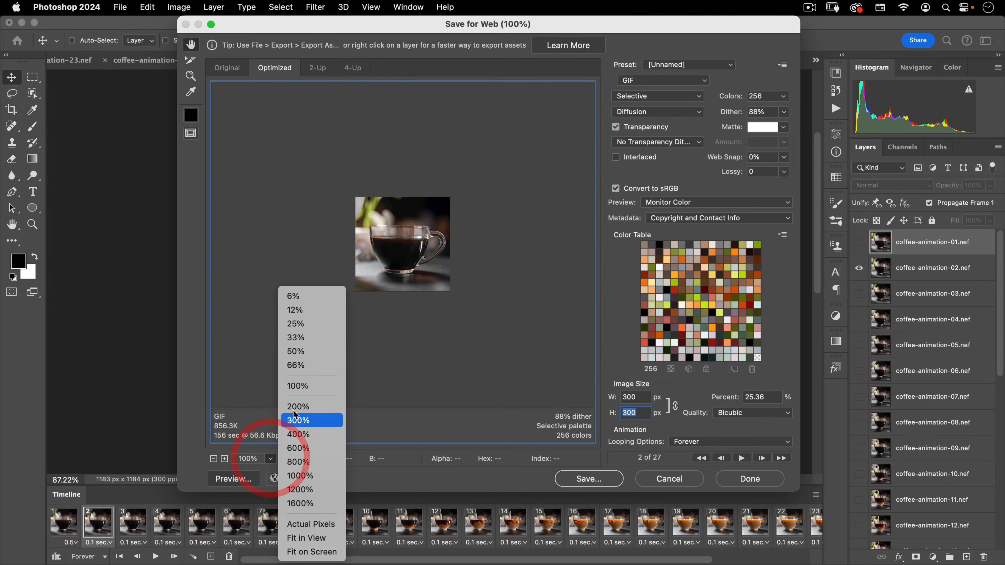
{"action": "left_click", "coordinate": [312, 538]}
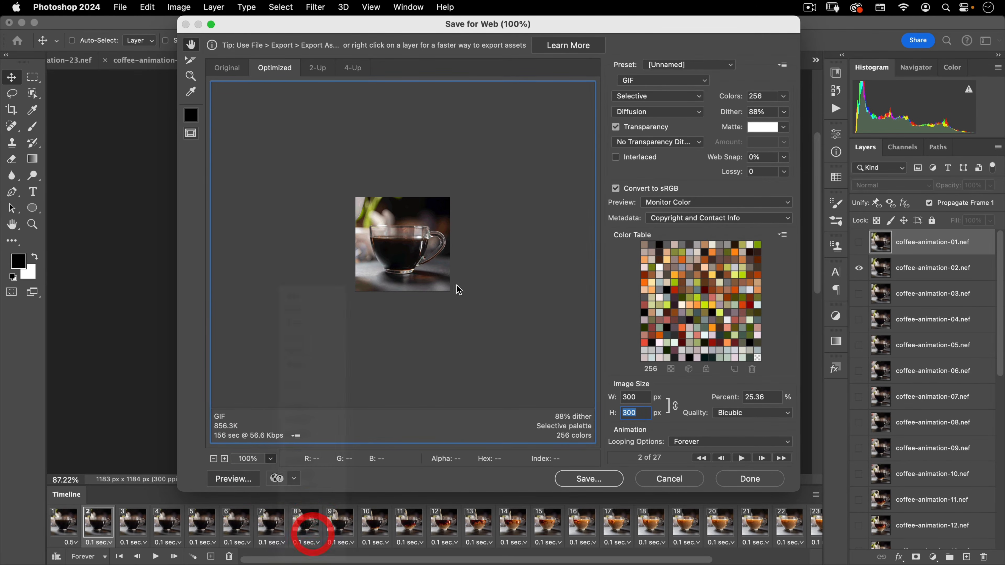
{"action": "left_click", "coordinate": [272, 460]}
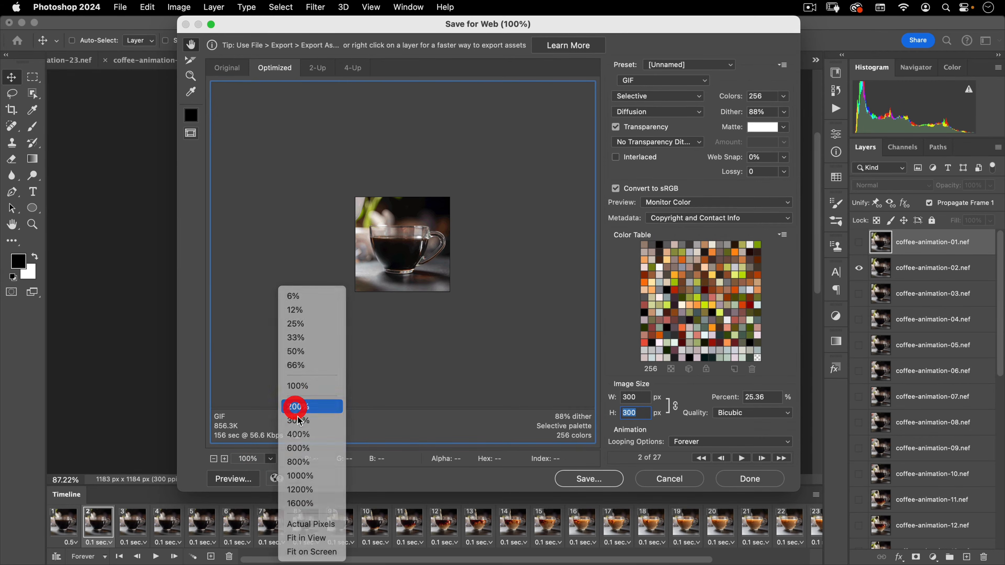
{"action": "left_click", "coordinate": [297, 406]}
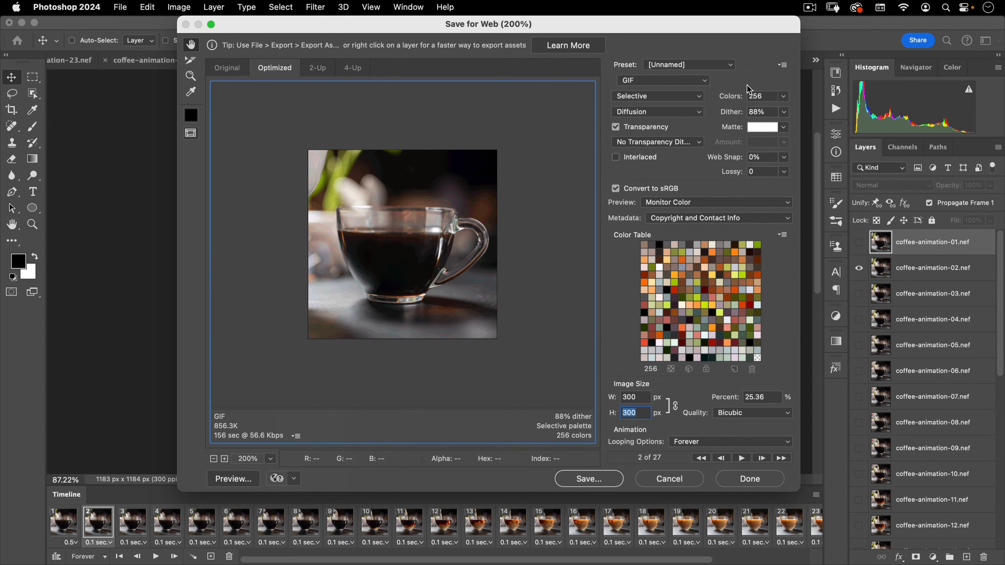
Advance the GIF preview to frame 12, try the Perceptual color reduction, and return to Selective
{"action": "left_click", "coordinate": [643, 98]}
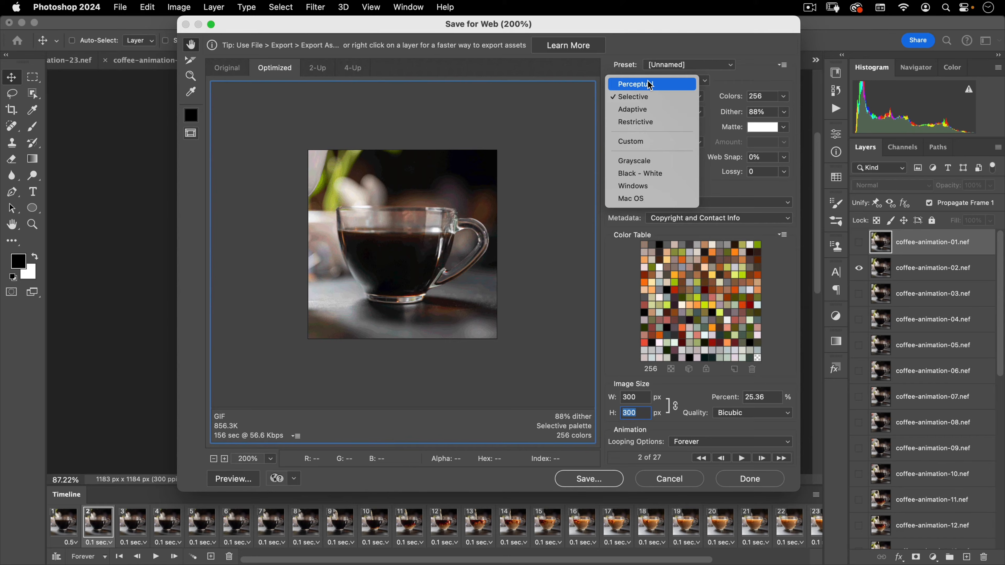
{"action": "left_click", "coordinate": [435, 127]}
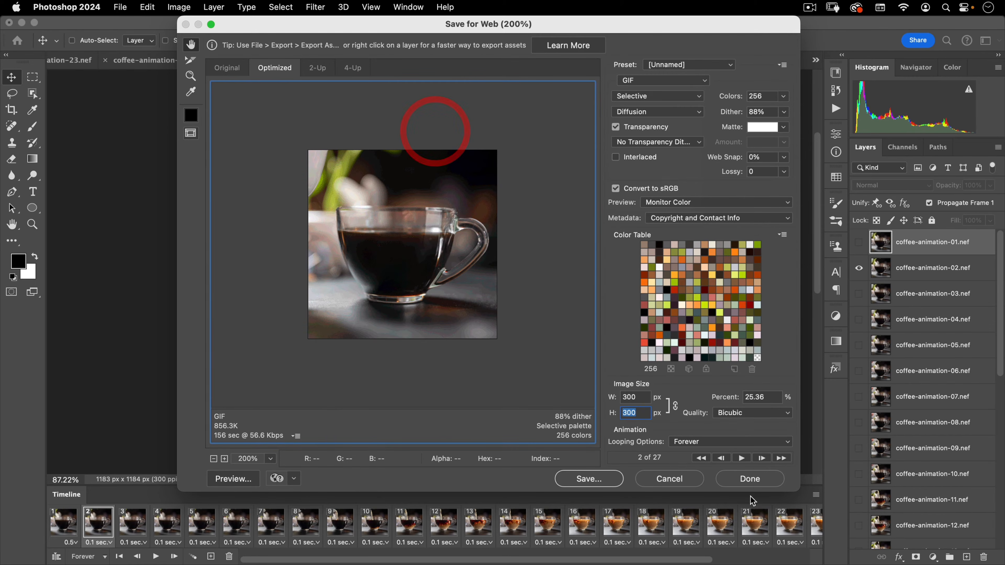
{"action": "left_click", "coordinate": [762, 457]}
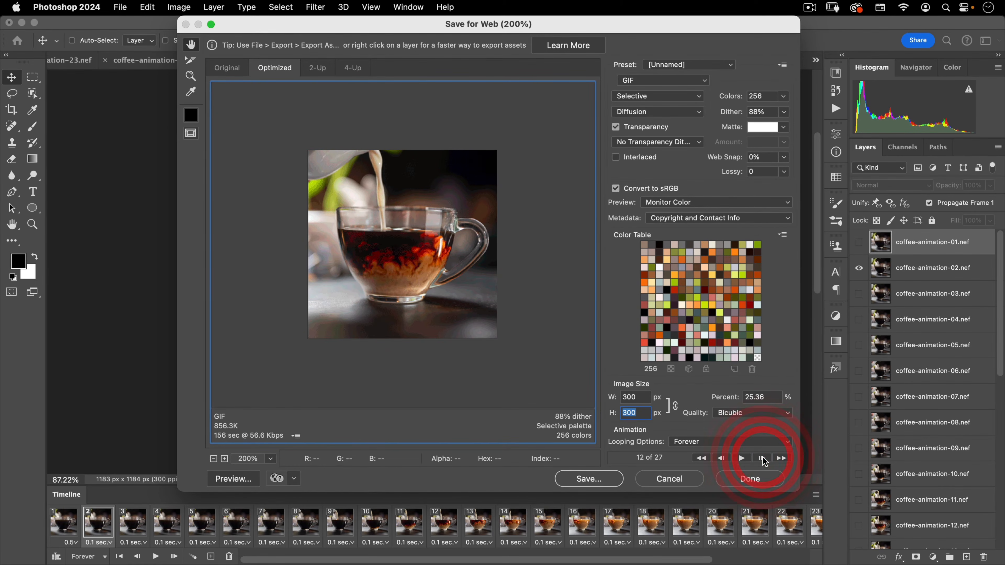
{"action": "left_click", "coordinate": [656, 97]}
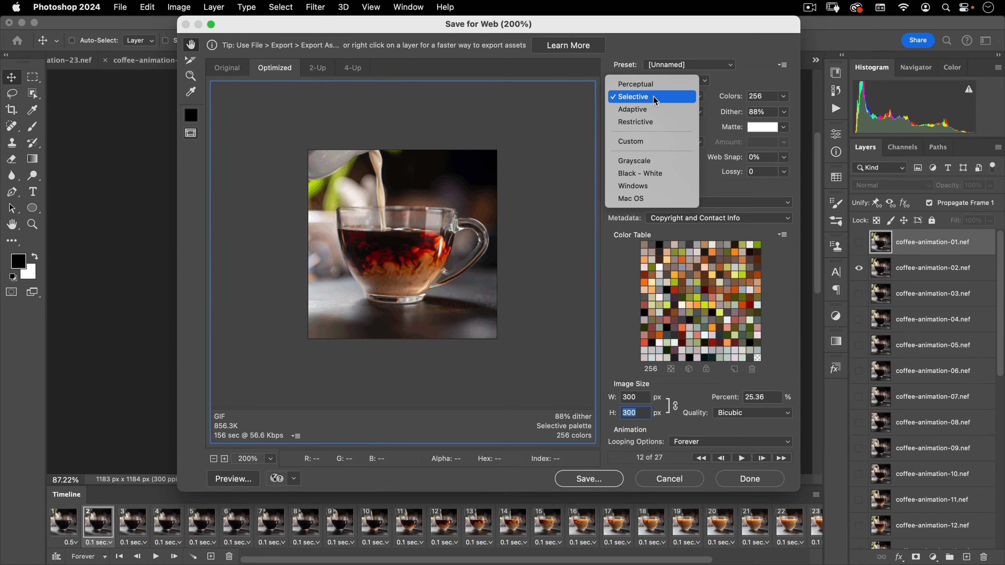
{"action": "left_click", "coordinate": [650, 84]}
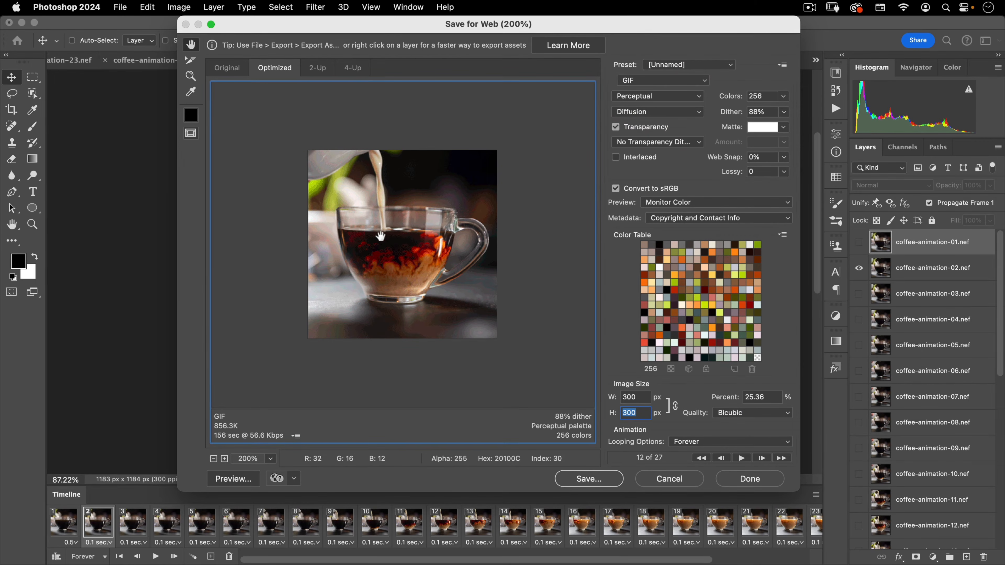
{"action": "left_click", "coordinate": [657, 101]}
{"action": "left_click", "coordinate": [651, 107]}
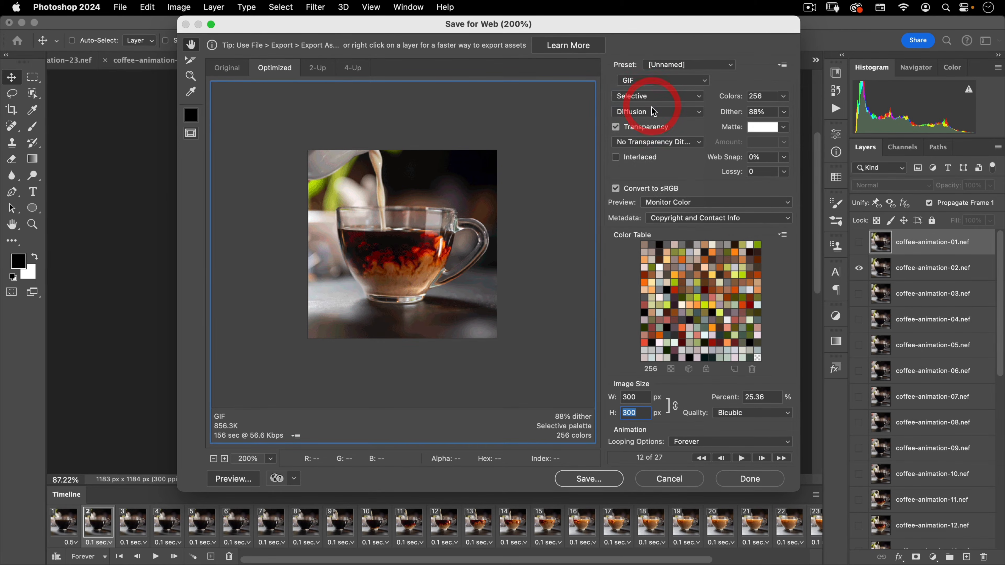
Compare the Adaptive and Selective color reduction in the preview, and set the GIF to Adaptive
{"action": "left_click", "coordinate": [650, 99]}
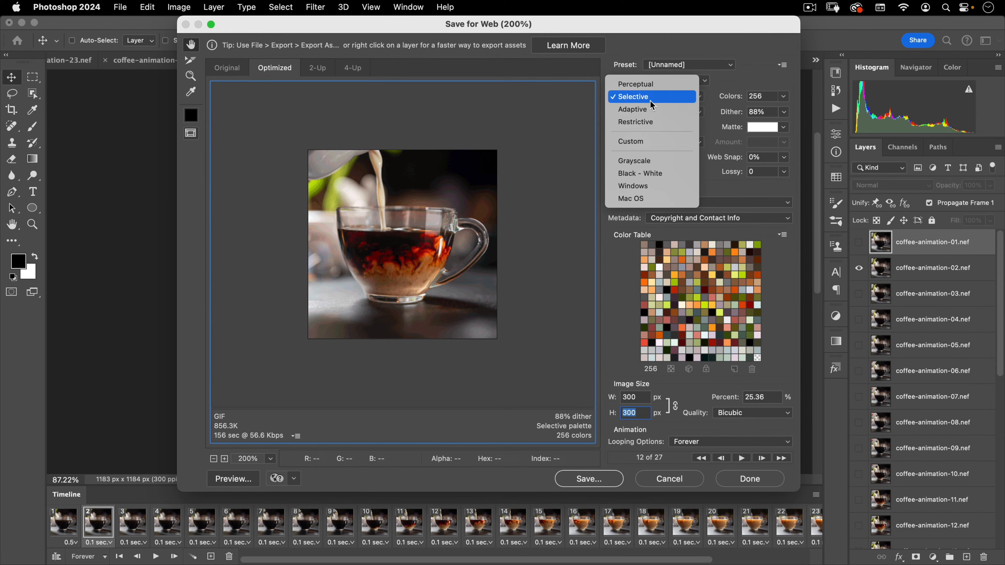
{"action": "left_click", "coordinate": [649, 106]}
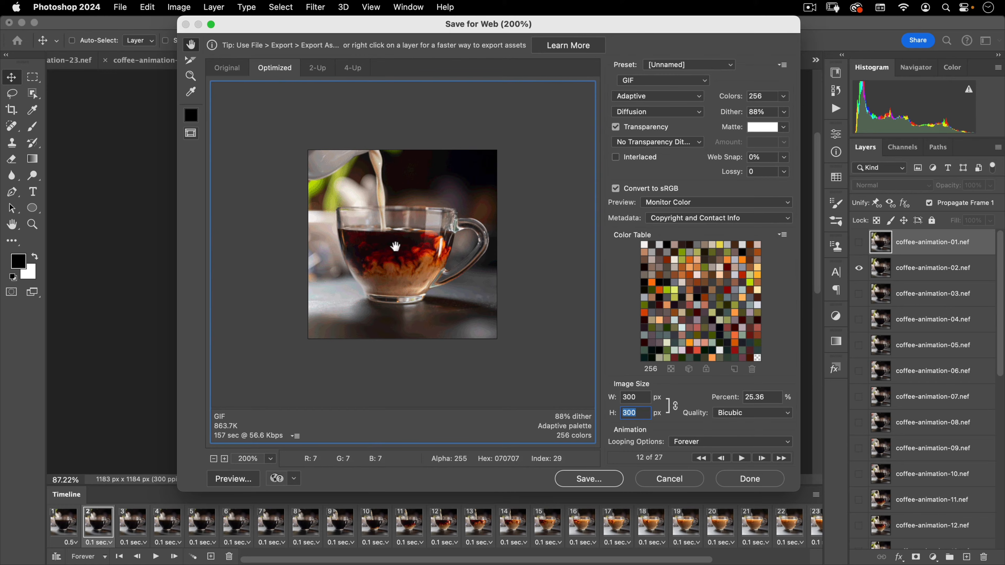
{"action": "left_click", "coordinate": [651, 97]}
{"action": "left_click", "coordinate": [650, 85]}
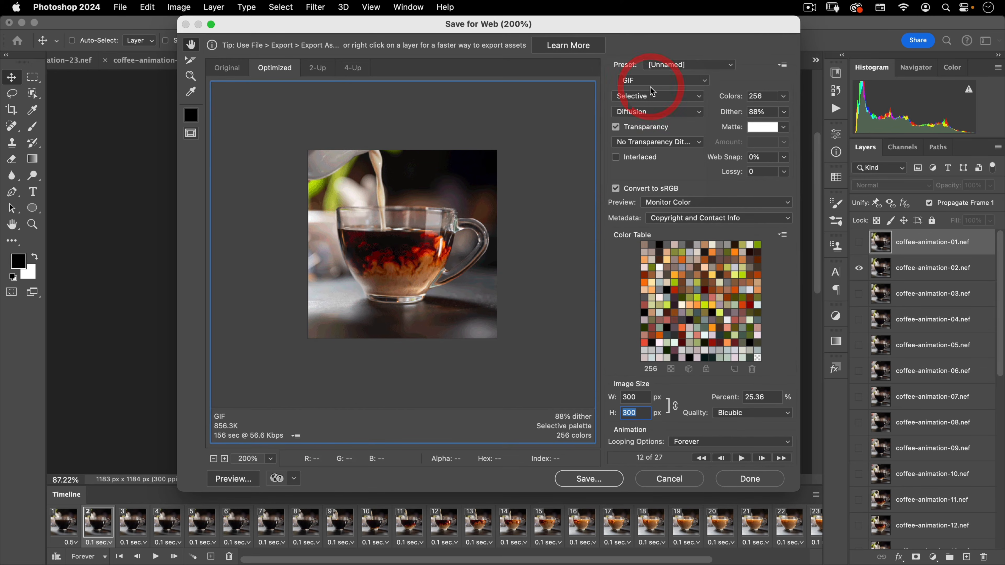
{"action": "left_click", "coordinate": [651, 95]}
{"action": "left_click", "coordinate": [637, 107]}
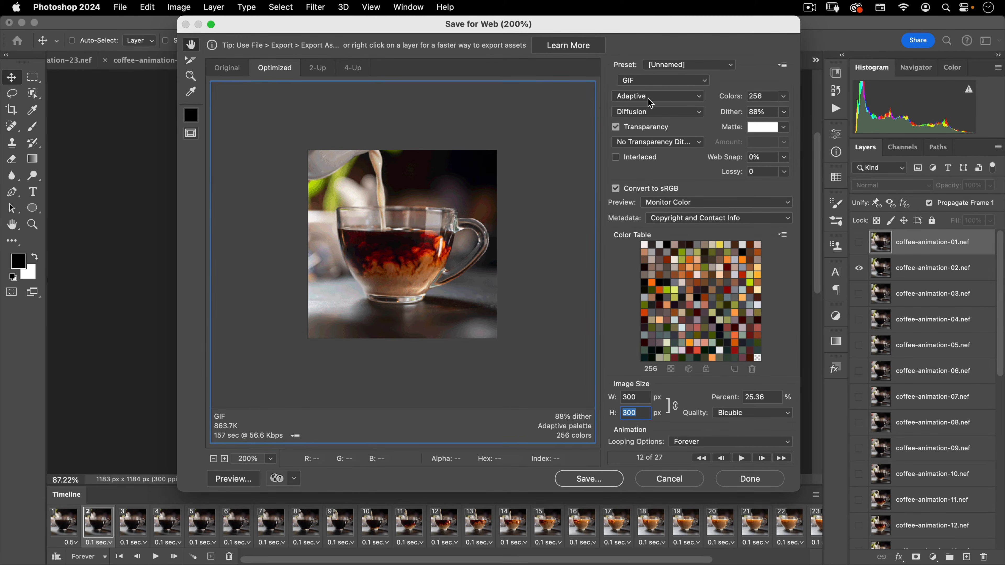
Try Pattern dithering on the GIF preview and switch back to Diffusion
{"action": "left_click", "coordinate": [645, 112]}
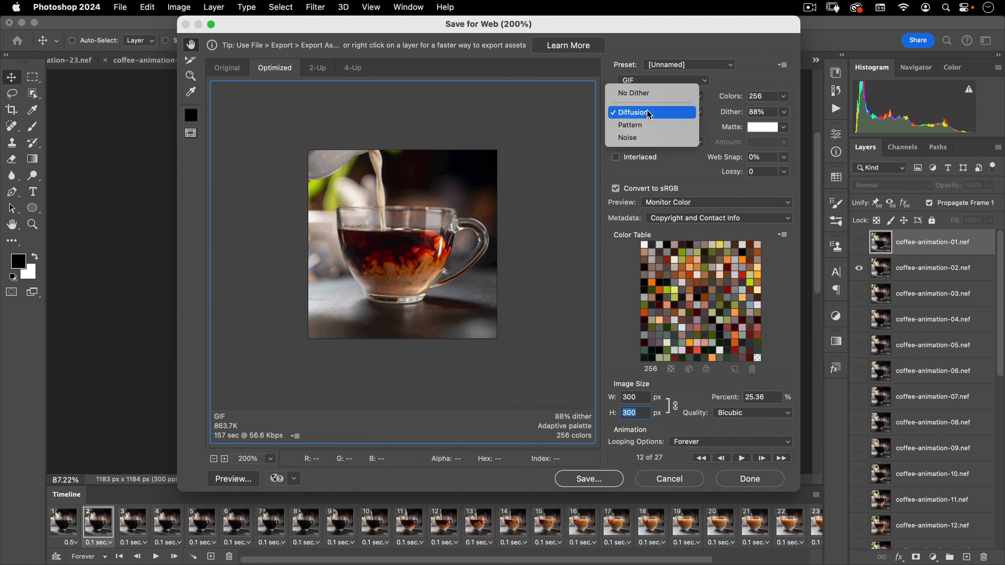
{"action": "left_click", "coordinate": [645, 115]}
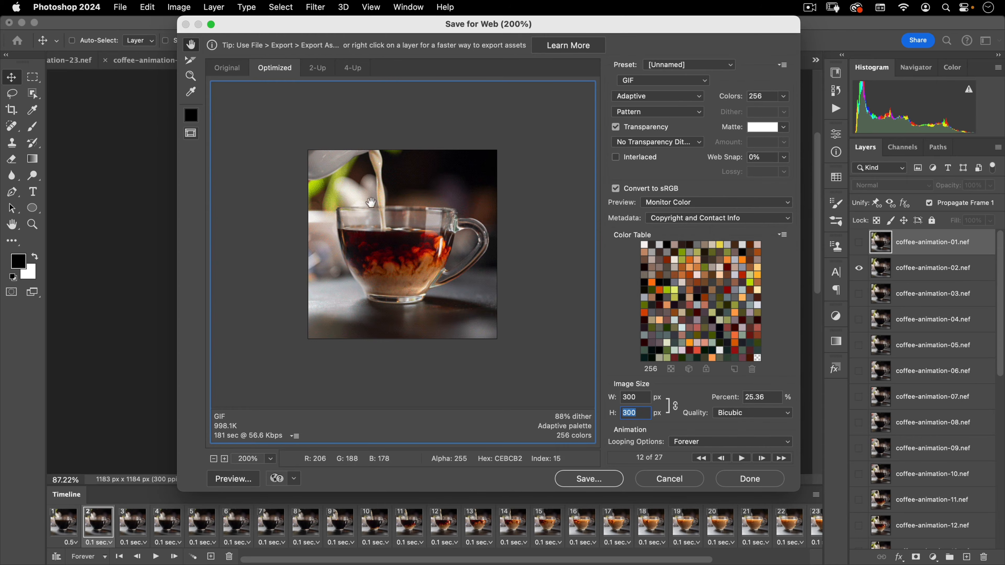
{"action": "left_click", "coordinate": [674, 114]}
{"action": "left_click", "coordinate": [675, 101]}
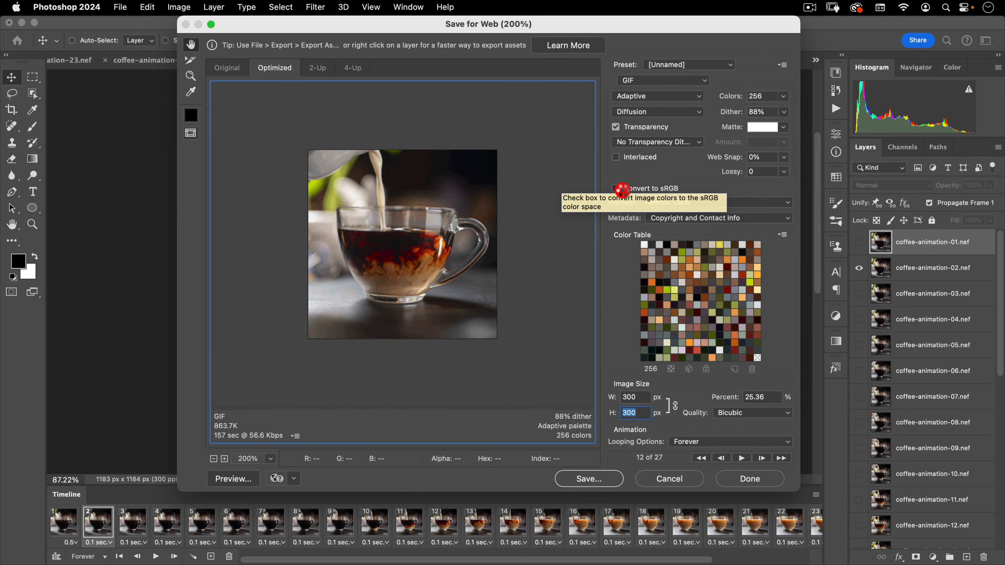
Turn the sRGB conversion off and on again, and look through the color table options
{"action": "left_click", "coordinate": [623, 191]}
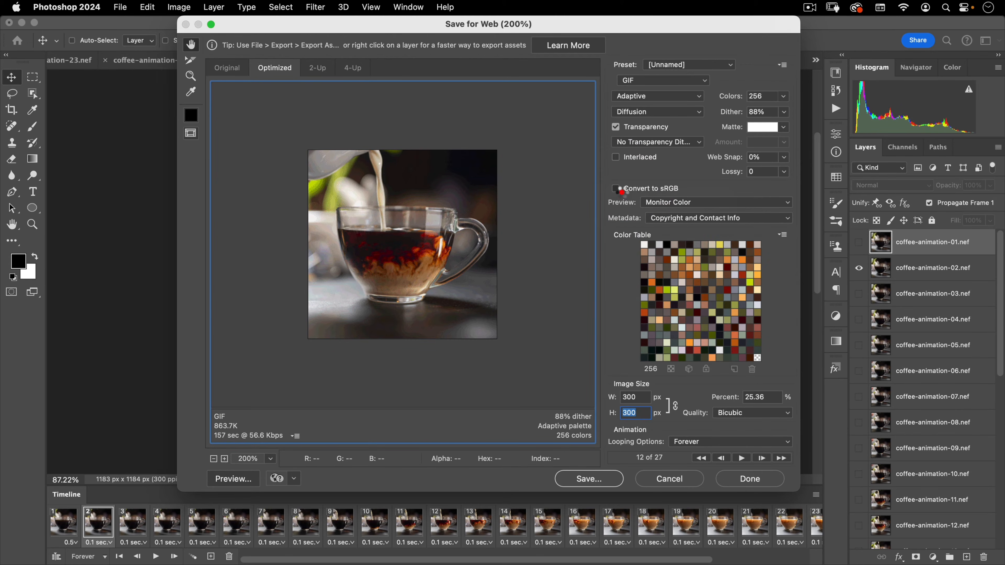
{"action": "left_click", "coordinate": [622, 192]}
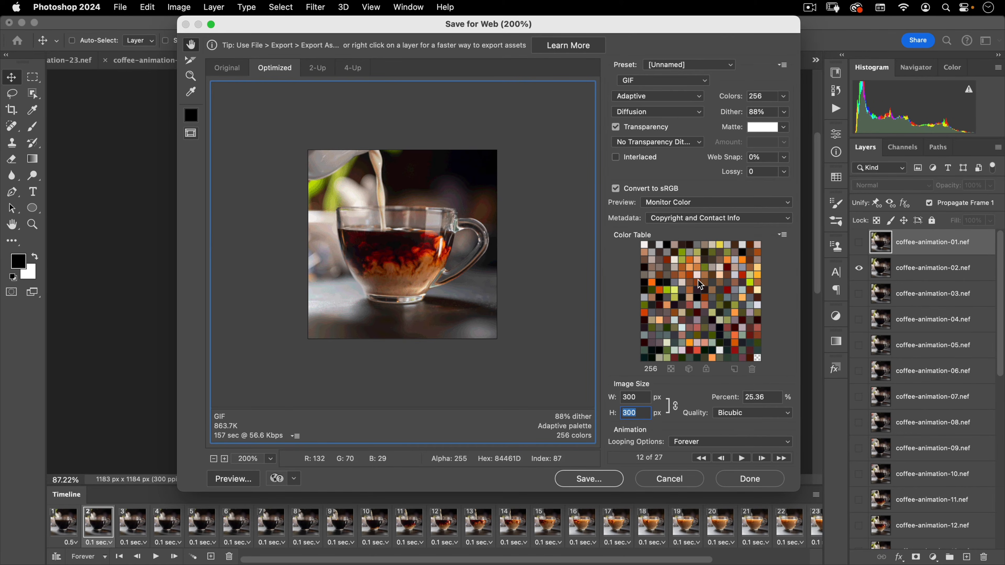
{"action": "left_click", "coordinate": [782, 234]}
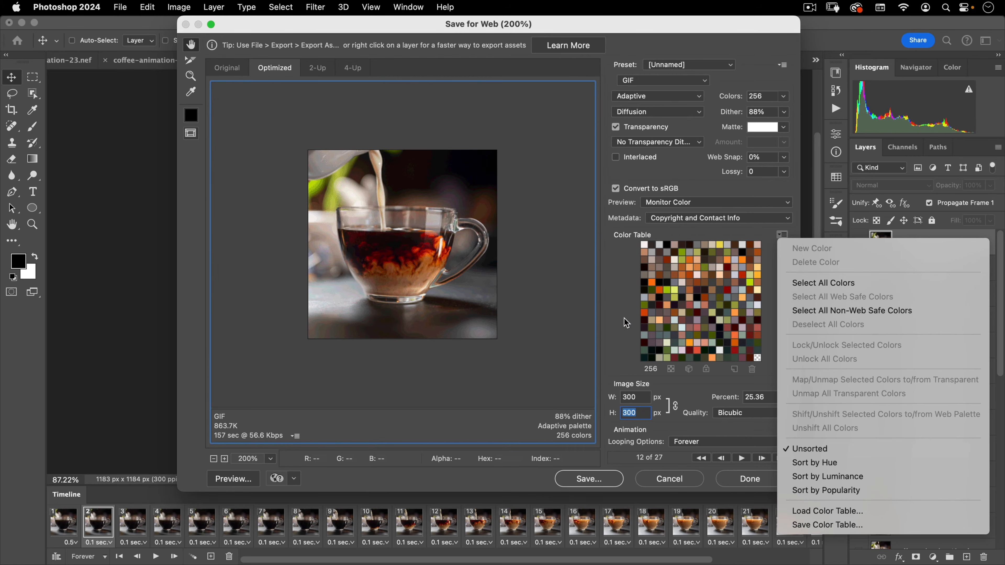
{"action": "left_click", "coordinate": [602, 293]}
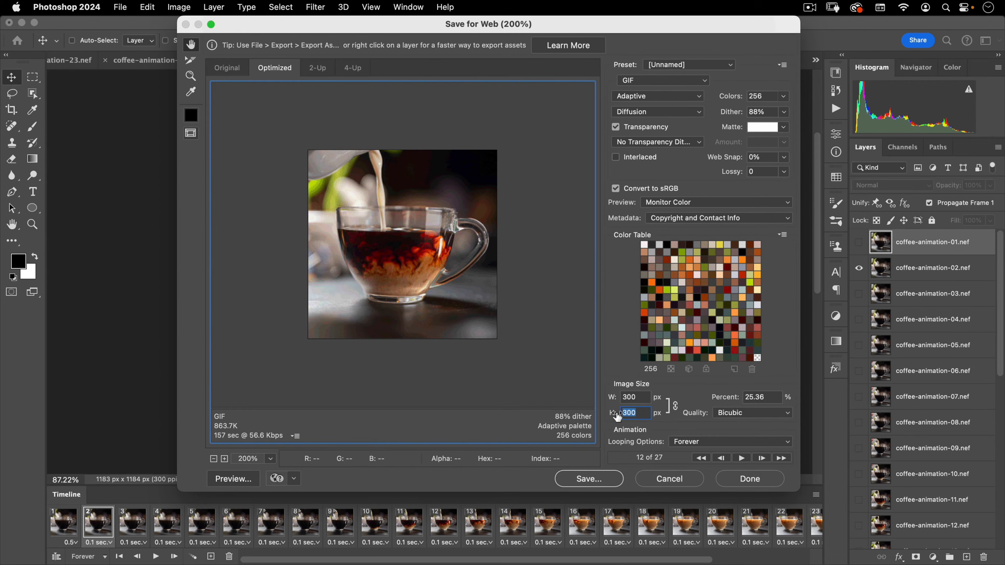
Try the Once looping option with a preview playback, restore looping to Forever, and replay the animation
{"action": "left_click", "coordinate": [705, 448]}
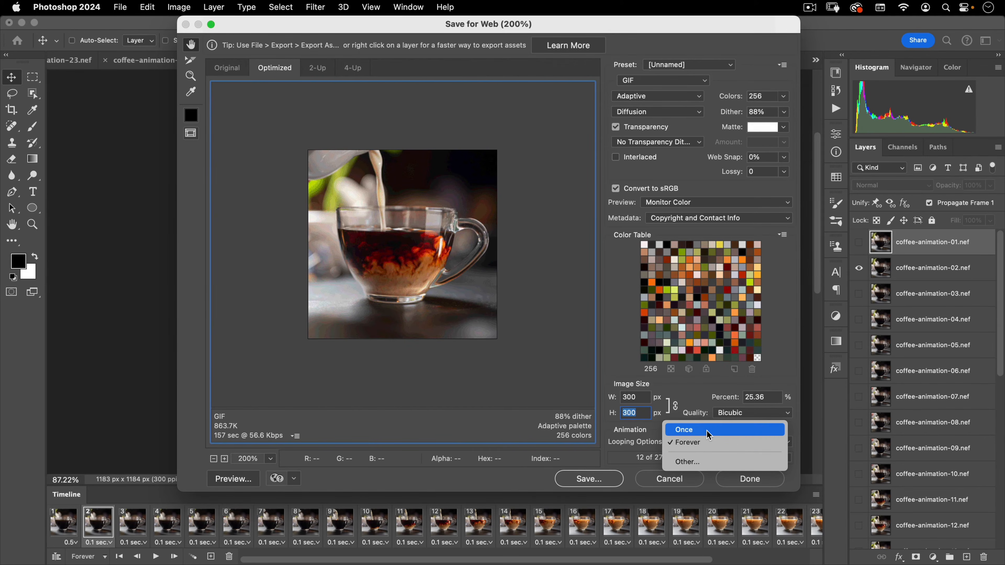
{"action": "left_click", "coordinate": [697, 430]}
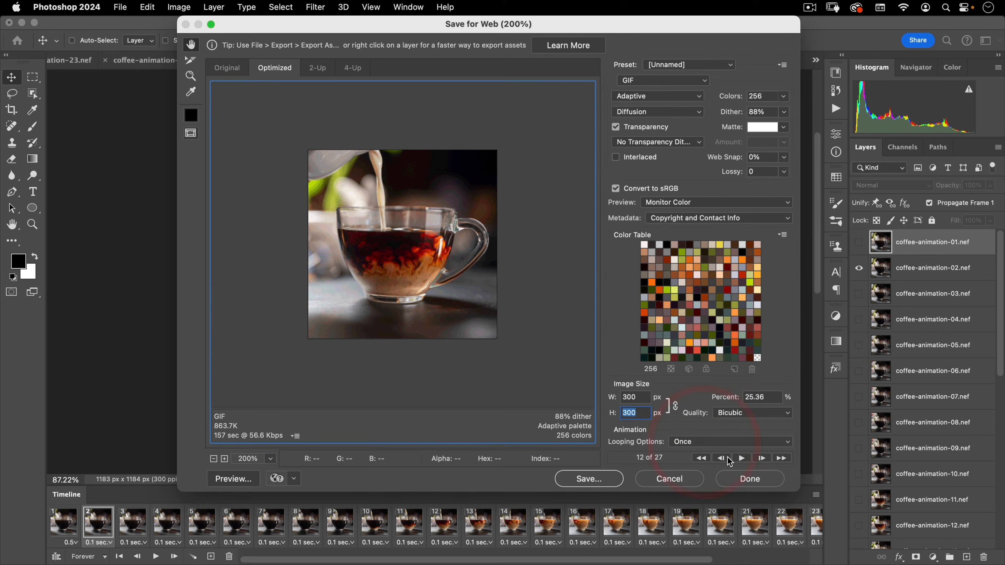
{"action": "left_click", "coordinate": [742, 461]}
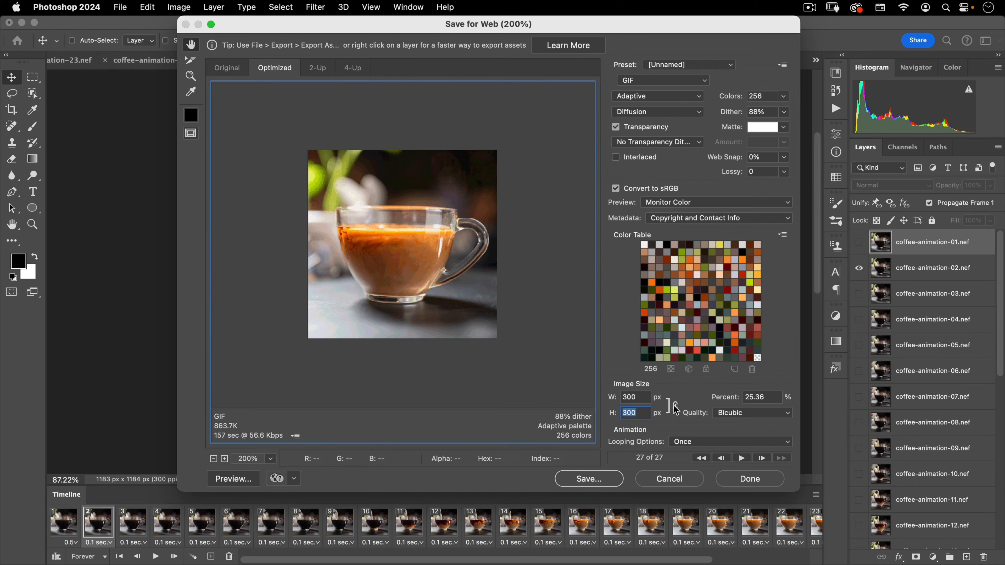
{"action": "left_click", "coordinate": [724, 442]}
{"action": "left_click", "coordinate": [727, 455]}
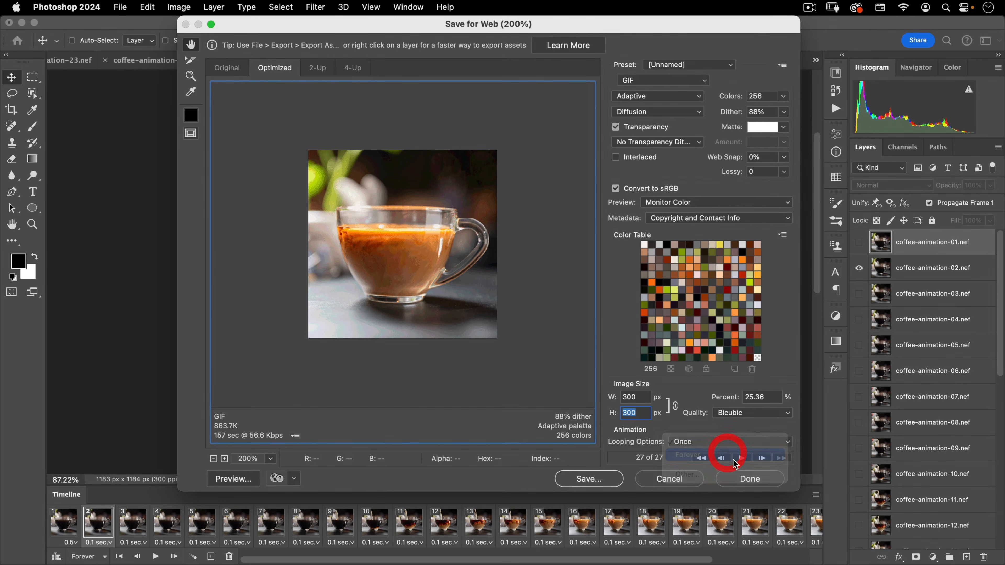
{"action": "left_click", "coordinate": [741, 458]}
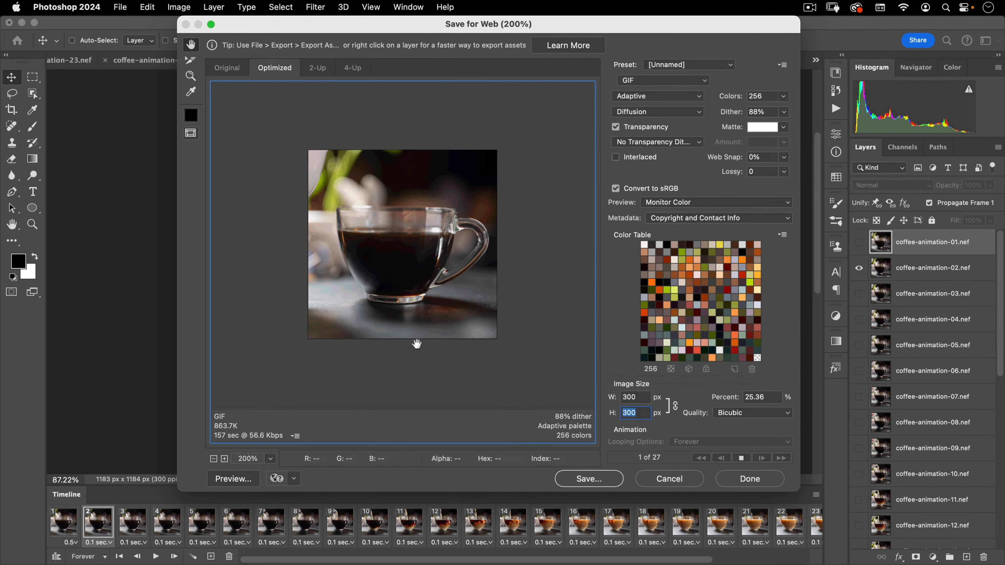
{"action": "left_click", "coordinate": [725, 442]}
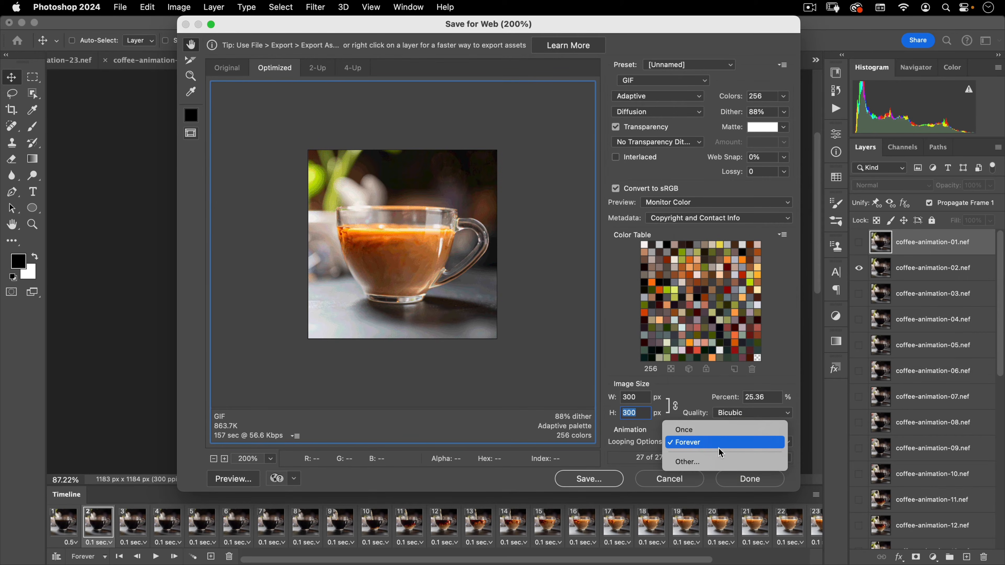
{"action": "left_click", "coordinate": [717, 460]}
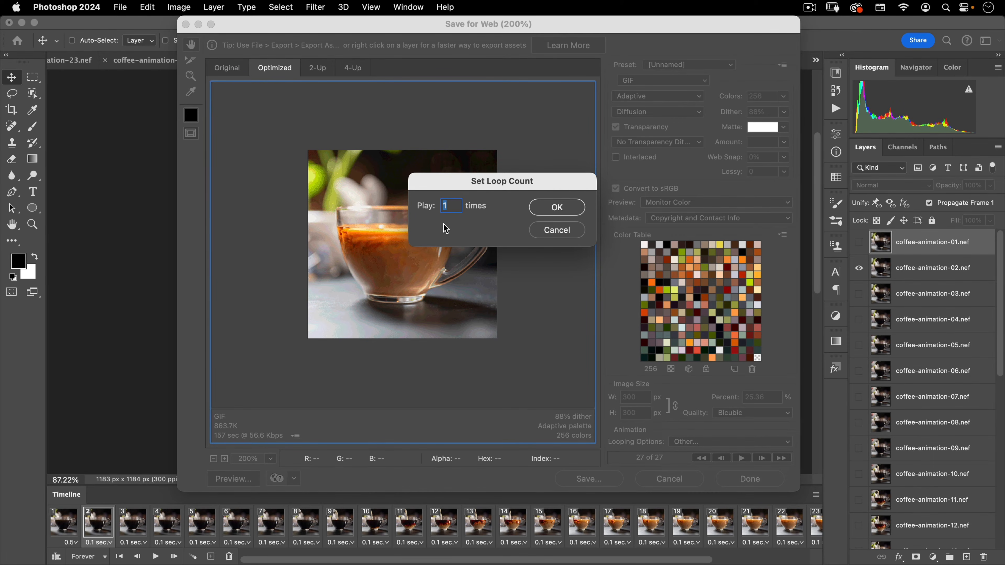
{"action": "left_click", "coordinate": [457, 207]}
{"action": "left_click", "coordinate": [548, 229]}
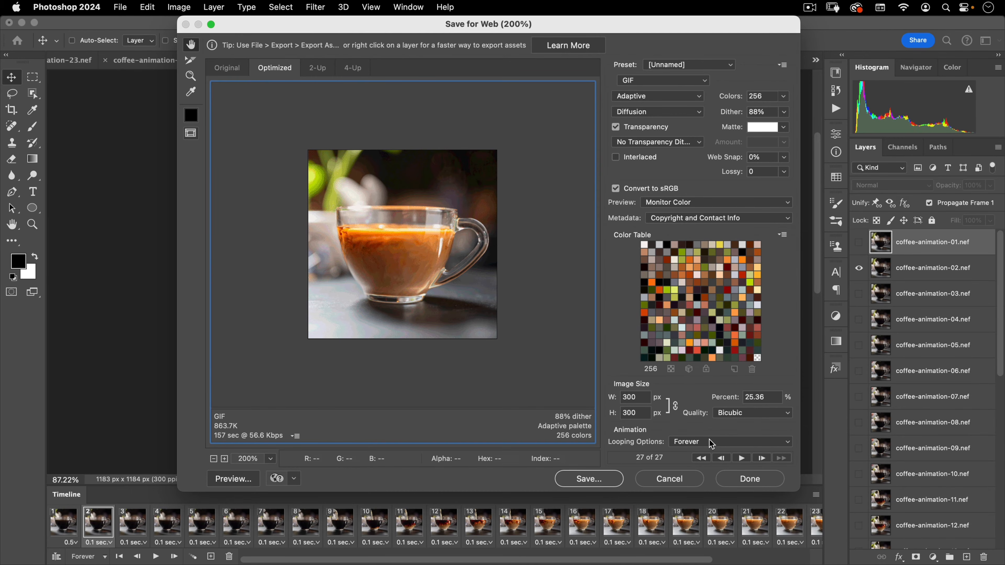
Save the optimized animation as "coffee pour.gif" in a different folder
{"action": "left_click", "coordinate": [598, 484]}
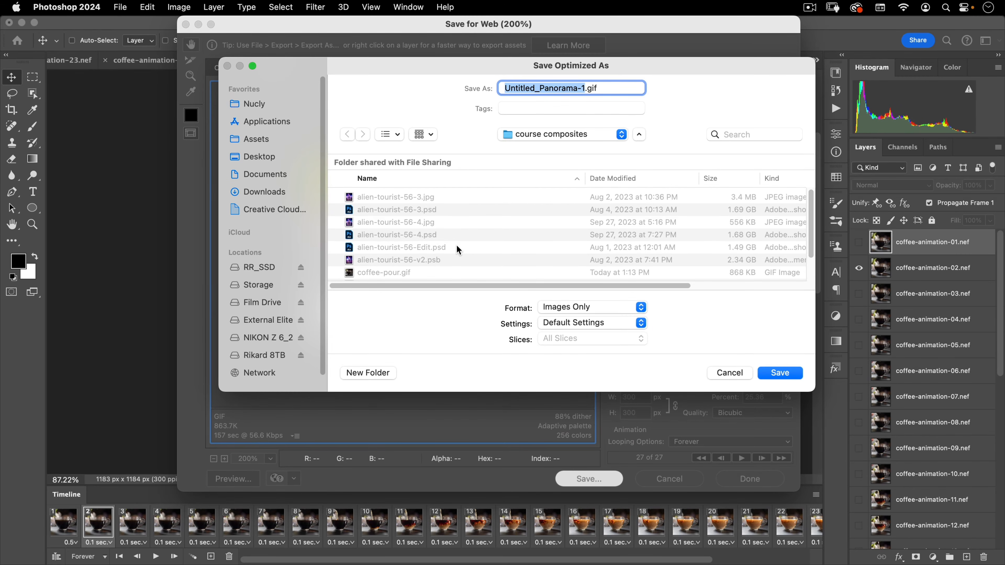
{"action": "type", "text": "coffee pu"}
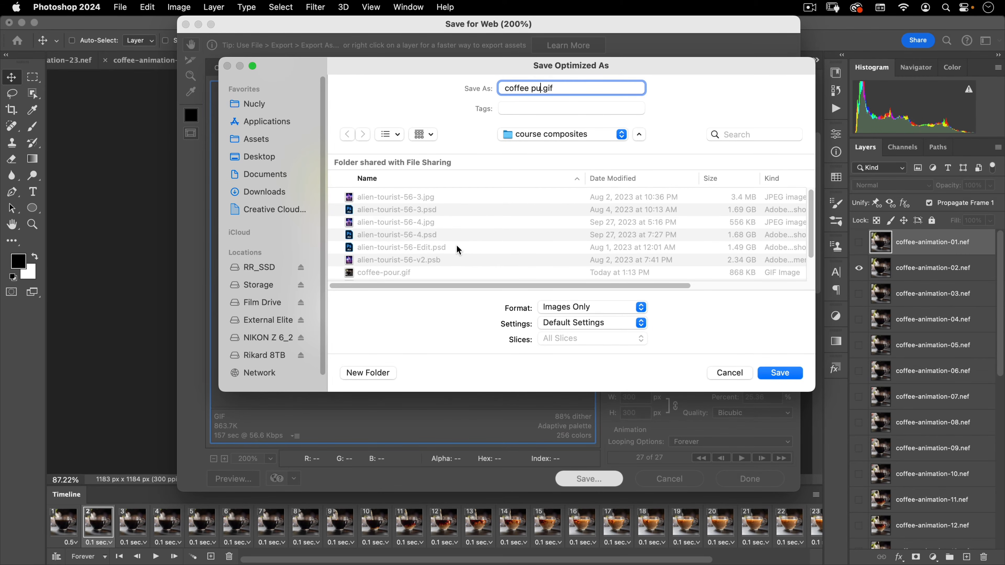
{"action": "key", "text": "BackSpace"}
{"action": "type", "text": "our"}
{"action": "left_click", "coordinate": [526, 135]}
{"action": "left_click", "coordinate": [515, 268]}
{"action": "left_click", "coordinate": [782, 373]}
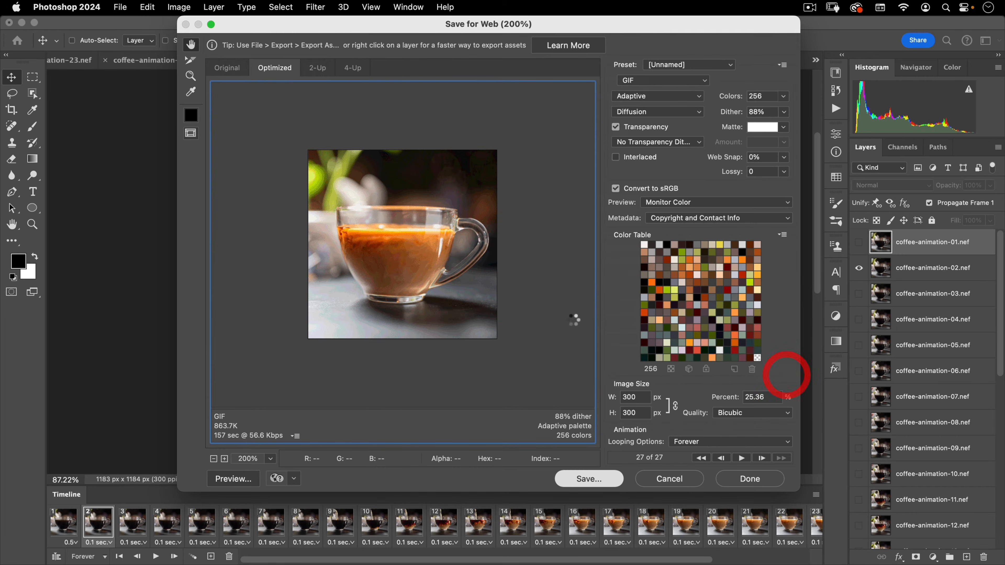
Switch to Finder and preview coffee-pour.gif from the assets folder, closing the preview when done
{"action": "key", "text": "super+Tab"}
{"action": "key", "text": "super+Tab"}
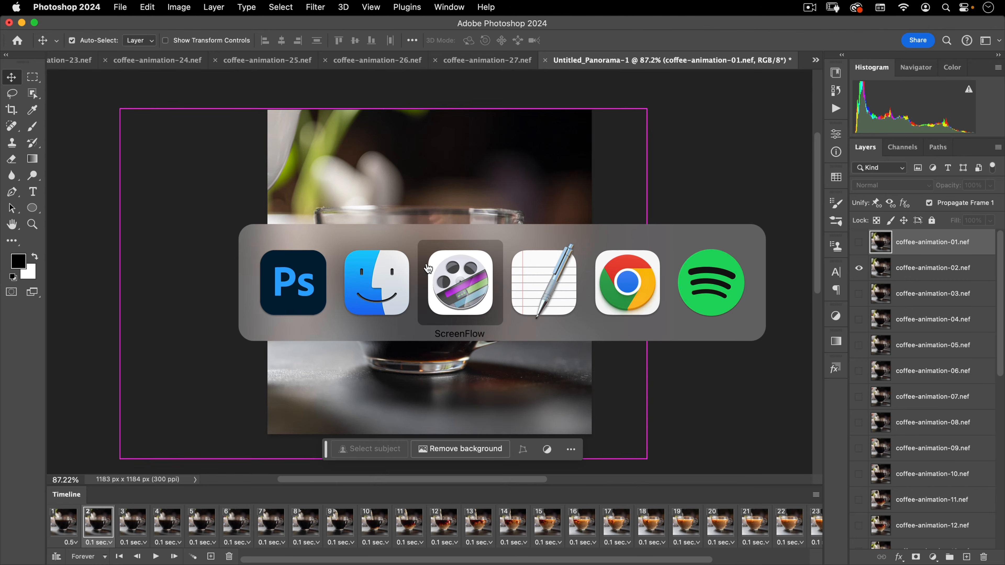
{"action": "left_click", "coordinate": [392, 268]}
{"action": "left_click", "coordinate": [423, 149]}
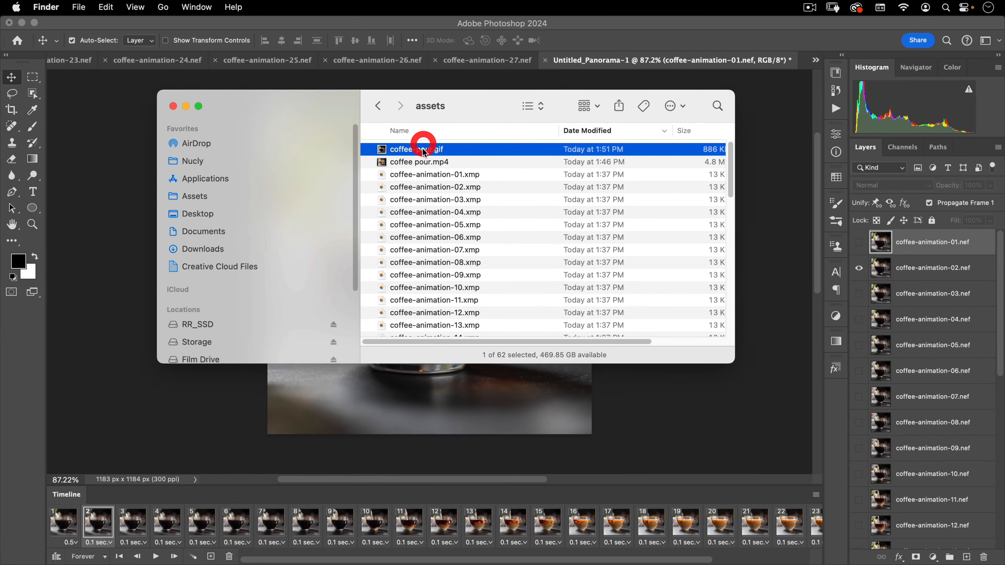
{"action": "key", "text": "space"}
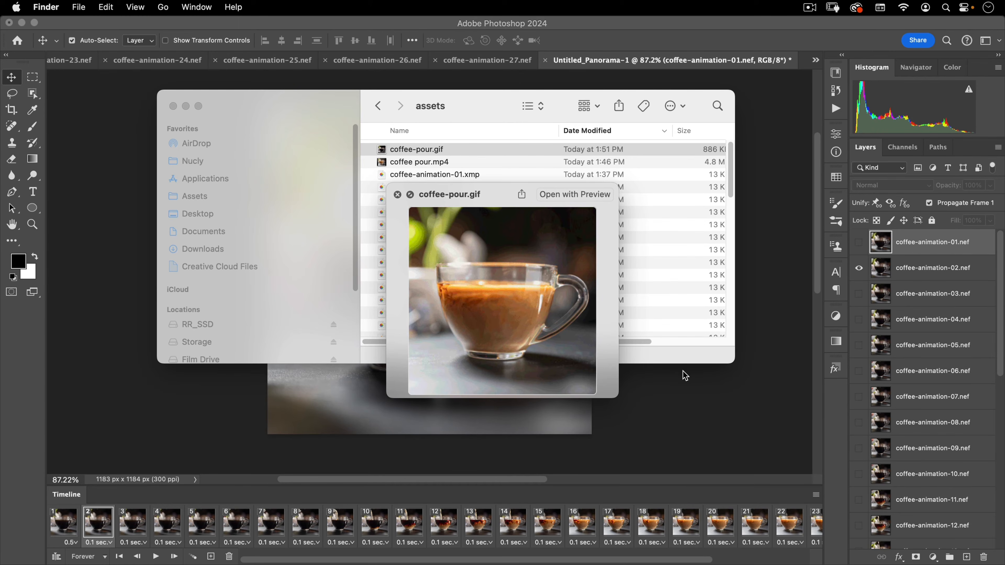
{"action": "left_click", "coordinate": [397, 194]}
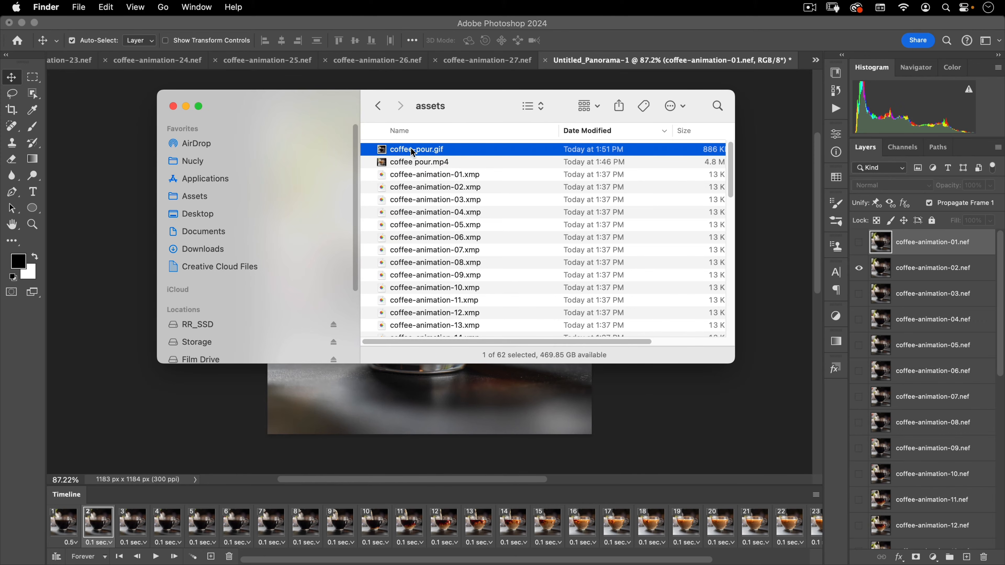
Open coffee-pour.gif in Chrome to watch the animation, and return to Photoshop
{"action": "left_click_drag", "start_coordinate": [412, 155], "coordinate": [204, 549]}
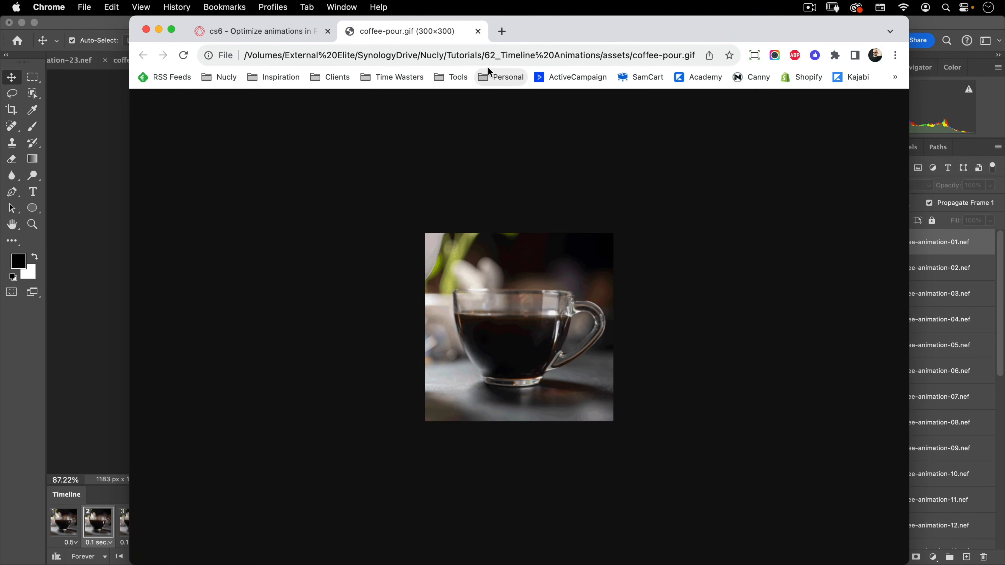
{"action": "left_click_drag", "start_coordinate": [569, 15], "coordinate": [553, 23]}
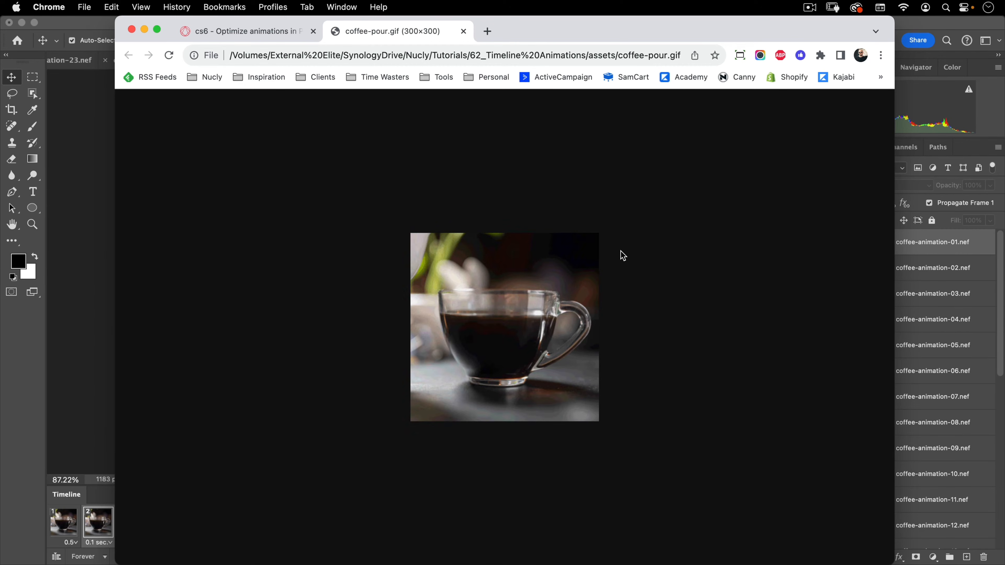
{"action": "left_click", "coordinate": [99, 115]}
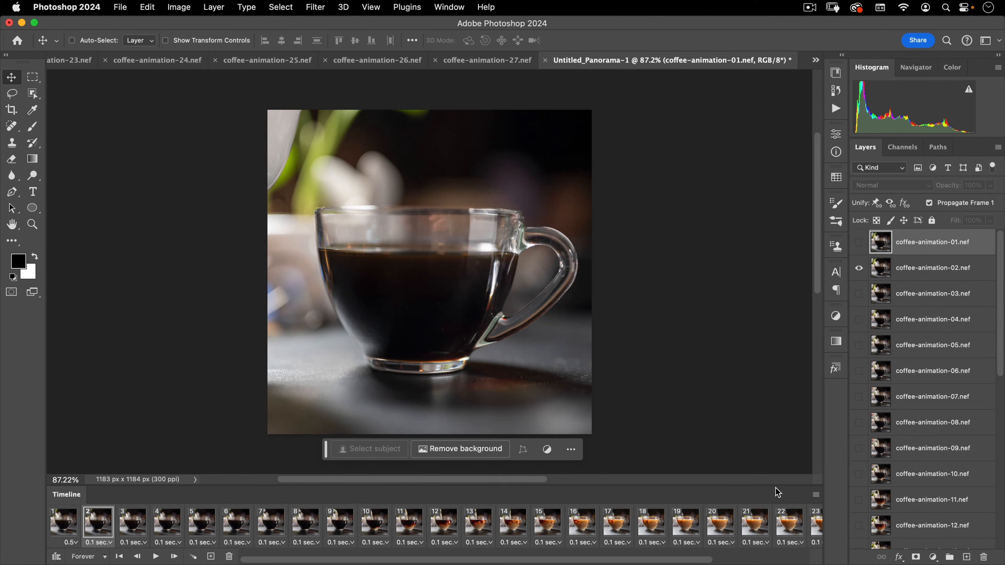
Optimize the frame animation by Bounding Box and Redundant Pixel Removal
{"action": "left_click", "coordinate": [815, 495]}
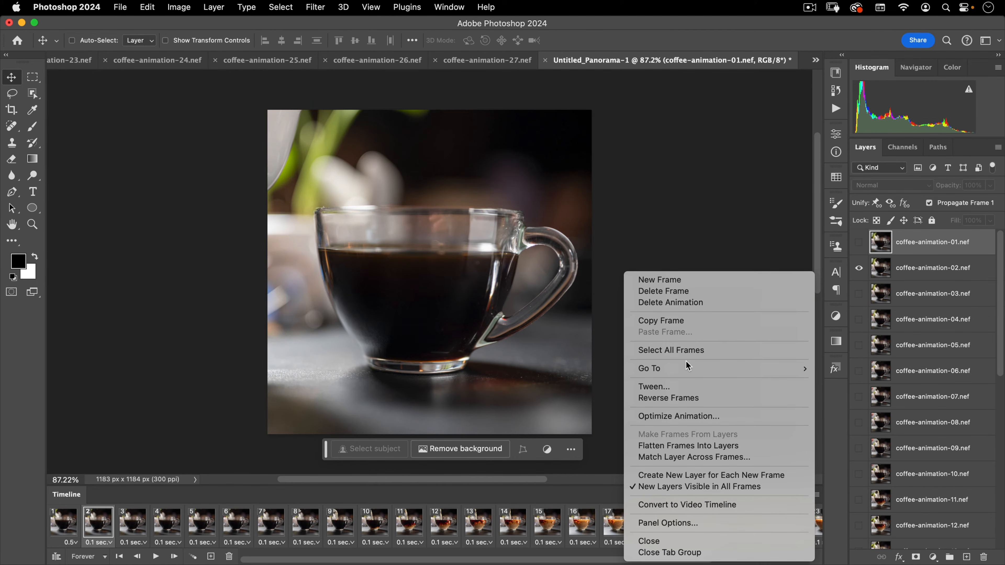
{"action": "mouse_move", "coordinate": [686, 372]}
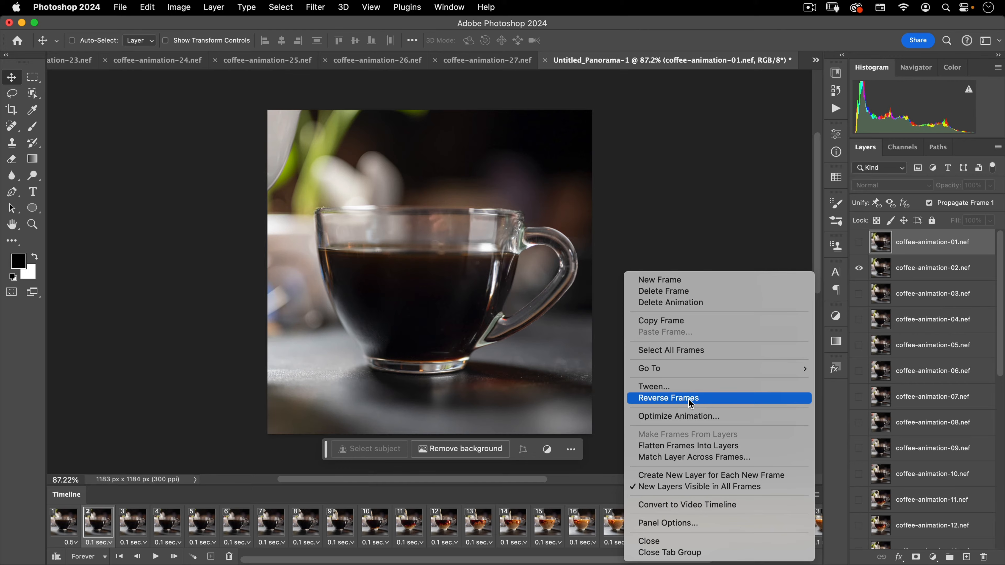
{"action": "left_click", "coordinate": [686, 419]}
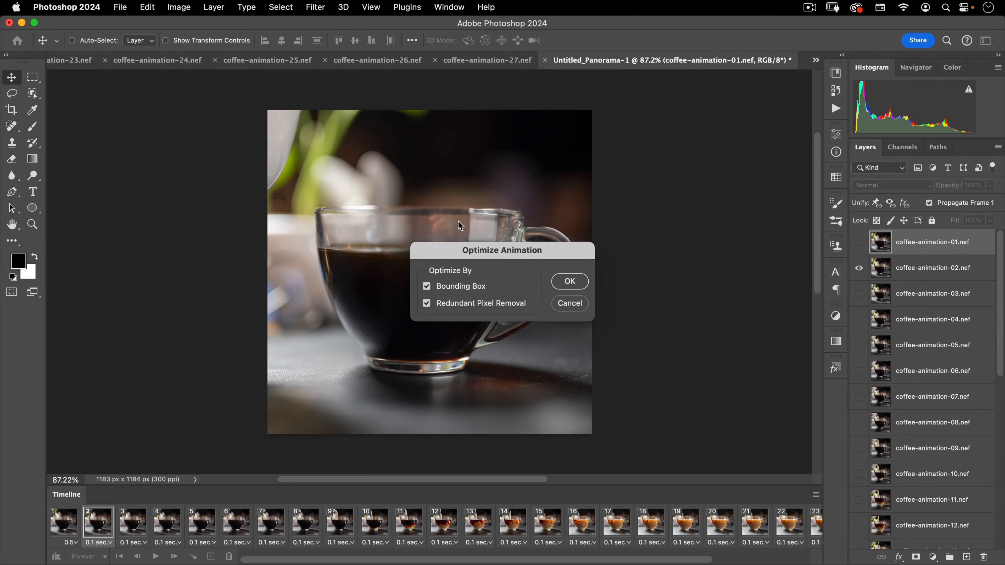
{"action": "left_click", "coordinate": [583, 281]}
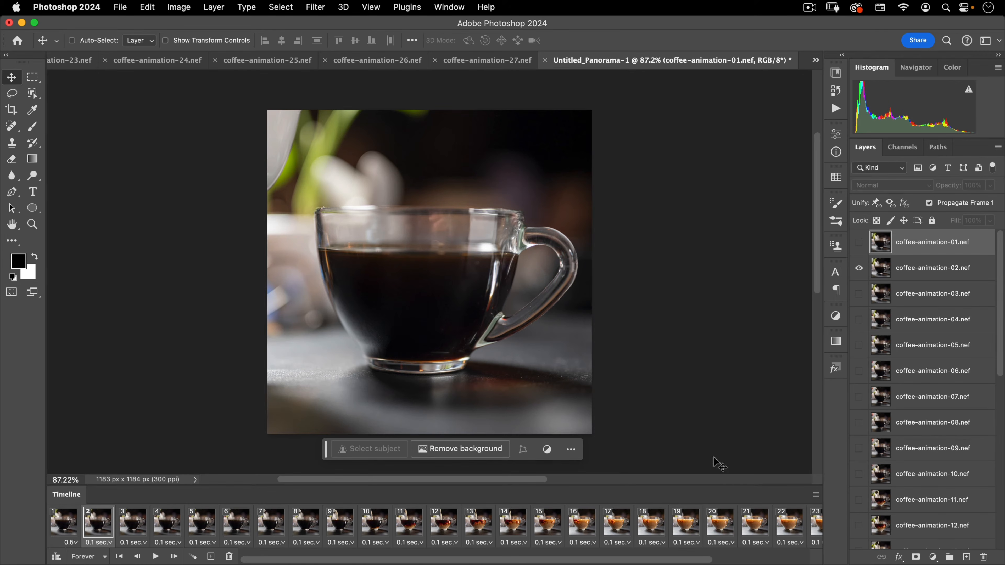
Look at the timeline's thumbnail size options and leave them without changing anything
{"action": "left_click", "coordinate": [816, 494]}
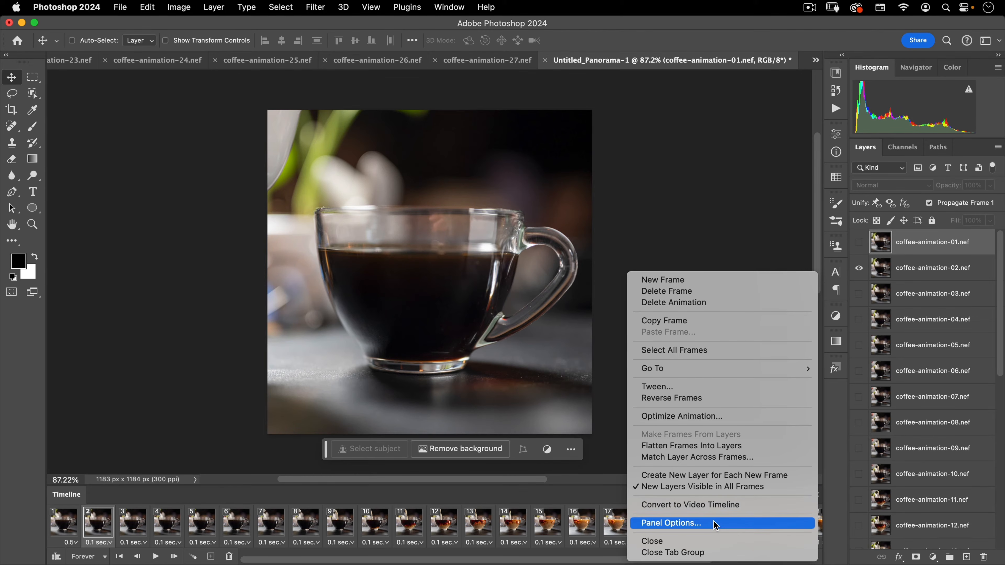
{"action": "left_click", "coordinate": [700, 525]}
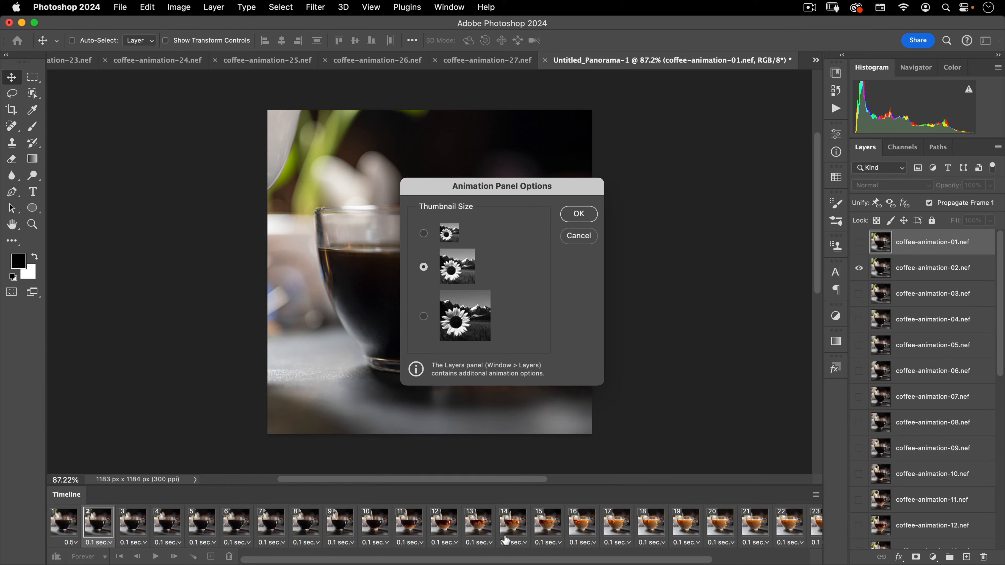
{"action": "left_click", "coordinate": [579, 236]}
Close the Timeline tab group
{"action": "left_click", "coordinate": [817, 495]}
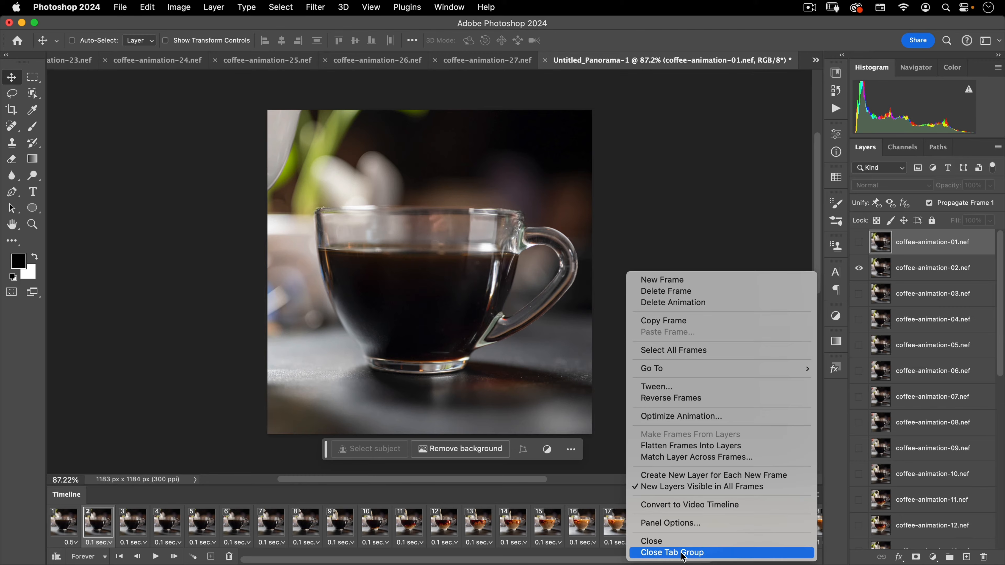
{"action": "left_click", "coordinate": [107, 498]}
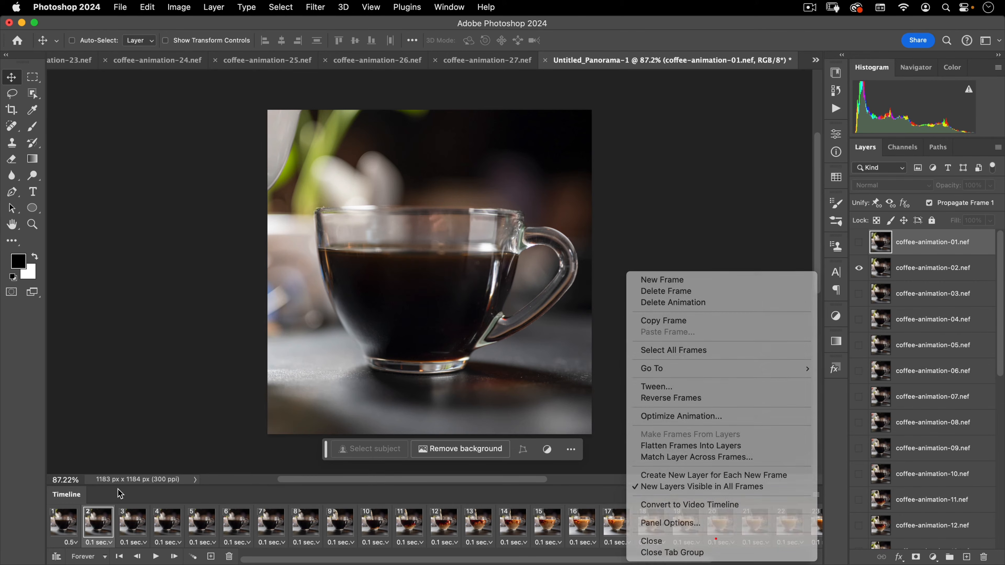
{"action": "left_click", "coordinate": [817, 494]}
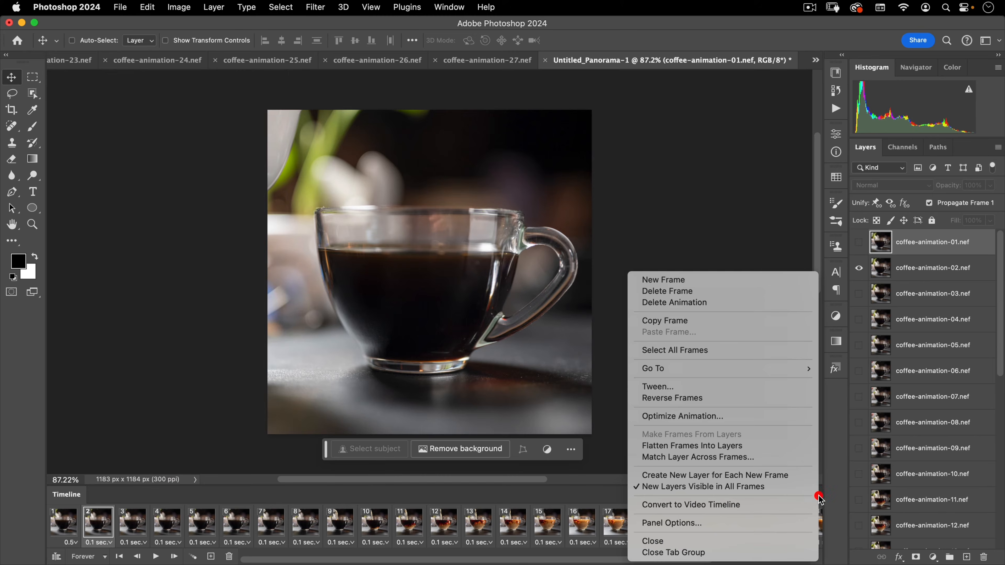
{"action": "left_click", "coordinate": [667, 553]}
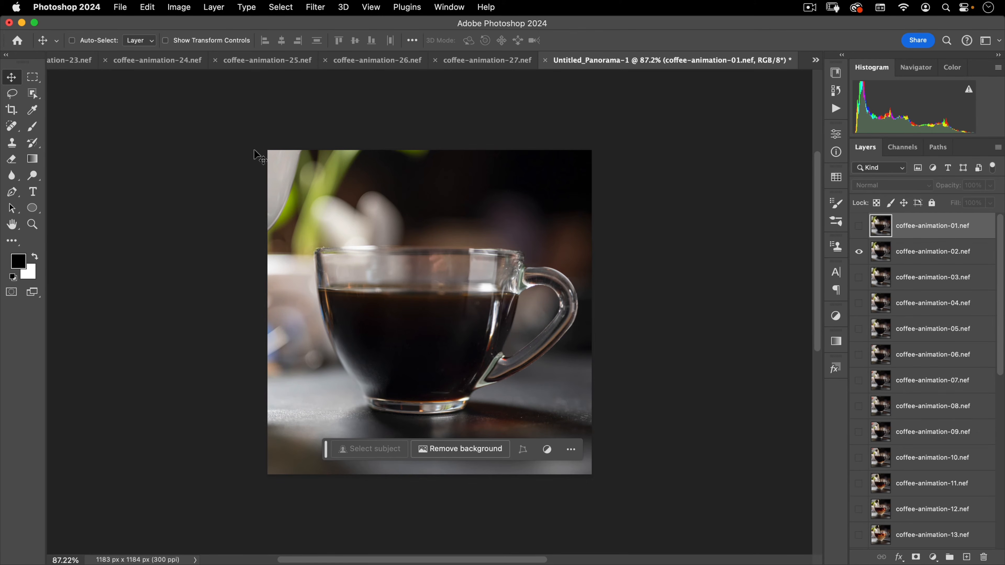
Close all open documents without saving, applying the choice to all of them
{"action": "left_click", "coordinate": [120, 7]}
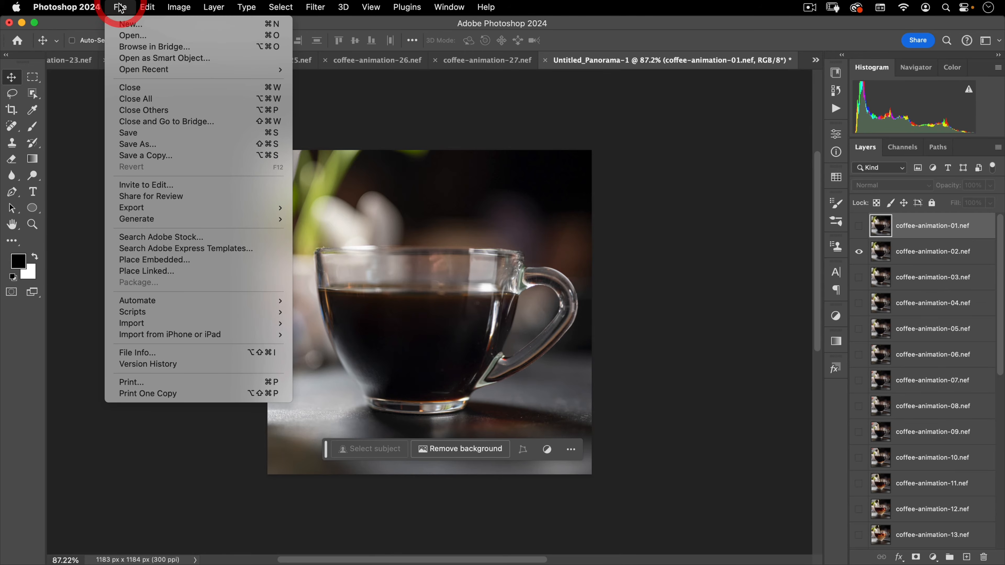
{"action": "left_click", "coordinate": [131, 99]}
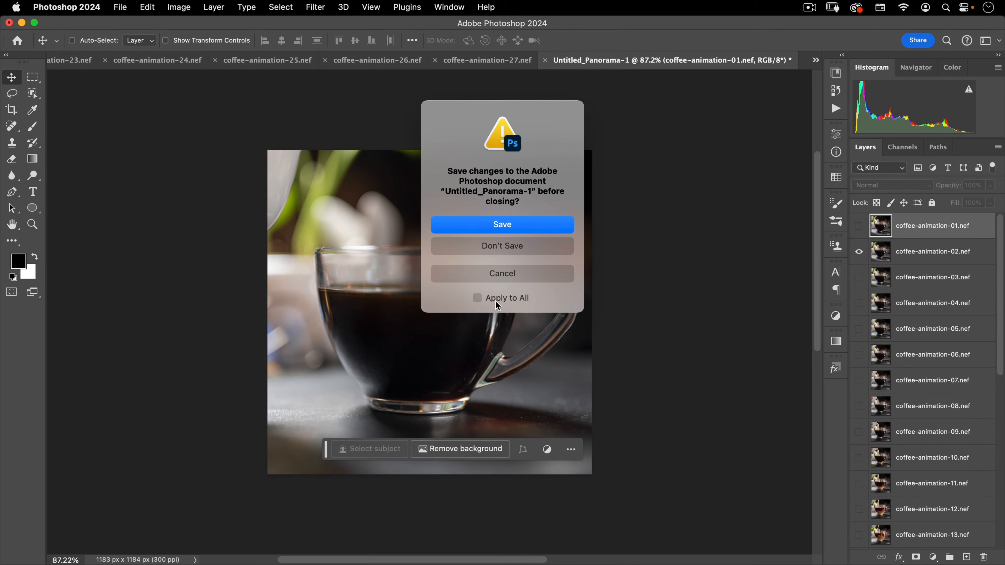
{"action": "left_click", "coordinate": [479, 298]}
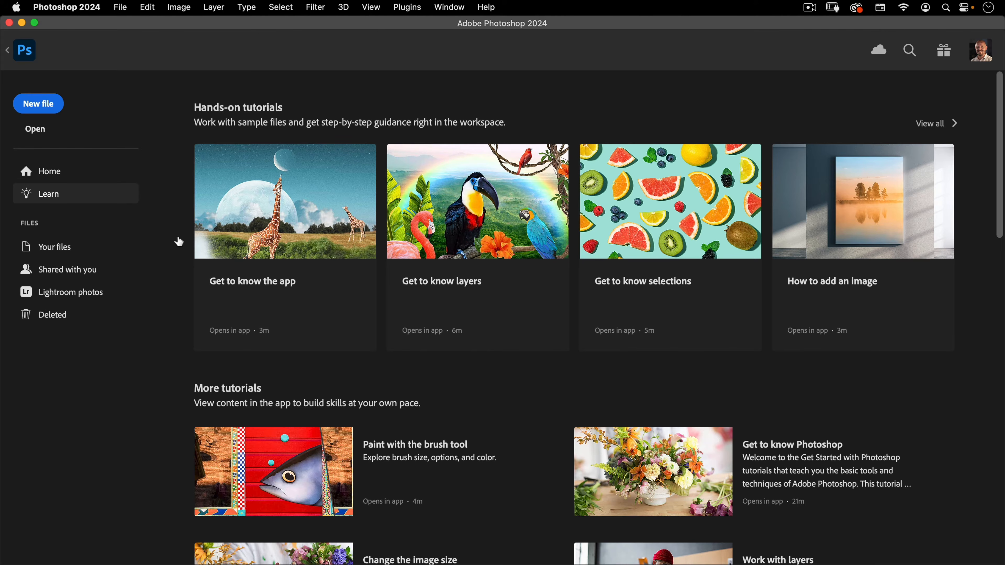
Open floating-jedi-after.jpg and floating-jedi-before.jpg together from the assets folder
{"action": "left_click", "coordinate": [121, 8]}
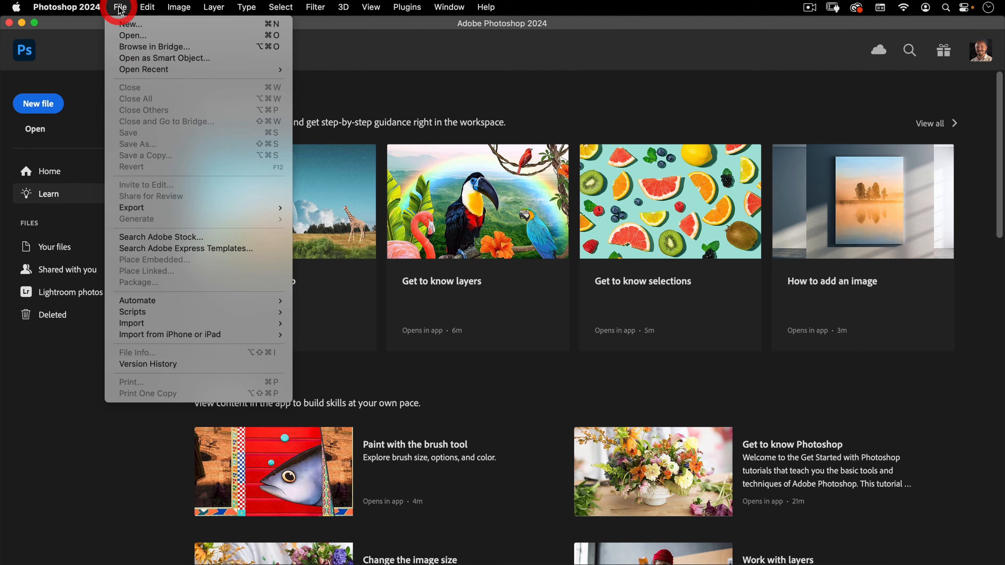
{"action": "left_click", "coordinate": [123, 38]}
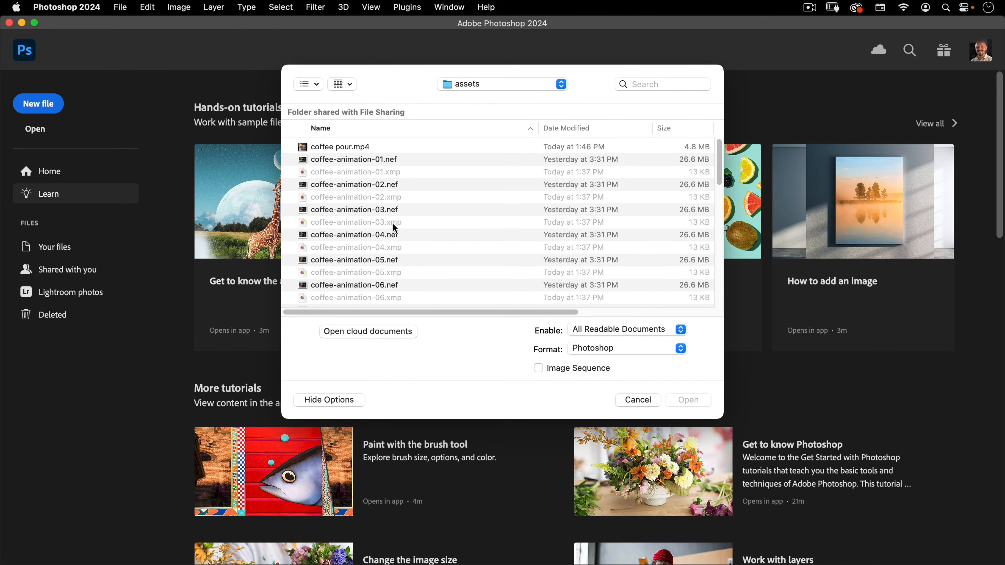
{"action": "scroll", "coordinate": [395, 228], "scroll_direction": "down", "scroll_amount": 15}
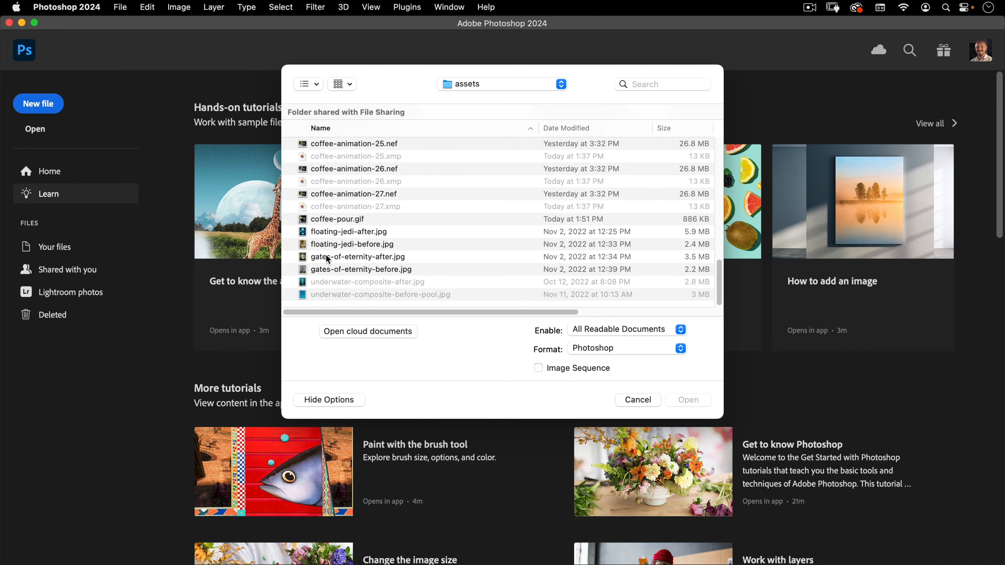
{"action": "left_click", "coordinate": [338, 246]}
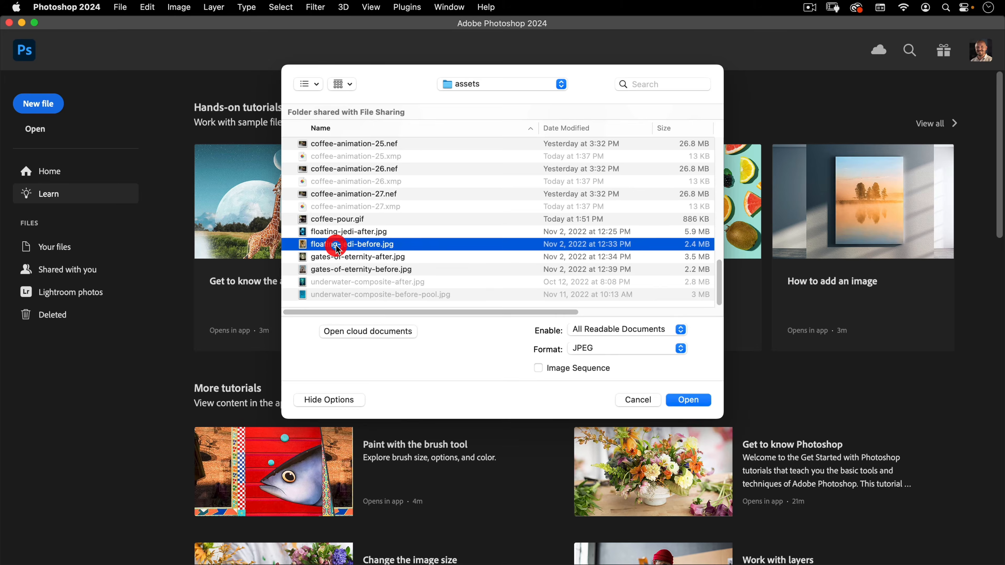
{"action": "left_click", "coordinate": [340, 232], "text": "shift"}
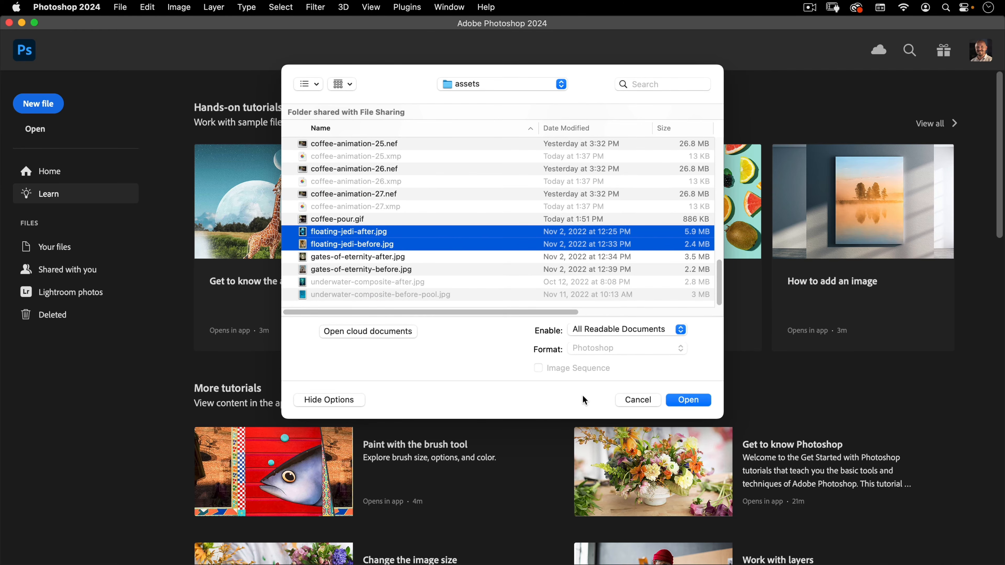
{"action": "left_click", "coordinate": [688, 403]}
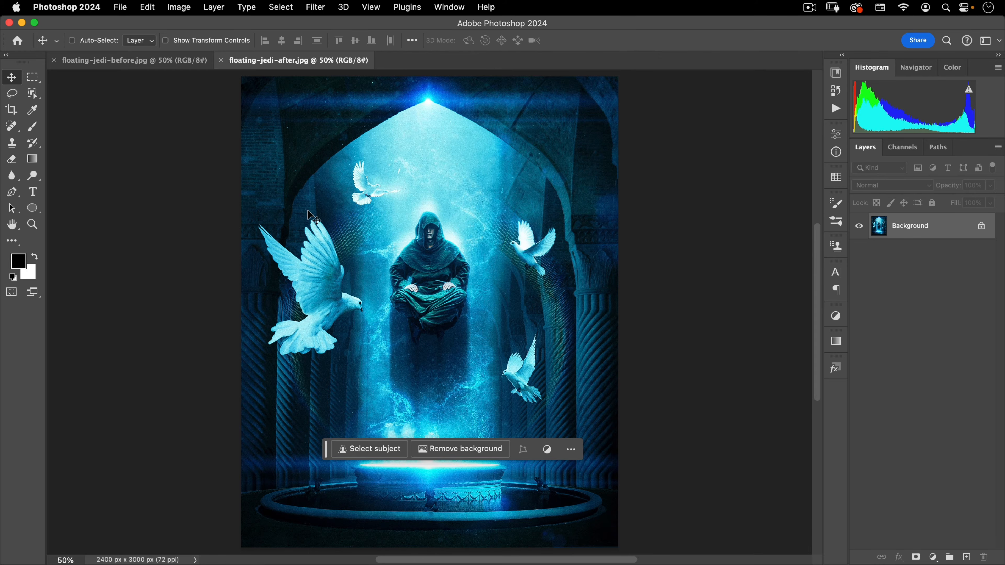
Float the floating-jedi-before.jpg document in its own window and copy its image into floating-jedi-after.jpg as an aligned layer on top
{"action": "left_click", "coordinate": [128, 60]}
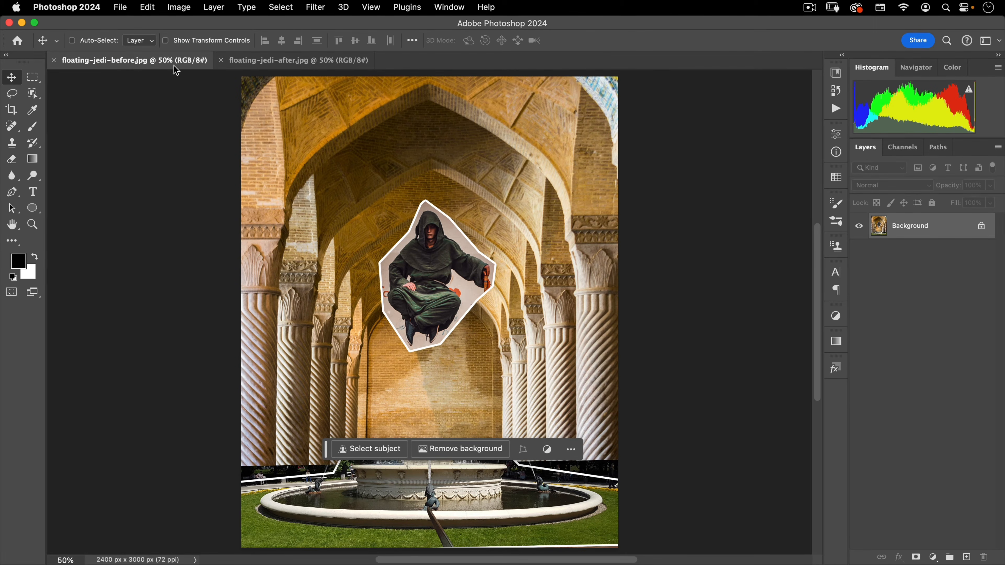
{"action": "mouse_move", "coordinate": [170, 61]}
{"action": "left_mouse_down"}
{"action": "mouse_move", "coordinate": [241, 142]}
{"action": "mouse_move", "coordinate": [516, 101]}
{"action": "left_mouse_up"}
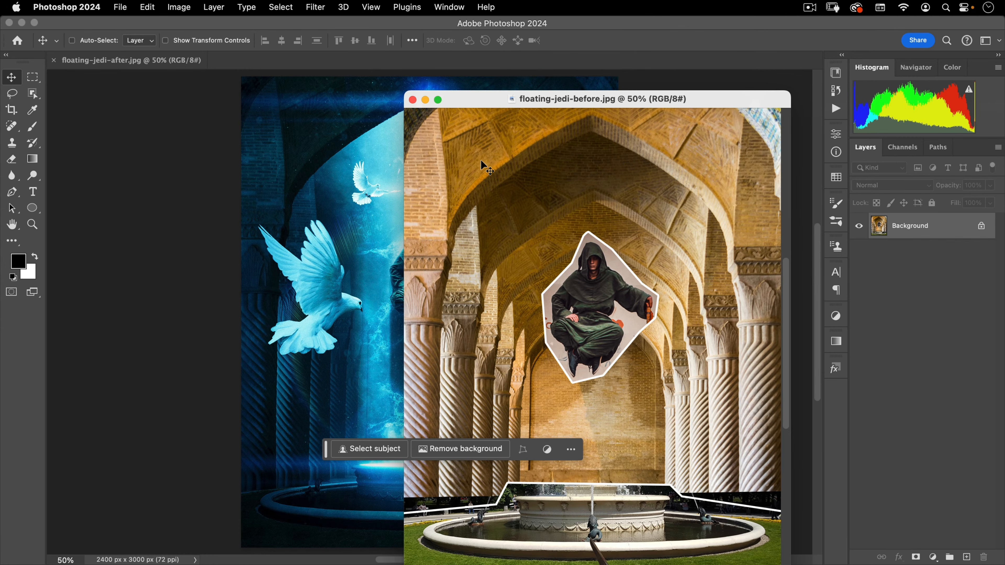
{"action": "left_click", "coordinate": [315, 177]}
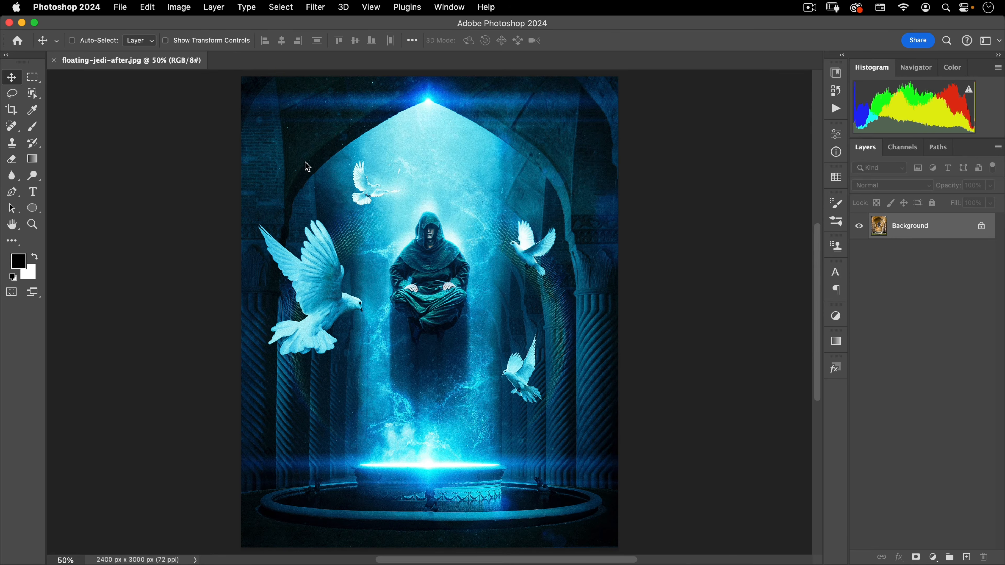
{"action": "left_click_drag", "start_coordinate": [306, 160], "coordinate": [304, 159]}
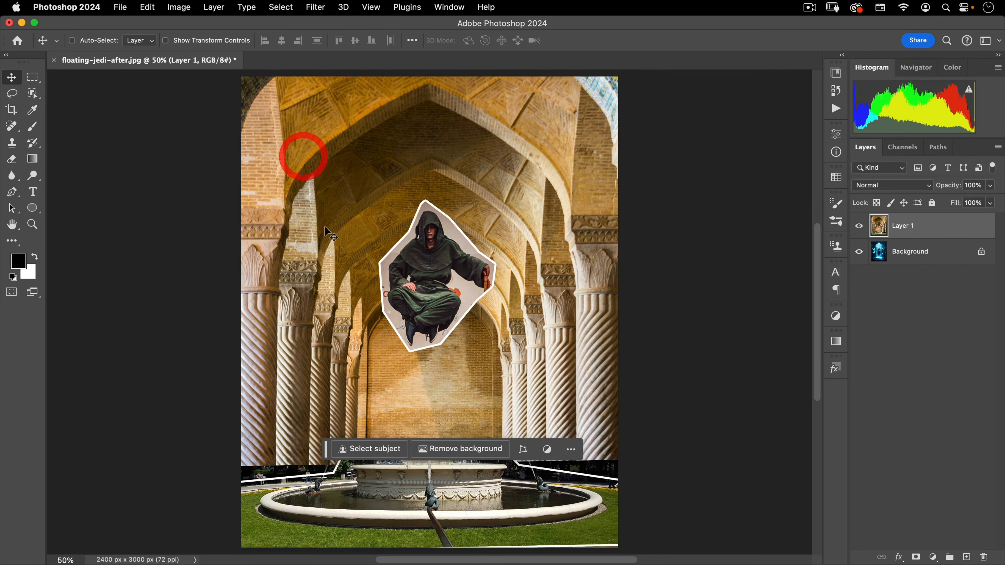
Toggle the visibility of Layer 1 repeatedly to compare the before and after images, leaving the layer hidden
{"action": "left_click", "coordinate": [860, 229]}
{"action": "left_click", "coordinate": [860, 229]}
{"action": "left_click", "coordinate": [860, 229]}
{"action": "left_click", "coordinate": [861, 228]}
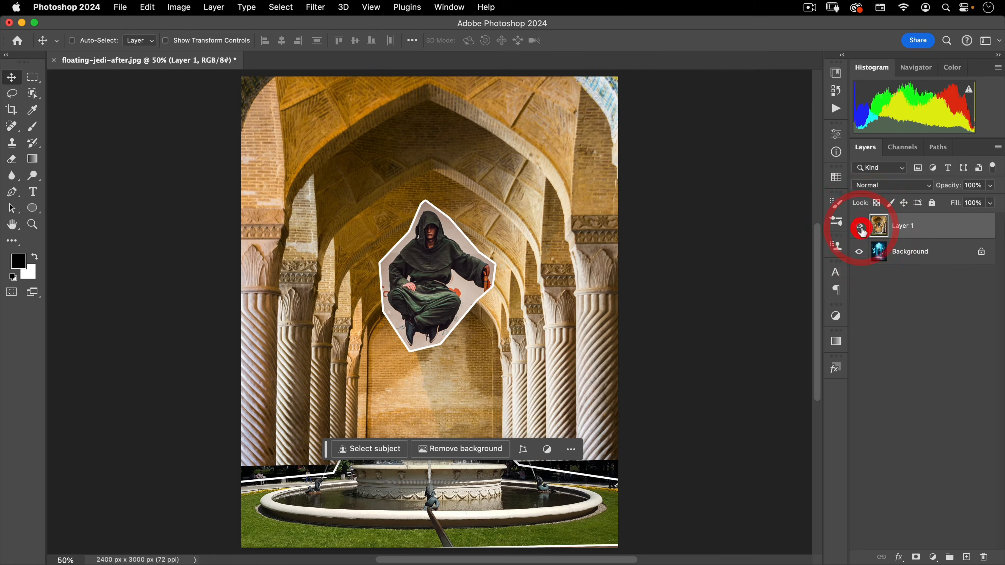
{"action": "left_click", "coordinate": [860, 229]}
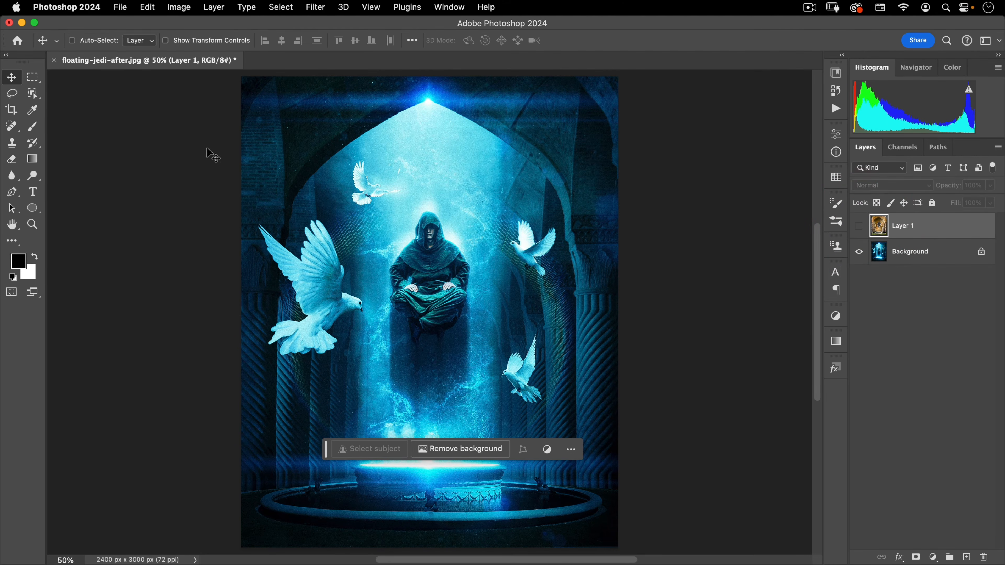
Float floating-jedi-after.jpg in its own window and arrange the before and after windows side by side
{"action": "key", "text": "super"}
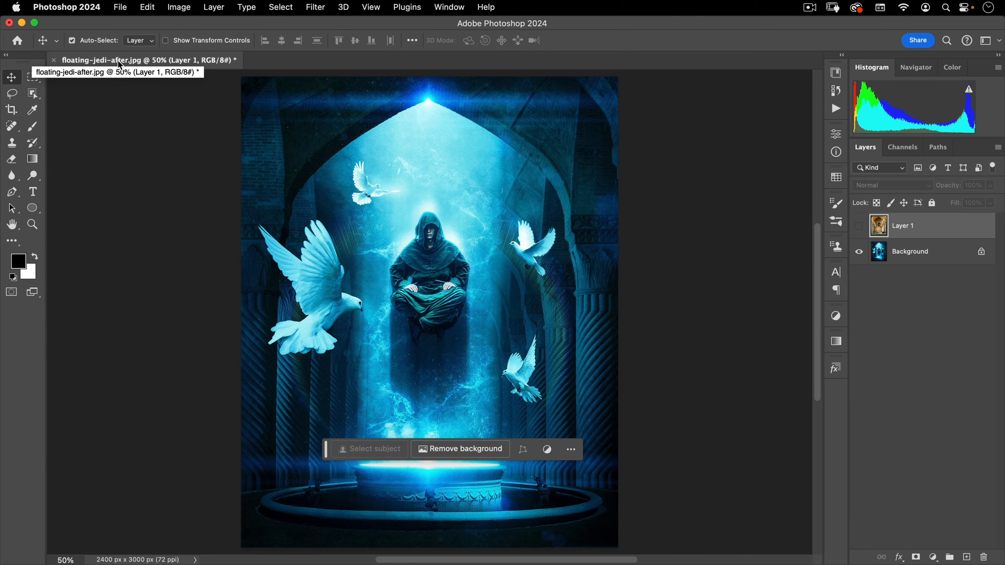
{"action": "left_click_drag", "start_coordinate": [120, 65], "coordinate": [141, 98]}
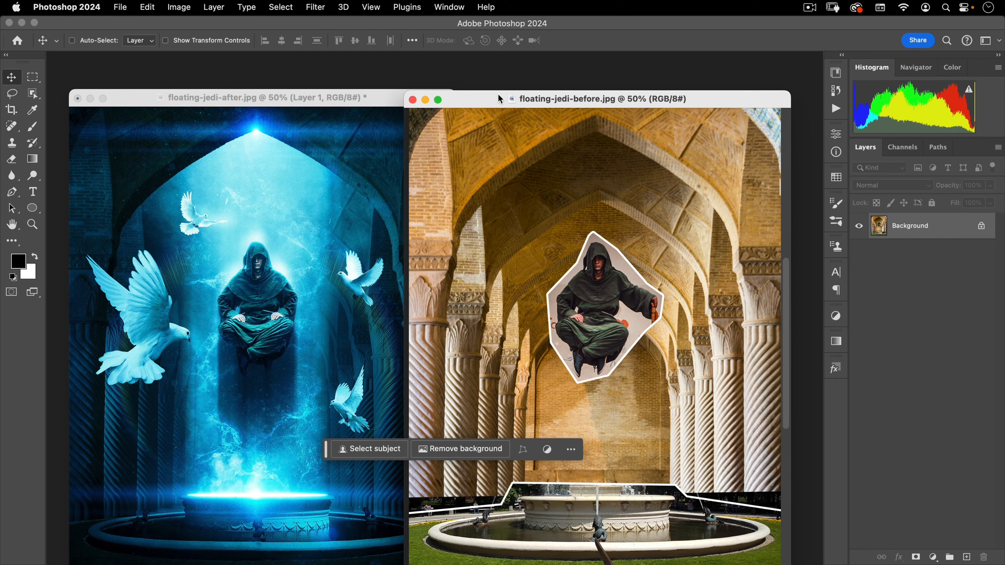
{"action": "left_click_drag", "start_coordinate": [495, 99], "coordinate": [524, 73]}
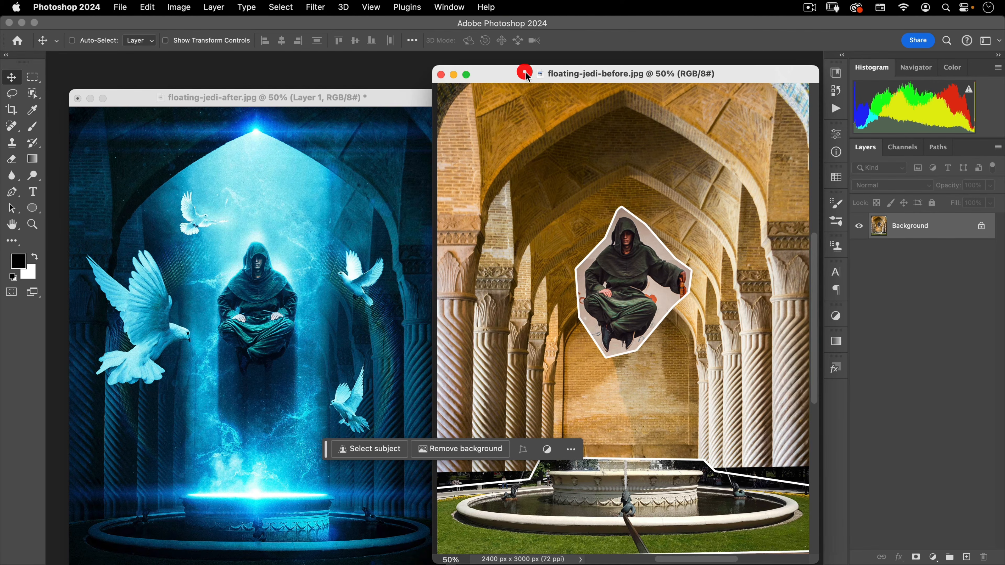
Close floating-jedi-before.jpg and dock the floating floating-jedi-after.jpg window back as a tab
{"action": "left_click", "coordinate": [441, 74]}
{"action": "left_click_drag", "start_coordinate": [415, 97], "coordinate": [464, 60]}
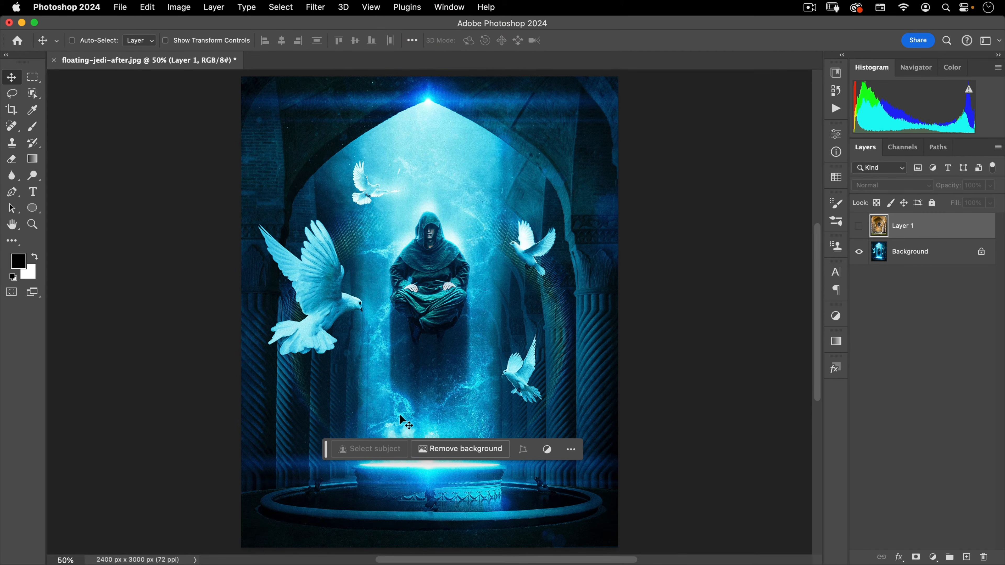
Show the Timeline and create a video timeline for floating-jedi-after.jpg
{"action": "left_click", "coordinate": [448, 7]}
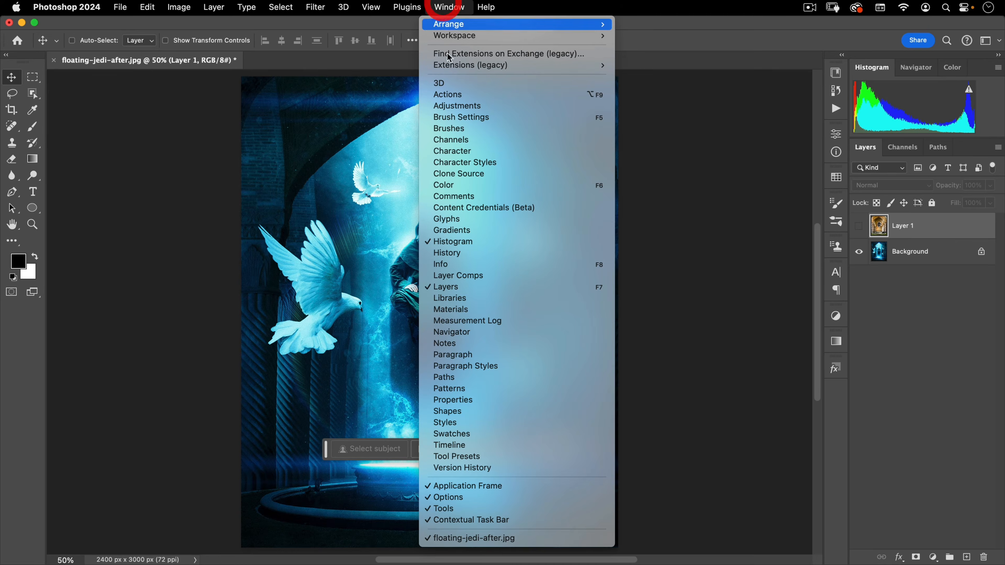
{"action": "left_click", "coordinate": [480, 443]}
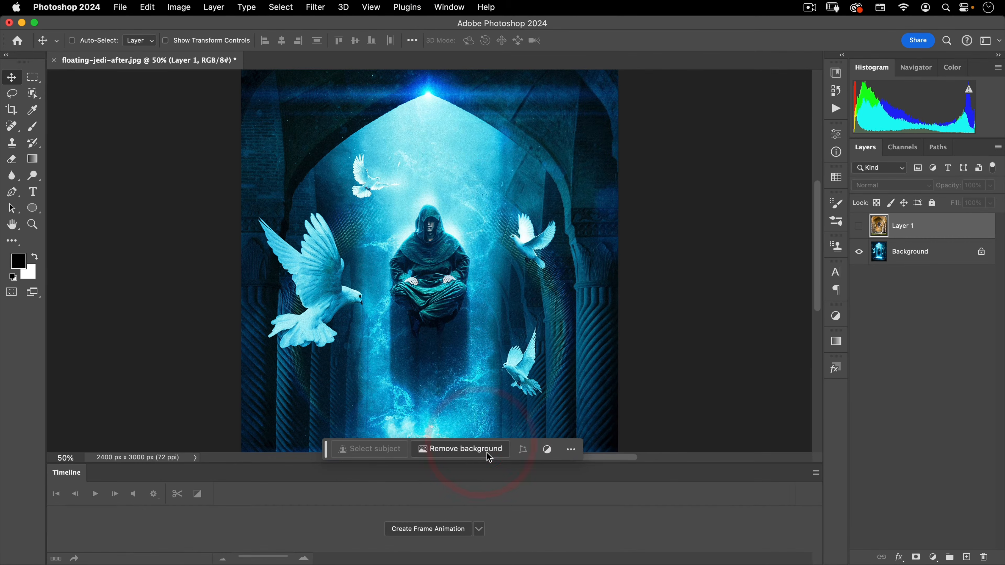
{"action": "left_click", "coordinate": [480, 534]}
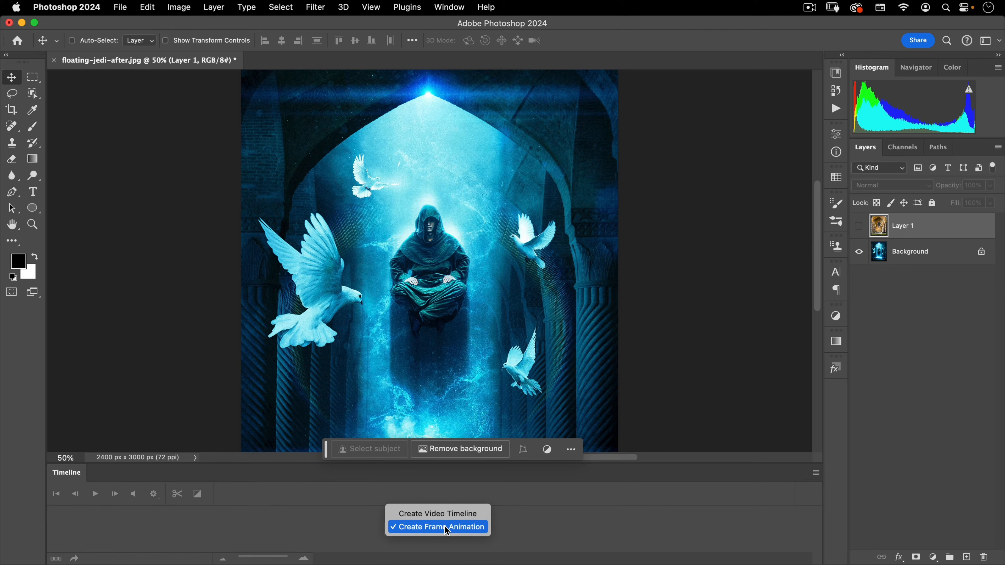
{"action": "left_click", "coordinate": [444, 514]}
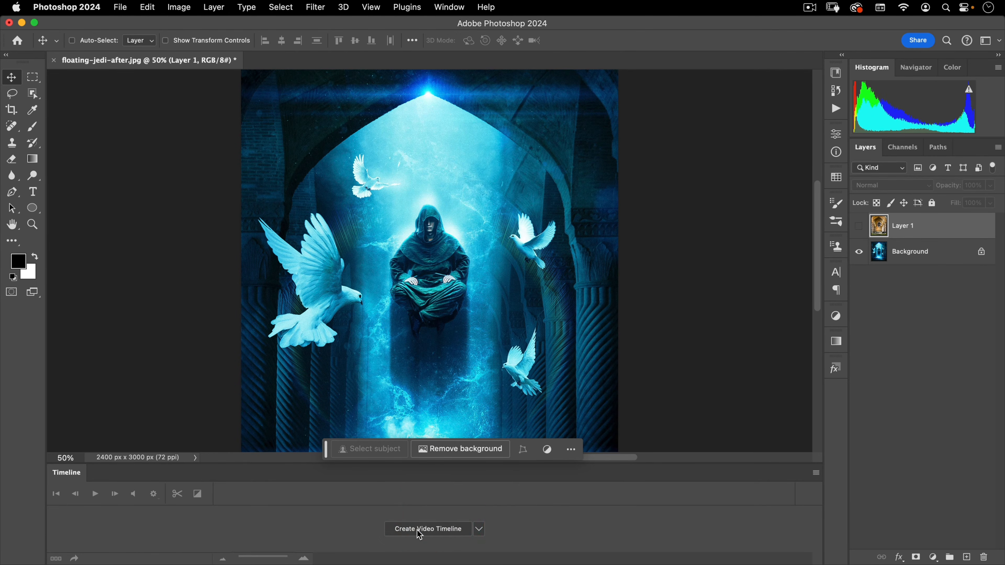
{"action": "left_click", "coordinate": [417, 530]}
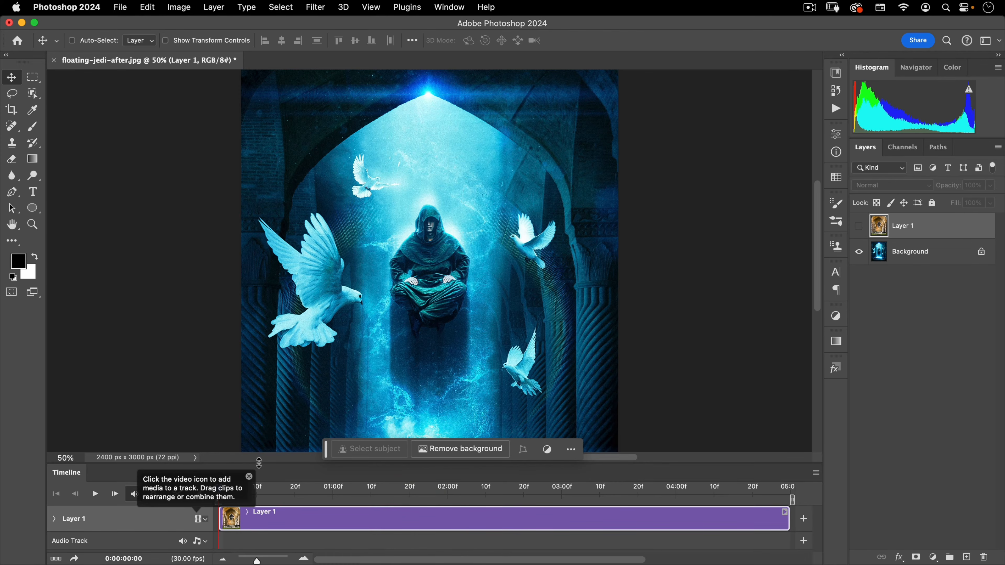
Make room for the timeline by enlarging it and hiding the contextual task bar, and expand Layer 1's track properties
{"action": "left_click_drag", "start_coordinate": [259, 463], "coordinate": [259, 403]}
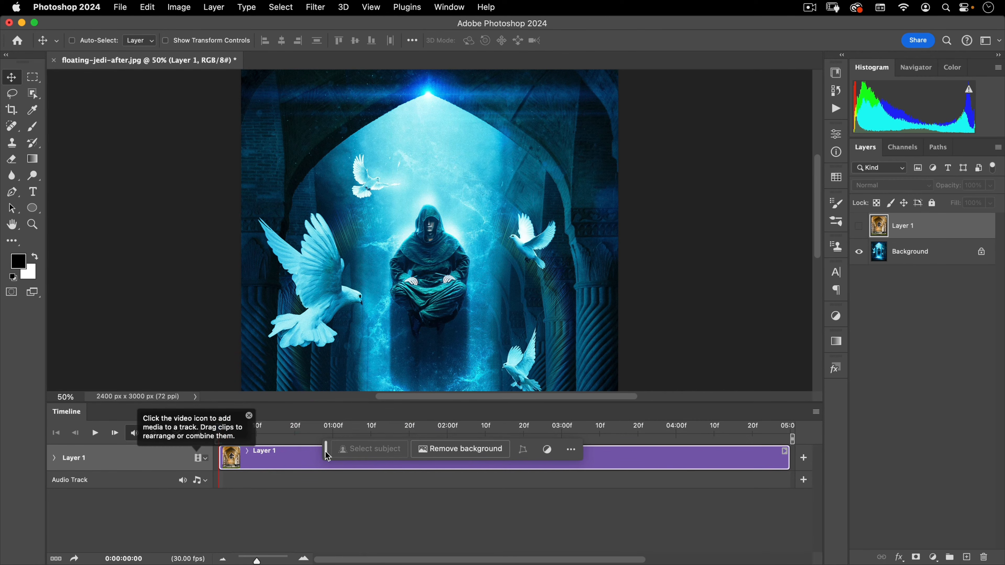
{"action": "left_click_drag", "start_coordinate": [325, 449], "coordinate": [355, 370]}
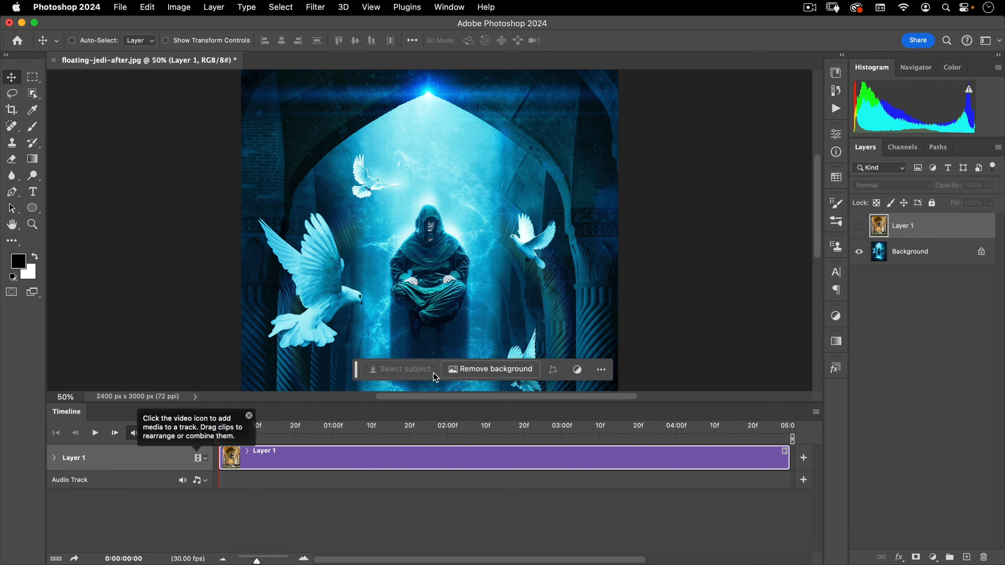
{"action": "left_click", "coordinate": [602, 372]}
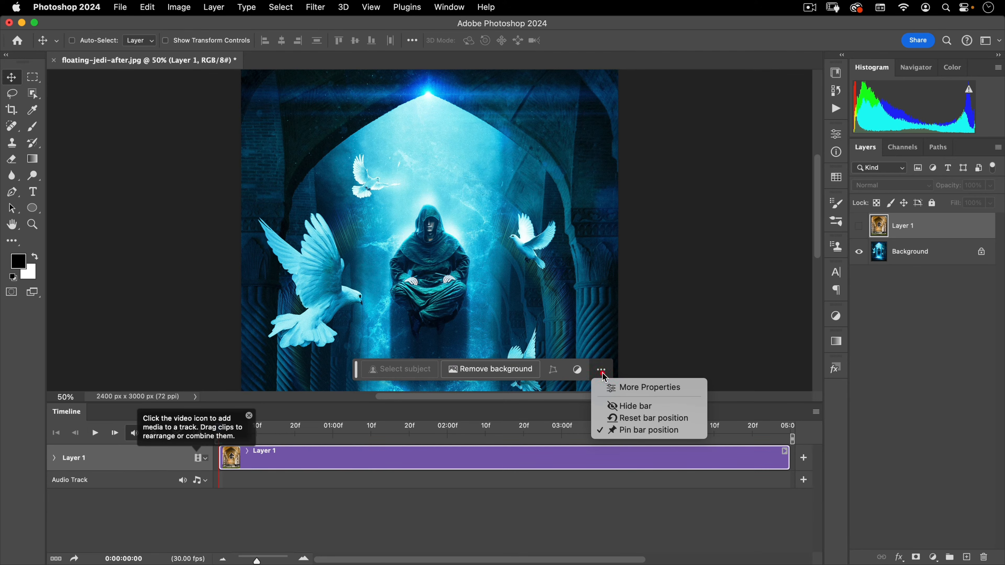
{"action": "left_click", "coordinate": [609, 407]}
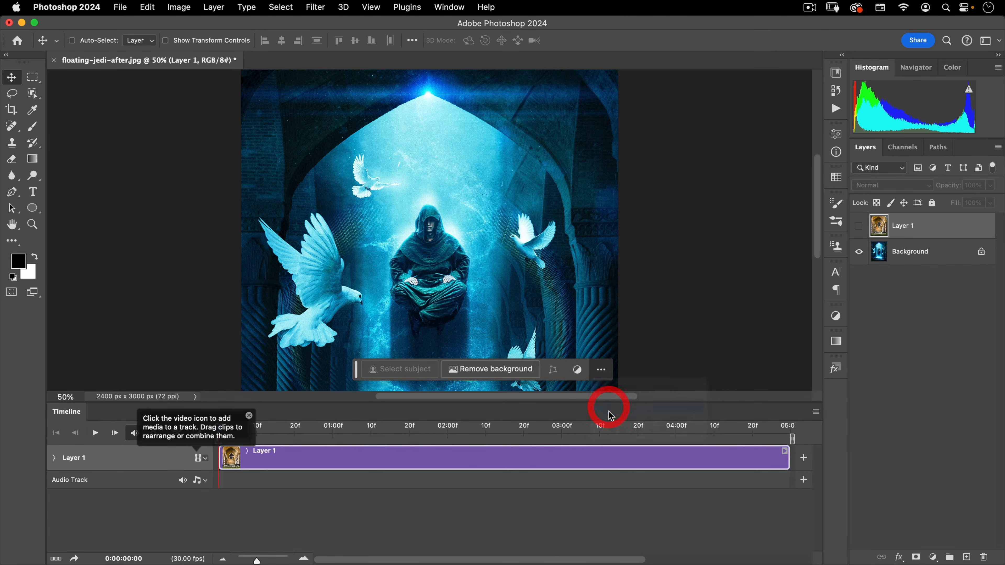
{"action": "left_click", "coordinate": [250, 415]}
{"action": "left_click_drag", "start_coordinate": [276, 403], "coordinate": [275, 420]}
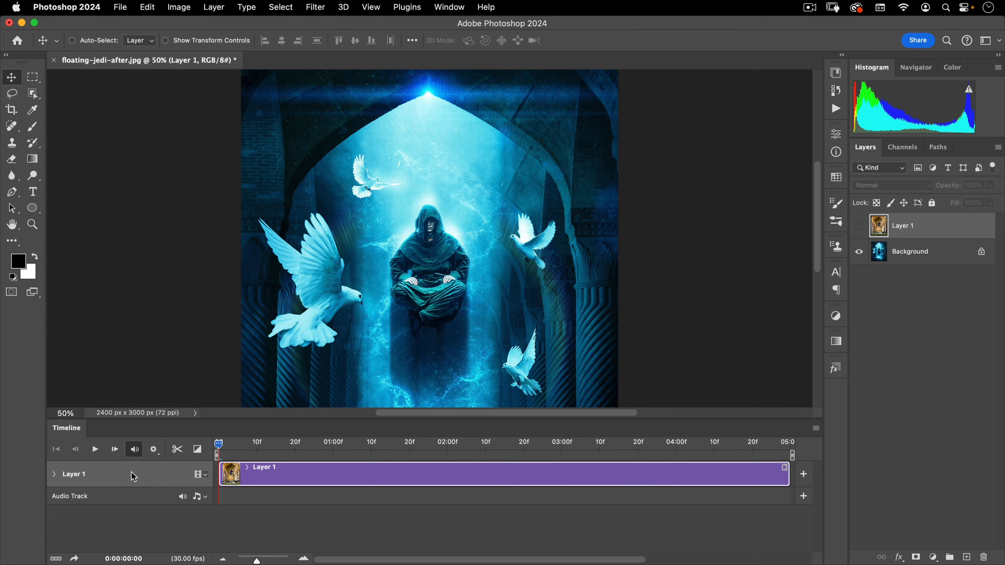
{"action": "left_click", "coordinate": [55, 475]}
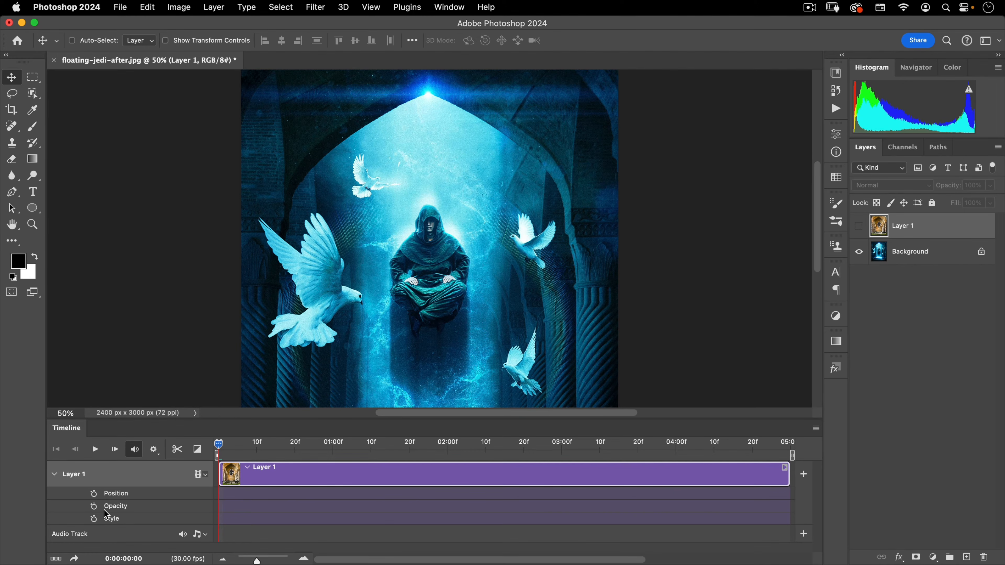
Create a new layer named ball containing a white filled circle over the upper-left part of the image
{"action": "left_click", "coordinate": [966, 557]}
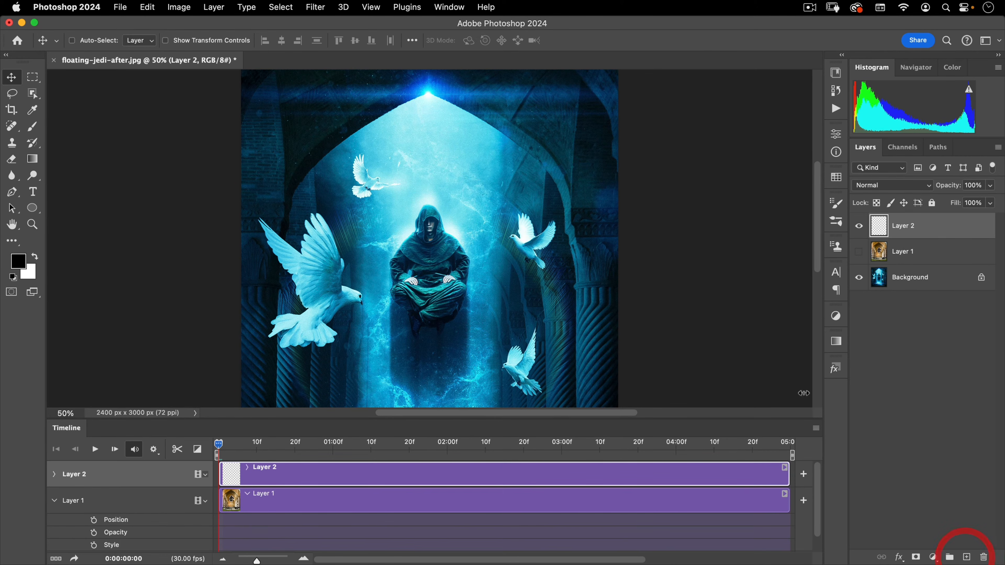
{"action": "left_click", "coordinate": [33, 77]}
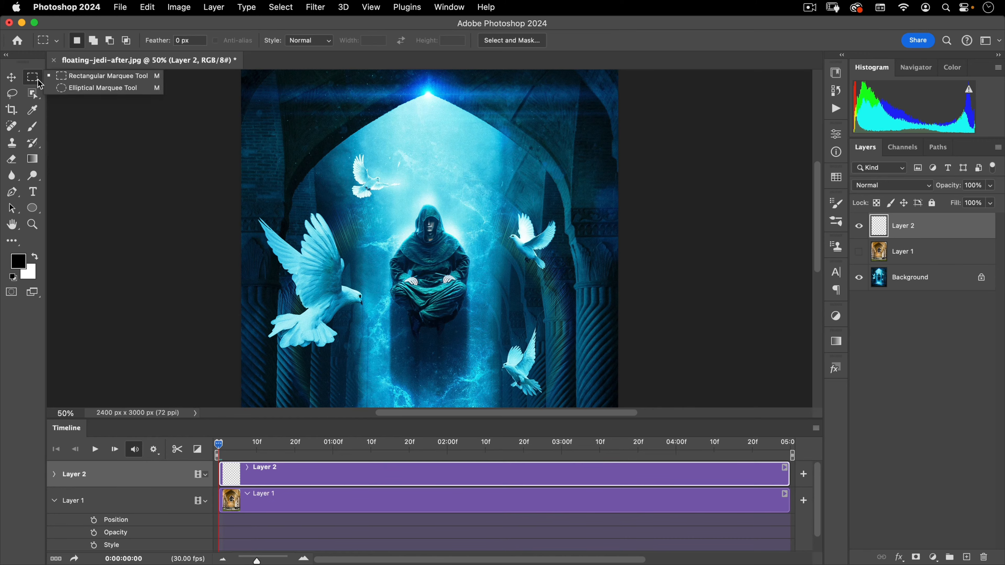
{"action": "left_click", "coordinate": [57, 89]}
{"action": "left_click_drag", "start_coordinate": [327, 164], "coordinate": [388, 225]}
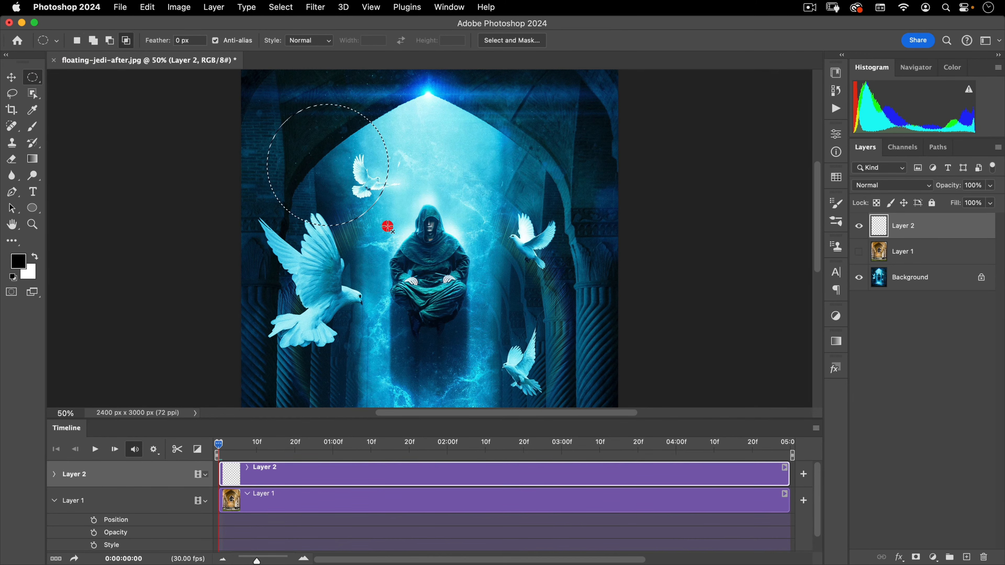
{"action": "key", "text": "super+BackSpace"}
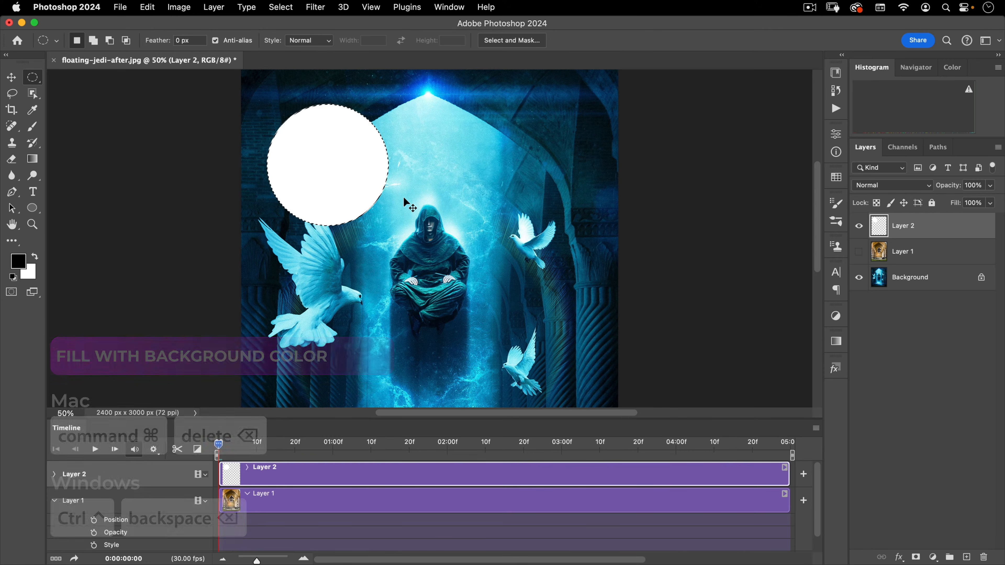
{"action": "key", "text": "super+d"}
{"action": "key", "text": "v"}
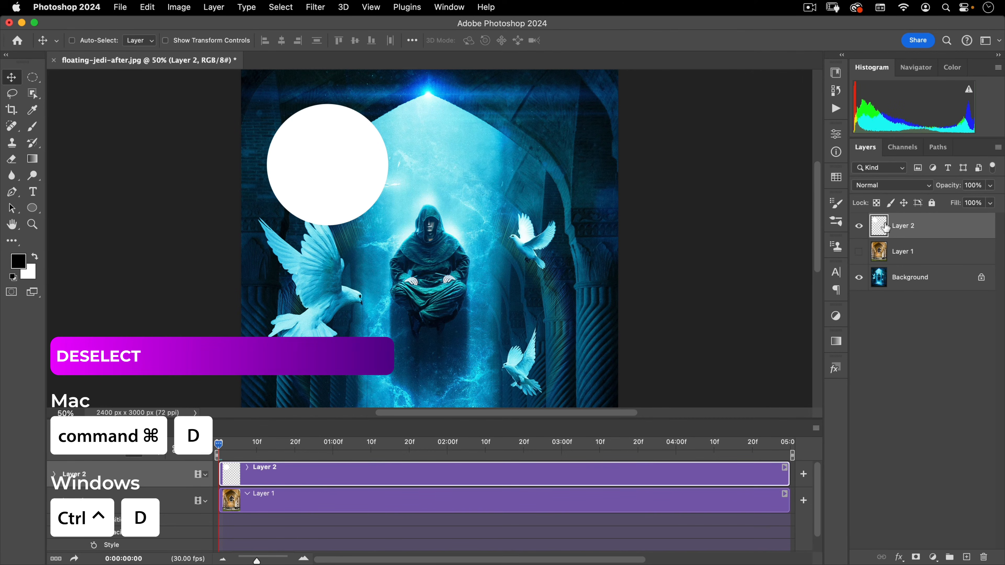
{"action": "double_click", "coordinate": [903, 226]}
{"action": "type", "text": "ball"}
{"action": "key", "text": "Return"}
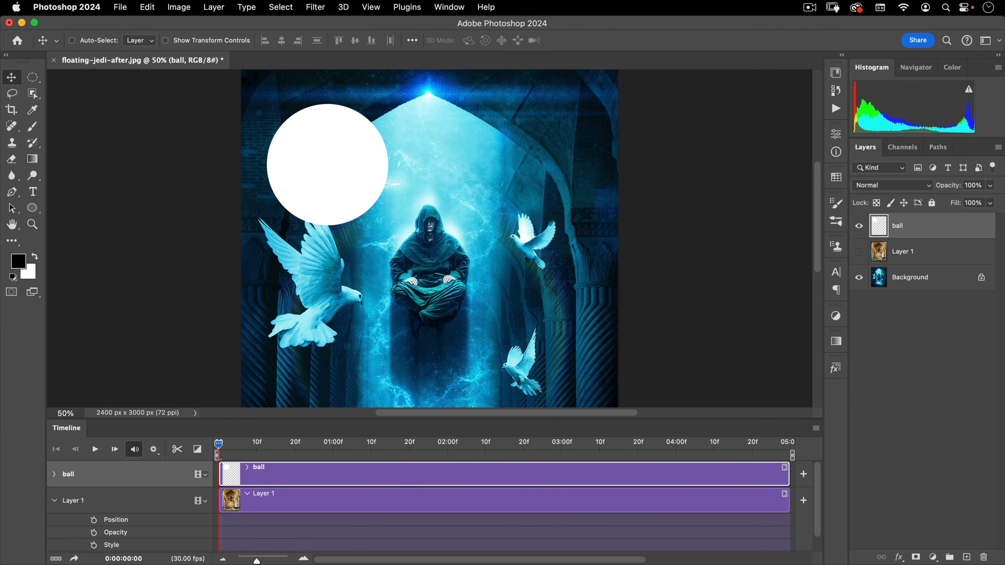
Keyframe the ball's Position at the start and at 2 seconds, moving it to the lower-right part of the image at the second keyframe
{"action": "left_click", "coordinate": [55, 475]}
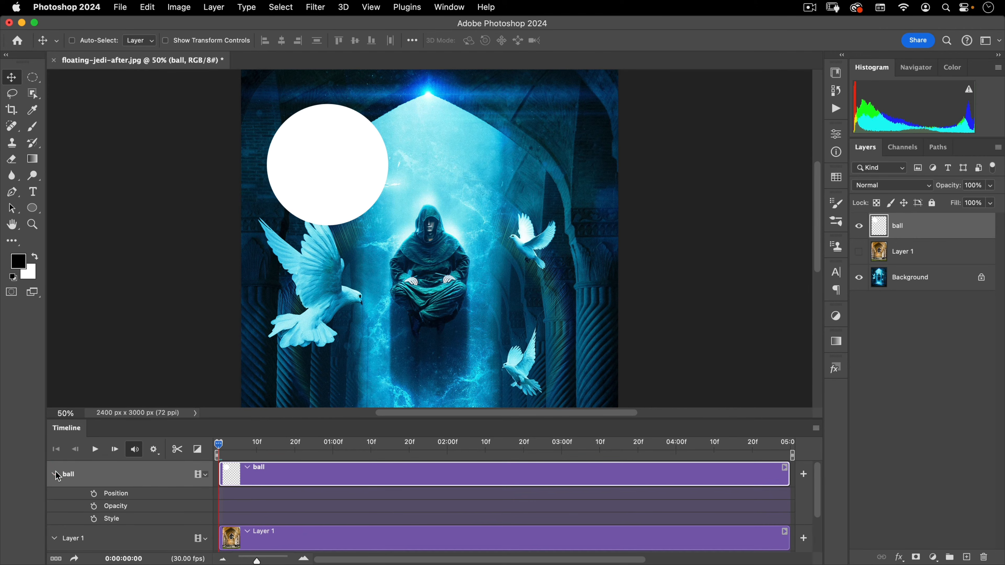
{"action": "left_click", "coordinate": [94, 494]}
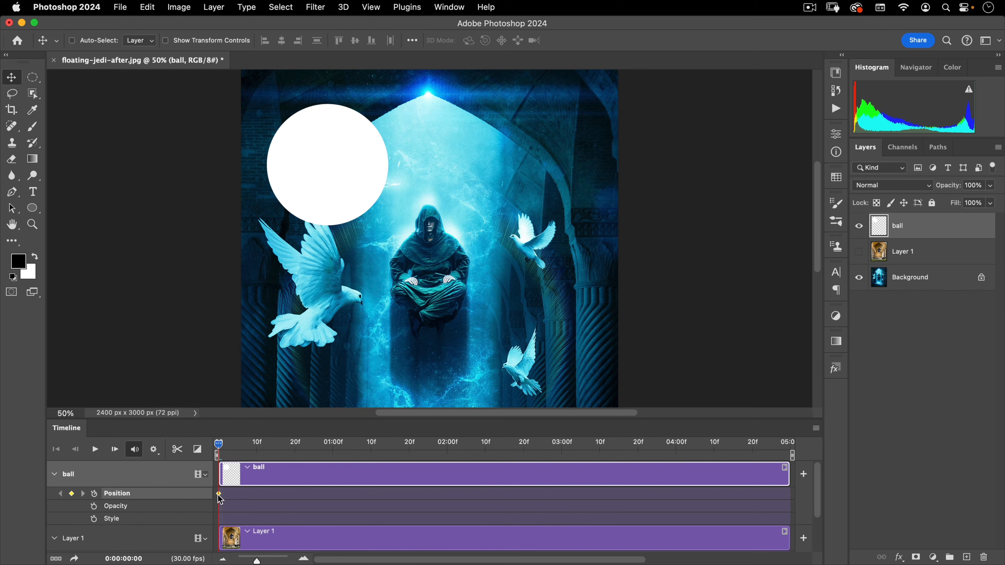
{"action": "left_click_drag", "start_coordinate": [221, 446], "coordinate": [449, 418]}
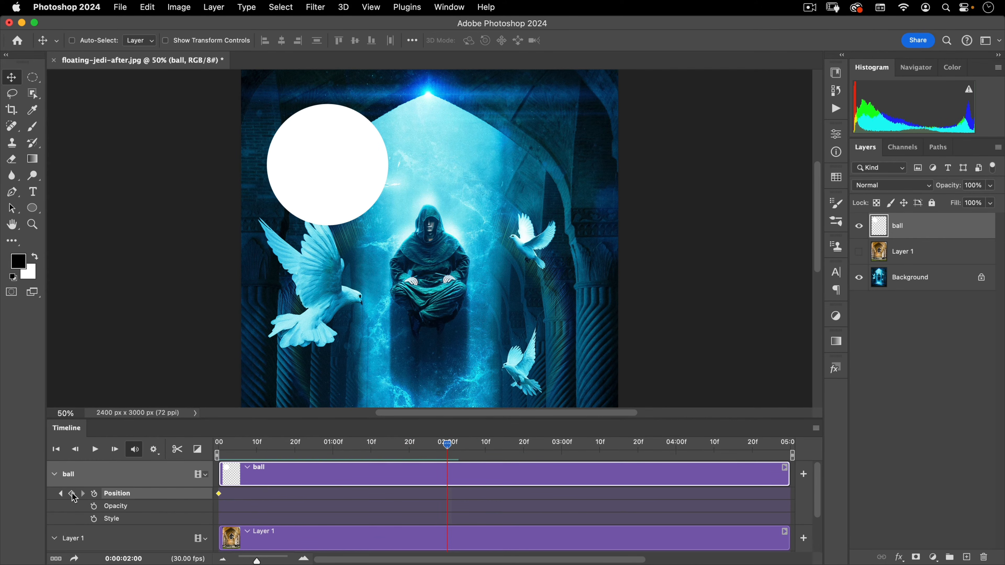
{"action": "left_click", "coordinate": [73, 495]}
{"action": "left_click_drag", "start_coordinate": [331, 193], "coordinate": [554, 322]}
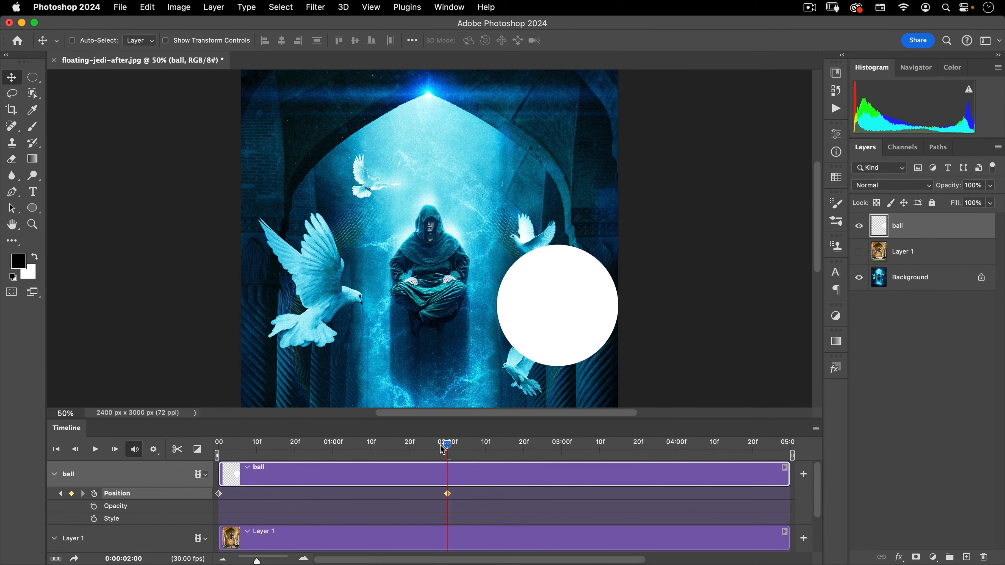
Keyframe the ball's Opacity at the start of the timeline and set it to 0% at 2 seconds
{"action": "left_click_drag", "start_coordinate": [443, 450], "coordinate": [218, 441]}
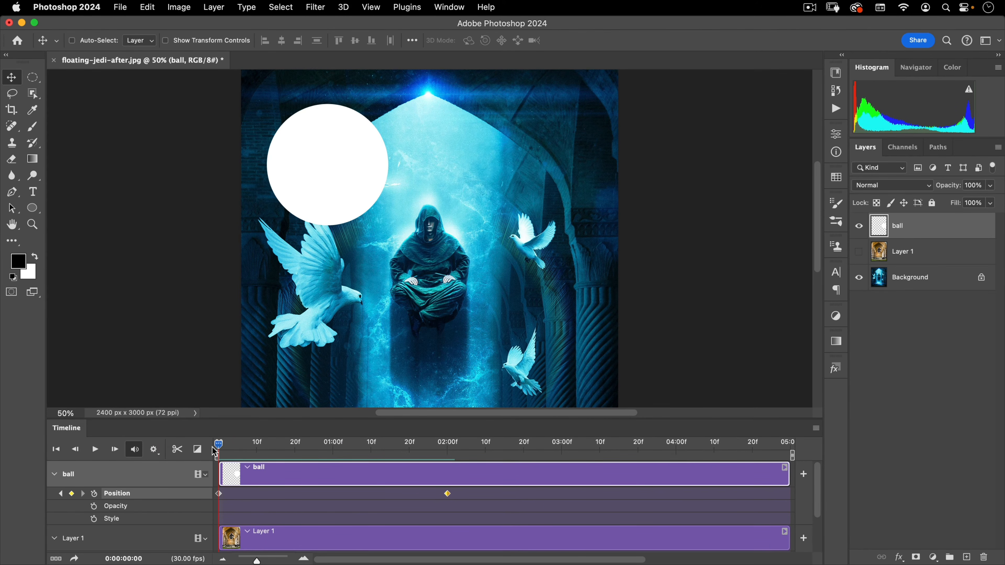
{"action": "left_click", "coordinate": [93, 507]}
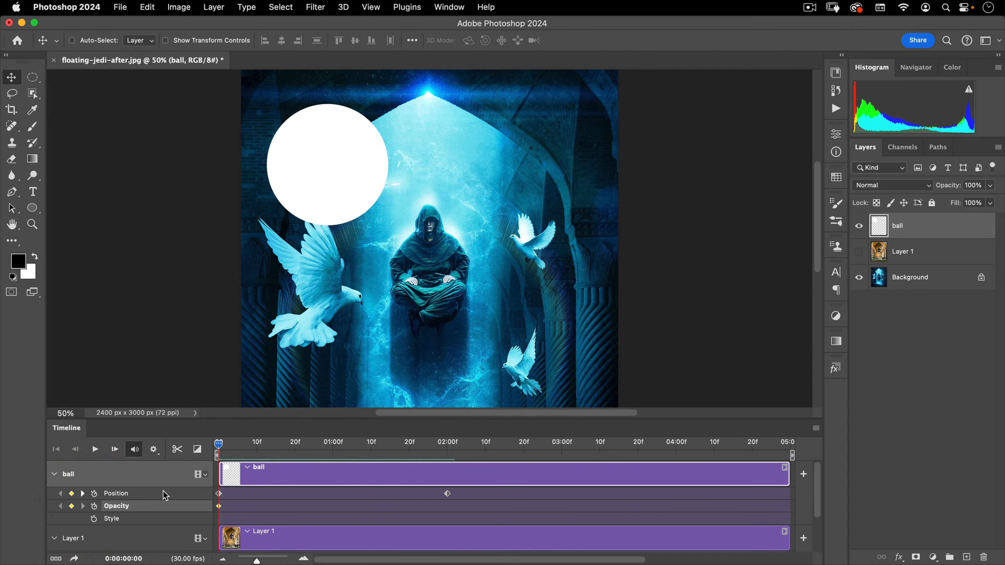
{"action": "left_click_drag", "start_coordinate": [220, 444], "coordinate": [448, 445]}
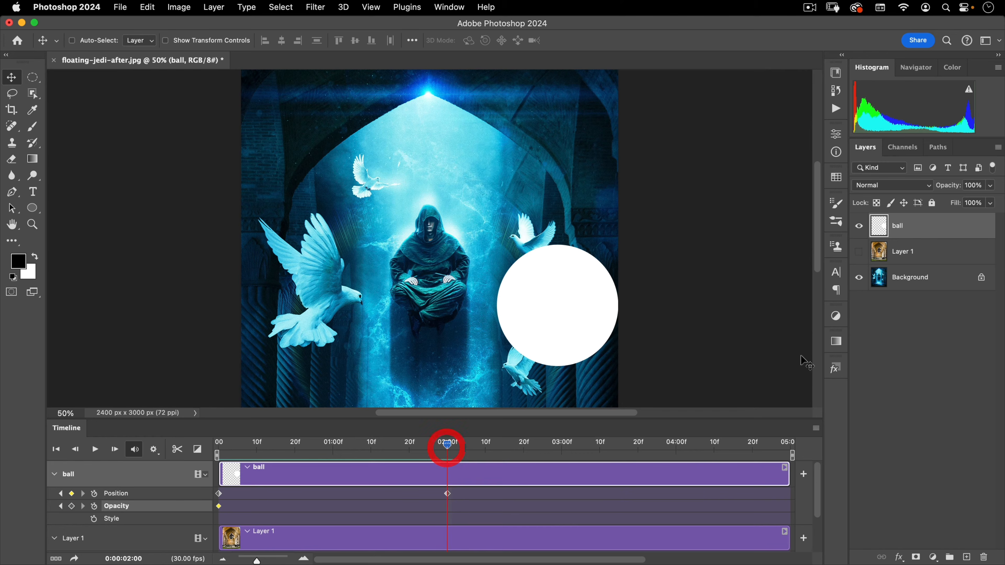
{"action": "left_click_drag", "start_coordinate": [953, 190], "coordinate": [834, 190]}
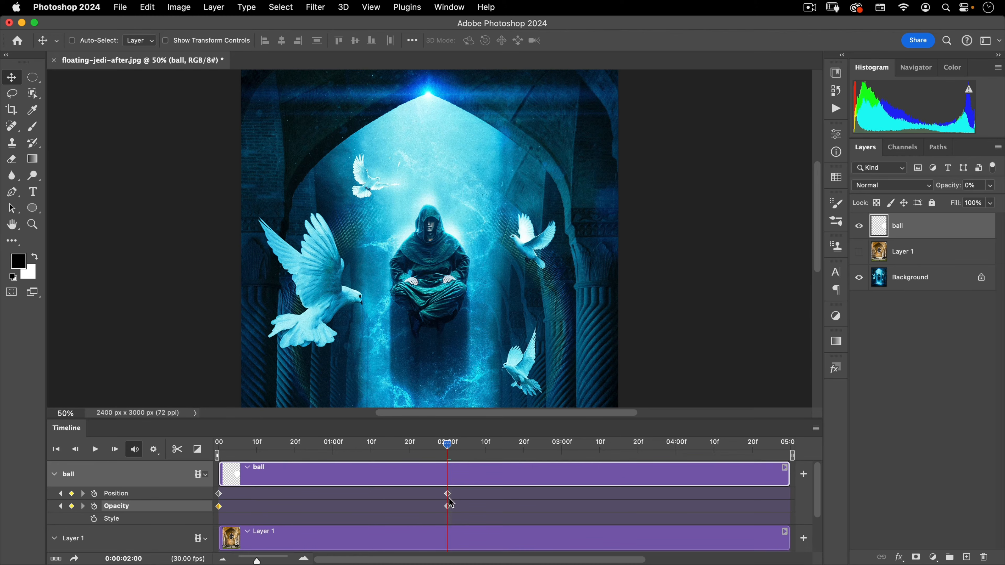
Scrub the timeline back to the start to review the ball animation, and delete the ball layer
{"action": "left_click_drag", "start_coordinate": [448, 444], "coordinate": [186, 449]}
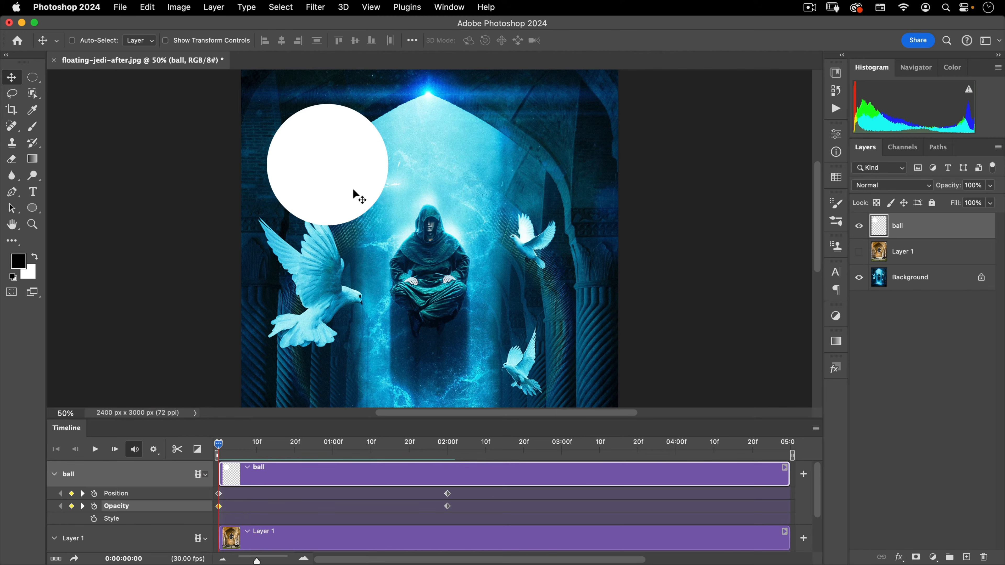
{"action": "mouse_move", "coordinate": [218, 446]}
{"action": "left_mouse_down"}
{"action": "mouse_move", "coordinate": [440, 446]}
{"action": "mouse_move", "coordinate": [215, 456]}
{"action": "left_mouse_up"}
{"action": "left_click_drag", "start_coordinate": [475, 491], "coordinate": [203, 512]}
{"action": "left_click_drag", "start_coordinate": [937, 236], "coordinate": [984, 558]}
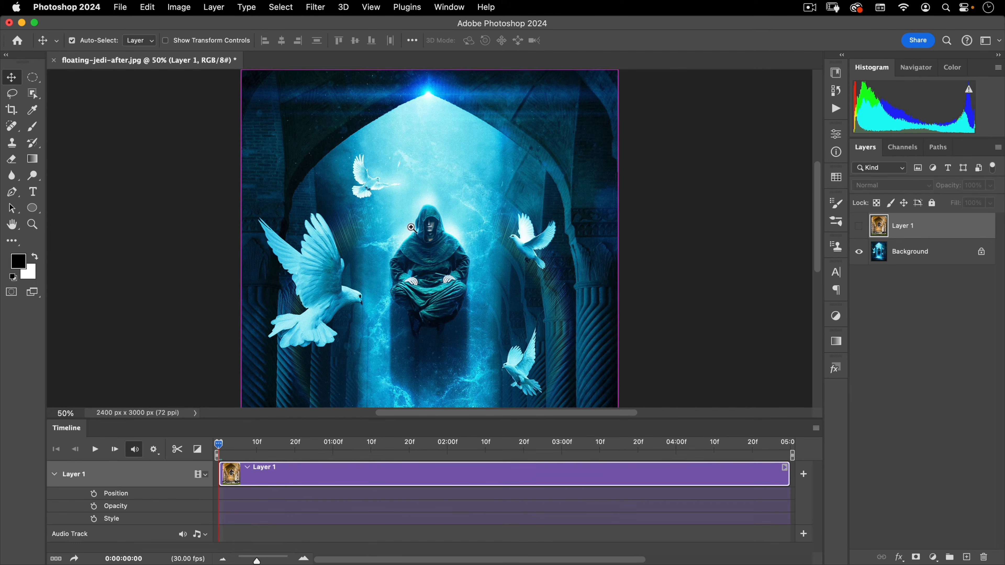
Fit the whole image in view and make Layer 1 visible above the Background
{"action": "left_click_drag", "start_coordinate": [454, 204], "coordinate": [424, 229]}
{"action": "left_click_drag", "start_coordinate": [477, 296], "coordinate": [472, 266]}
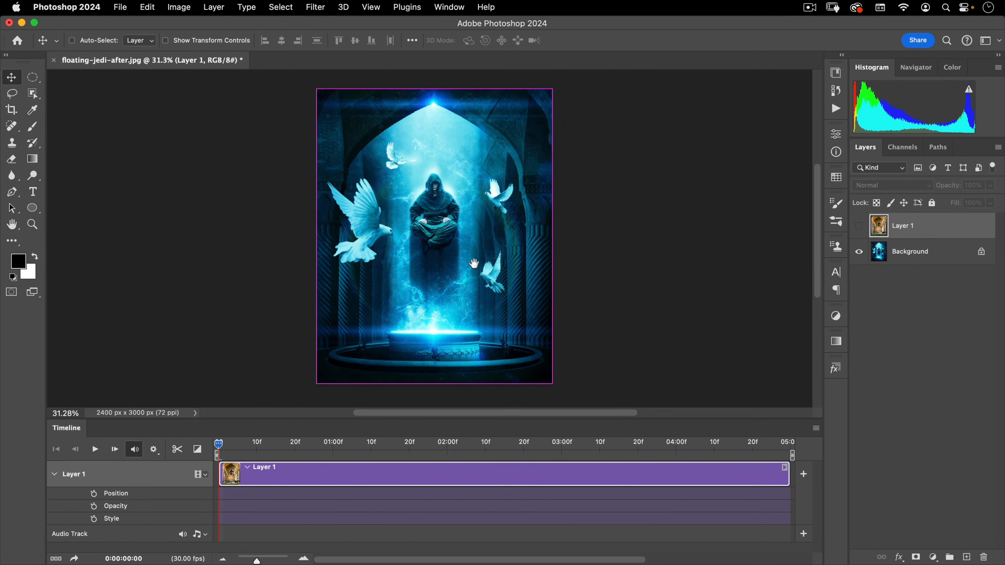
{"action": "left_click", "coordinate": [860, 226]}
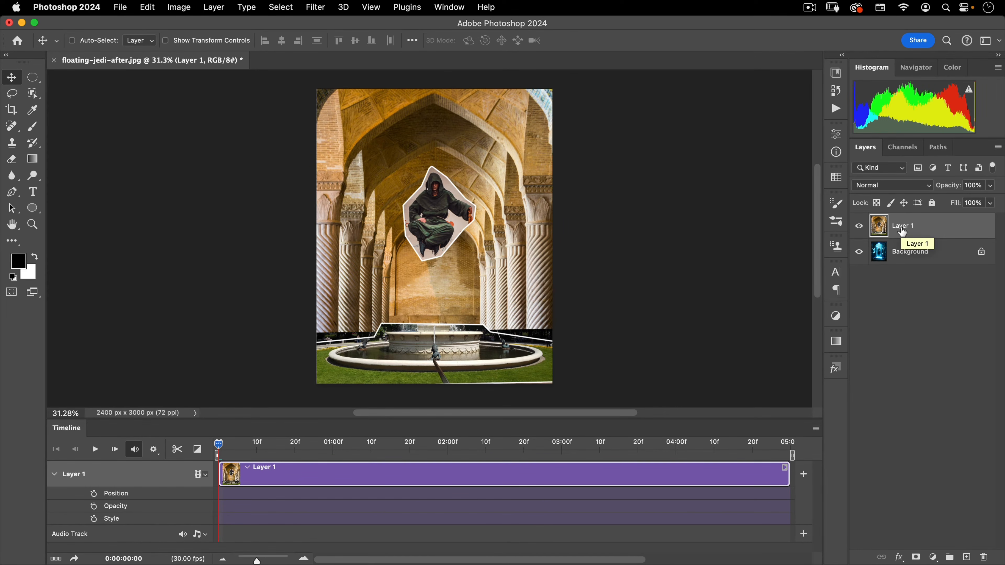
Try moving Layer 1 sideways across the canvas and undo the move
{"action": "mouse_move", "coordinate": [381, 231]}
{"action": "left_mouse_down"}
{"action": "mouse_move", "coordinate": [591, 230]}
{"action": "mouse_move", "coordinate": [351, 238]}
{"action": "mouse_move", "coordinate": [376, 236]}
{"action": "left_mouse_up"}
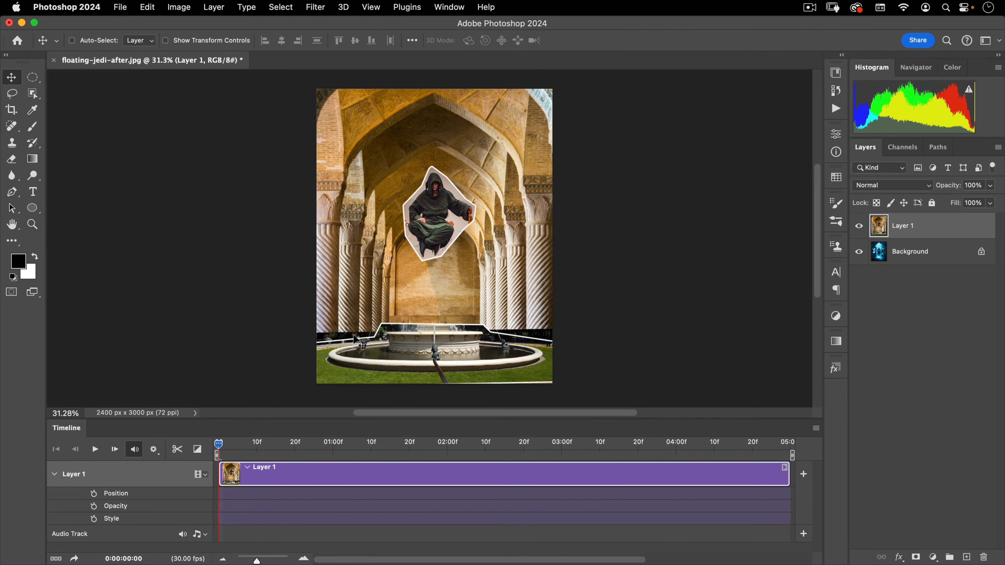
{"action": "left_click_drag", "start_coordinate": [356, 340], "coordinate": [576, 324]}
{"action": "key", "text": "super+z"}
{"action": "mouse_move", "coordinate": [451, 257]}
{"action": "left_mouse_down"}
{"action": "mouse_move", "coordinate": [451, 276]}
{"action": "mouse_move", "coordinate": [450, 259]}
{"action": "left_mouse_up"}
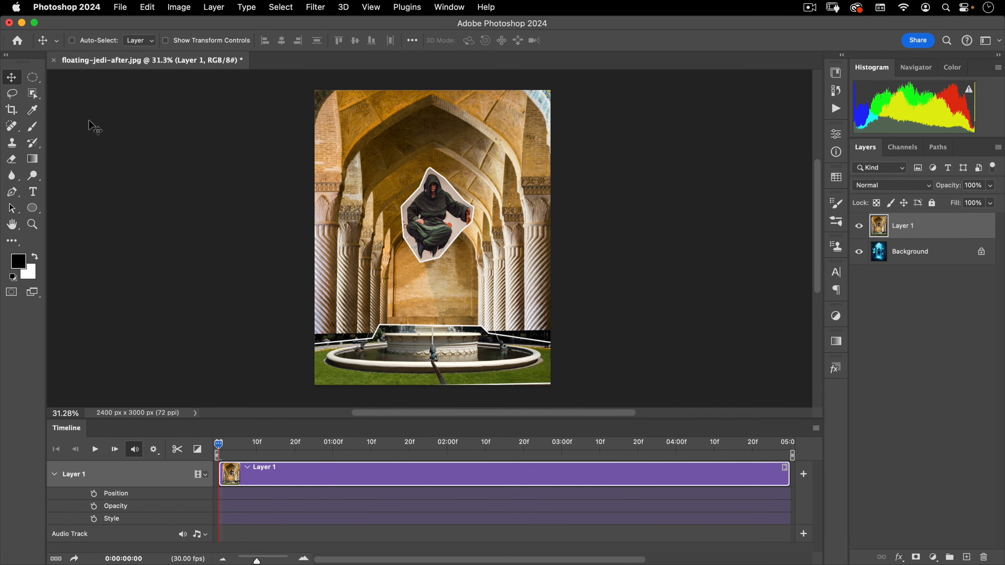
Add a layer mask to Layer 1, unlink it from the layer's image, and invert the mask to black
{"action": "left_click", "coordinate": [917, 556]}
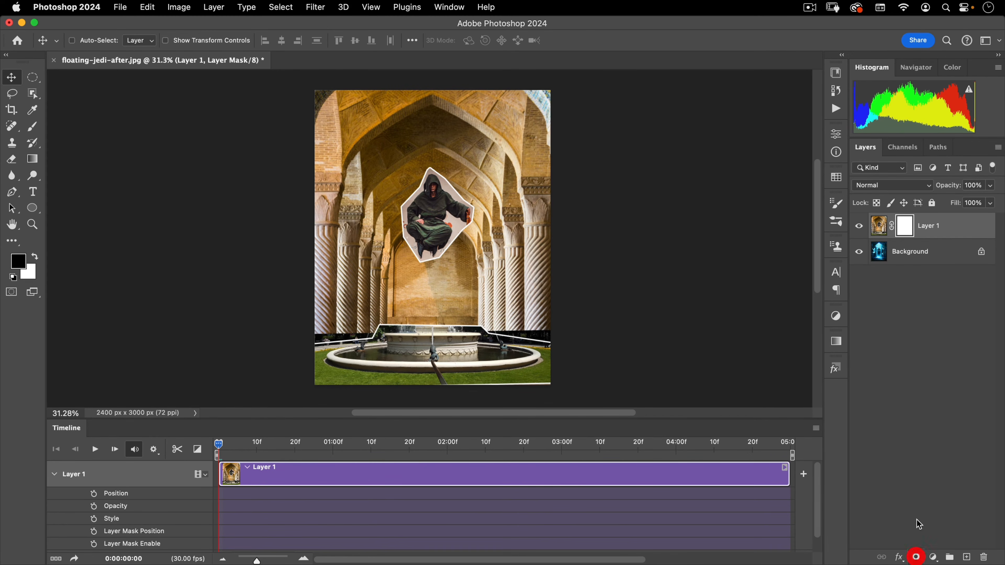
{"action": "left_click", "coordinate": [891, 228]}
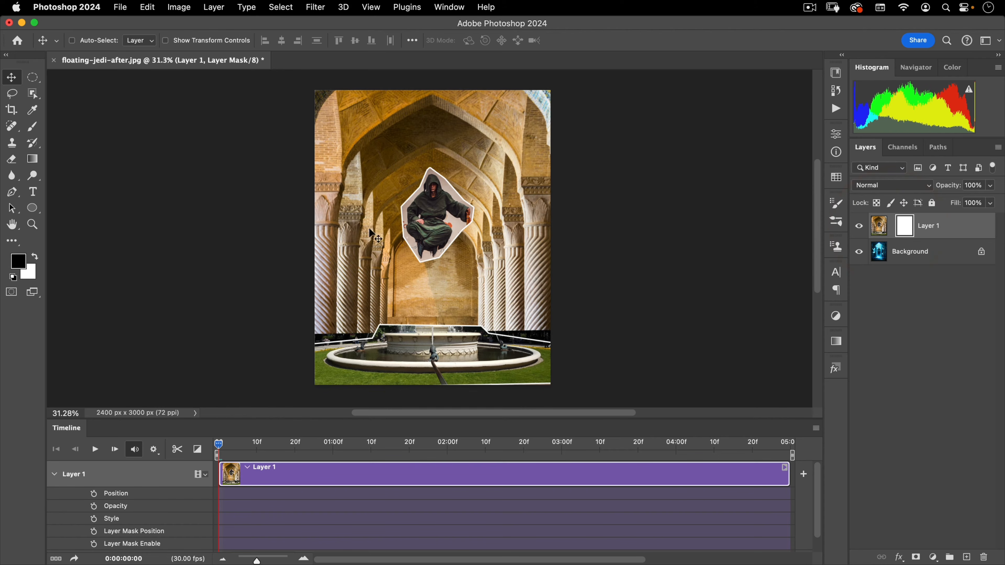
{"action": "left_click_drag", "start_coordinate": [345, 224], "coordinate": [426, 218]}
{"action": "key", "text": "super+i"}
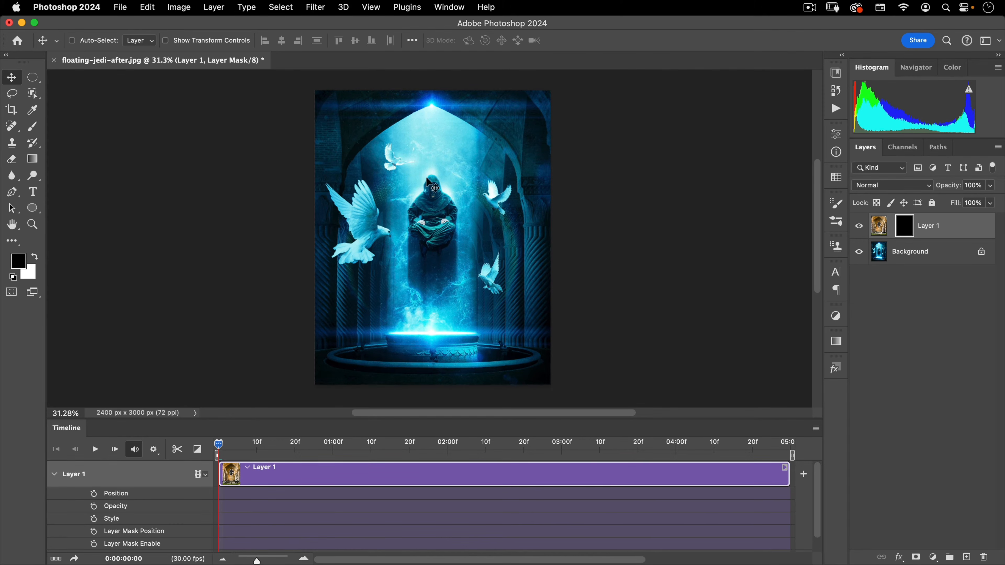
Move Layer 1's unlinked mask across the canvas to try a partial reveal, and make the mask show the whole layer
{"action": "mouse_move", "coordinate": [343, 251]}
{"action": "left_mouse_down"}
{"action": "mouse_move", "coordinate": [350, 259]}
{"action": "mouse_move", "coordinate": [576, 259]}
{"action": "mouse_move", "coordinate": [361, 246]}
{"action": "mouse_move", "coordinate": [585, 235]}
{"action": "mouse_move", "coordinate": [385, 233]}
{"action": "left_mouse_up"}
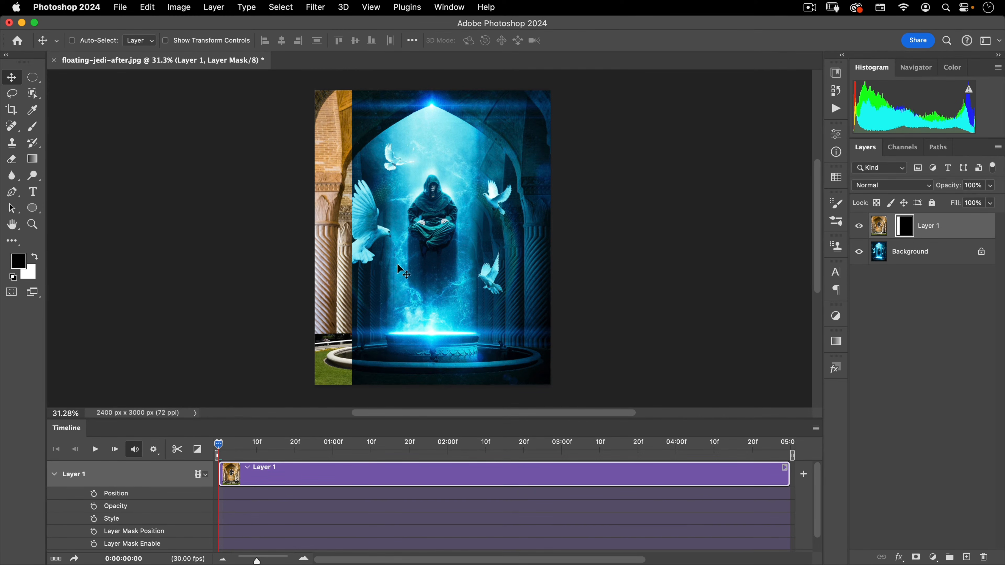
{"action": "left_click_drag", "start_coordinate": [406, 296], "coordinate": [368, 295]}
{"action": "left_click_drag", "start_coordinate": [368, 295], "coordinate": [411, 136]}
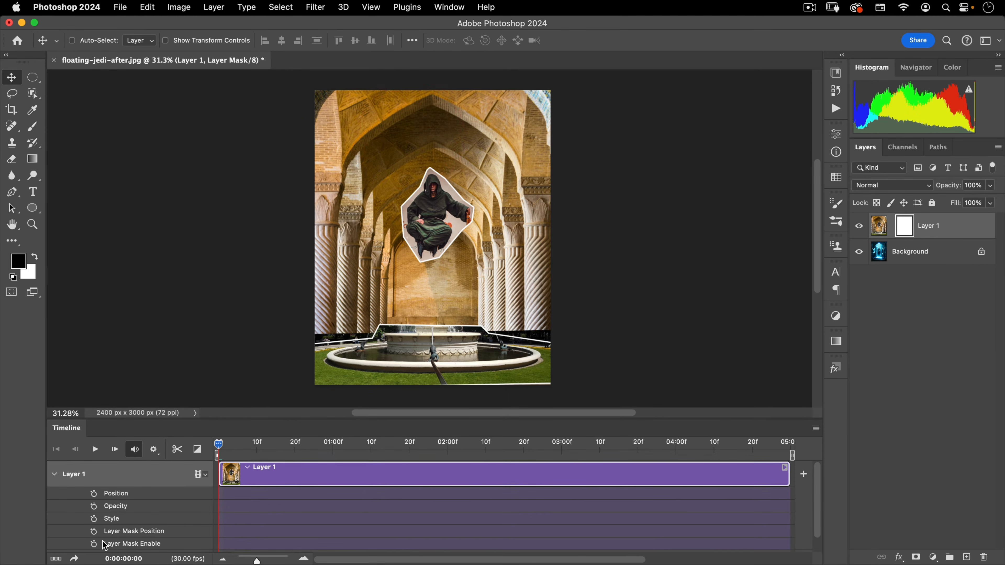
Keyframe Layer 1's Layer Mask Position at 0:00 and, with the mask moved down past the image, at 02:00, and scrub back to the start
{"action": "left_click", "coordinate": [94, 532]}
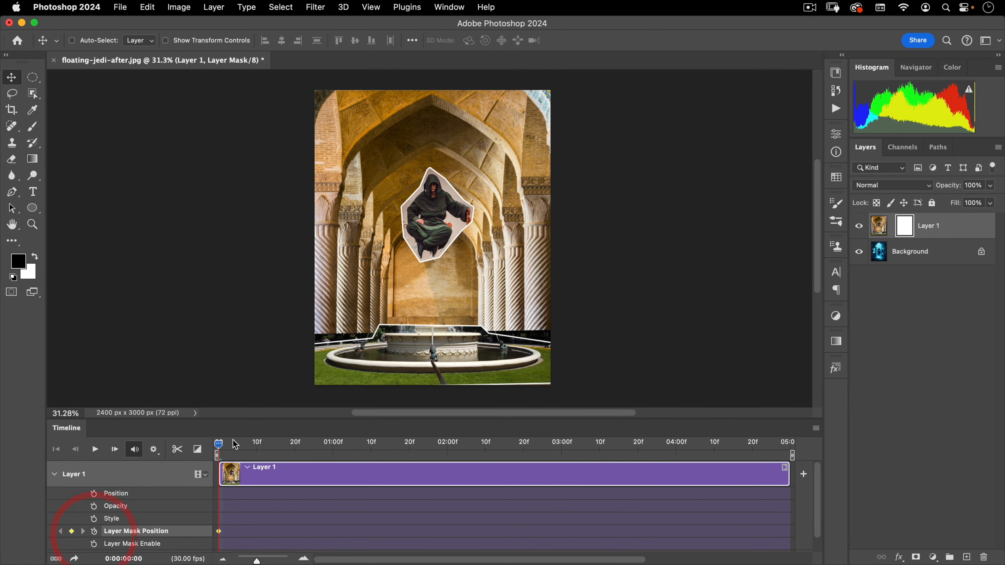
{"action": "left_click_drag", "start_coordinate": [218, 444], "coordinate": [450, 427]}
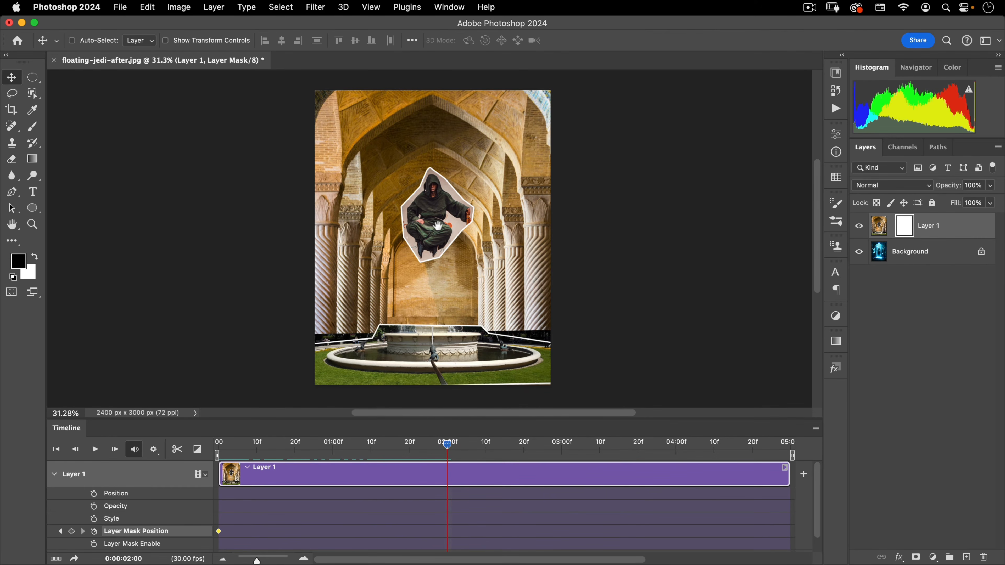
{"action": "mouse_move", "coordinate": [437, 226]}
{"action": "left_mouse_down"}
{"action": "mouse_move", "coordinate": [439, 173]}
{"action": "mouse_move", "coordinate": [434, 241]}
{"action": "left_mouse_up"}
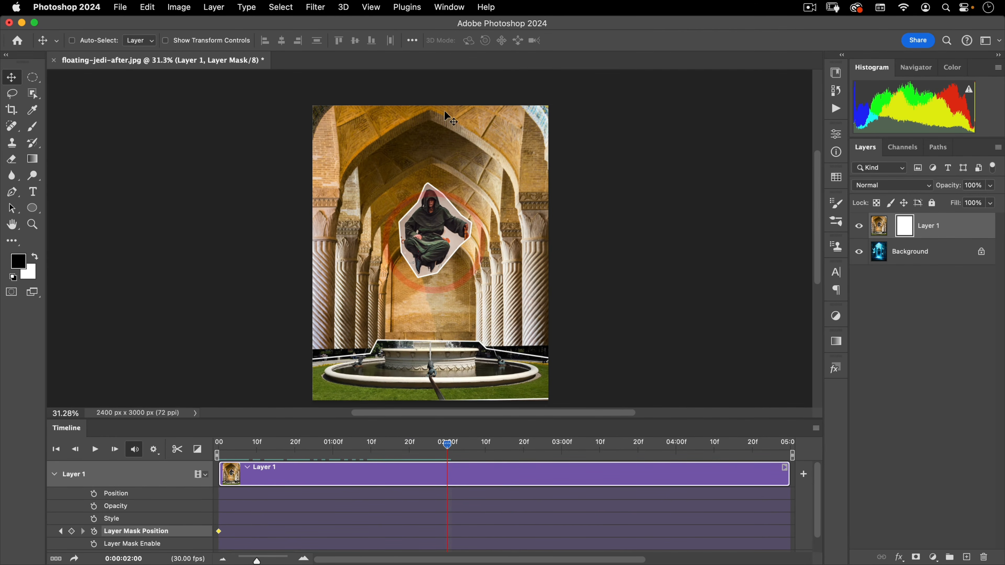
{"action": "left_click_drag", "start_coordinate": [446, 117], "coordinate": [465, 376]}
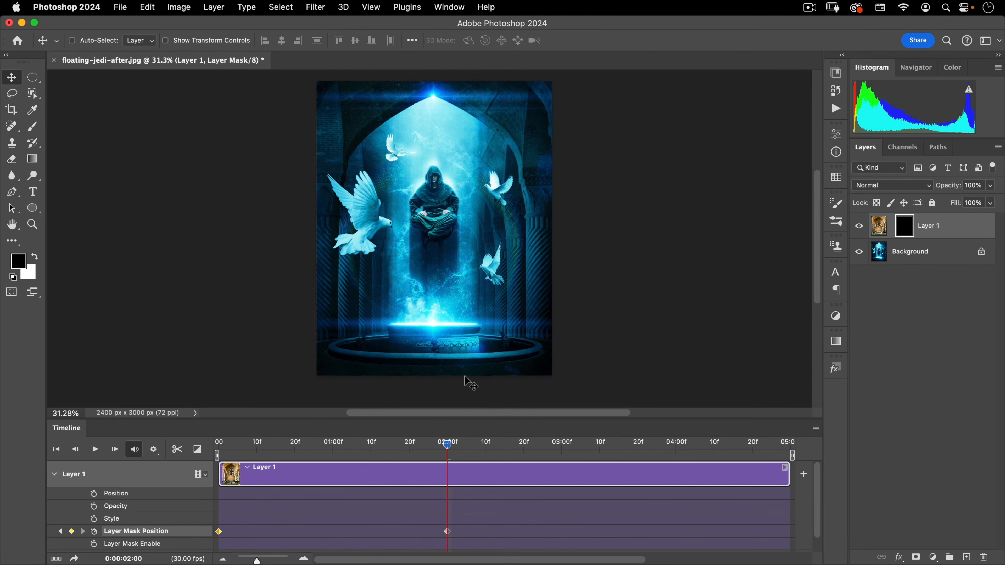
{"action": "mouse_move", "coordinate": [448, 449]}
{"action": "left_mouse_down"}
{"action": "mouse_move", "coordinate": [364, 436]}
{"action": "mouse_move", "coordinate": [198, 436]}
{"action": "mouse_move", "coordinate": [404, 431]}
{"action": "mouse_move", "coordinate": [446, 433]}
{"action": "mouse_move", "coordinate": [220, 435]}
{"action": "mouse_move", "coordinate": [456, 438]}
{"action": "mouse_move", "coordinate": [219, 440]}
{"action": "mouse_move", "coordinate": [493, 441]}
{"action": "mouse_move", "coordinate": [218, 443]}
{"action": "left_mouse_up"}
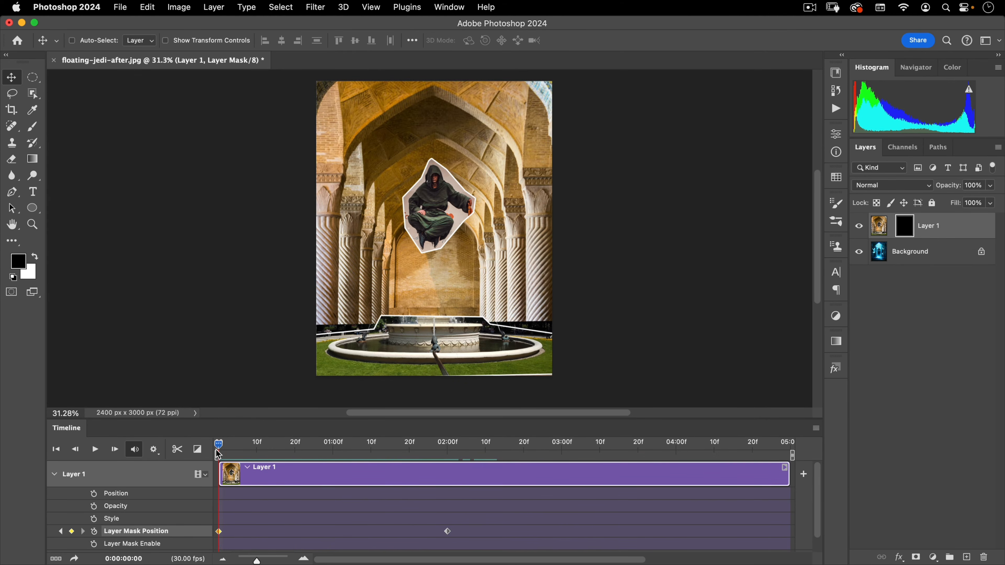
Delete Layer 1's Layer Mask Position keyframes and remove its layer mask
{"action": "left_click", "coordinate": [150, 538]}
{"action": "left_click_drag", "start_coordinate": [478, 525], "coordinate": [192, 542]}
{"action": "key", "text": "Delete"}
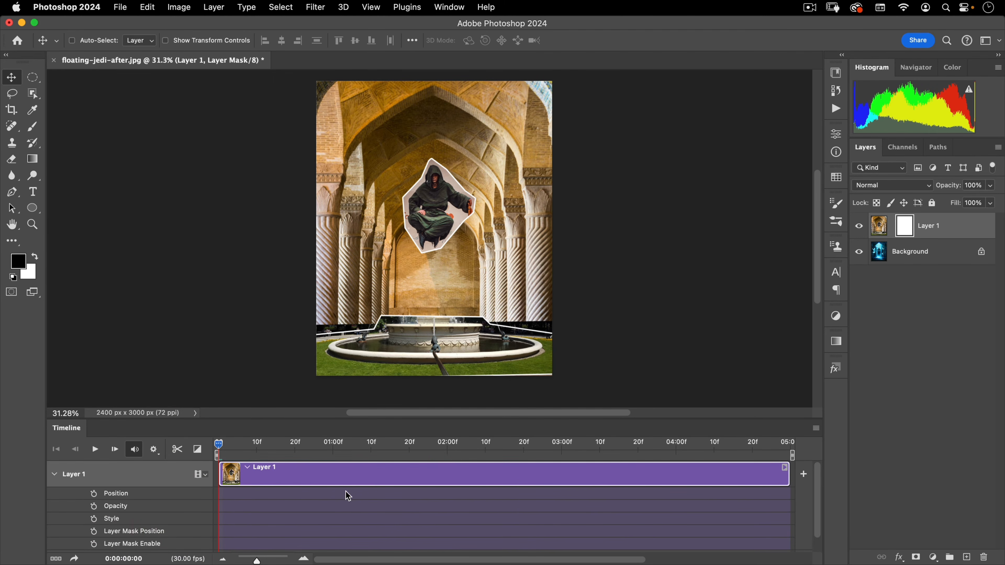
{"action": "right_click", "coordinate": [906, 228]}
{"action": "left_click", "coordinate": [838, 249]}
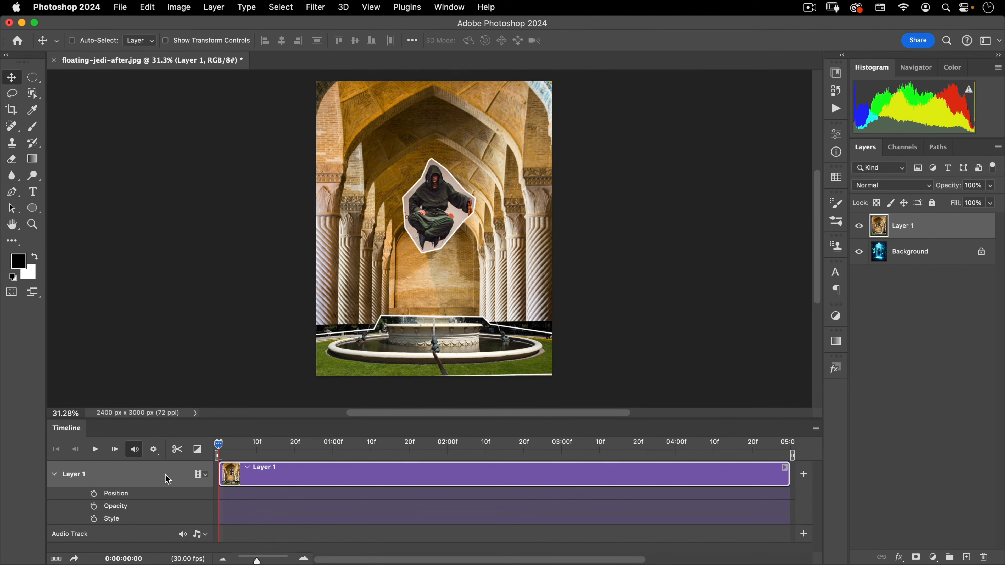
Add a new layer named "reference" directly above the Background and fill it with the white background color
{"action": "left_click", "coordinate": [896, 254]}
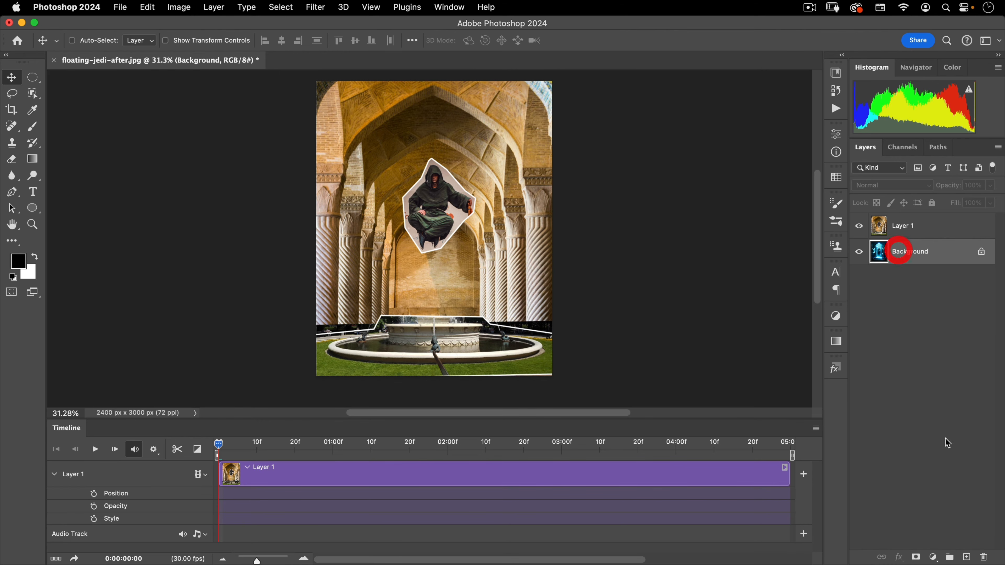
{"action": "left_click", "coordinate": [966, 557]}
{"action": "double_click", "coordinate": [905, 253]}
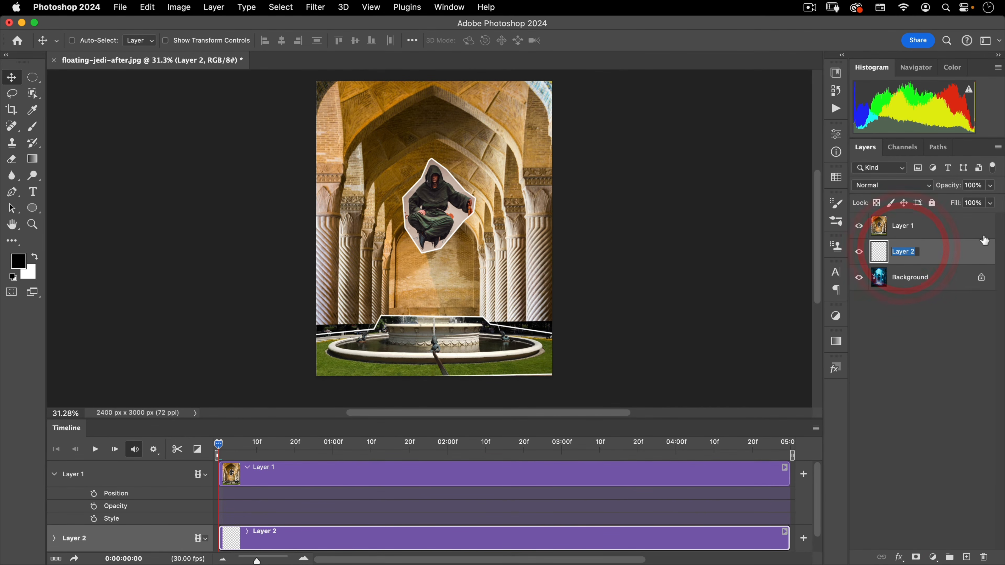
{"action": "type", "text": "reference"}
{"action": "key", "text": "Return"}
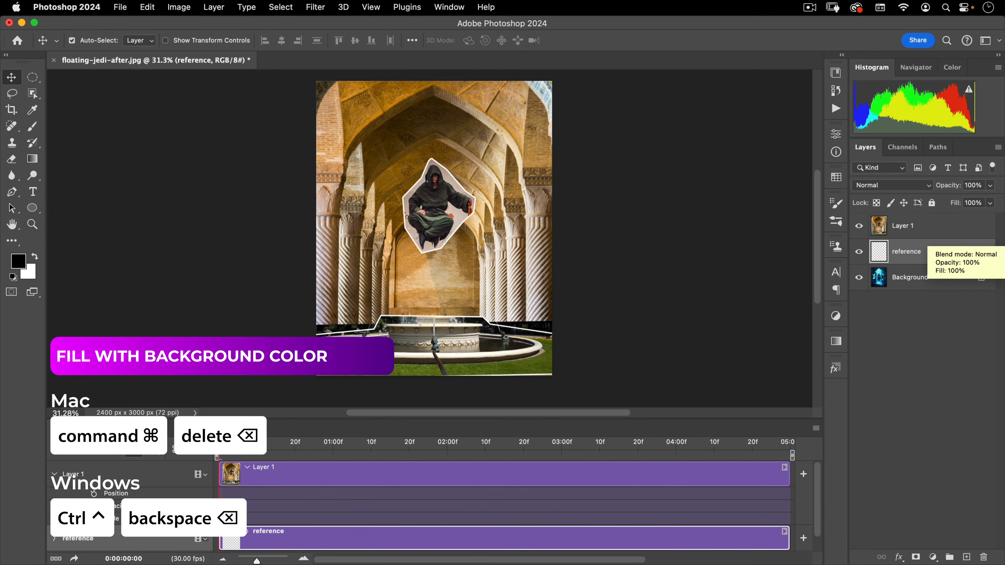
{"action": "key", "text": "super+BackSpace"}
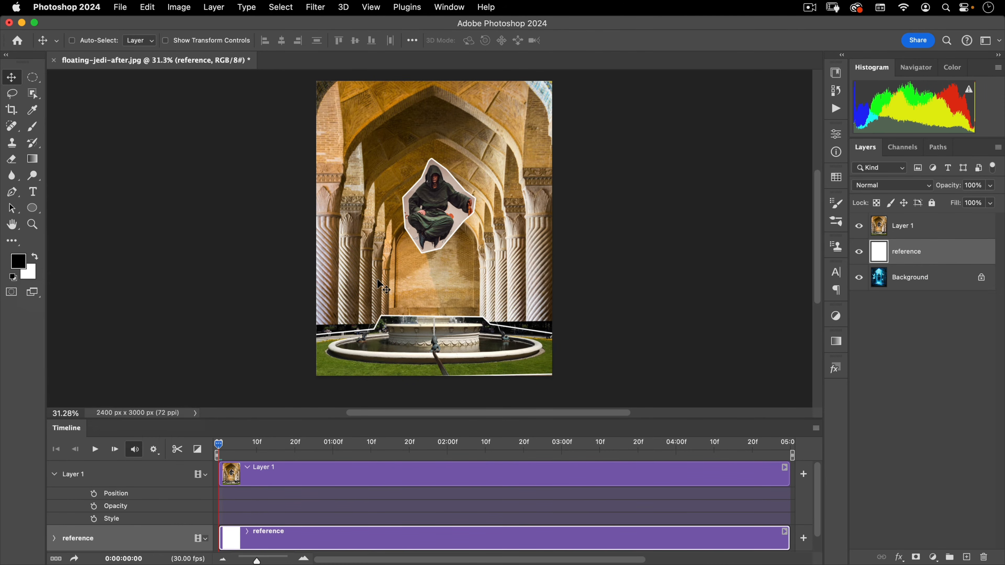
Clip Layer 1 to the reference layer, and test the clipping by moving the reference layer sideways and undoing the move
{"action": "left_click", "coordinate": [923, 226]}
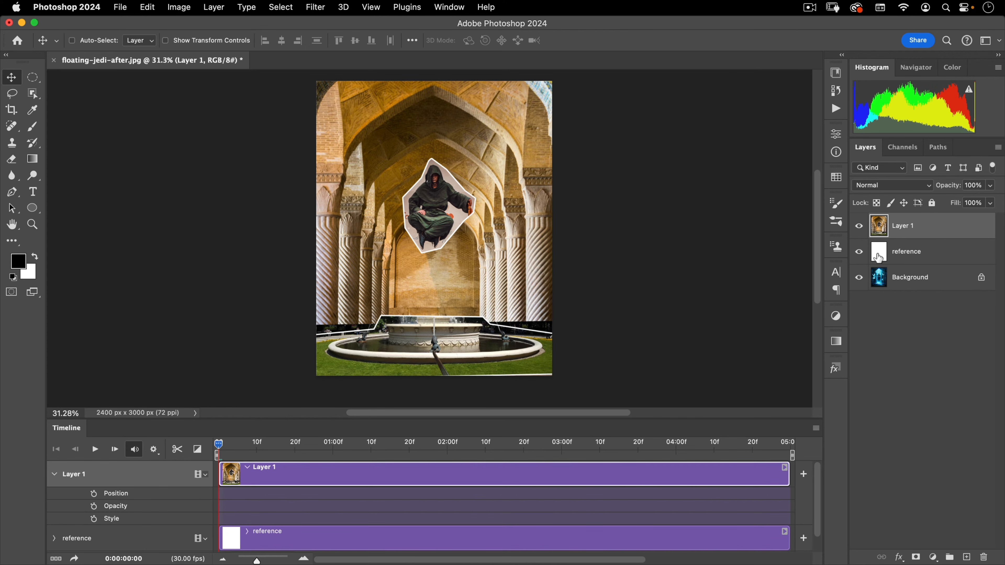
{"action": "left_click", "coordinate": [878, 236], "text": "alt"}
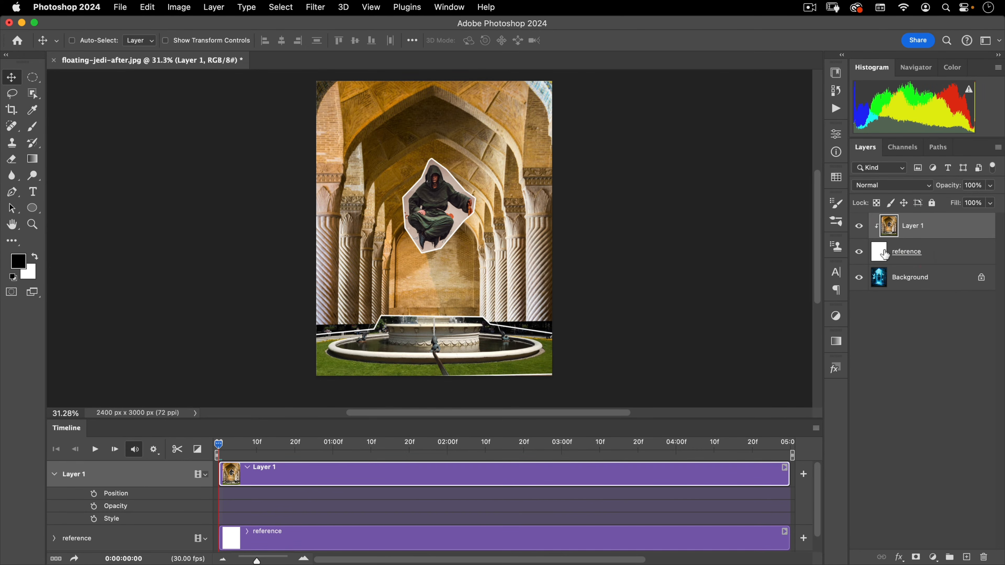
{"action": "left_click", "coordinate": [907, 258]}
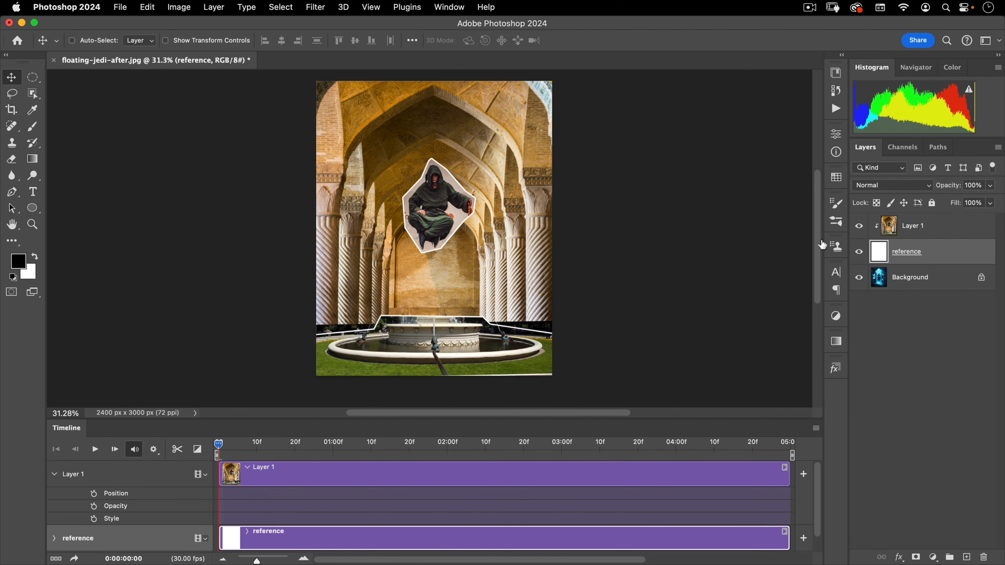
{"action": "left_click_drag", "start_coordinate": [339, 247], "coordinate": [476, 242]}
{"action": "key", "text": "super+z"}
Enlarge the timeline area, expand only the reference track, and enable Position keyframes for it at 0:00
{"action": "left_click_drag", "start_coordinate": [289, 419], "coordinate": [293, 353]}
{"action": "left_click", "coordinate": [54, 408]}
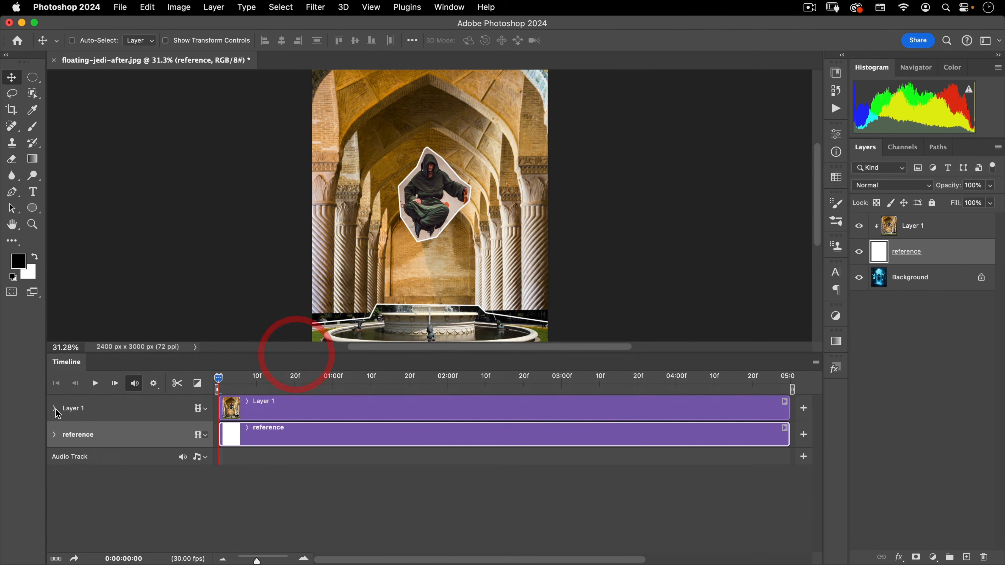
{"action": "left_click", "coordinate": [53, 435]}
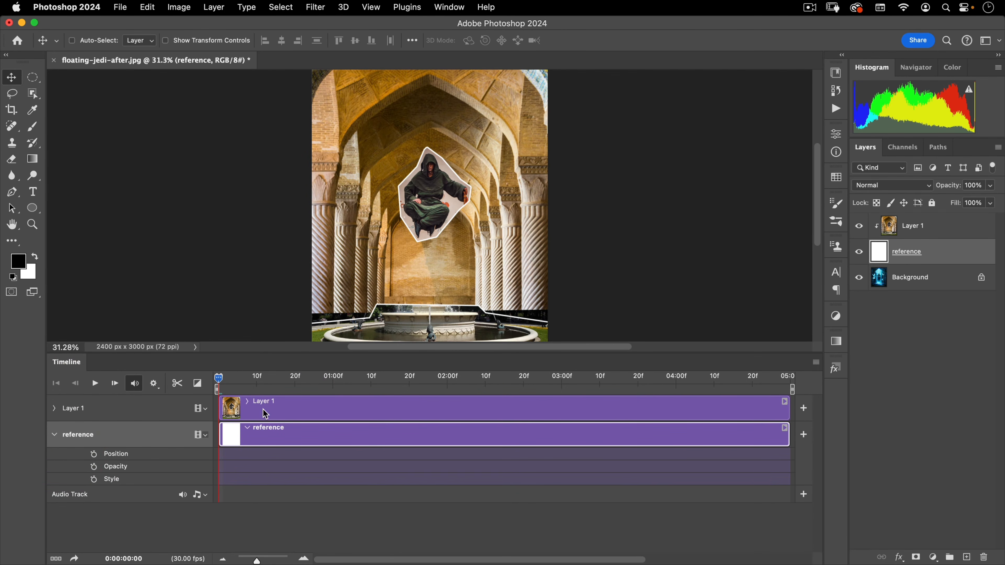
{"action": "left_click", "coordinate": [96, 454]}
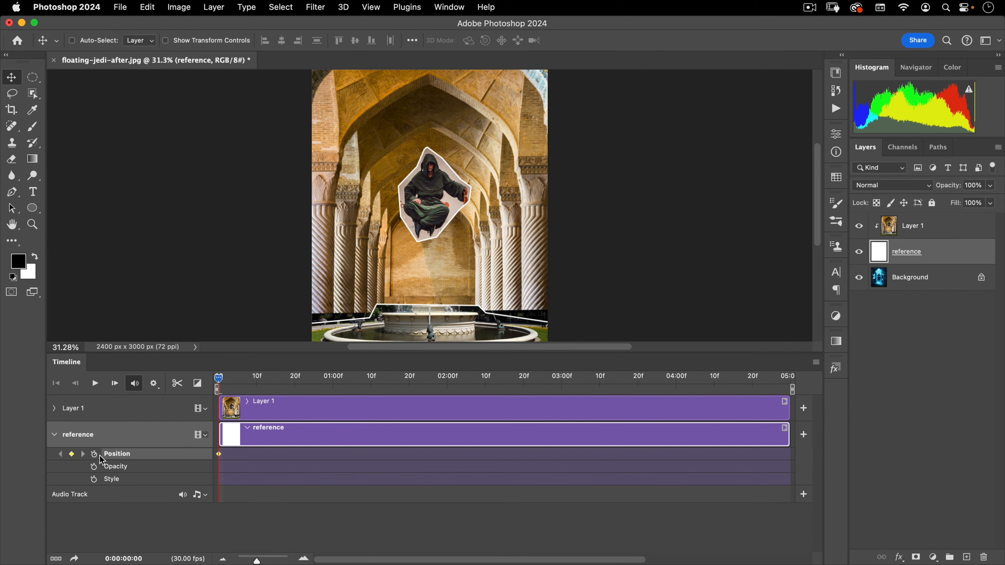
At 02:00 in the timeline, move the reference layer down below the canvas to keyframe its end position
{"action": "left_click_drag", "start_coordinate": [222, 377], "coordinate": [451, 364]}
{"action": "mouse_move", "coordinate": [451, 166]}
{"action": "left_mouse_down"}
{"action": "mouse_move", "coordinate": [449, 204]}
{"action": "mouse_move", "coordinate": [453, 159]}
{"action": "left_mouse_up"}
{"action": "left_click_drag", "start_coordinate": [454, 97], "coordinate": [475, 292]}
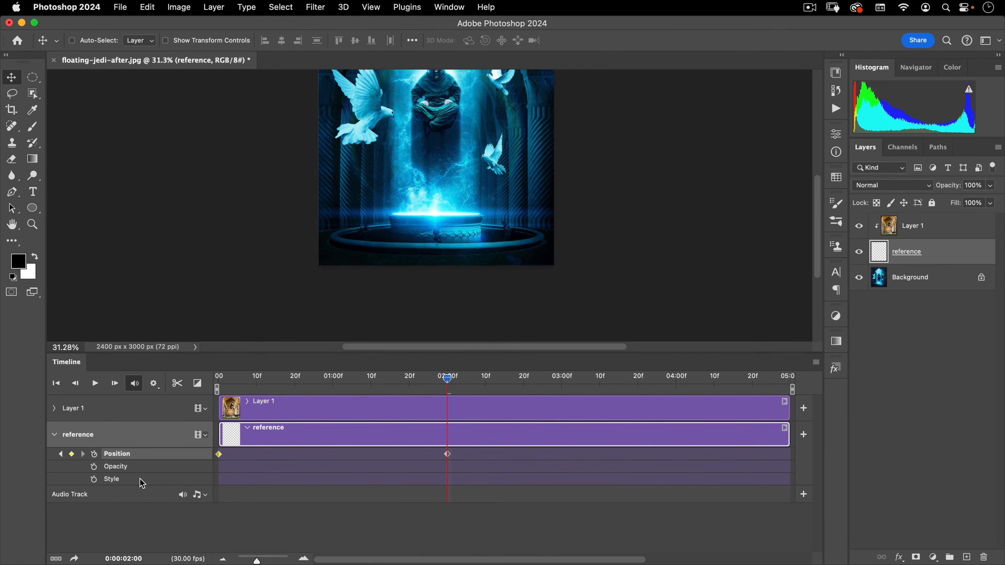
Scrub through the reveal animation with the whole image in view, and look at the playback resolution options
{"action": "left_click_drag", "start_coordinate": [423, 383], "coordinate": [177, 366]}
{"action": "left_click_drag", "start_coordinate": [386, 216], "coordinate": [378, 285]}
{"action": "left_click_drag", "start_coordinate": [433, 228], "coordinate": [424, 242]}
{"action": "left_click_drag", "start_coordinate": [419, 357], "coordinate": [419, 395]}
{"action": "left_click_drag", "start_coordinate": [222, 425], "coordinate": [340, 411]}
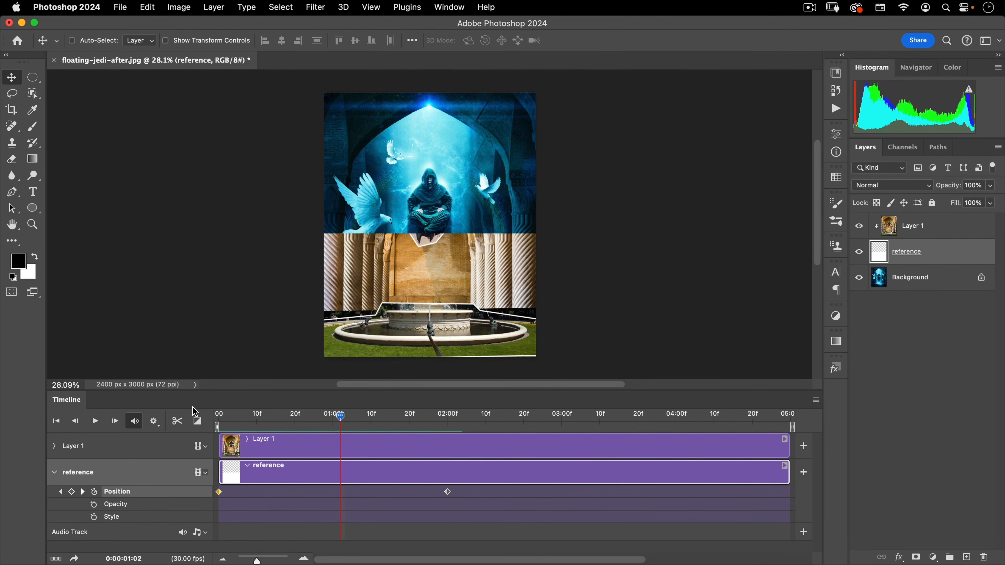
{"action": "left_click", "coordinate": [159, 421]}
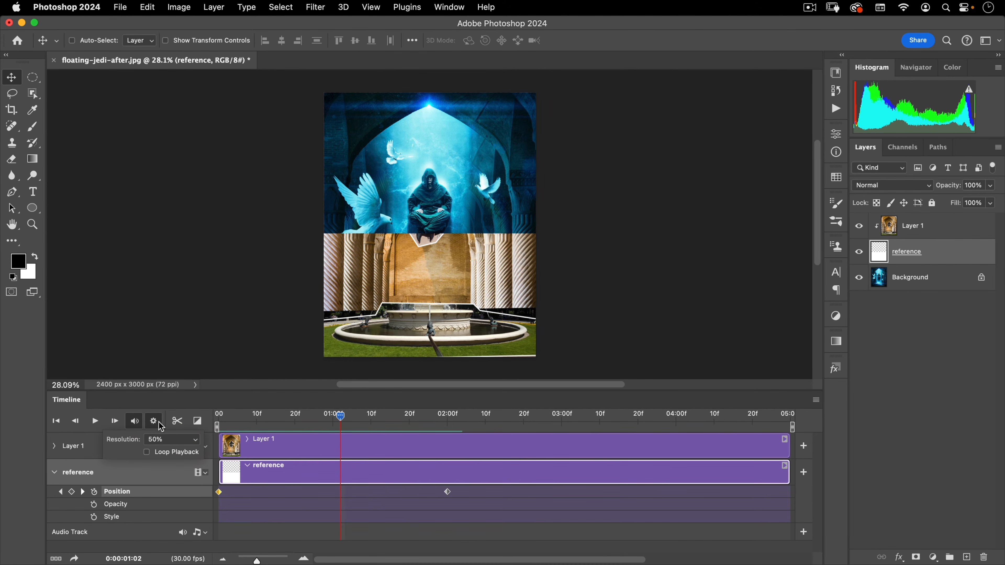
{"action": "left_click", "coordinate": [158, 422]}
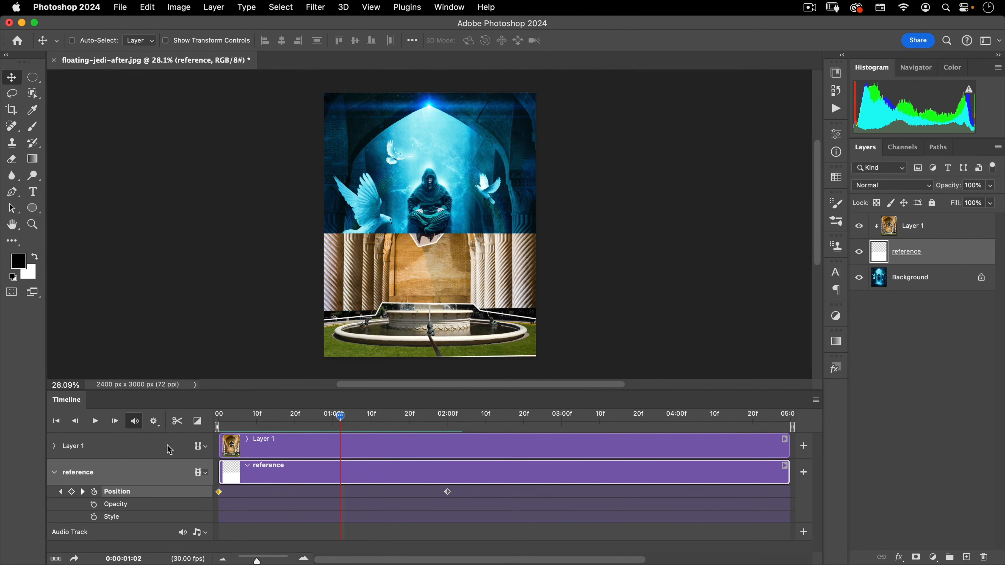
Soften the reveal edge by applying a Motion Blur to the reference layer with a 90° angle and 150 pixels distance
{"action": "left_click_drag", "start_coordinate": [223, 415], "coordinate": [321, 411]}
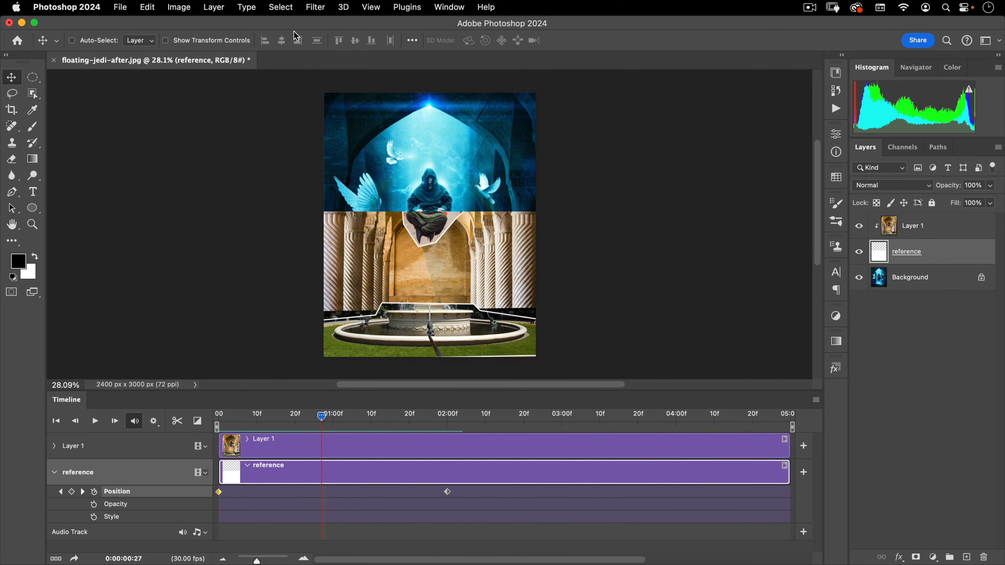
{"action": "left_click", "coordinate": [316, 7]}
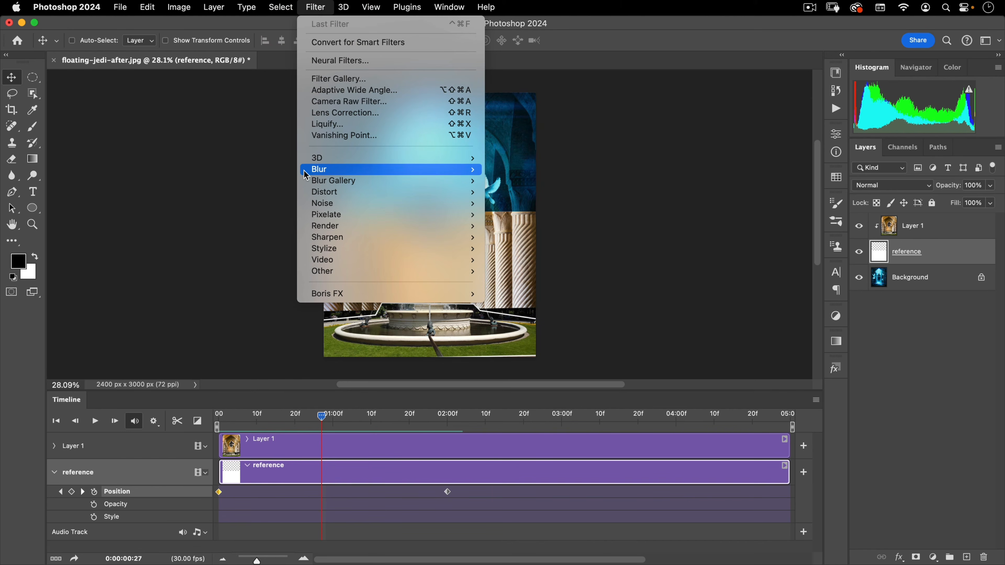
{"action": "mouse_move", "coordinate": [396, 170]}
{"action": "left_click", "coordinate": [532, 237]}
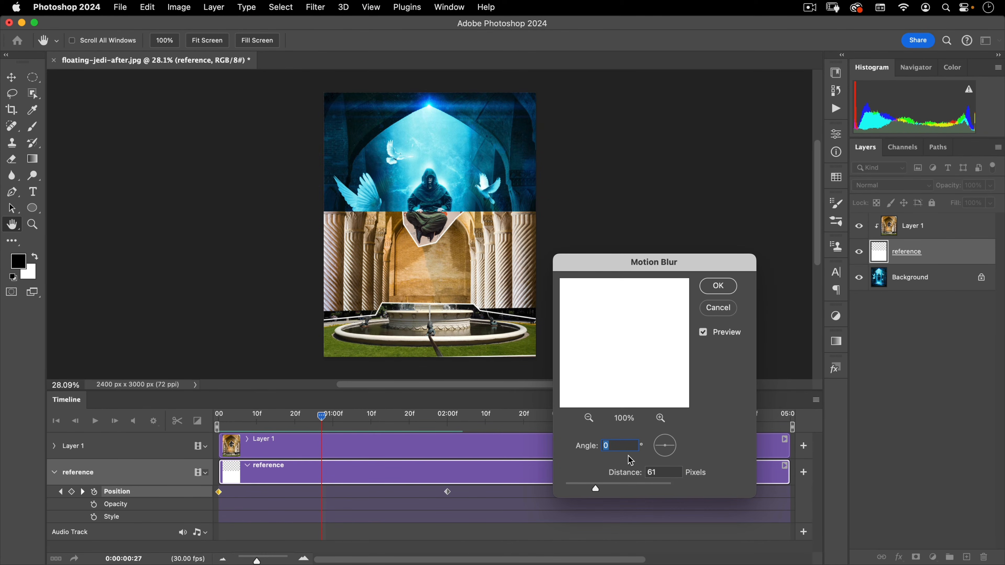
{"action": "double_click", "coordinate": [671, 471]}
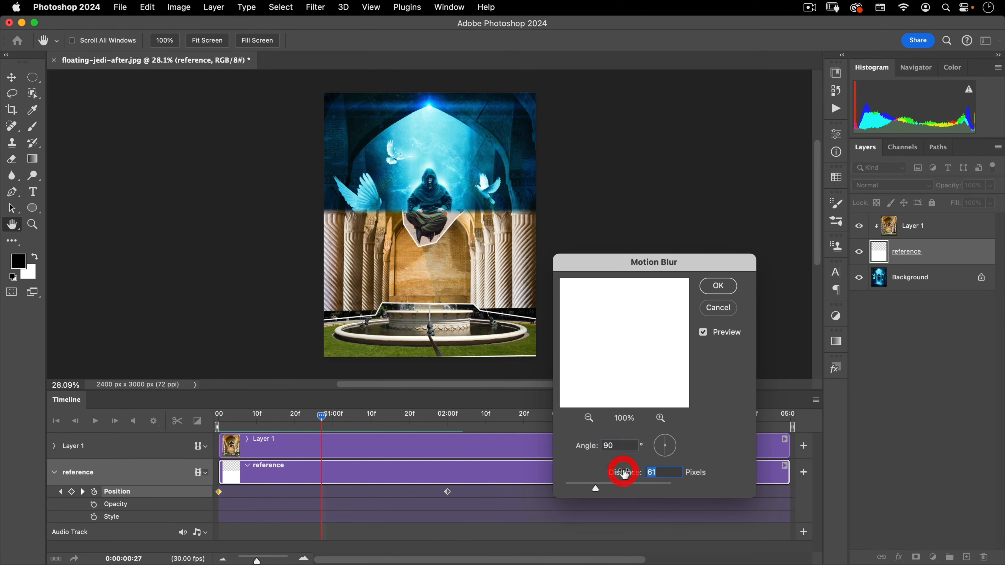
{"action": "type", "text": "150"}
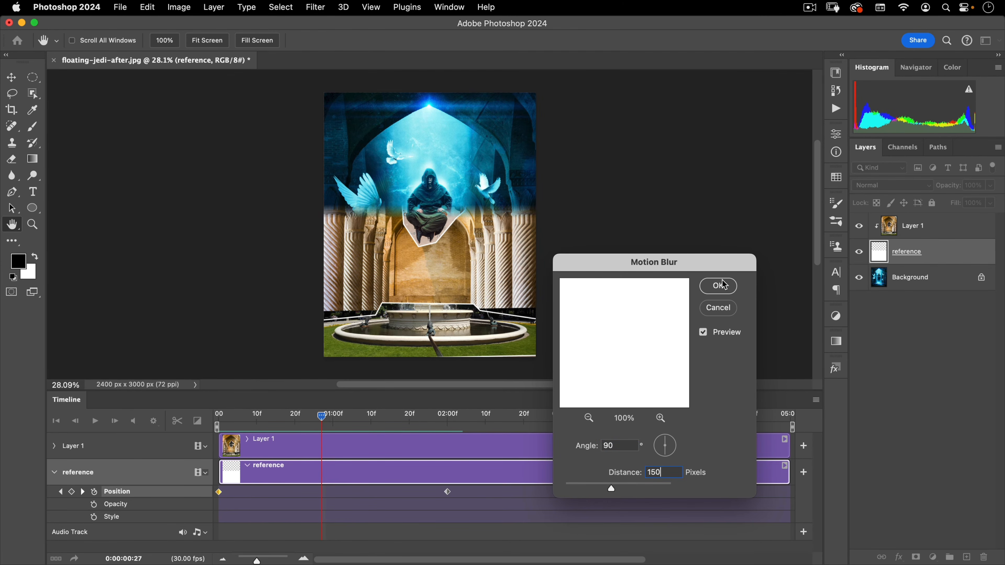
{"action": "left_click", "coordinate": [718, 286]}
{"action": "key", "text": "v"}
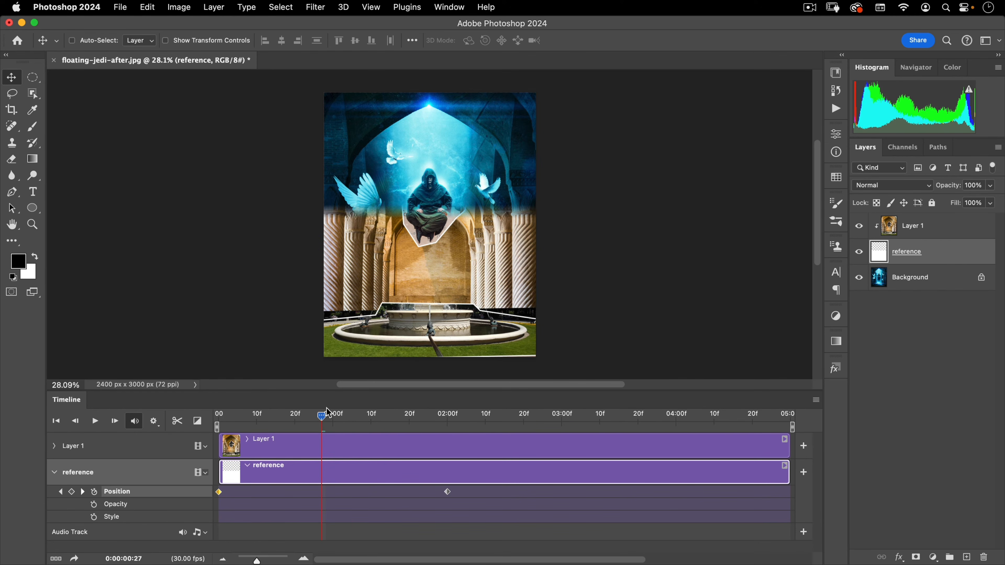
Play the blurred reveal animation from the start and stop it once the reveal finishes
{"action": "left_click_drag", "start_coordinate": [322, 416], "coordinate": [216, 418]}
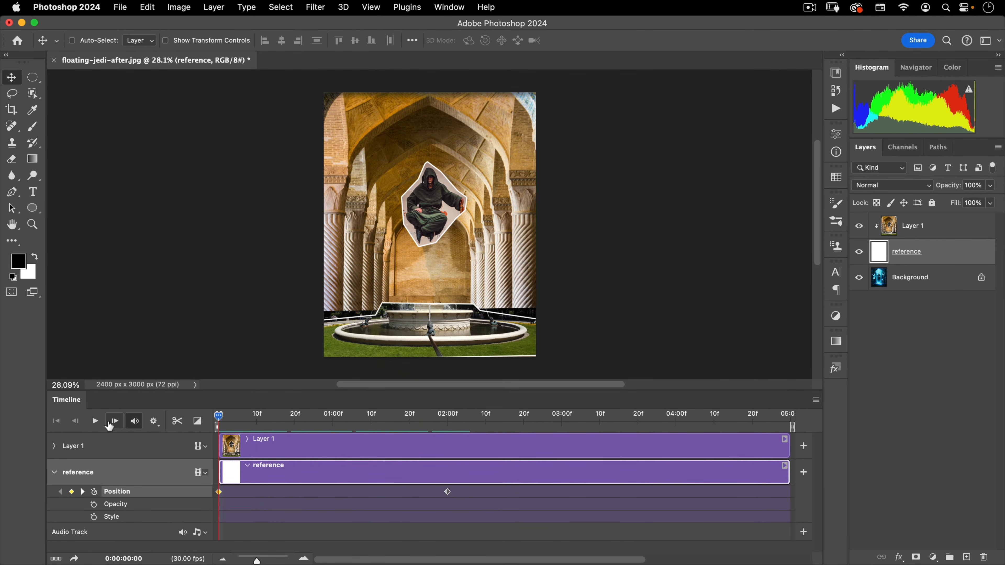
{"action": "left_click", "coordinate": [95, 422]}
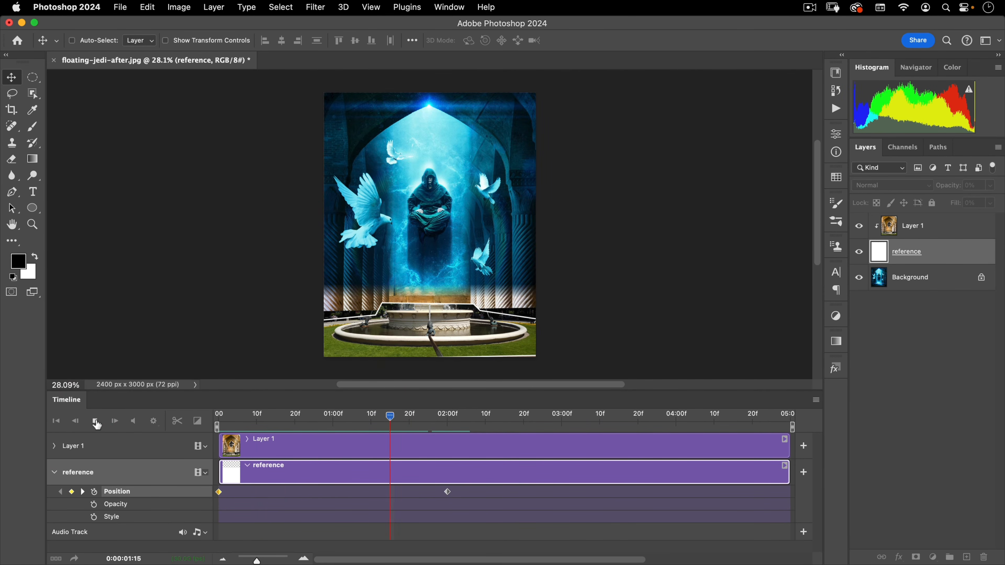
{"action": "left_click", "coordinate": [95, 422]}
At 02:00, inspect the reference layer's bounds below the canvas with Free Transform, leaving its size and position as they are
{"action": "left_click_drag", "start_coordinate": [467, 424], "coordinate": [447, 417]}
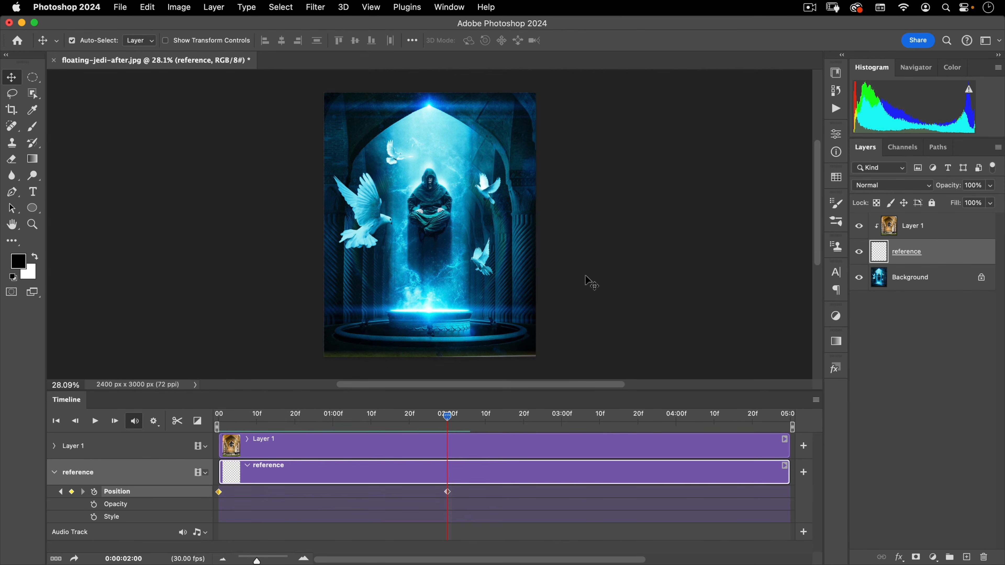
{"action": "key", "text": "super+t"}
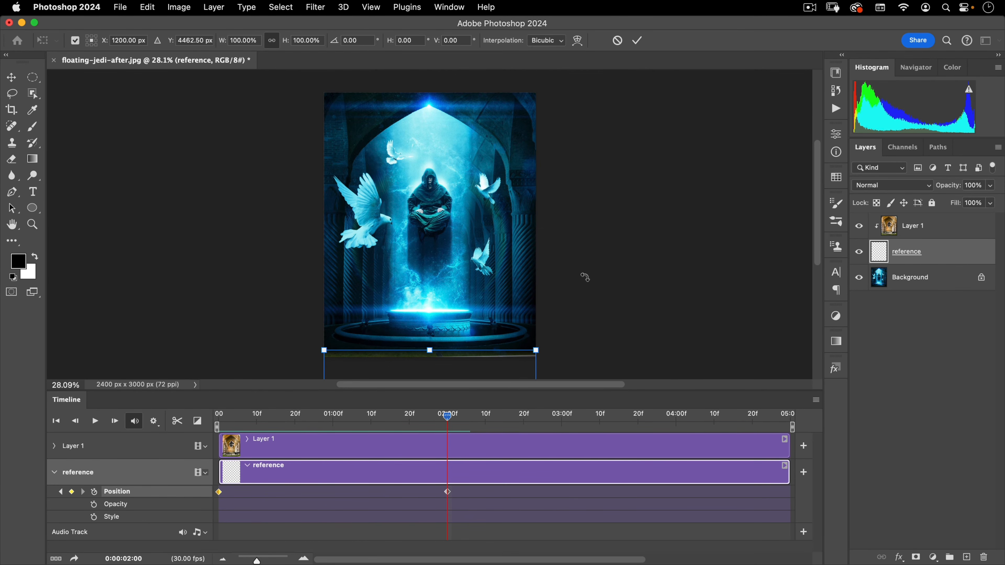
{"action": "left_click_drag", "start_coordinate": [467, 264], "coordinate": [450, 163]}
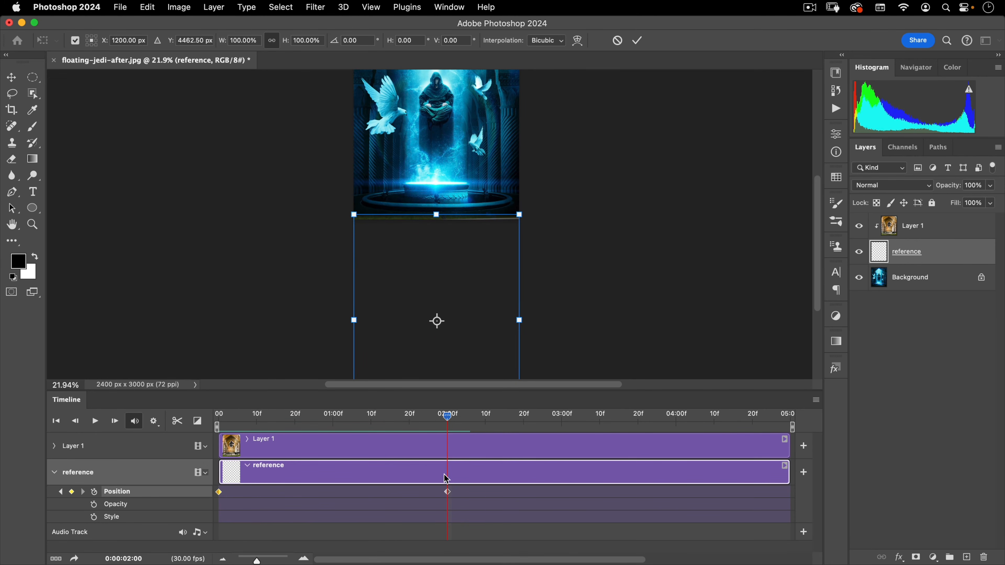
{"action": "key", "text": "Return"}
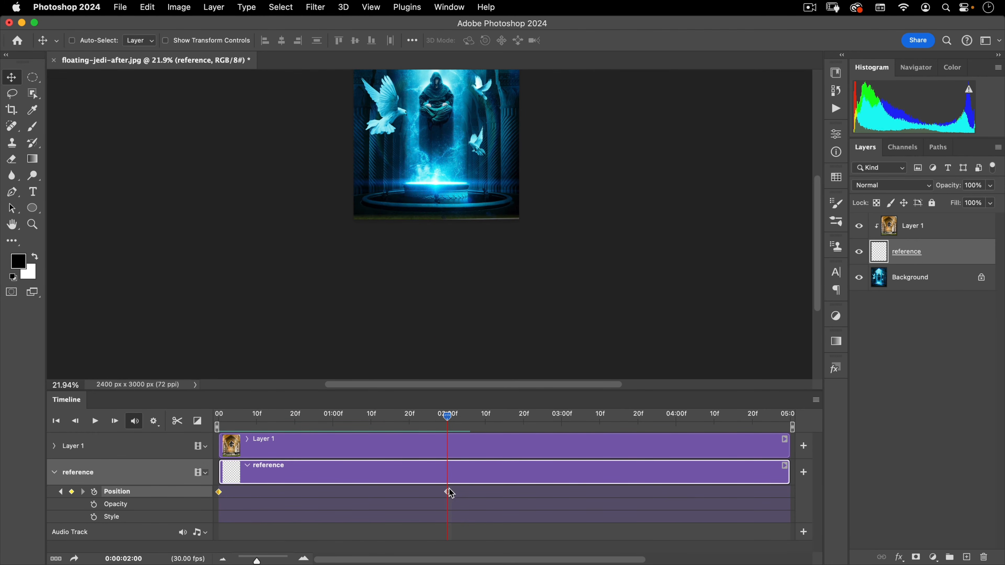
At the start of the timeline, move the reference layer up so that its blurred lower edge shows inside the canvas
{"action": "left_click_drag", "start_coordinate": [430, 232], "coordinate": [430, 254]}
{"action": "left_click_drag", "start_coordinate": [447, 415], "coordinate": [166, 406]}
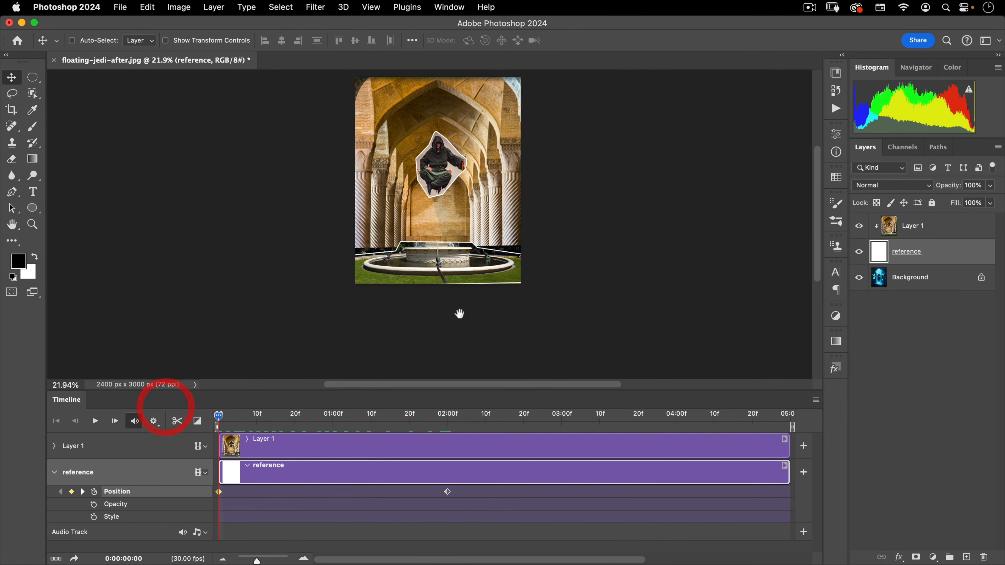
{"action": "left_click_drag", "start_coordinate": [454, 253], "coordinate": [457, 342]}
{"action": "left_click_drag", "start_coordinate": [477, 134], "coordinate": [477, 128]}
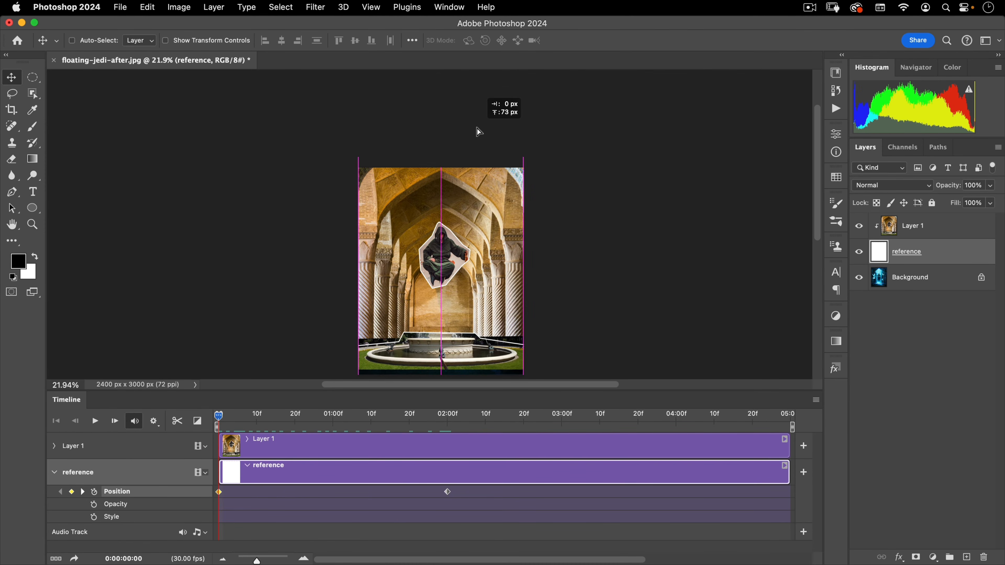
{"action": "left_click_drag", "start_coordinate": [448, 264], "coordinate": [452, 205]}
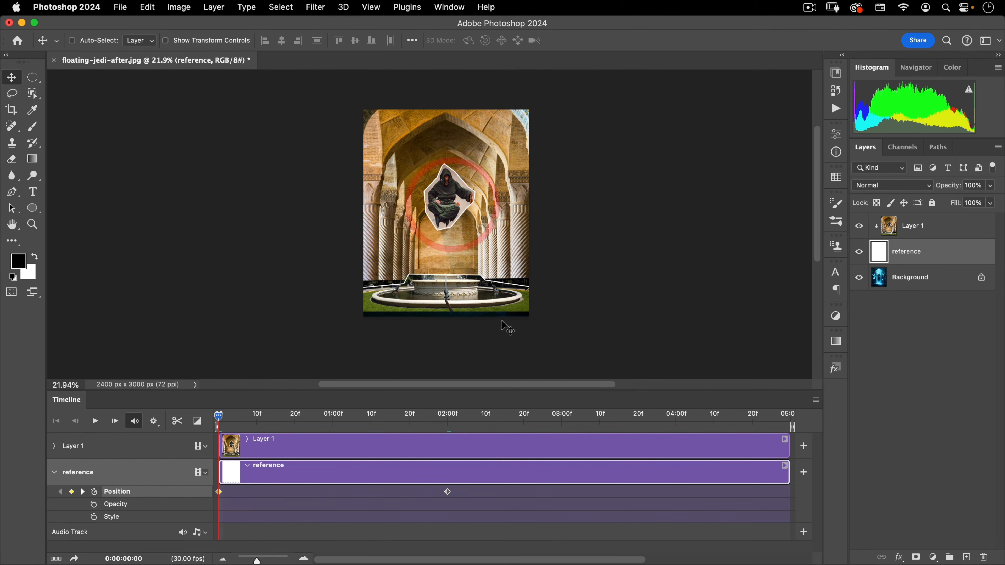
{"action": "left_click_drag", "start_coordinate": [495, 314], "coordinate": [459, 319]}
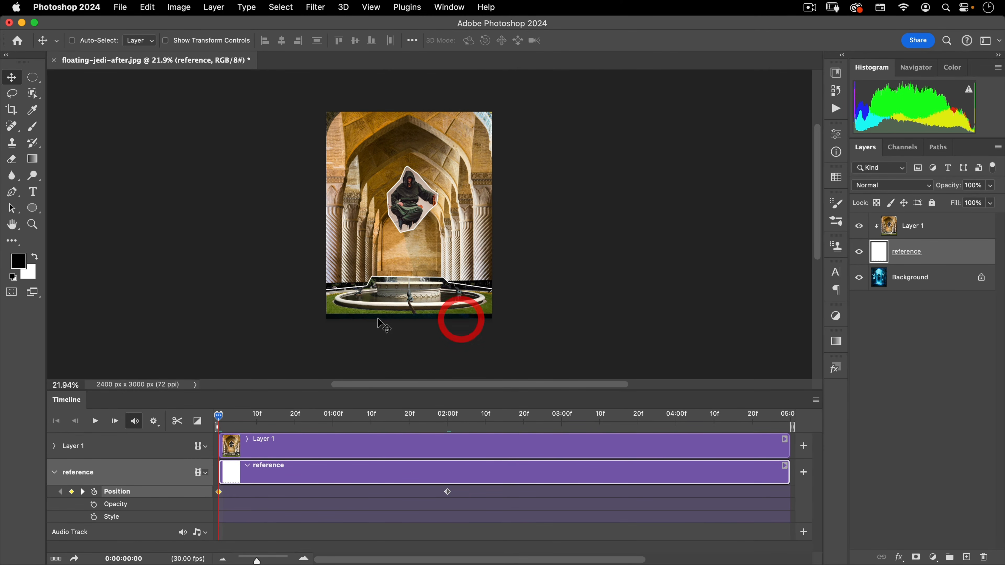
Enlarge the reference layer slightly from its lower corner with Free Transform so that it covers the bottom of the canvas
{"action": "key", "text": "super+t"}
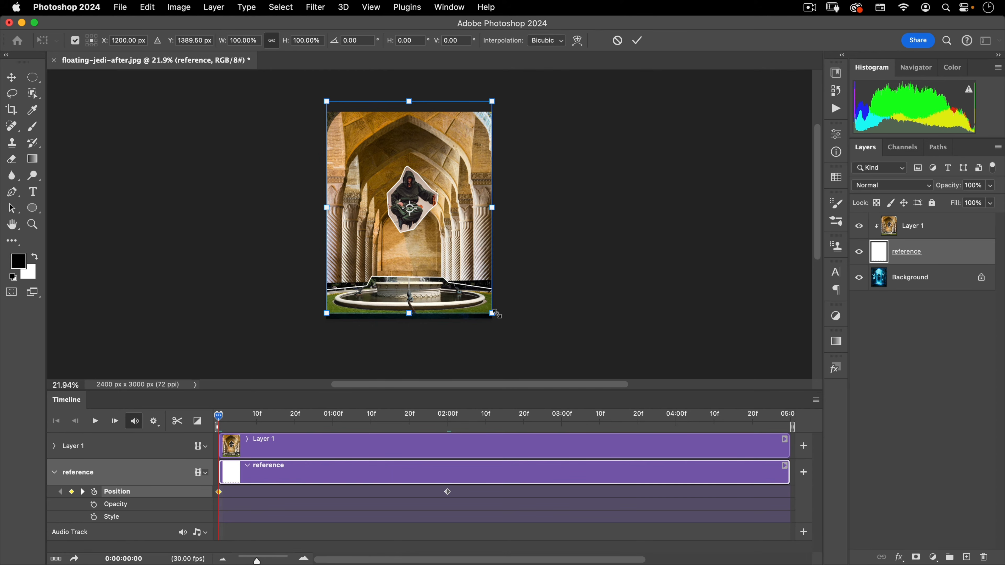
{"action": "left_click_drag", "start_coordinate": [494, 314], "coordinate": [498, 316]}
{"action": "double_click", "coordinate": [463, 263]}
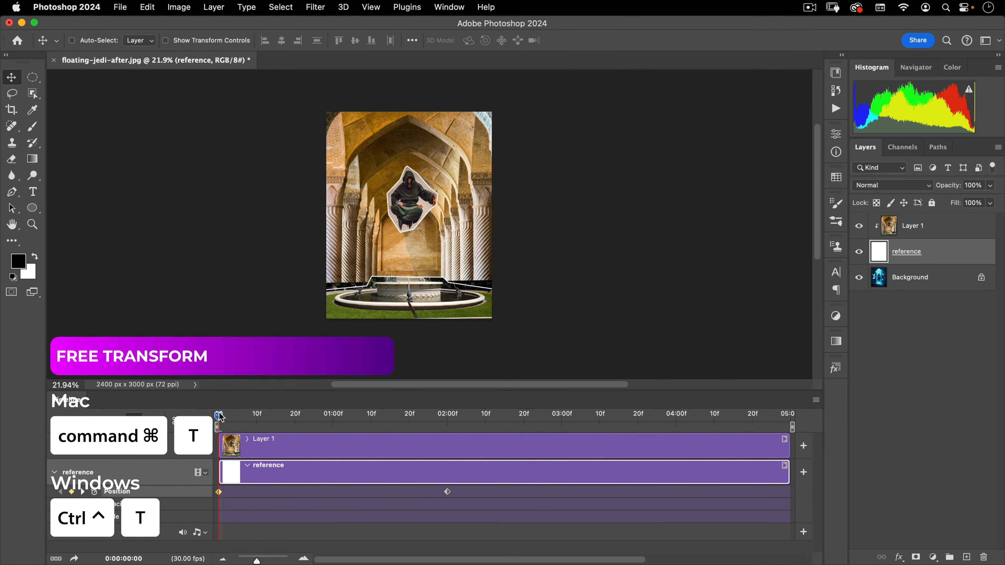
Shorten the timeline's work area to end at 03:00, and play the reveal animation
{"action": "left_click_drag", "start_coordinate": [220, 417], "coordinate": [560, 405]}
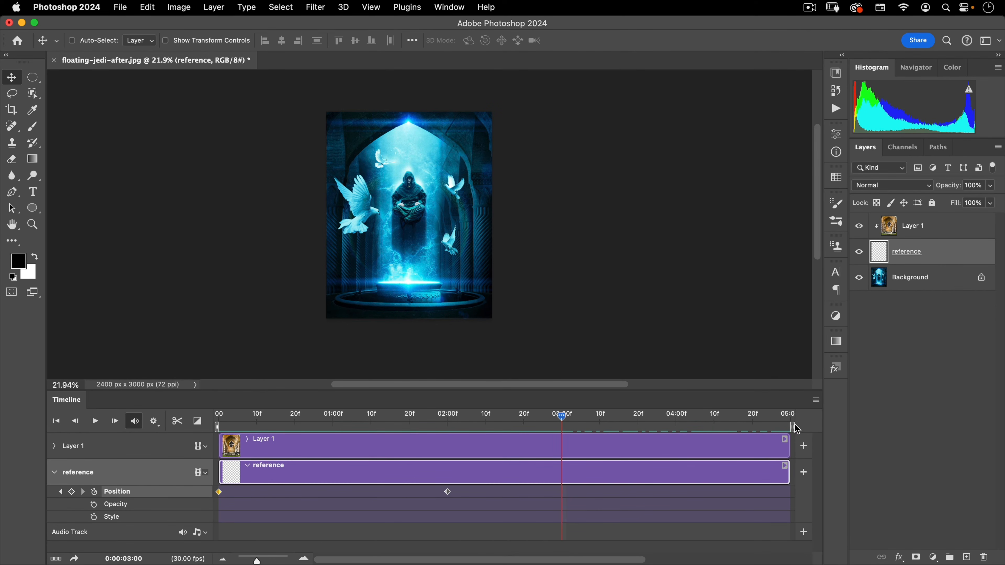
{"action": "left_click_drag", "start_coordinate": [792, 427], "coordinate": [567, 462]}
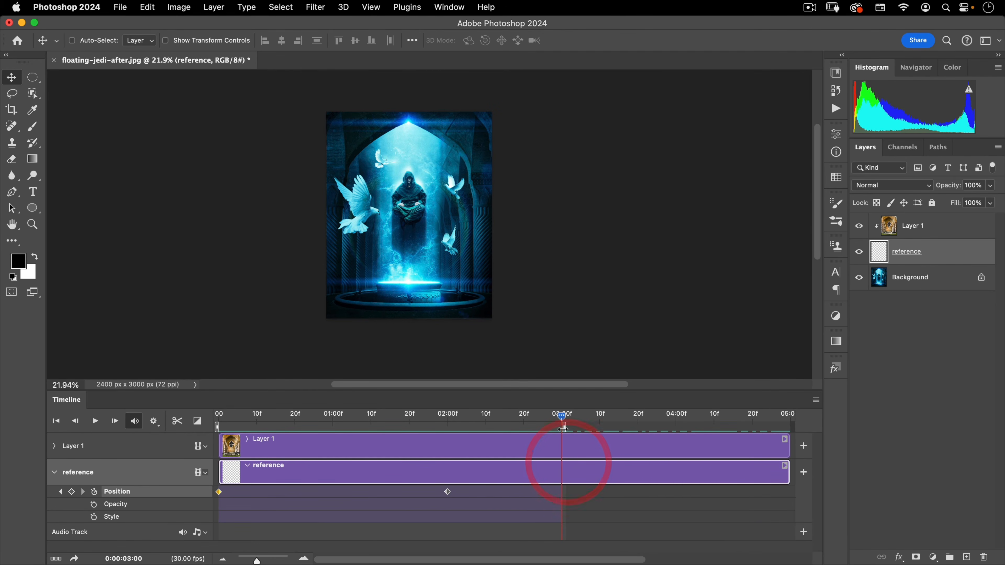
{"action": "left_click", "coordinate": [95, 421]}
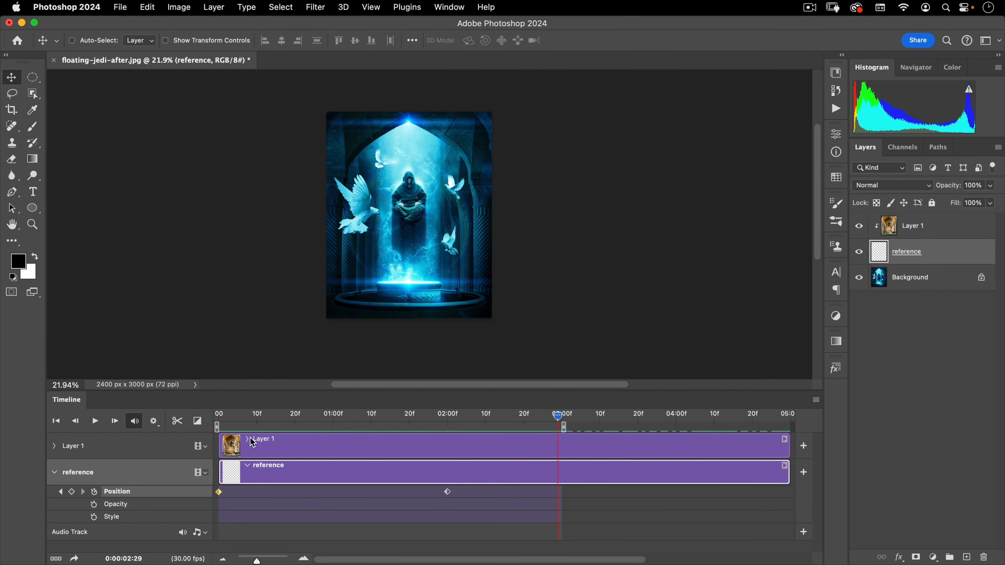
Duplicate the Background layer and place the copy above Layer 1
{"action": "left_click", "coordinate": [935, 230]}
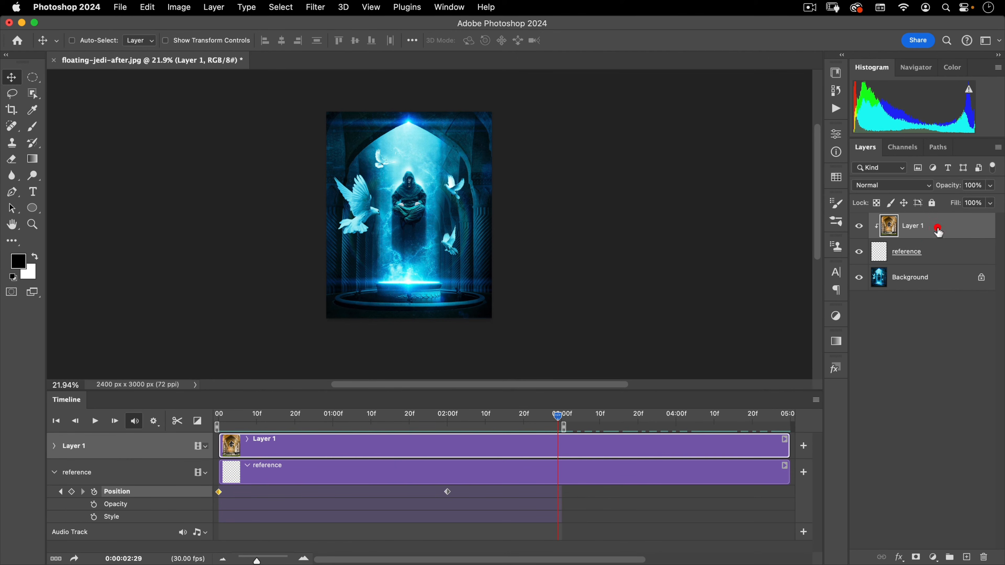
{"action": "left_click", "coordinate": [926, 275]}
{"action": "left_click_drag", "start_coordinate": [925, 276], "coordinate": [915, 219]}
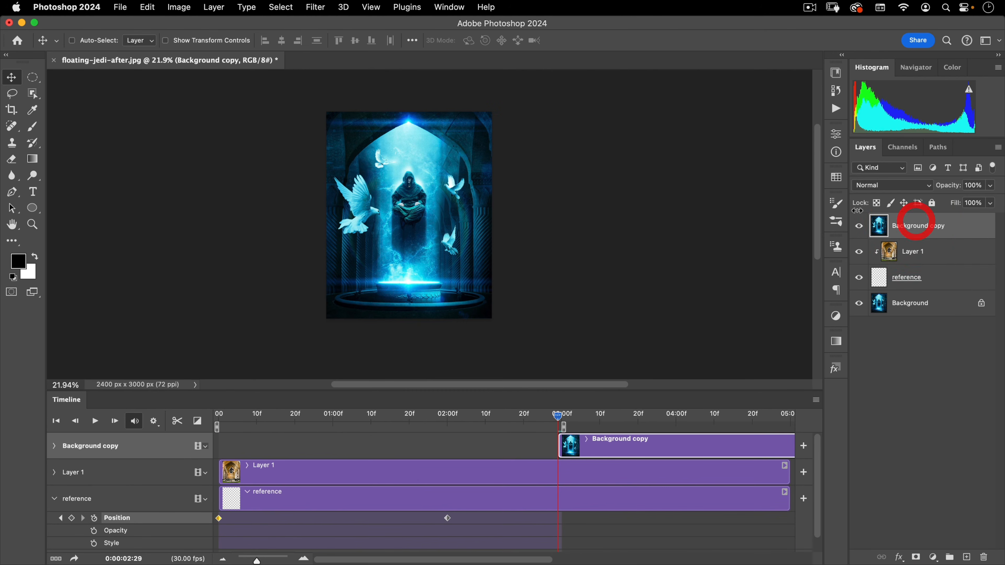
Shift the Background copy clip earlier on the timeline until it starts at 00, scrubbing to see how it cuts in
{"action": "left_click_drag", "start_coordinate": [608, 442], "coordinate": [480, 451]}
{"action": "left_click", "coordinate": [217, 414]}
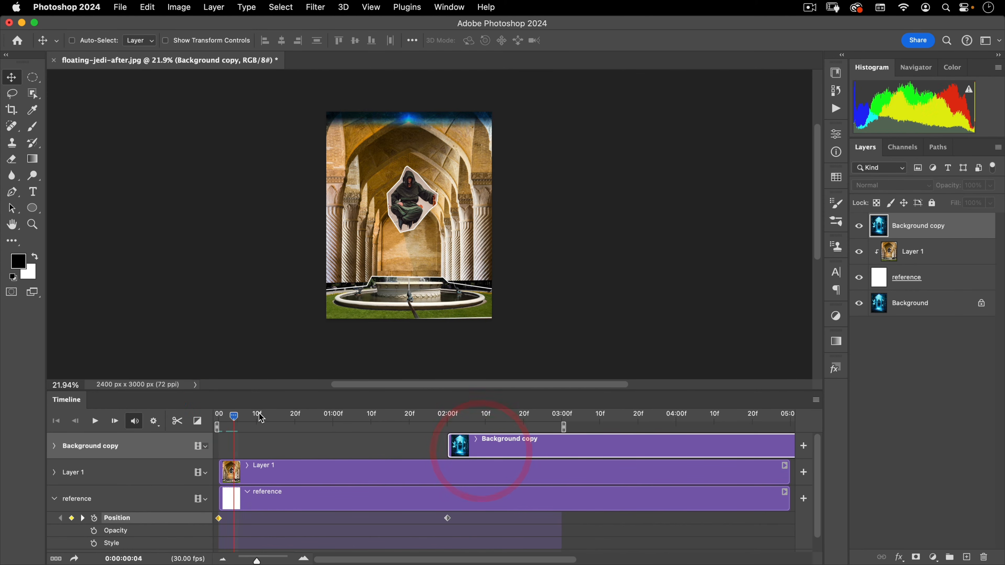
{"action": "left_click", "coordinate": [420, 415]}
{"action": "left_click", "coordinate": [405, 415]}
{"action": "left_click_drag", "start_coordinate": [501, 445], "coordinate": [433, 455]}
{"action": "left_click_drag", "start_coordinate": [419, 416], "coordinate": [289, 442]}
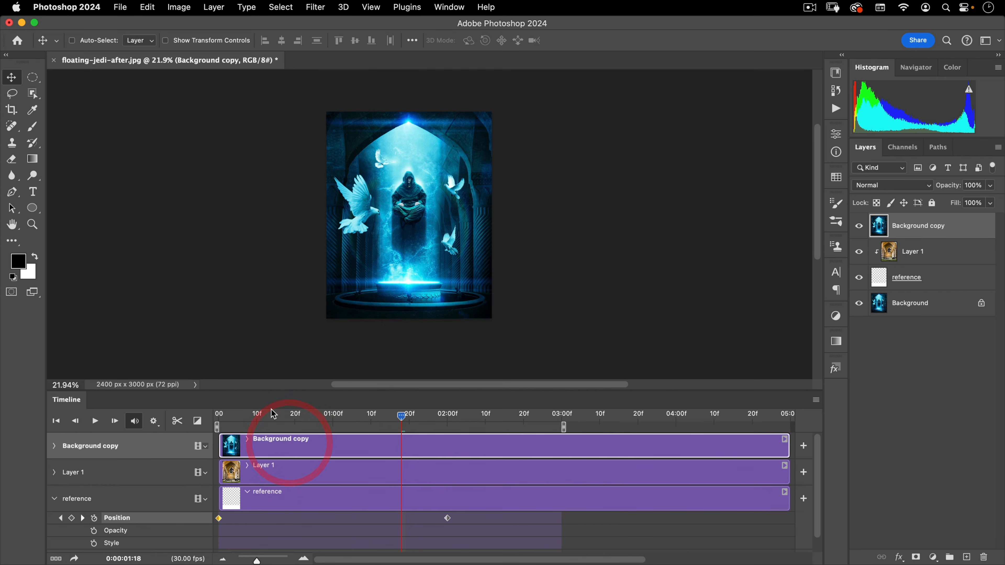
Apply a 1 s Fade transition to the start of the Background copy clip and scrub through it
{"action": "left_click", "coordinate": [198, 422]}
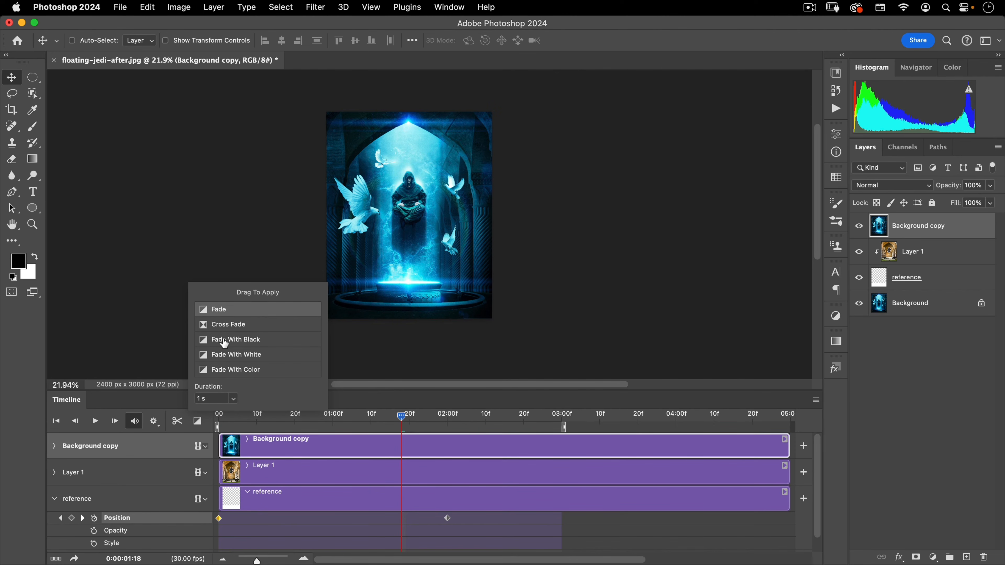
{"action": "left_click_drag", "start_coordinate": [247, 386], "coordinate": [295, 446]}
{"action": "left_click_drag", "start_coordinate": [321, 415], "coordinate": [401, 411]}
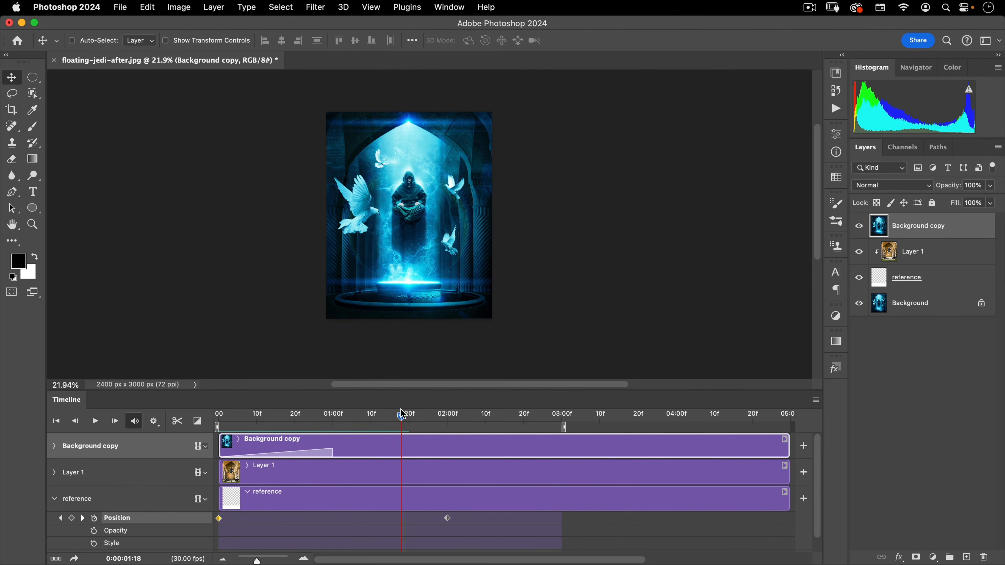
Delete the fade transition from the Background copy clip, and delete the Background copy layer
{"action": "left_click", "coordinate": [307, 455]}
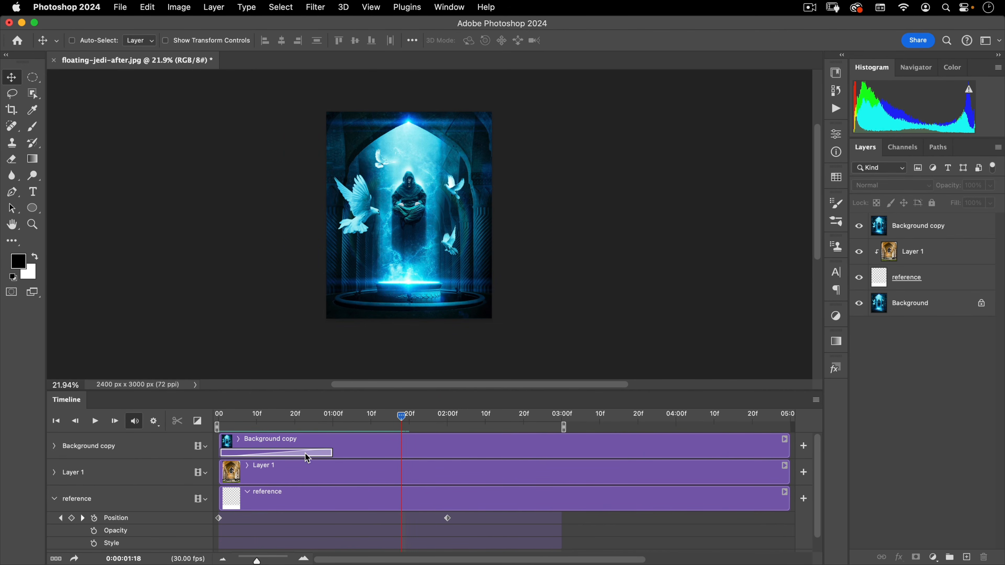
{"action": "left_click", "coordinate": [323, 455]}
{"action": "key", "text": "Delete"}
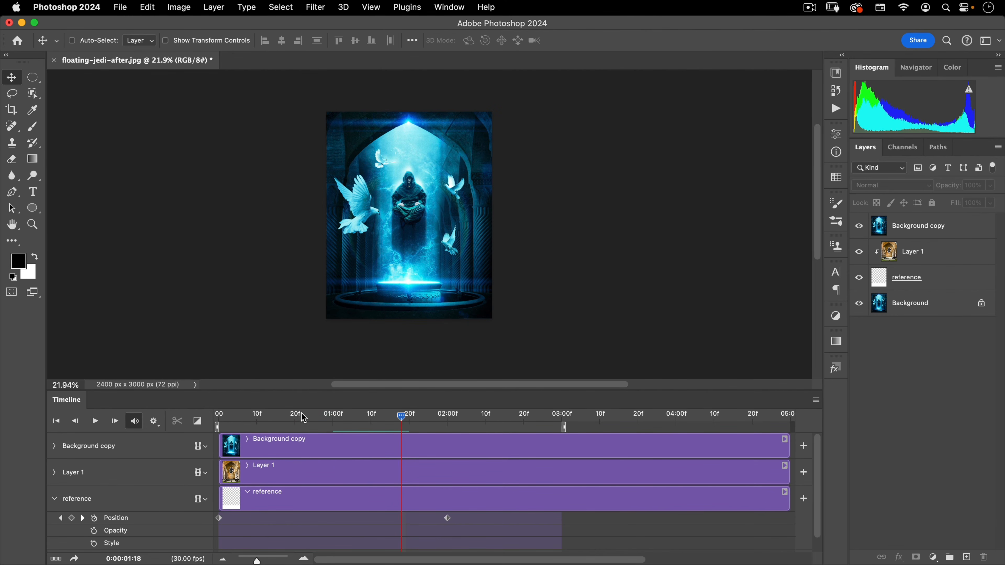
{"action": "left_click", "coordinate": [273, 444]}
{"action": "key", "text": "Delete"}
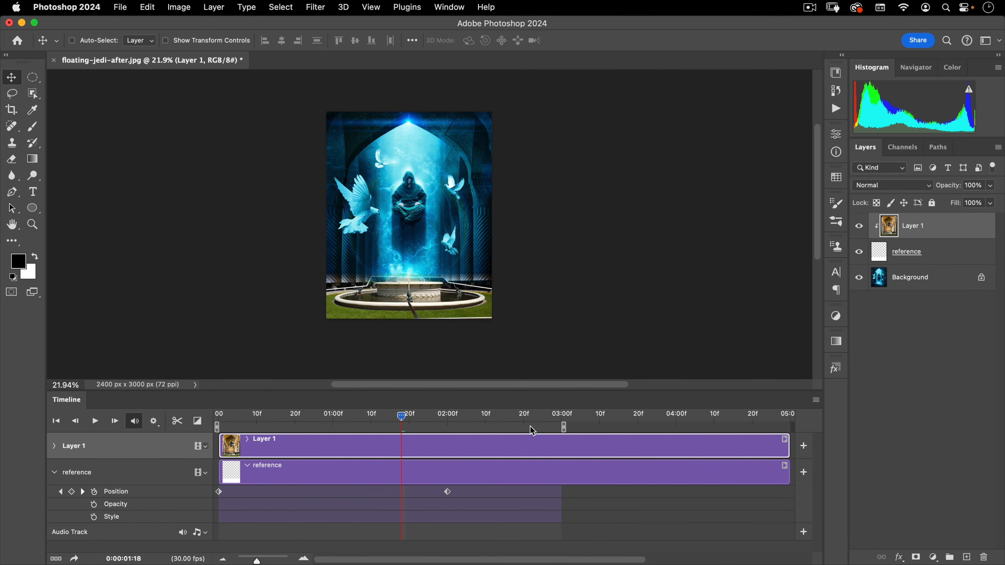
Scrub through the motion-blurred reveal from the start to about 02:17, and return to the first frame
{"action": "left_click_drag", "start_coordinate": [402, 419], "coordinate": [218, 416]}
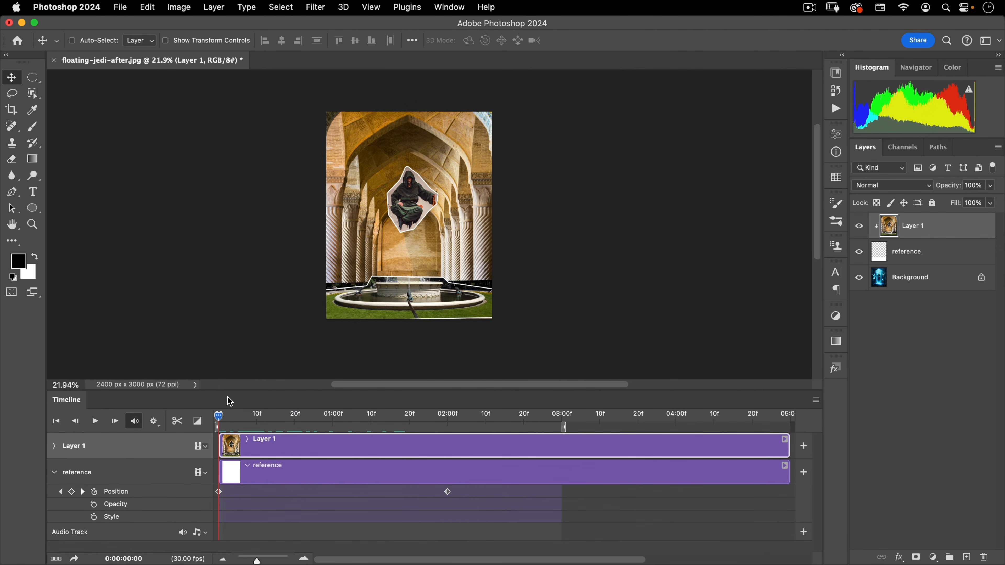
{"action": "left_click", "coordinate": [372, 414]}
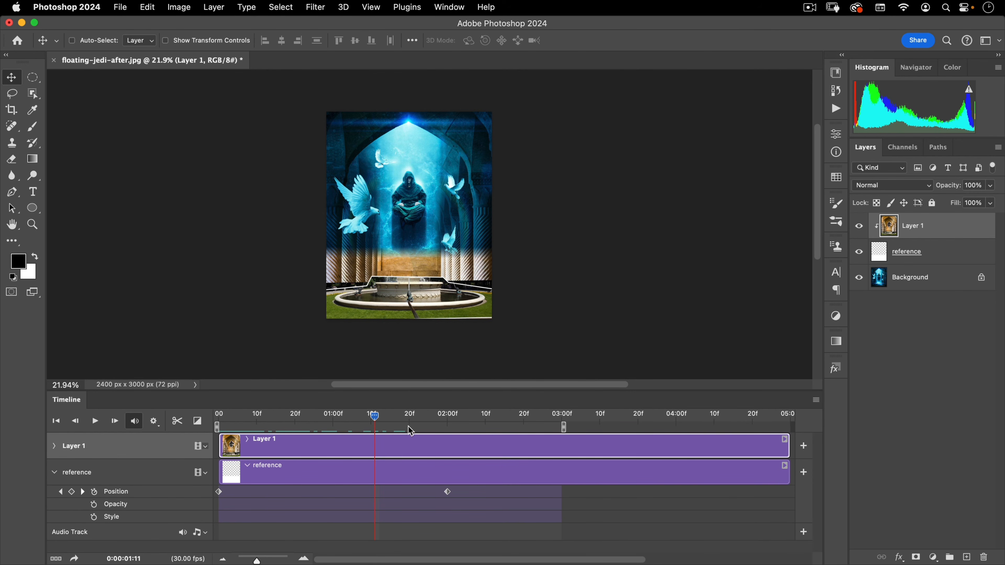
{"action": "left_click_drag", "start_coordinate": [374, 416], "coordinate": [512, 405]}
{"action": "left_click", "coordinate": [177, 395]}
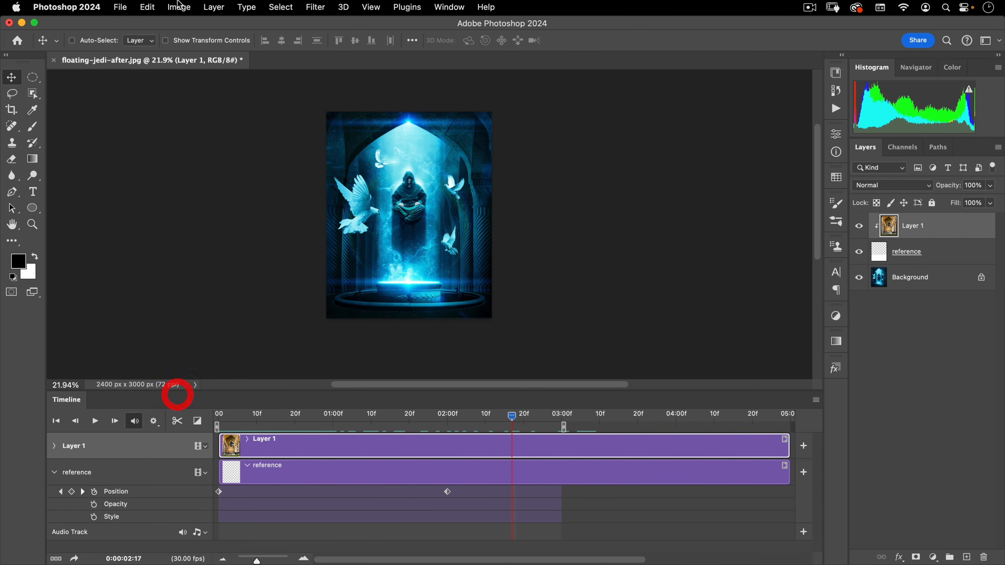
{"action": "key", "text": "Home"}
Open the Save for Web (Legacy) export for the animation
{"action": "left_click", "coordinate": [120, 7]}
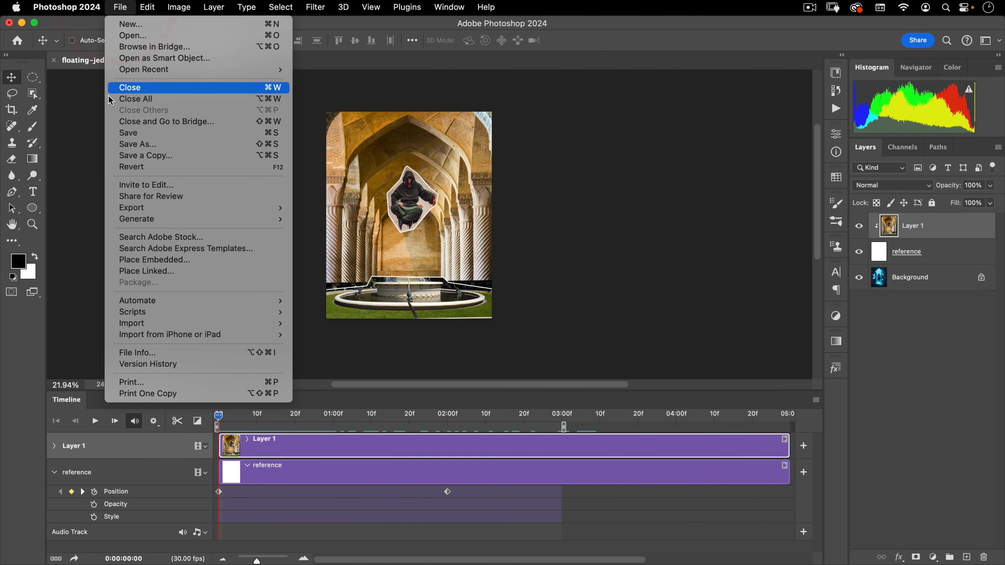
{"action": "mouse_move", "coordinate": [159, 207]}
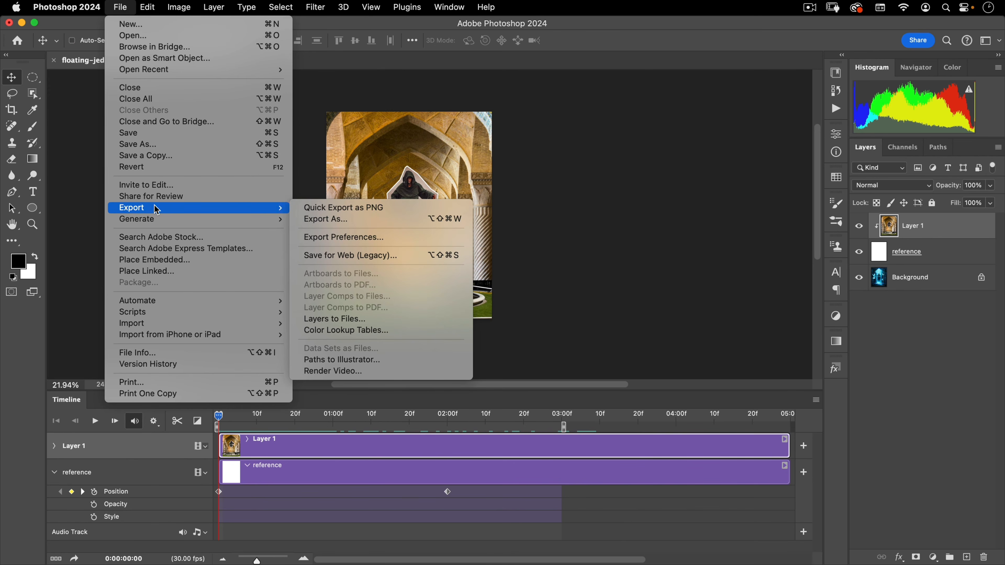
{"action": "left_click", "coordinate": [383, 255]}
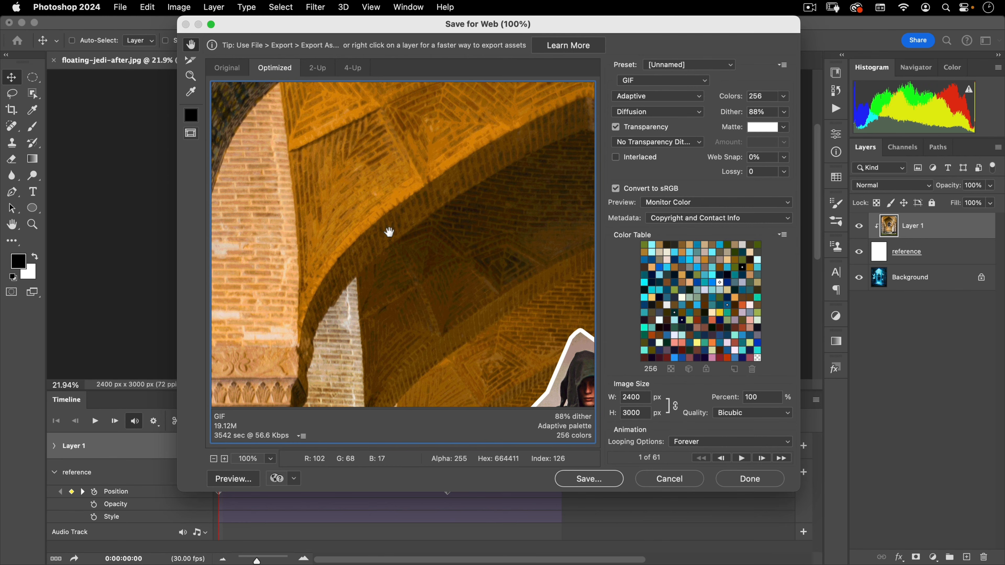
Try the JPEG High export preset and look through the other available presets
{"action": "left_click", "coordinate": [690, 66]}
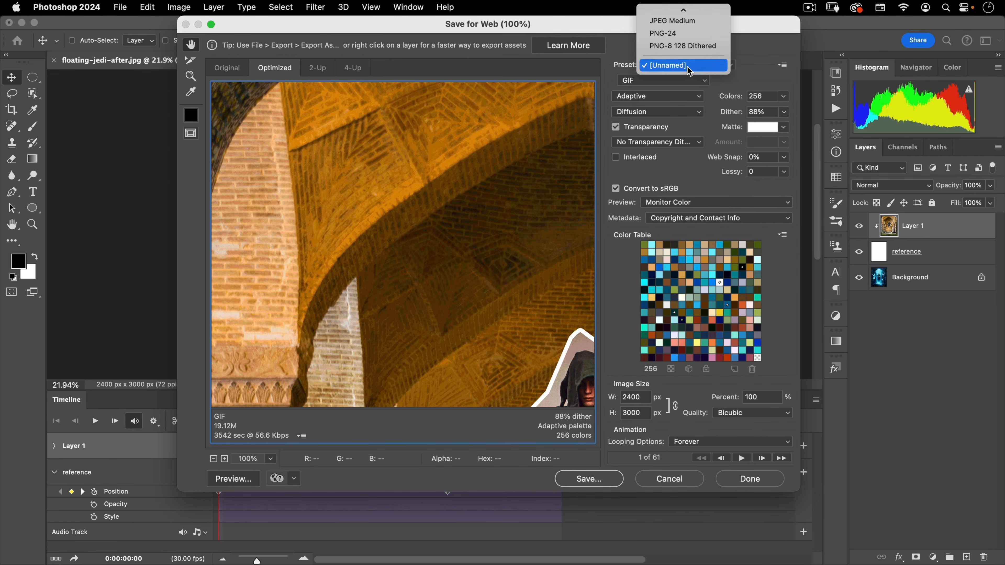
{"action": "left_click", "coordinate": [673, 98]}
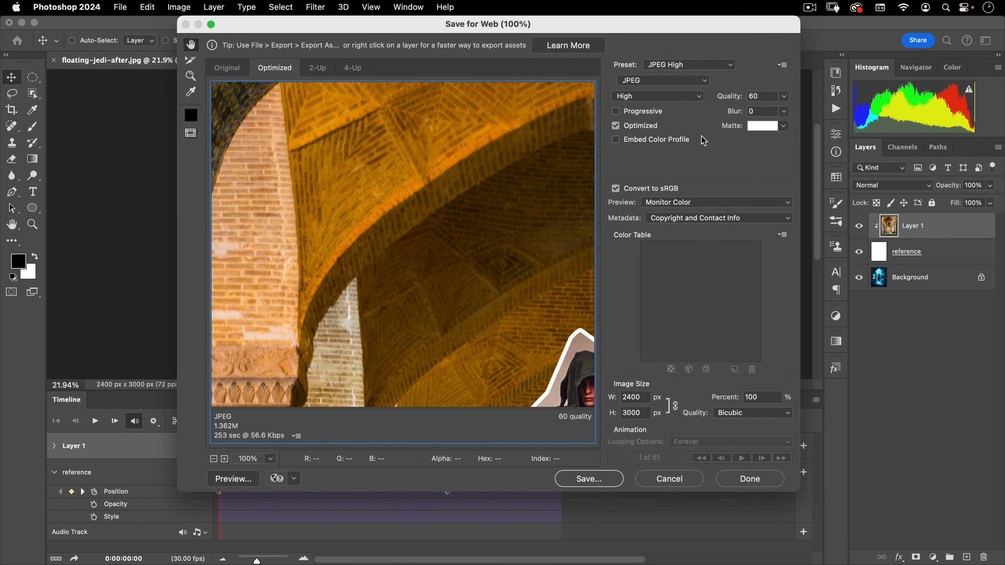
{"action": "left_click", "coordinate": [704, 66]}
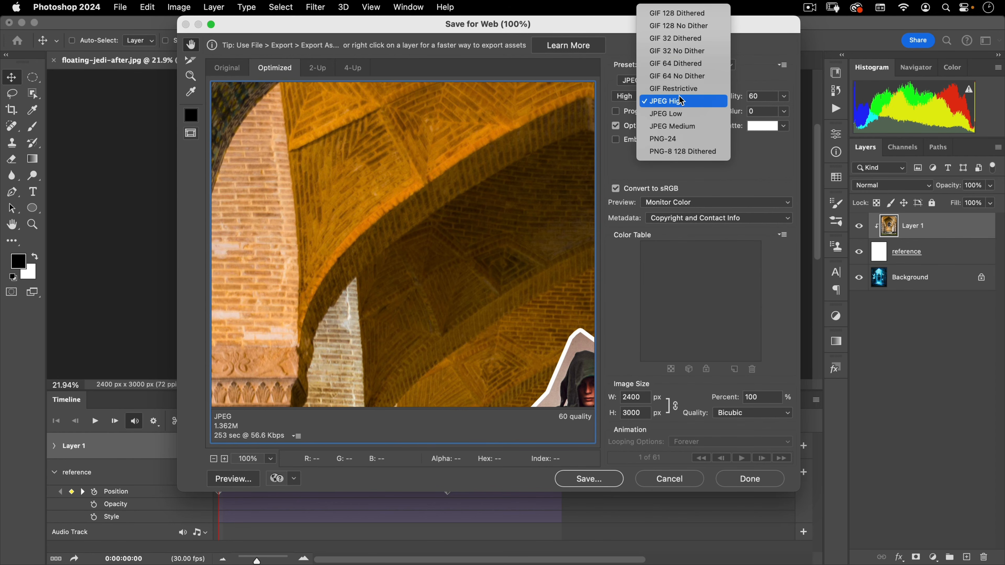
{"action": "left_click", "coordinate": [673, 101]}
Set the export width to 600 px with proportional height, and choose the GIF 128 Dithered preset
{"action": "double_click", "coordinate": [641, 398]}
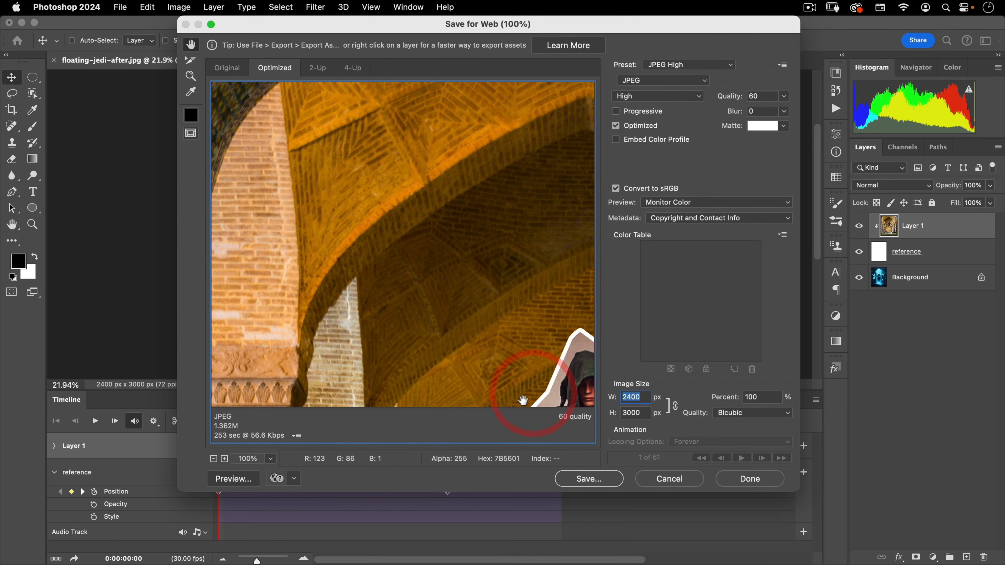
{"action": "type", "text": "6"}
{"action": "key", "text": "Tab"}
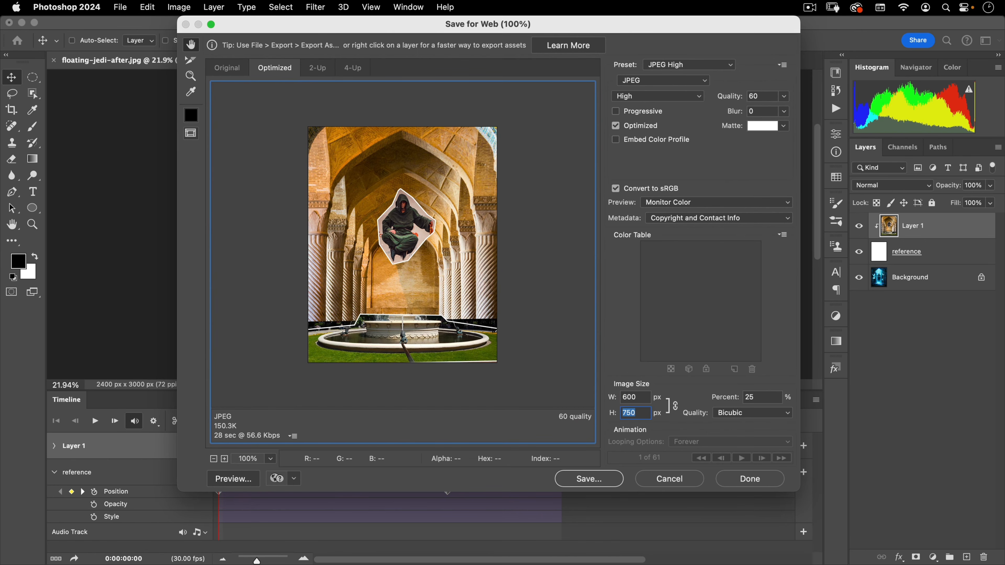
{"action": "left_click", "coordinate": [696, 63]}
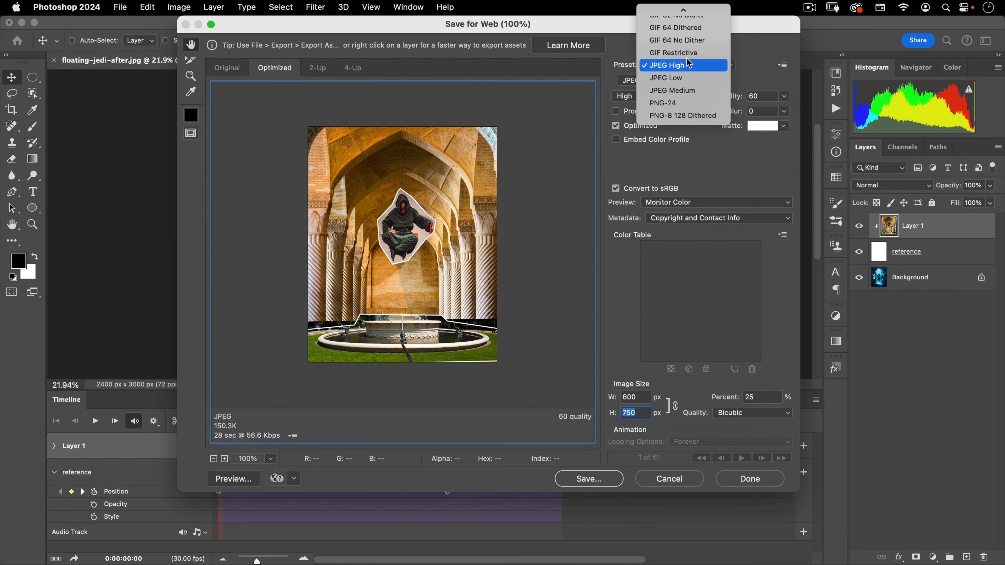
{"action": "left_click", "coordinate": [683, 17]}
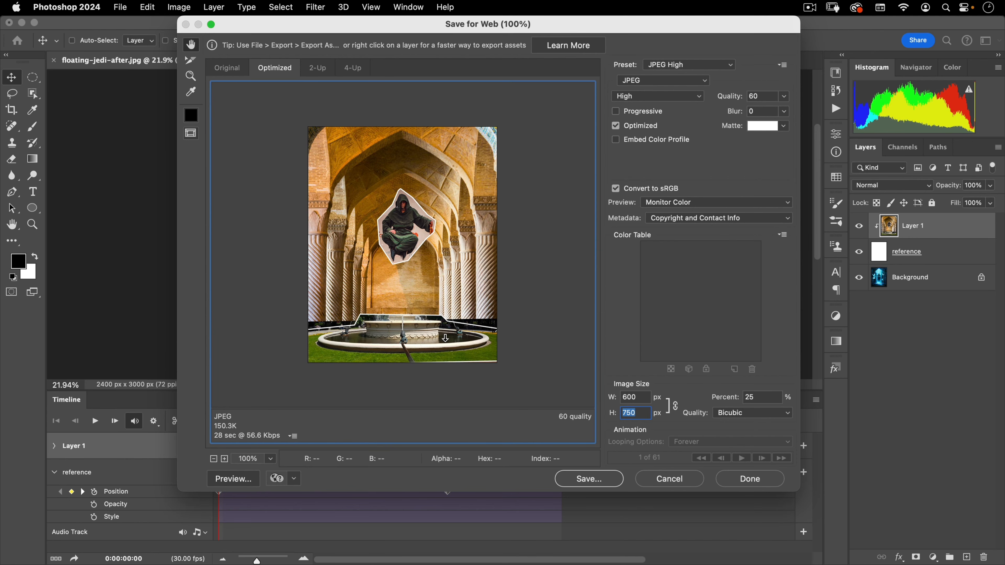
{"action": "left_click", "coordinate": [674, 65]}
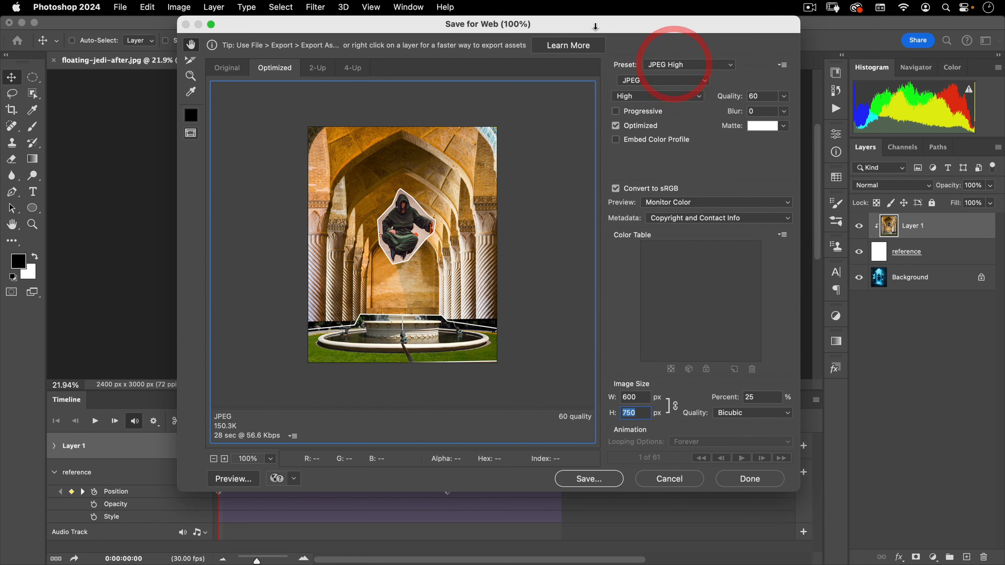
{"action": "left_click", "coordinate": [693, 31]}
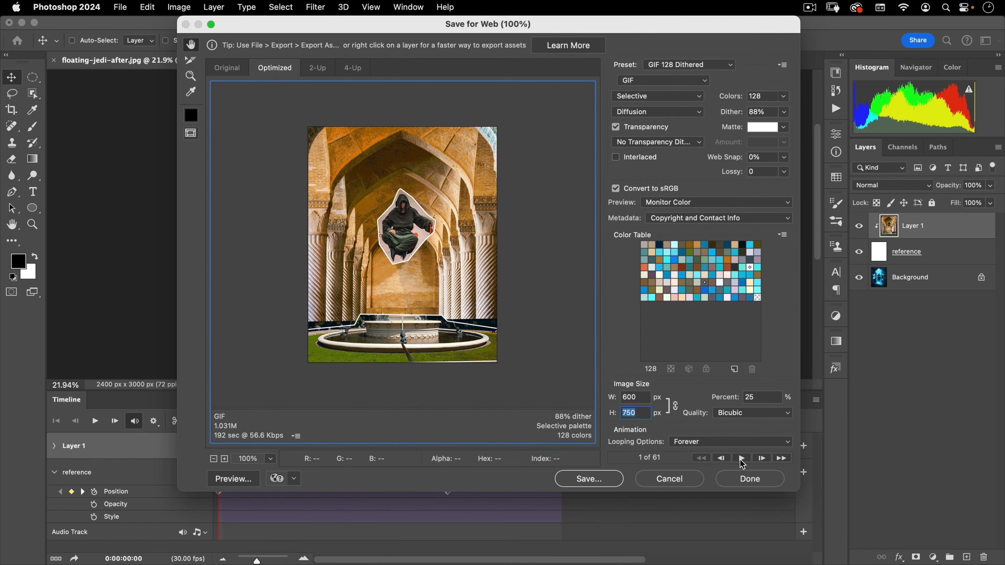
Preview the looping animation in the export dialog, and save the GIF as floating-before-after.gif in the assets folder
{"action": "left_click", "coordinate": [742, 461]}
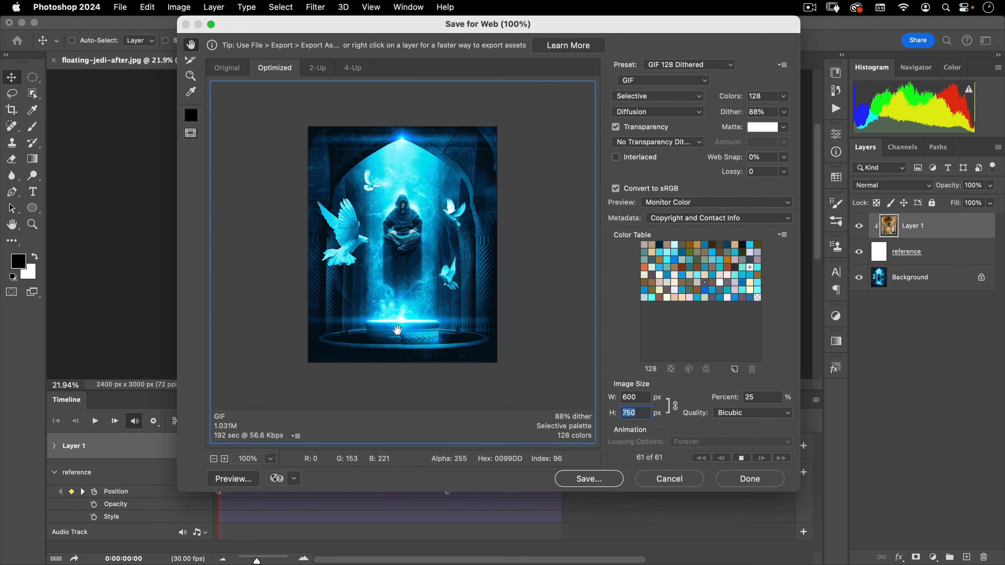
{"action": "left_click", "coordinate": [594, 479]}
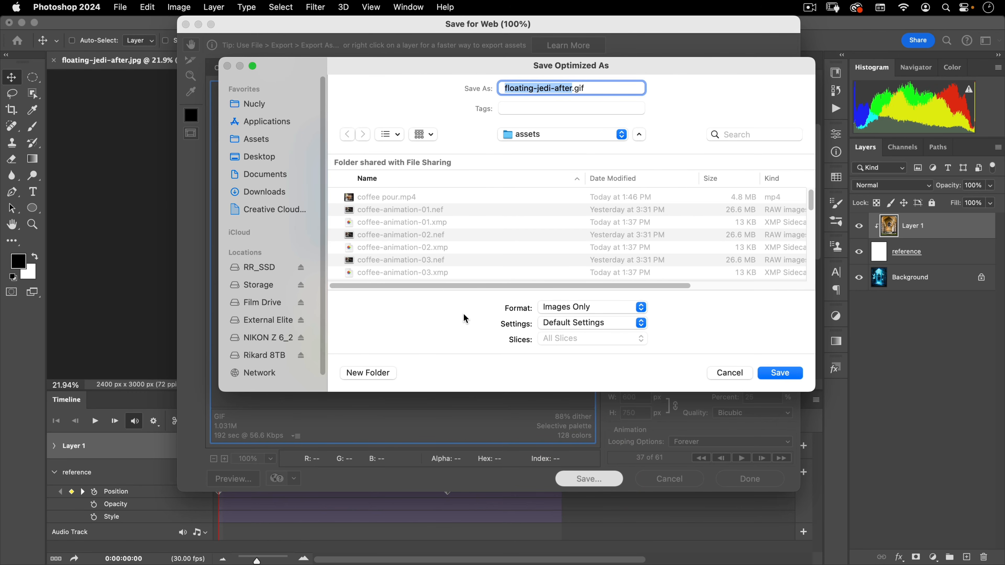
{"action": "key", "text": "Left"}
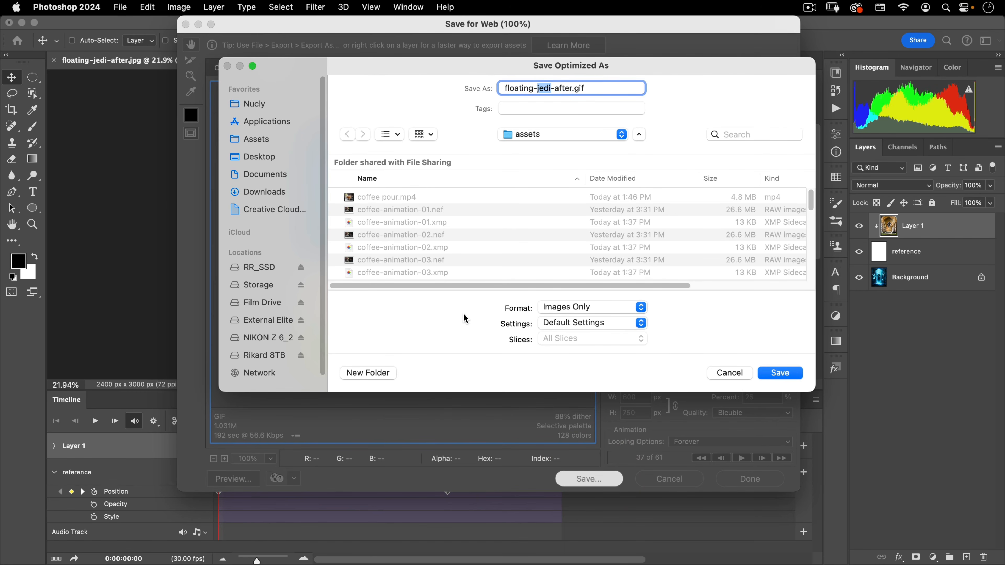
{"action": "key", "text": "alt+shift+Right"}
{"action": "type", "text": "before-after"}
{"action": "key", "text": "Return"}
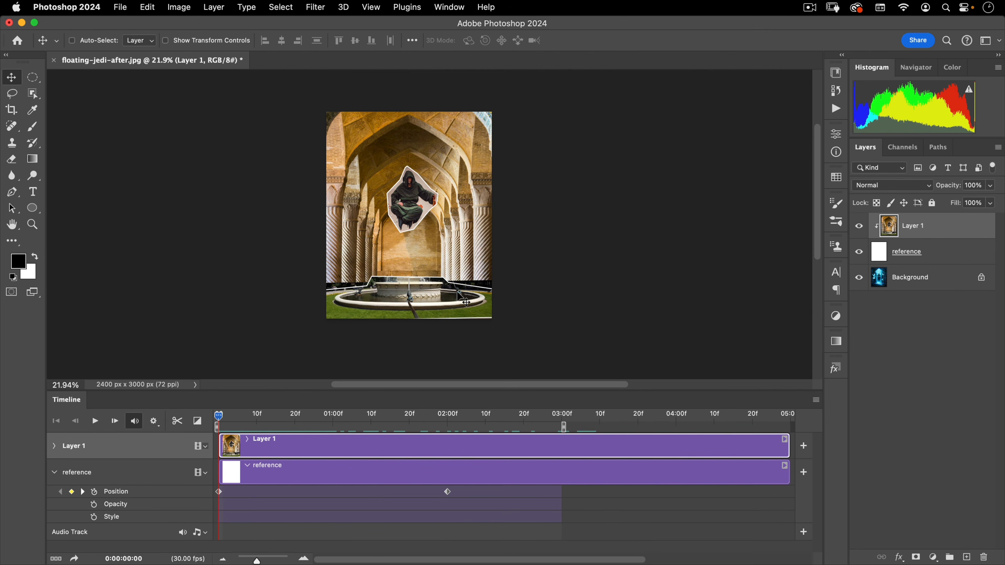
Switch to Finder, preview floating-before-after.gif in the assets folder, and open it in Chrome to watch the animation
{"action": "key", "text": "super+Tab"}
{"action": "key", "text": "super+Tab"}
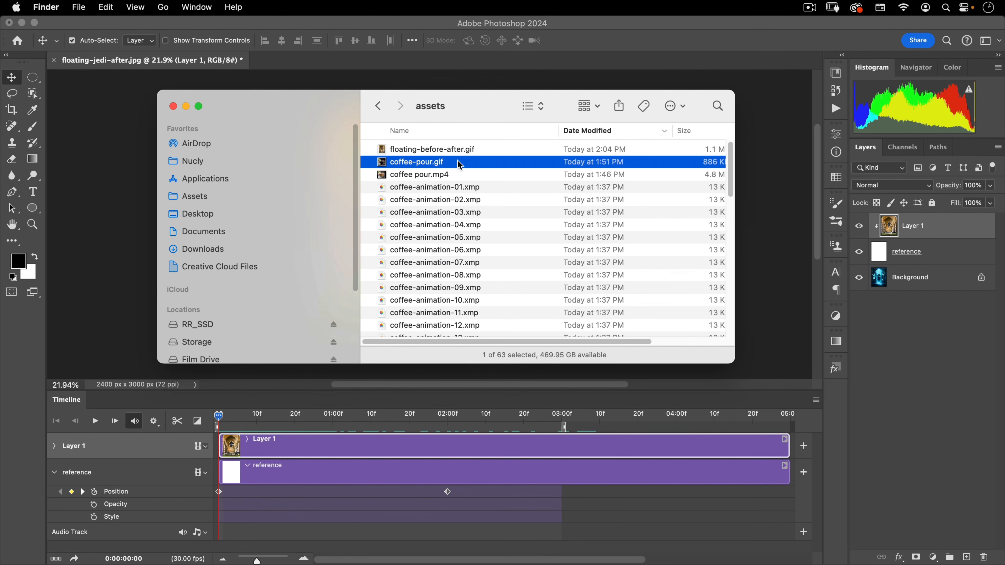
{"action": "left_click", "coordinate": [458, 150]}
{"action": "key", "text": "space"}
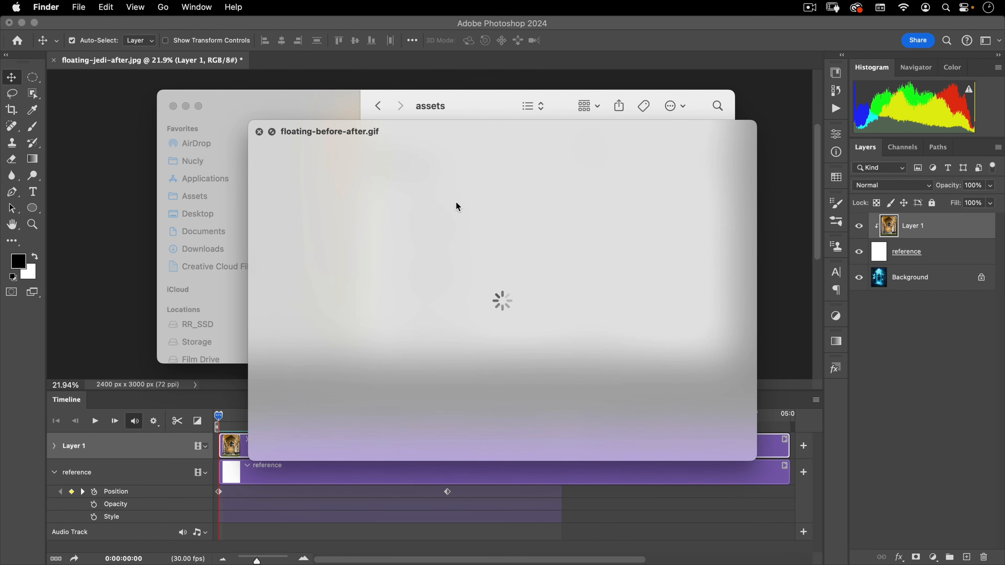
{"action": "key", "text": "space"}
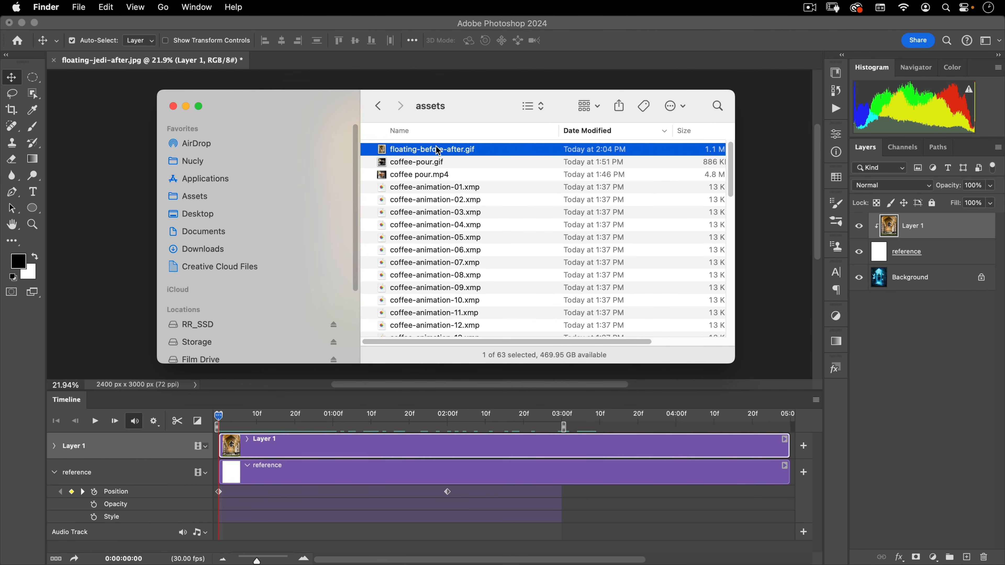
{"action": "left_click_drag", "start_coordinate": [438, 151], "coordinate": [211, 539]}
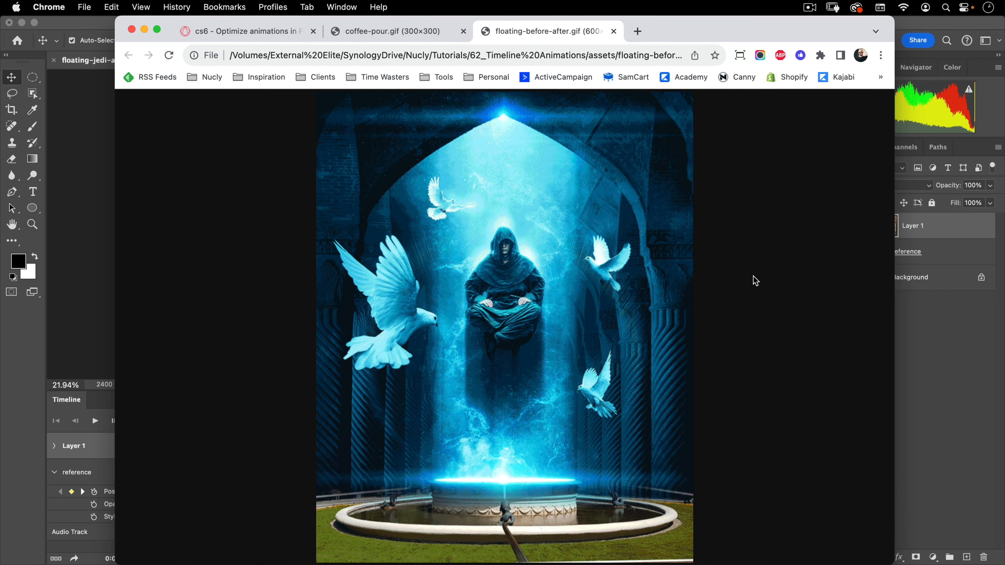